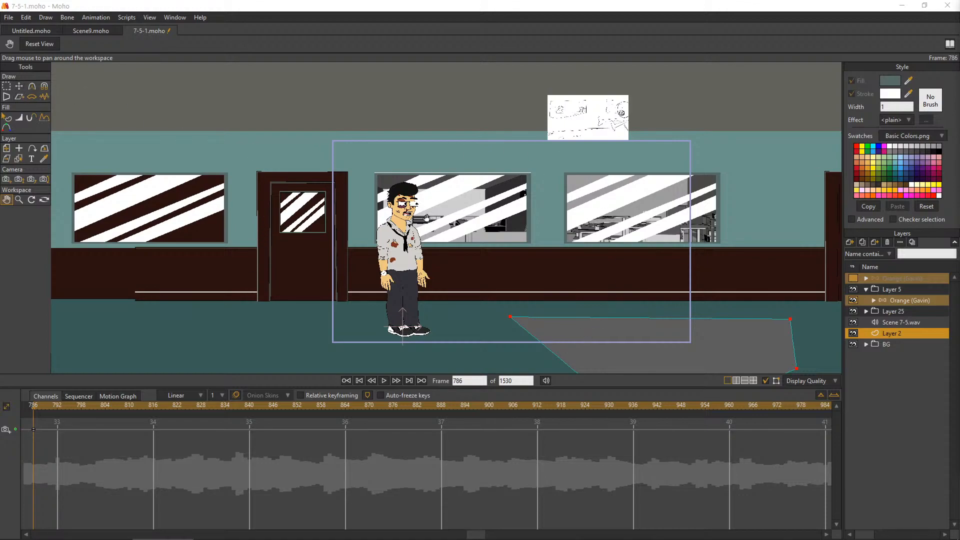
# Deselect the points of the grey floor shape and turn off the Scene 7-5.wav audio layer
pyautogui.click(20, 86)
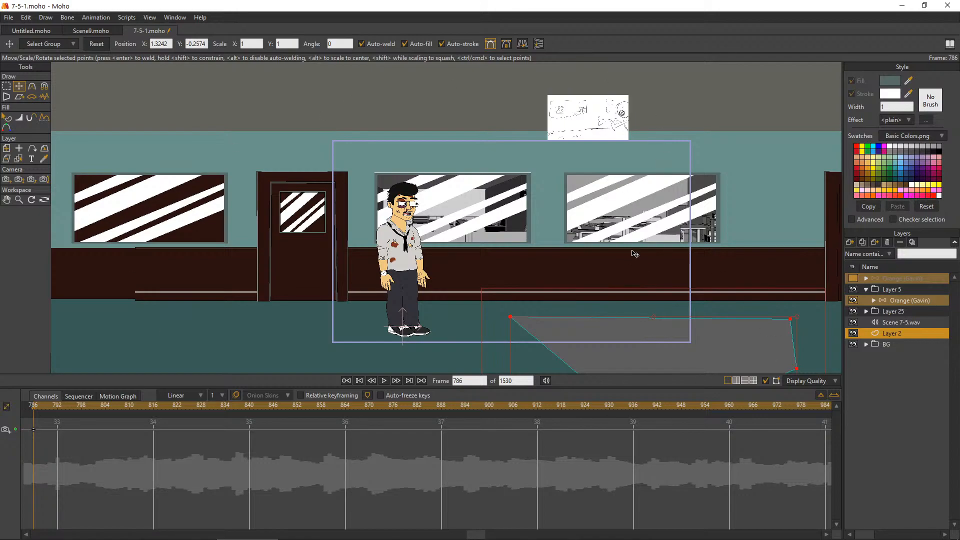
pyautogui.click(468, 78)
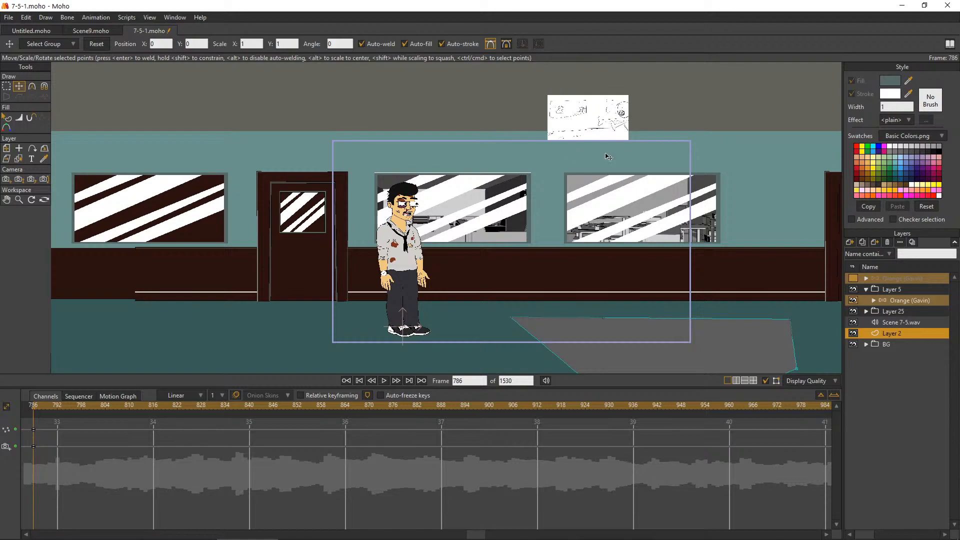
pyautogui.scroll(5, 639, 117)
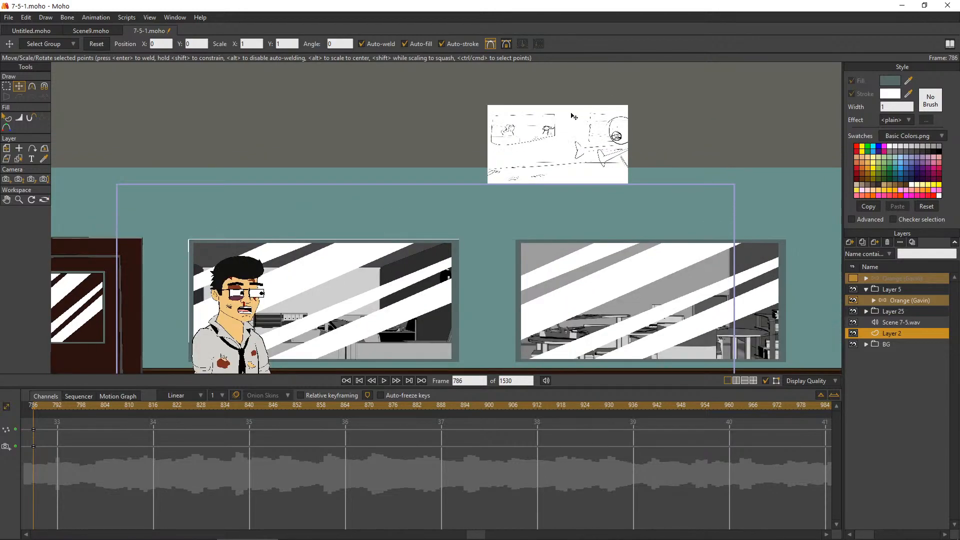
pyautogui.scroll(2, 581, 111)
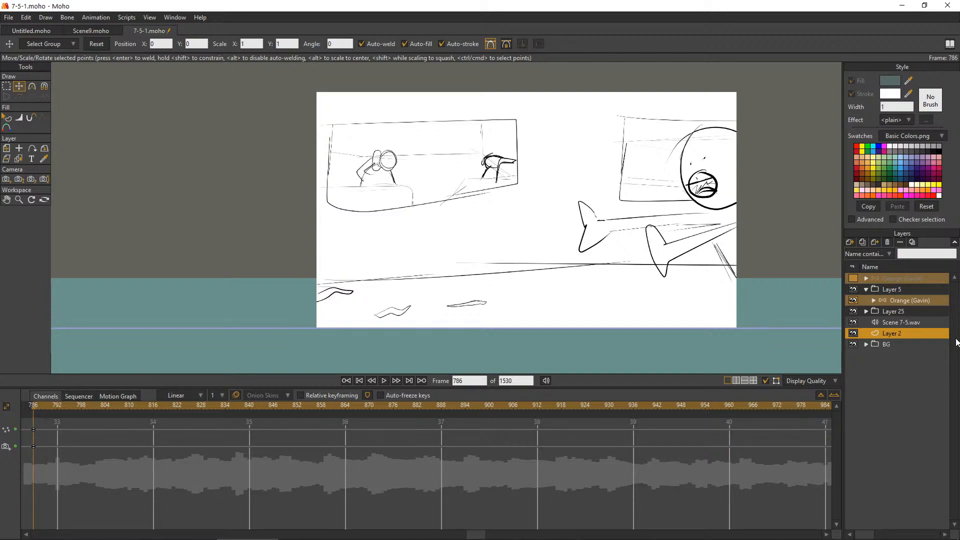
pyautogui.click(853, 324)
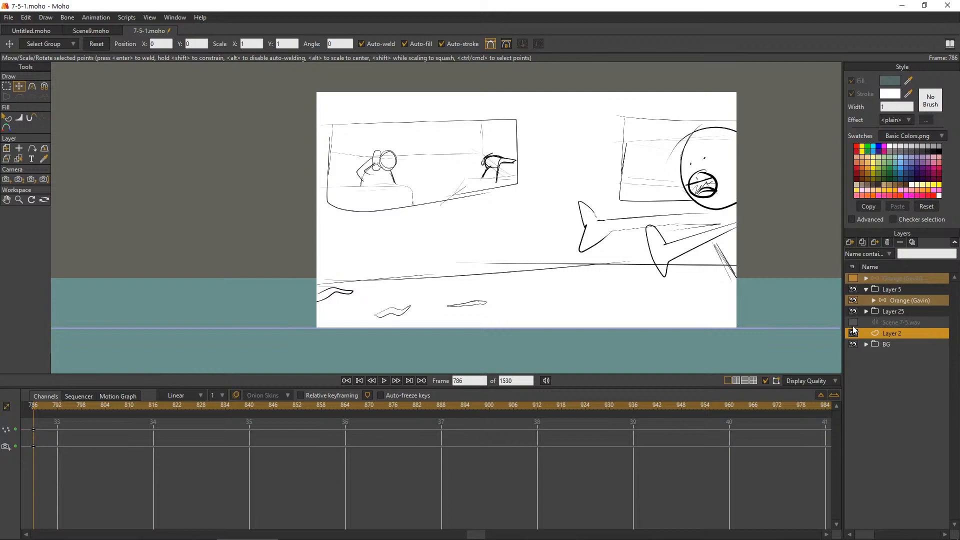
# Examine the storyboard sketch above the scene and compare it with the hallway background and office windows
pyautogui.moveTo(33, 405)
pyautogui.mouseDown()
pyautogui.moveTo(268, 418)
pyautogui.moveTo(857, 409)
pyautogui.moveTo(468, 418)
pyautogui.moveTo(853, 429)
pyautogui.moveTo(570, 416)
pyautogui.moveTo(590, 414)
pyautogui.mouseUp()
pyautogui.moveTo(133, 410)
pyautogui.mouseDown()
pyautogui.moveTo(20, 415)
pyautogui.moveTo(221, 421)
pyautogui.moveTo(6, 416)
pyautogui.moveTo(103, 428)
pyautogui.moveTo(85, 428)
pyautogui.mouseUp()
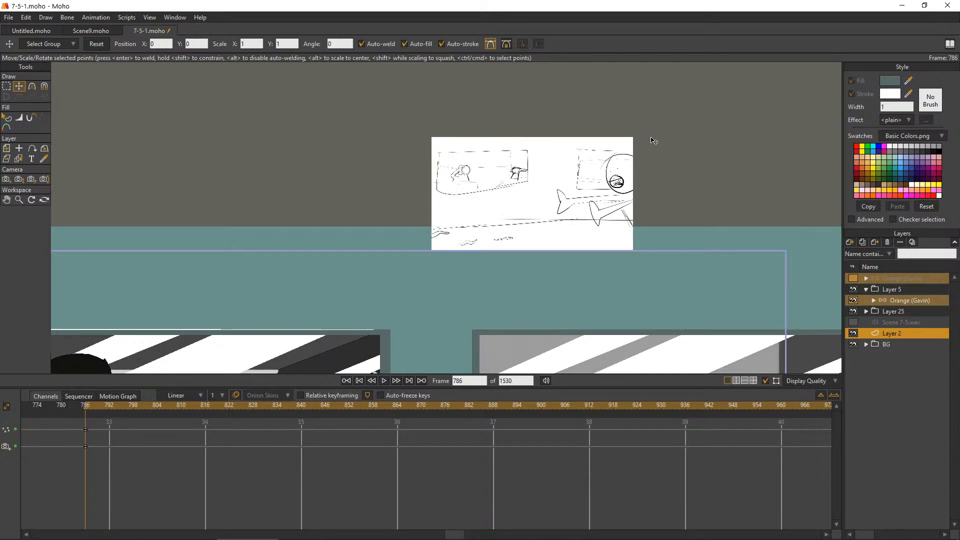
pyautogui.scroll(1, 665, 146)
pyautogui.scroll(-1, 574, 166)
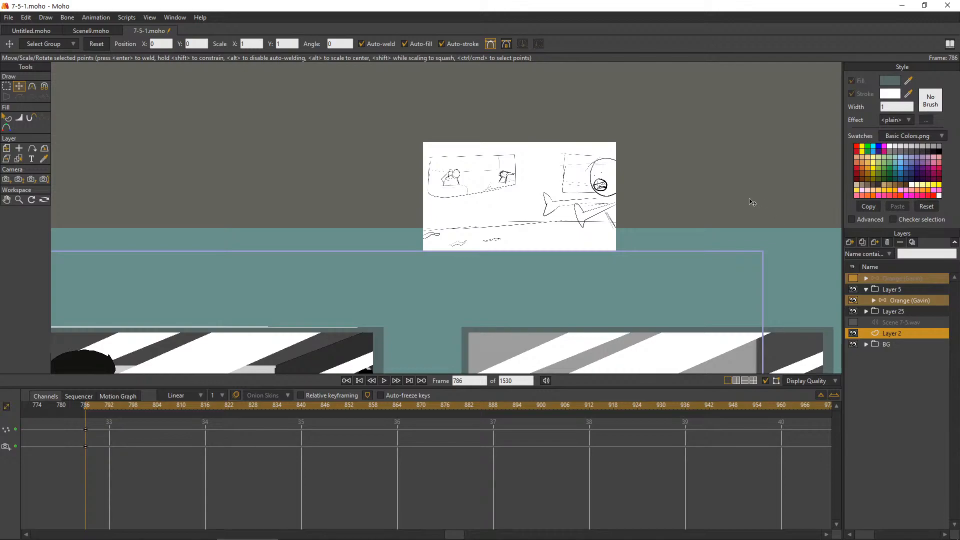
pyautogui.scroll(-5, 574, 136)
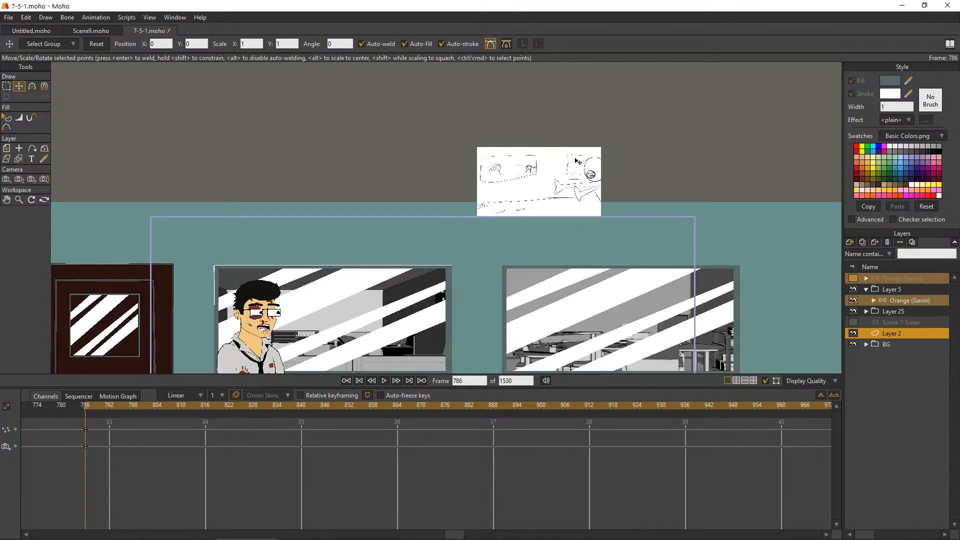
pyautogui.scroll(3, 510, 225)
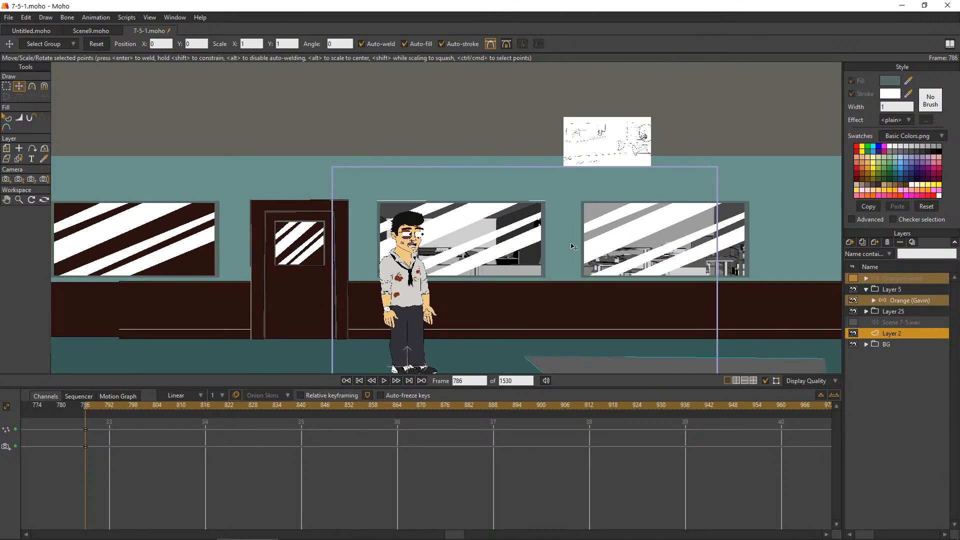
pyautogui.scroll(2, 545, 265)
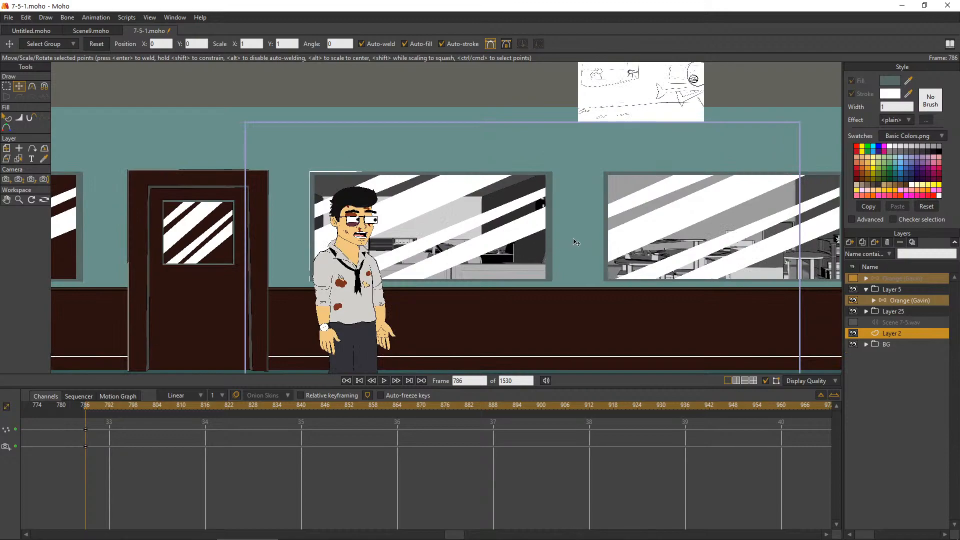
pyautogui.scroll(1, 350, 200)
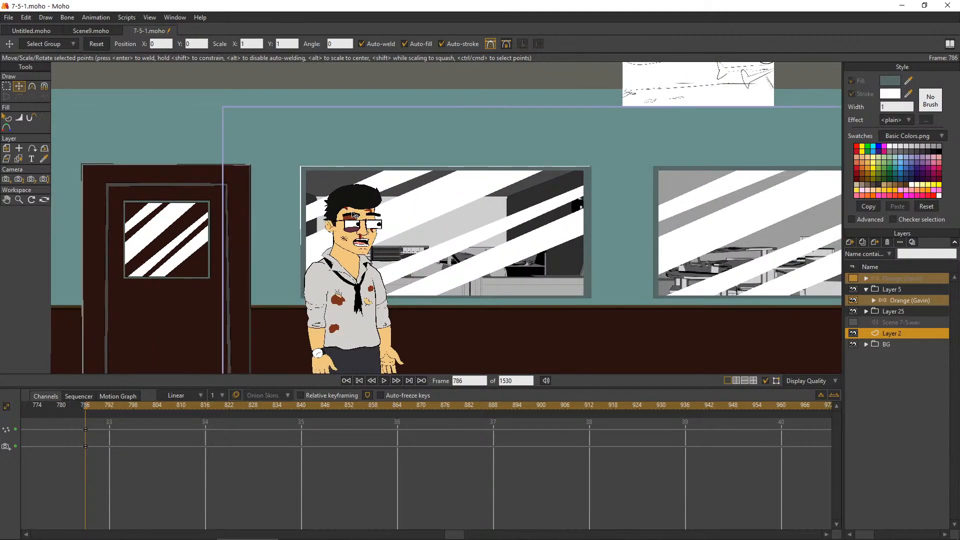
pyautogui.scroll(2, 351, 253)
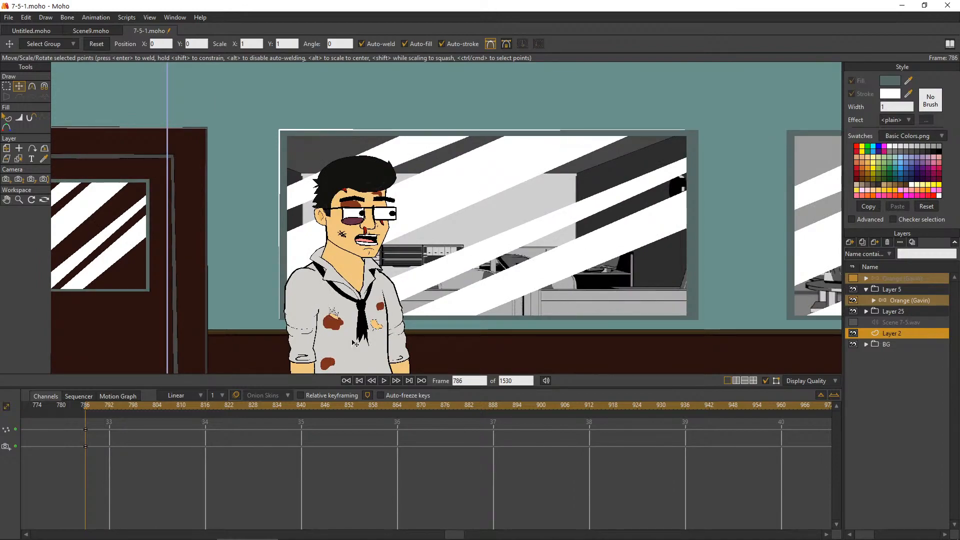
# Hide the Orange character's layer inside Layer 5, and expand the BG group to list its window and door layers
pyautogui.click(876, 299)
pyautogui.click(853, 301)
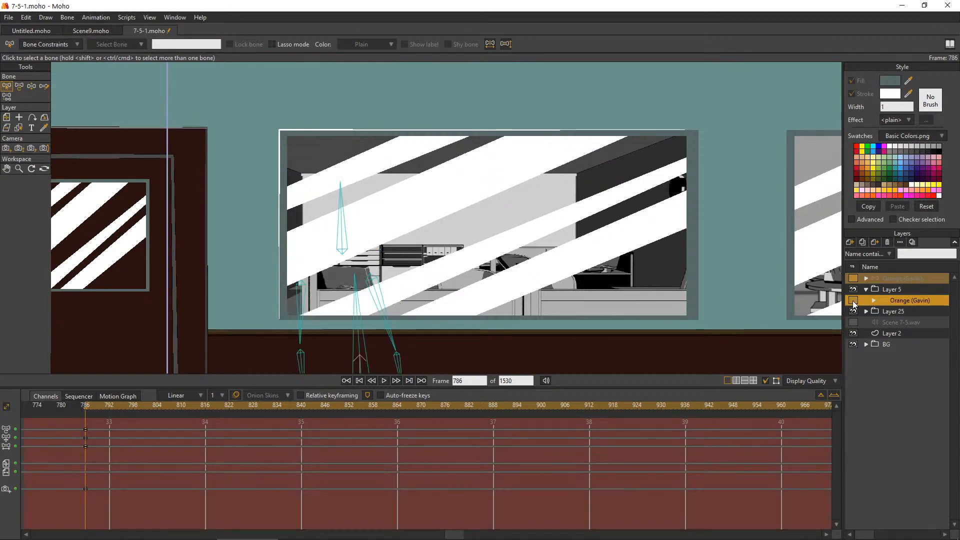
pyautogui.click(867, 313)
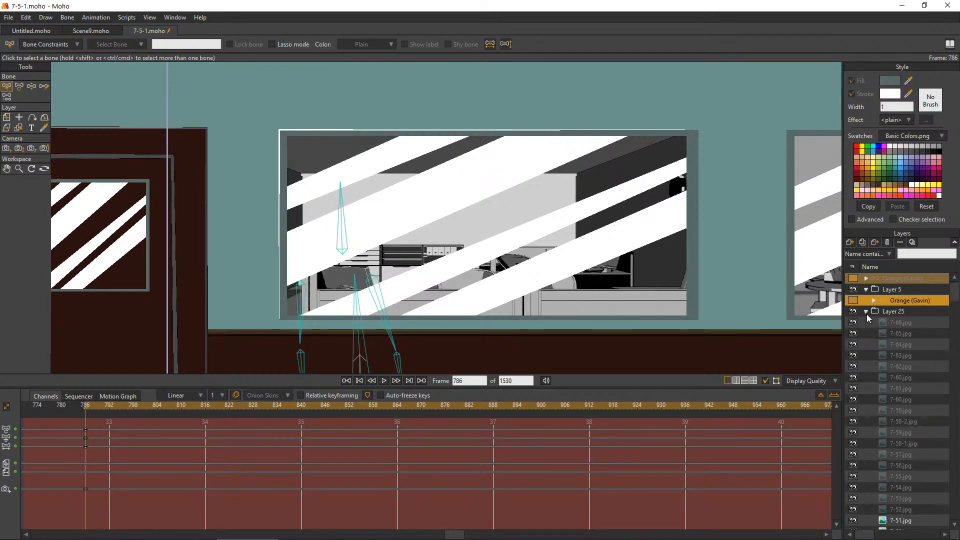
pyautogui.click(867, 313)
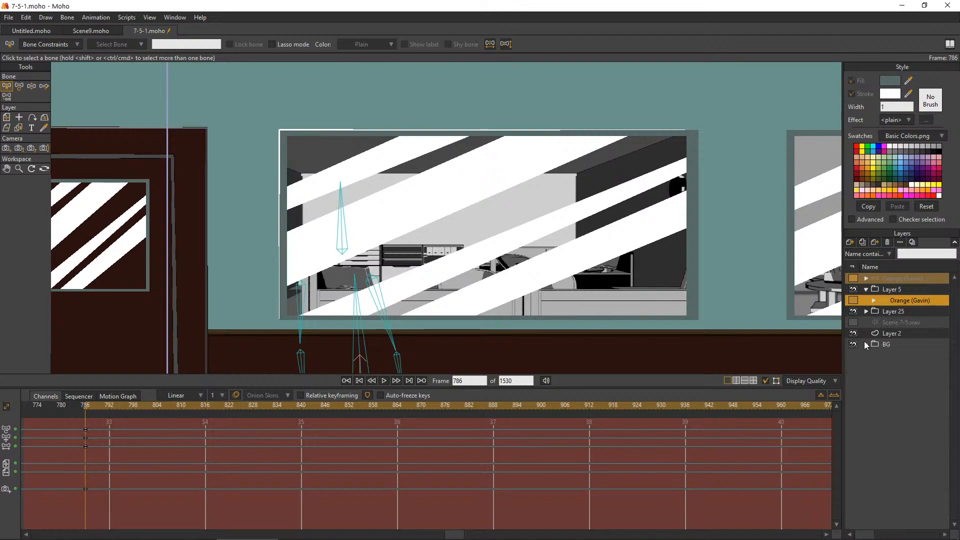
pyautogui.click(866, 344)
pyautogui.click(881, 389)
pyautogui.click(881, 400)
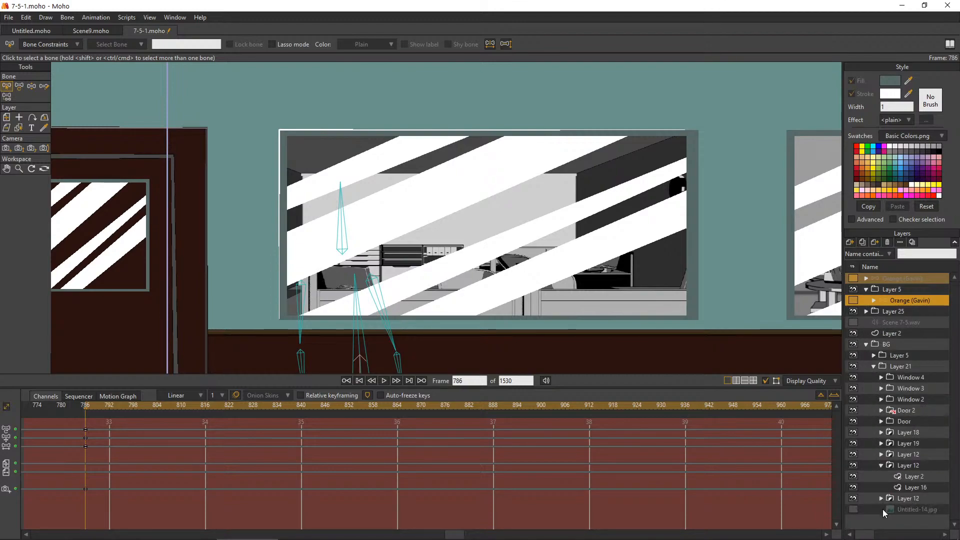
pyautogui.click(881, 469)
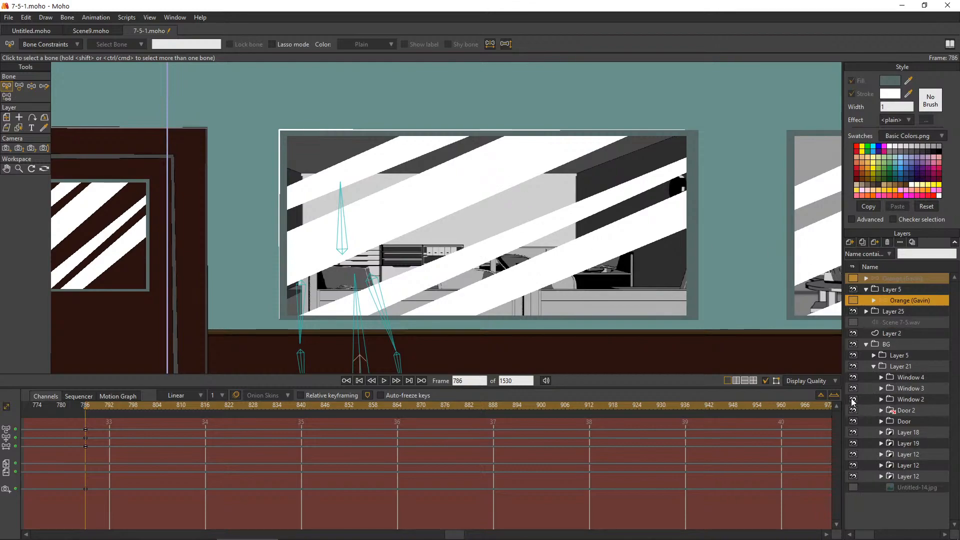
# Inspect the sublayers of the Window 4 group, including Layer 3 and the masked Layer 15 group
pyautogui.click(881, 377)
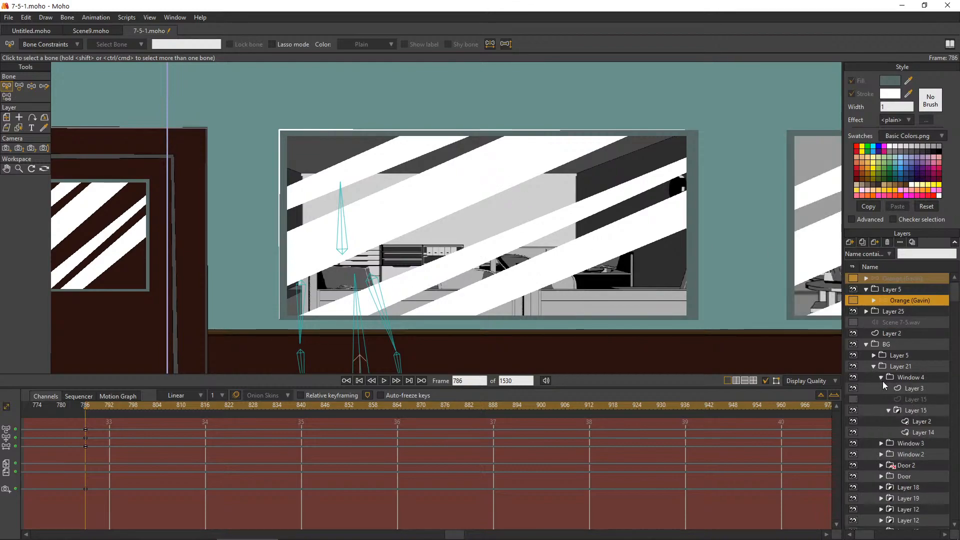
pyautogui.click(860, 389)
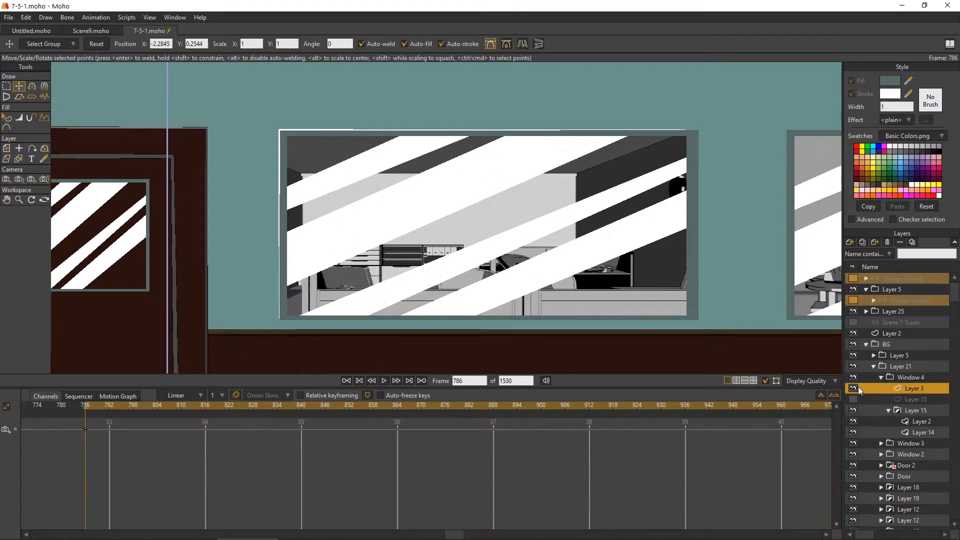
pyautogui.click(894, 411)
pyautogui.click(881, 422)
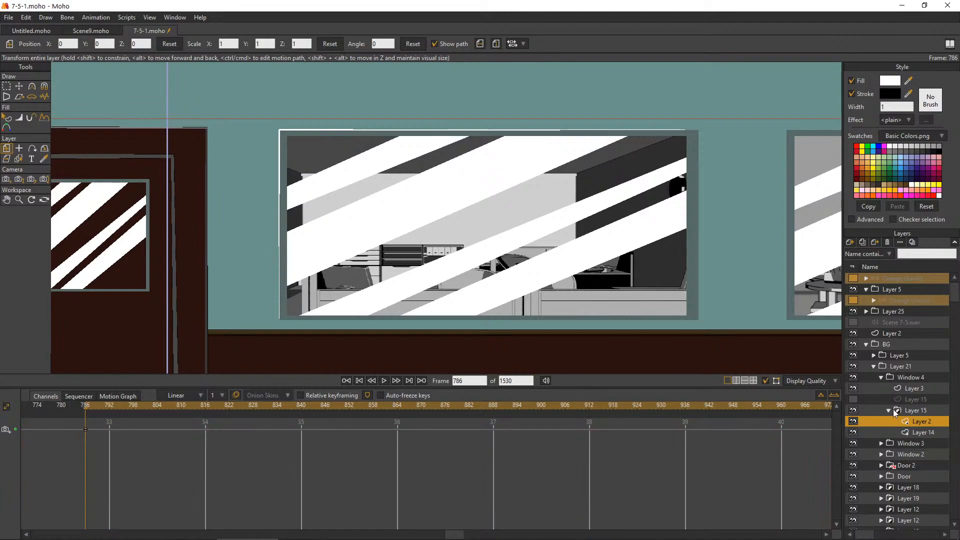
pyautogui.click(885, 412)
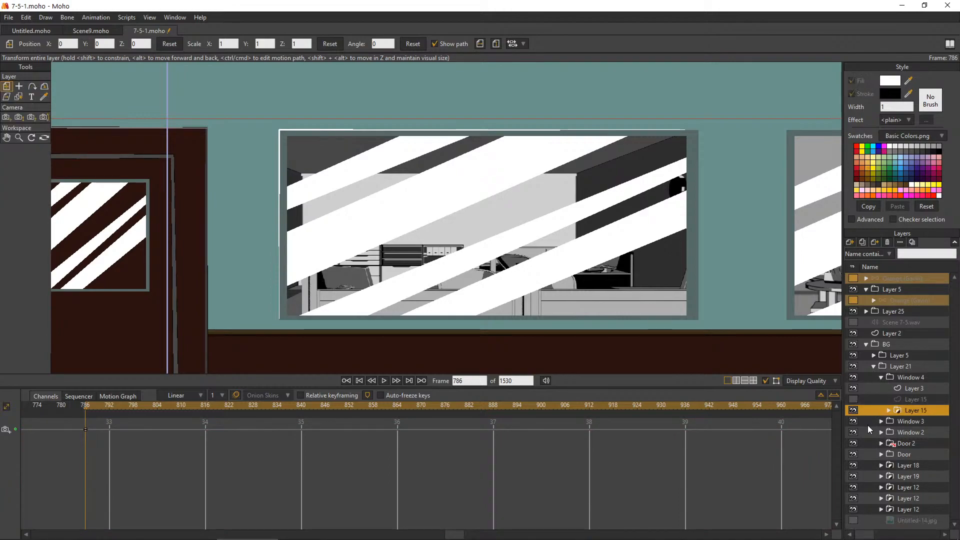
pyautogui.click(882, 390)
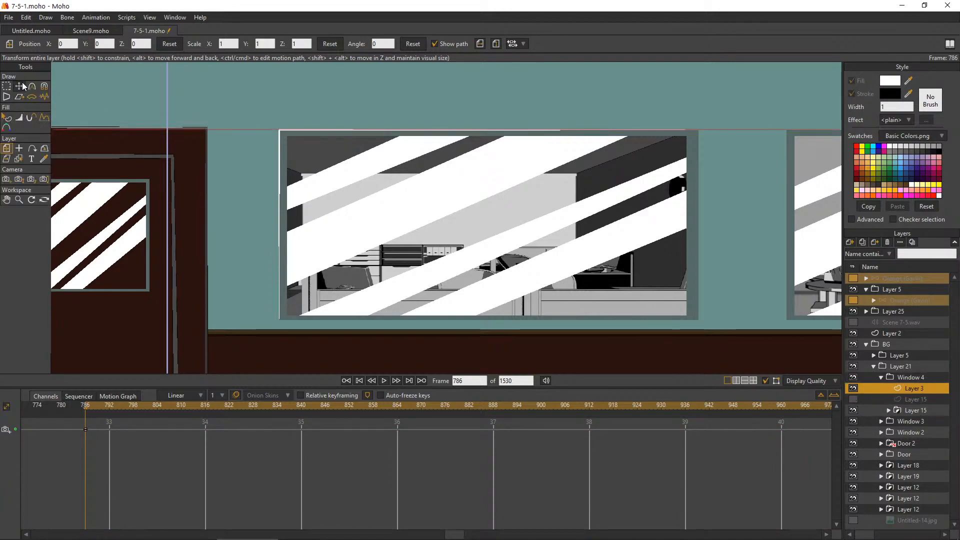
pyautogui.click(6, 86)
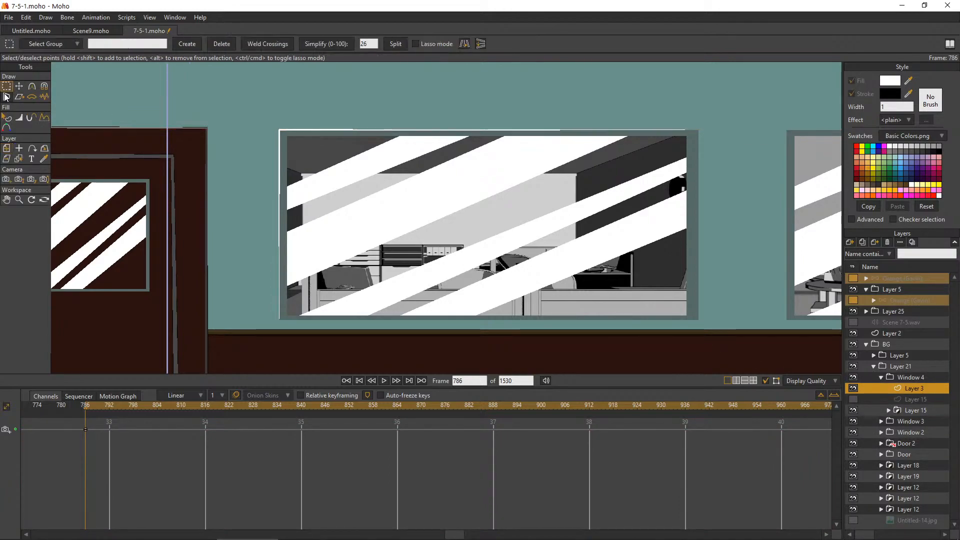
# Collapse the Window 4 group and select Layer 2, the white glare stripes, inside the Layer 15 group of Window 2
pyautogui.click(883, 379)
pyautogui.click(853, 396)
pyautogui.click(853, 396)
pyautogui.click(881, 399)
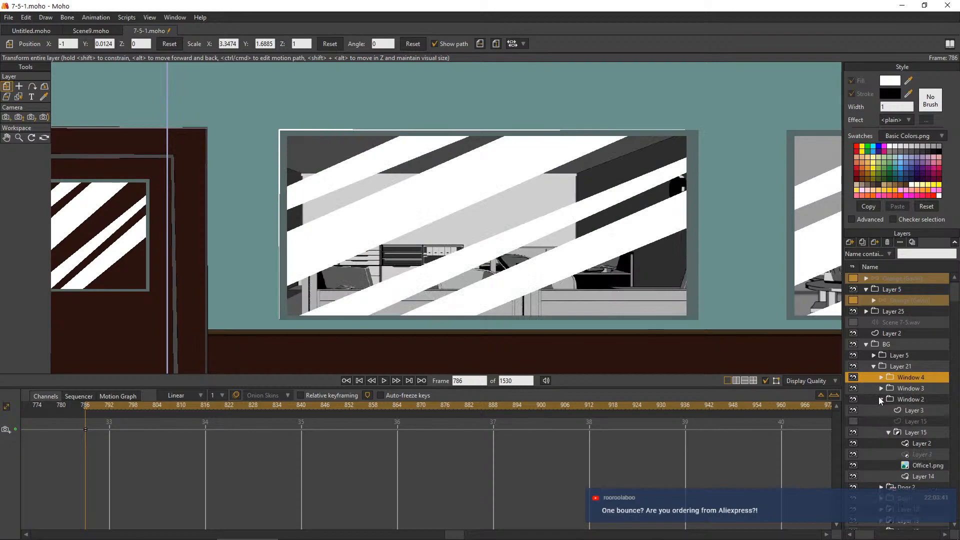
pyautogui.click(872, 411)
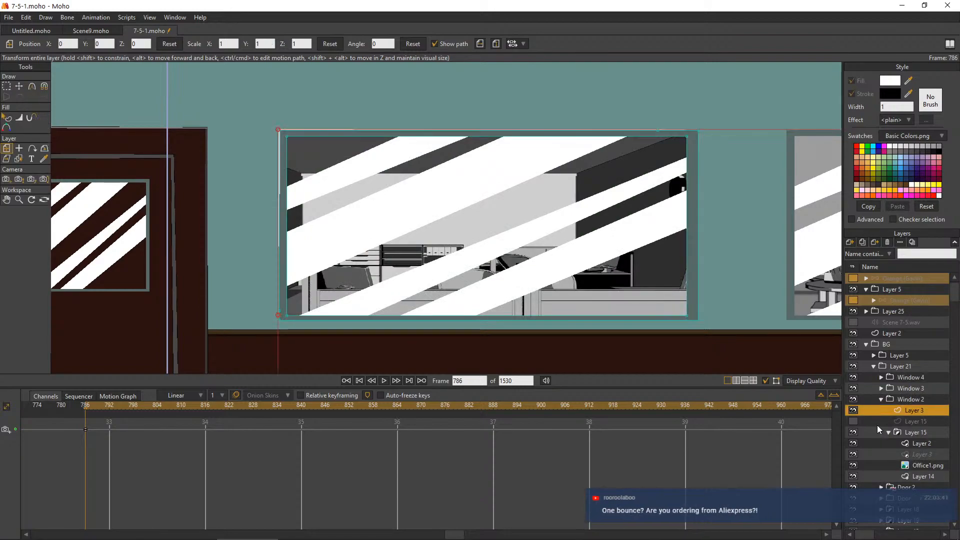
pyautogui.click(882, 442)
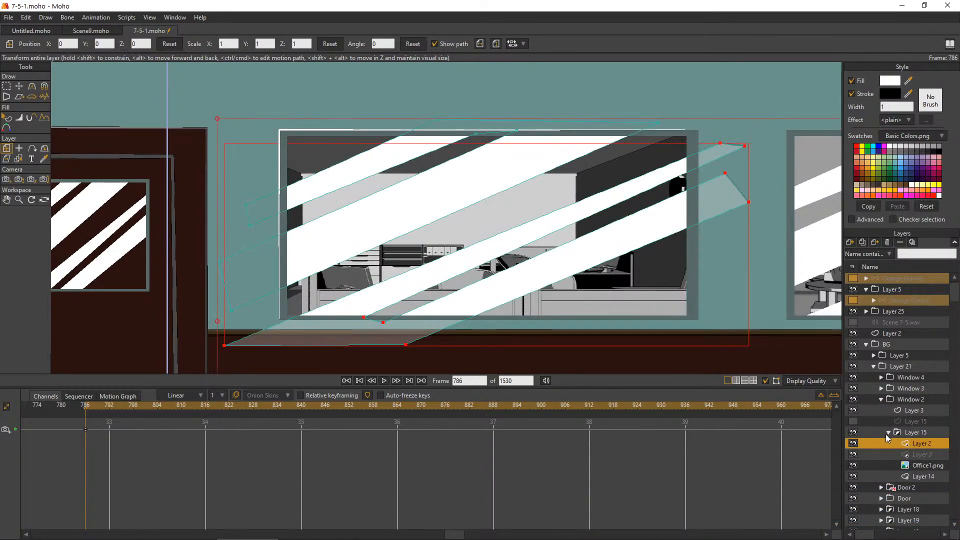
# Set the office window's glare stripes on Layer 2 to Hide in editing view, and collapse the Window 2 group
pyautogui.doubleClick(874, 442)
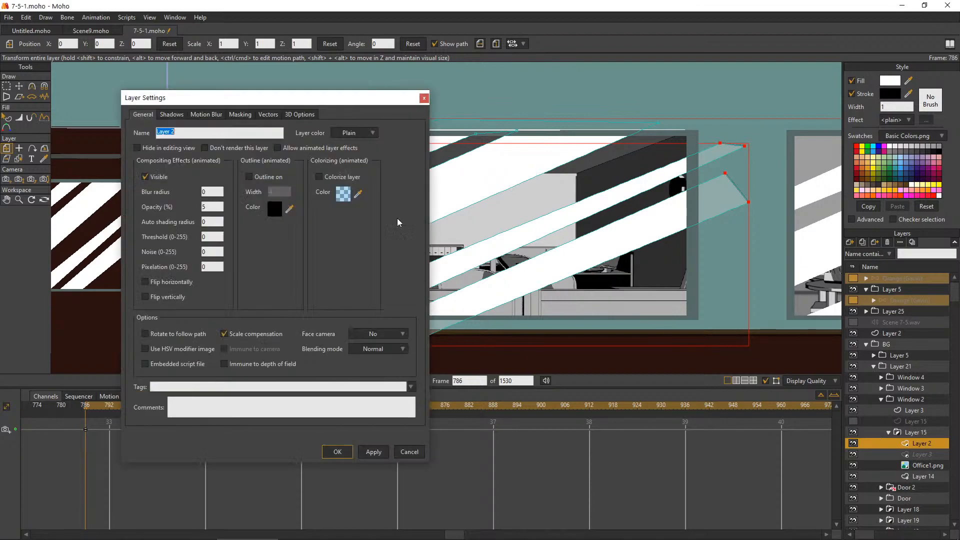
pyautogui.click(172, 149)
pyautogui.click(380, 455)
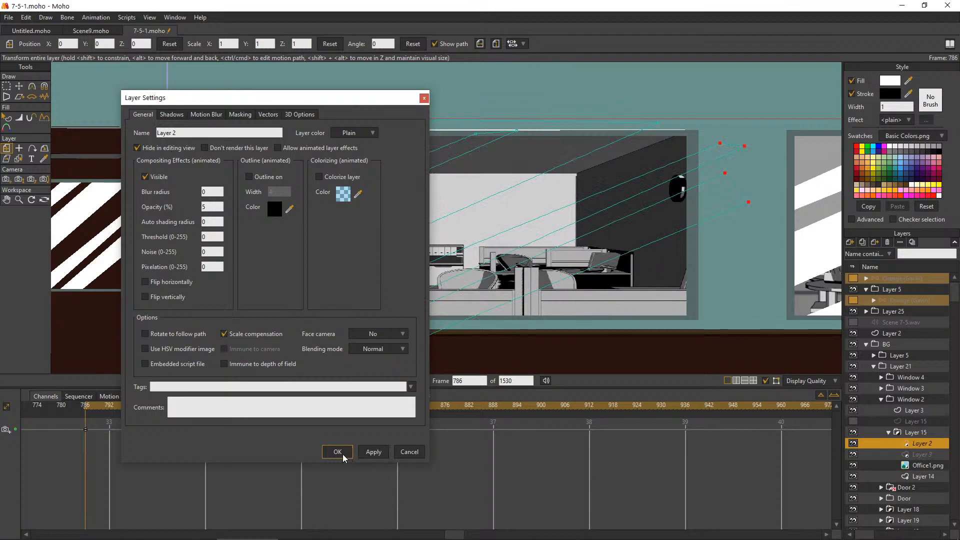
pyautogui.click(342, 454)
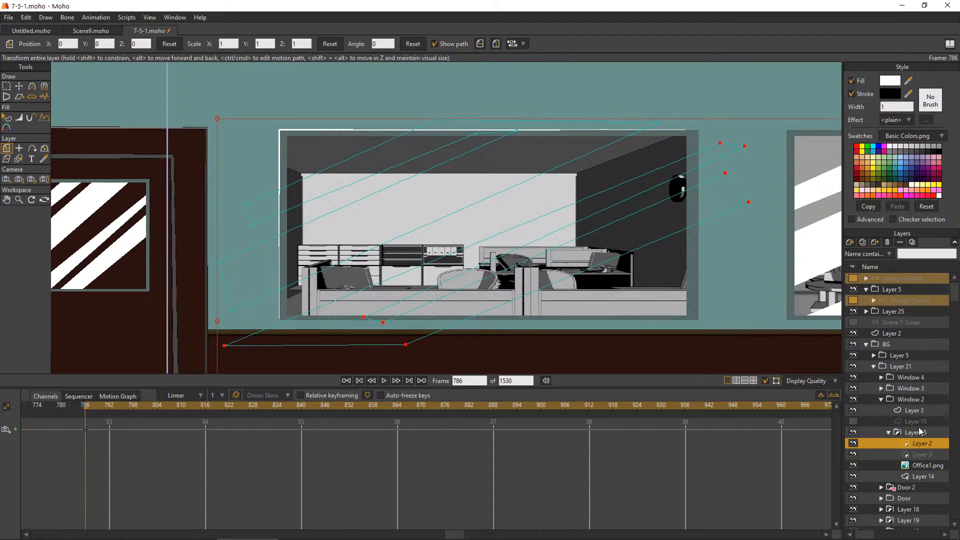
pyautogui.click(919, 431)
pyautogui.click(891, 434)
pyautogui.click(880, 399)
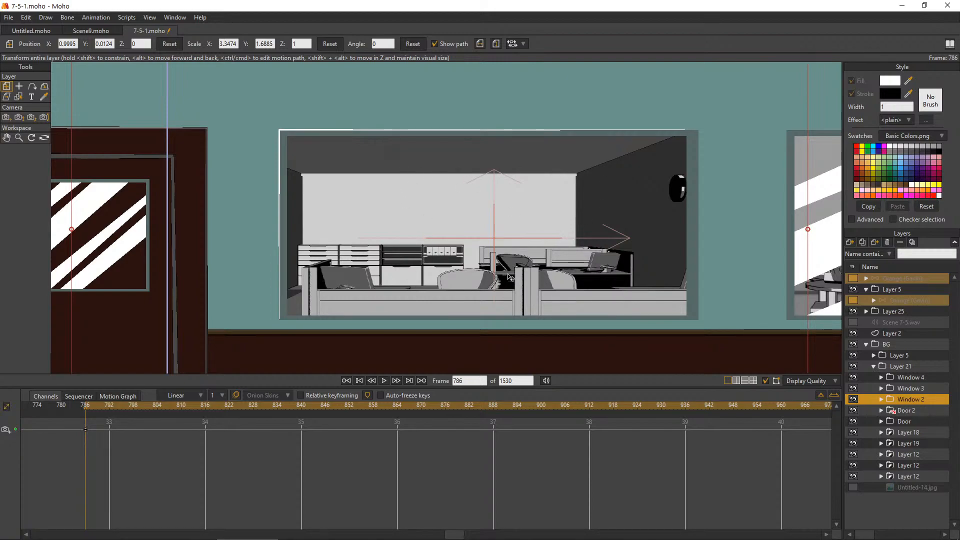
# Expand the Window 2 group and its masked Layer 15 group, and select the Office1.png image layer
pyautogui.scroll(-3, 510, 277)
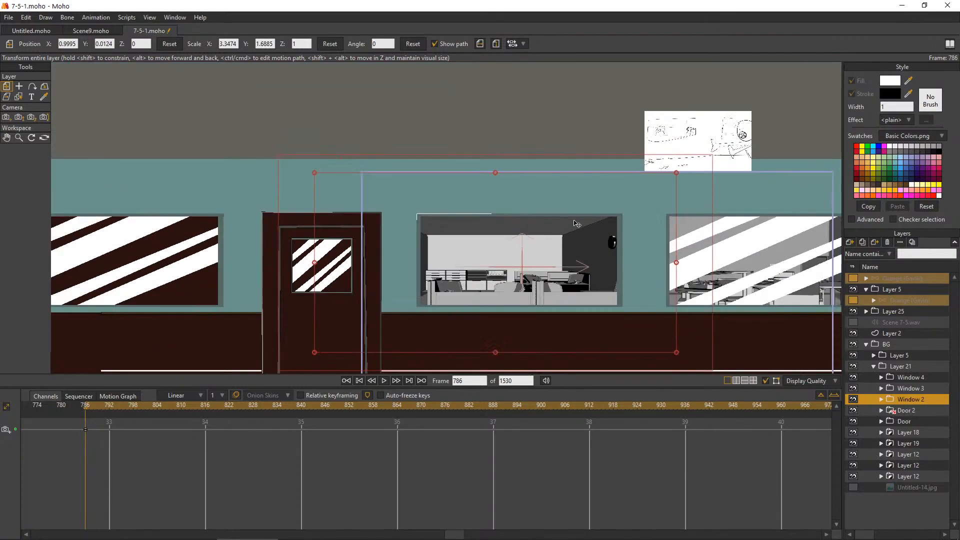
pyautogui.scroll(1, 560, 292)
pyautogui.scroll(3, 541, 290)
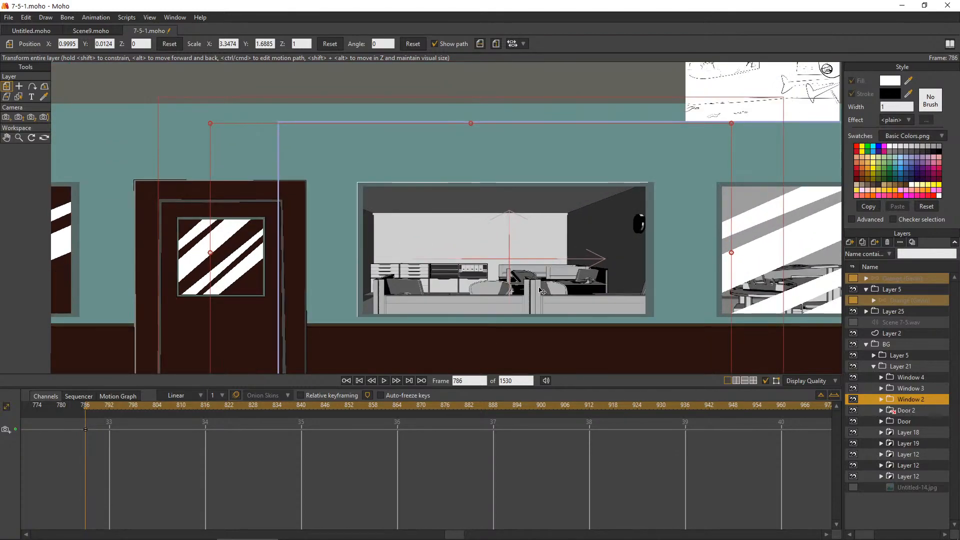
pyautogui.scroll(-2, 541, 291)
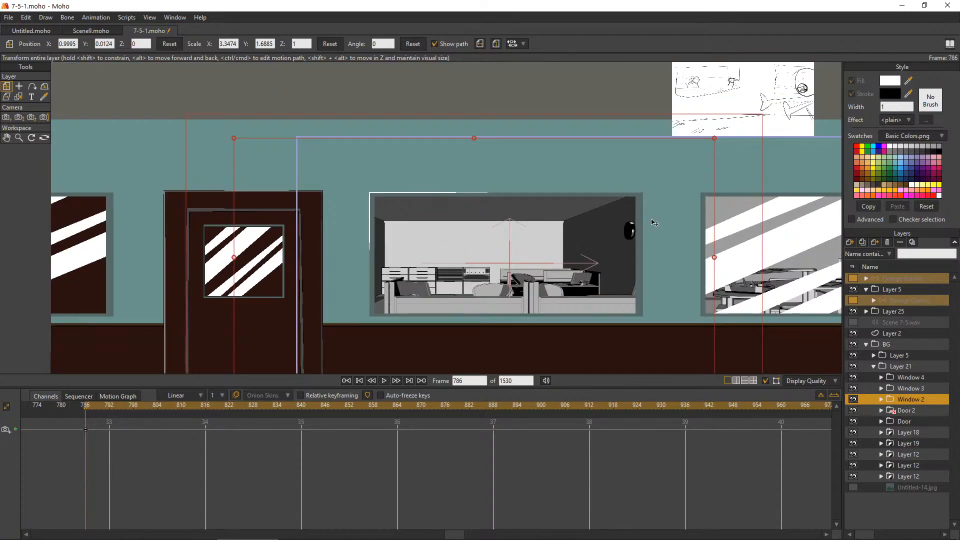
pyautogui.scroll(1, 659, 228)
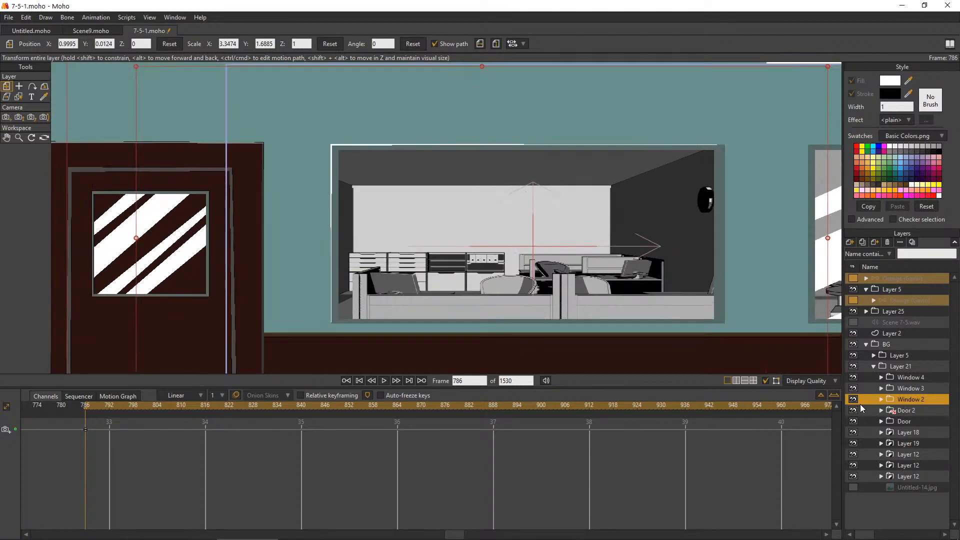
pyautogui.click(881, 399)
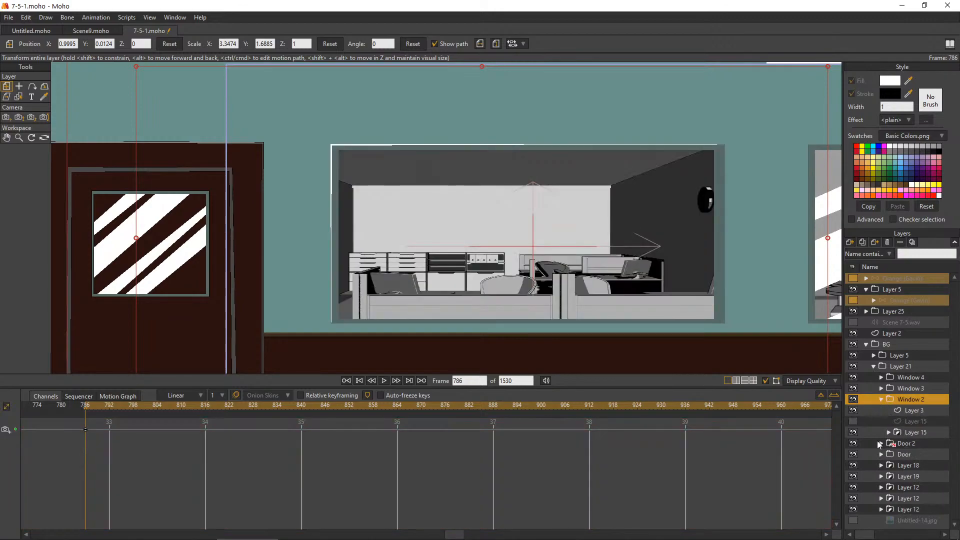
pyautogui.click(889, 432)
pyautogui.click(925, 455)
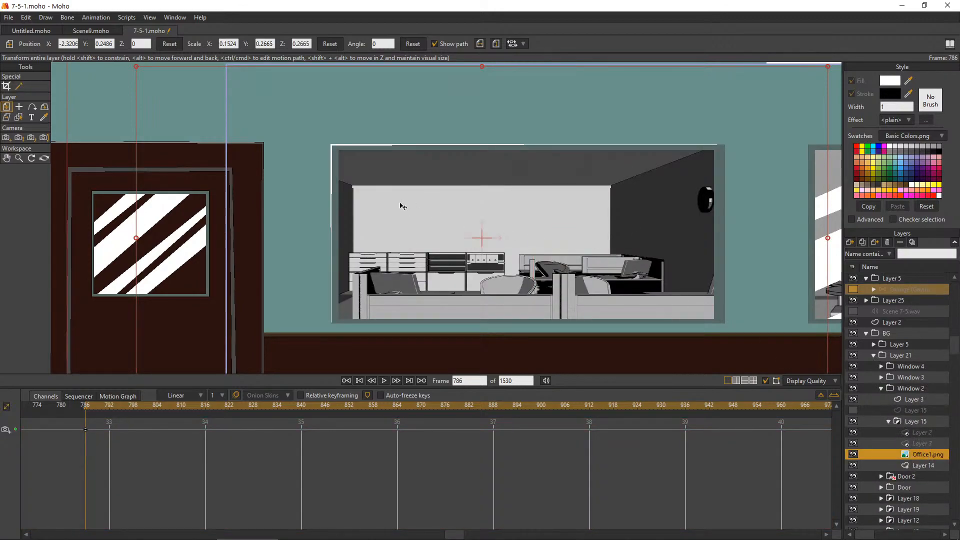
# Scale Office1.png to X 0.1598 and Y 0.3130, move it to X -2.3134, Y 0.2442, and collapse the Window 2 group
pyautogui.scroll(-3, 403, 207)
pyautogui.scroll(2, 576, 203)
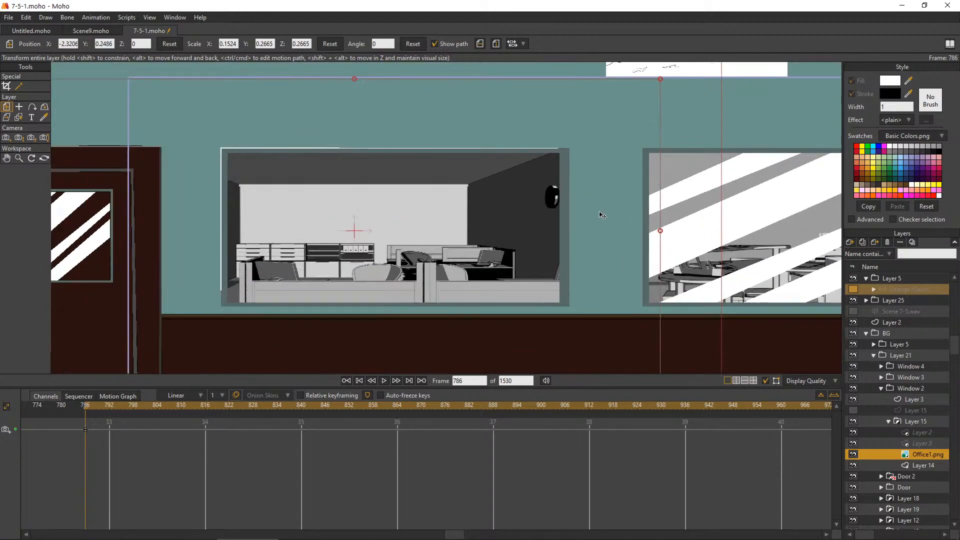
pyautogui.scroll(-1, 530, 230)
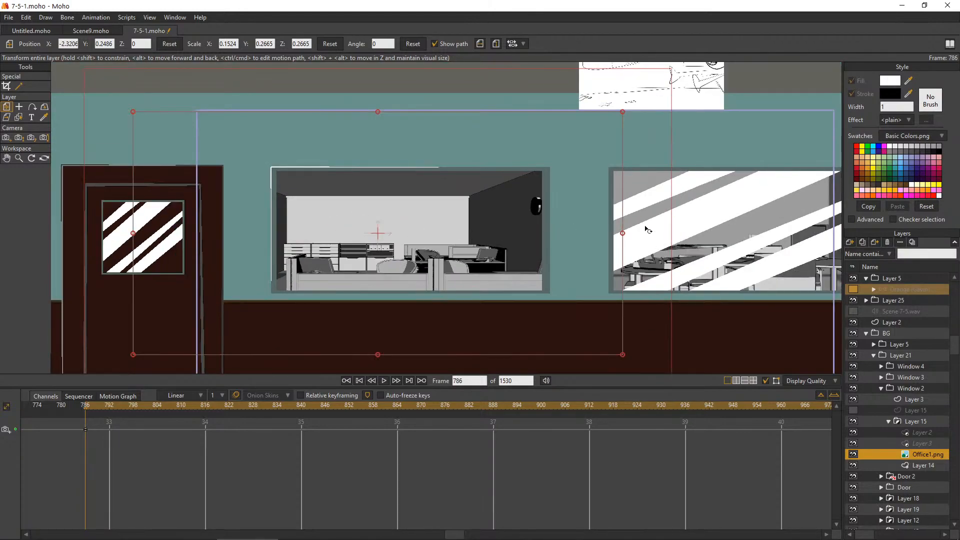
pyautogui.moveTo(623, 234); pyautogui.dragTo(596, 241)
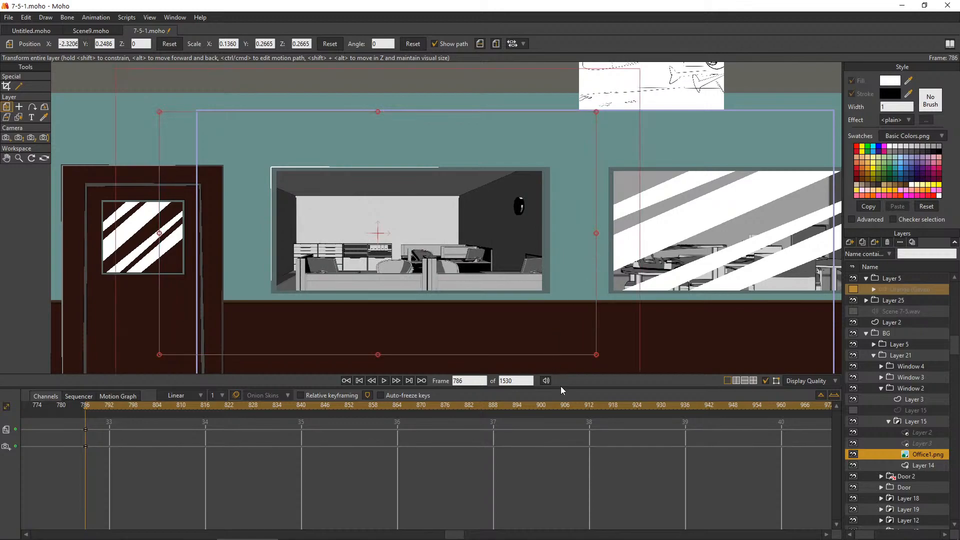
pyautogui.moveTo(596, 355); pyautogui.dragTo(640, 385)
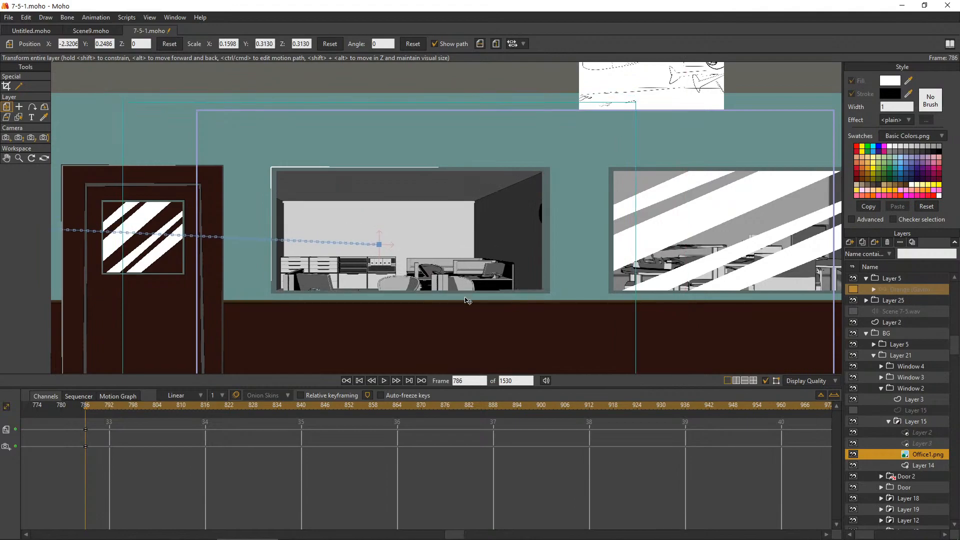
pyautogui.moveTo(473, 299); pyautogui.dragTo(473, 289)
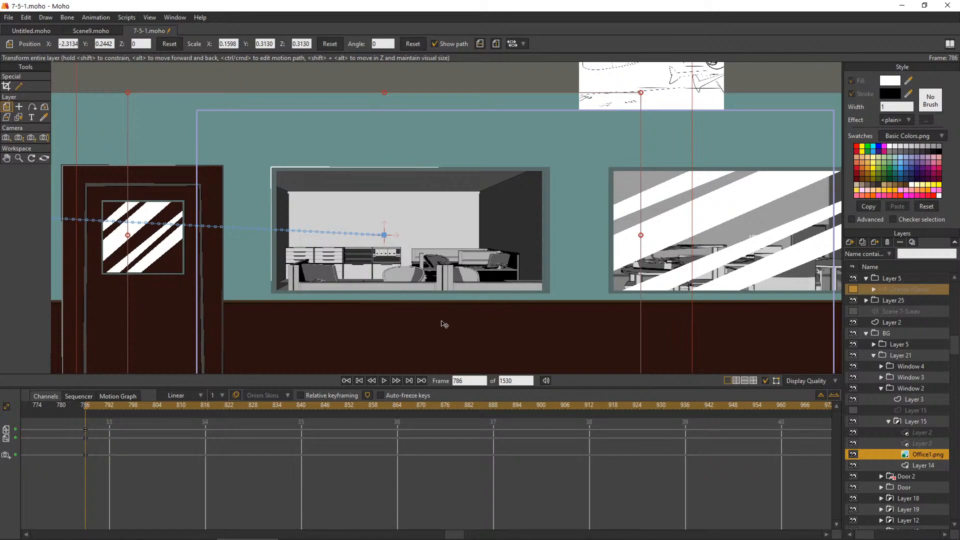
pyautogui.scroll(-1, 640, 153)
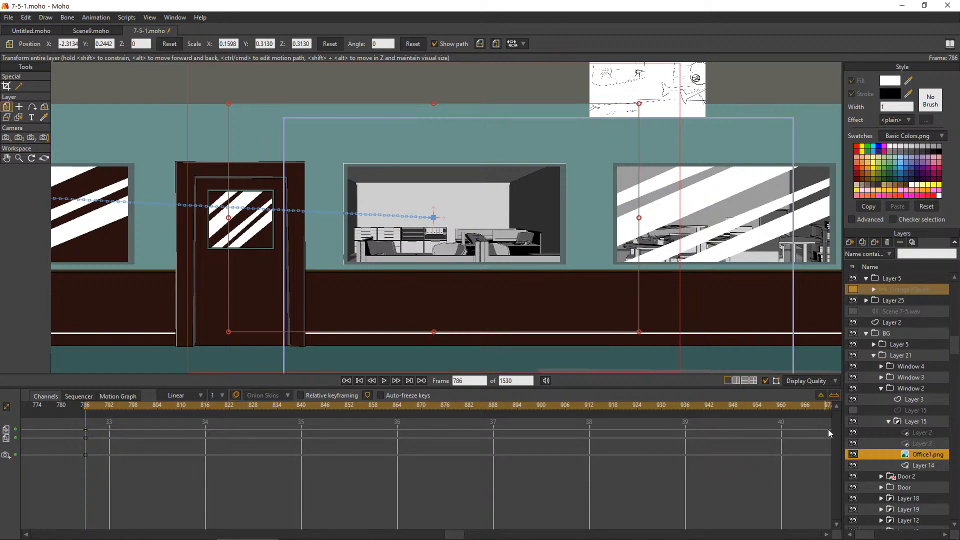
pyautogui.click(889, 421)
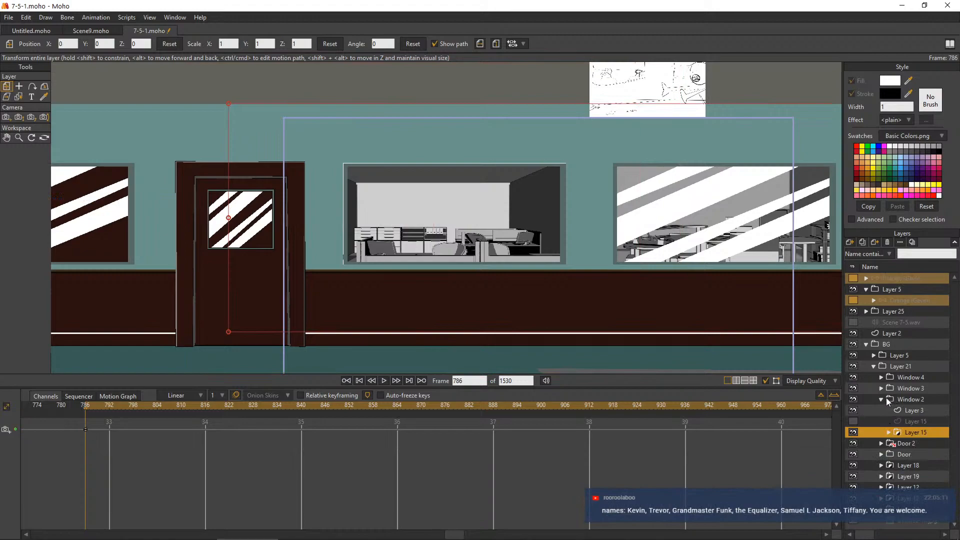
pyautogui.click(884, 398)
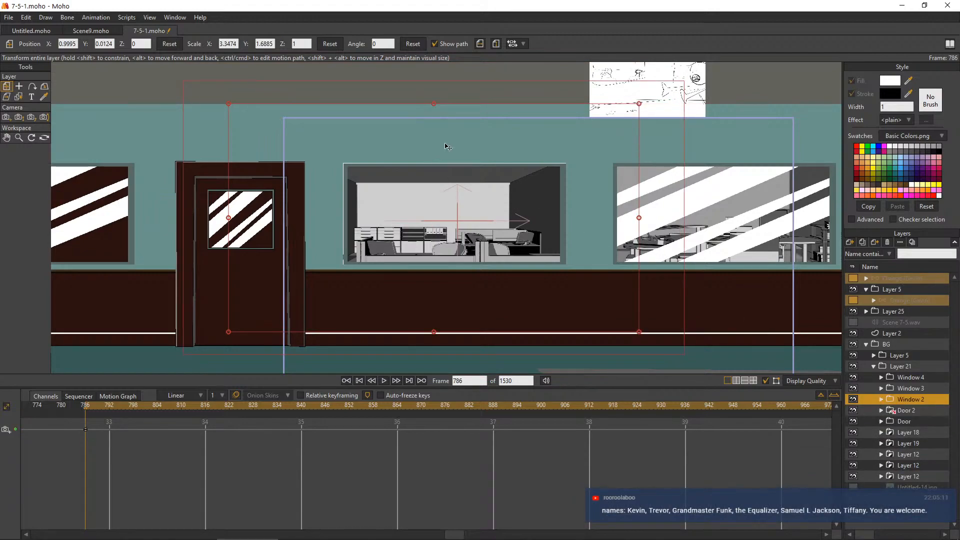
# Toggle the visibility of Window 3 off and back on, and expand it and its masked Layer 2 group
pyautogui.scroll(-1, 472, 168)
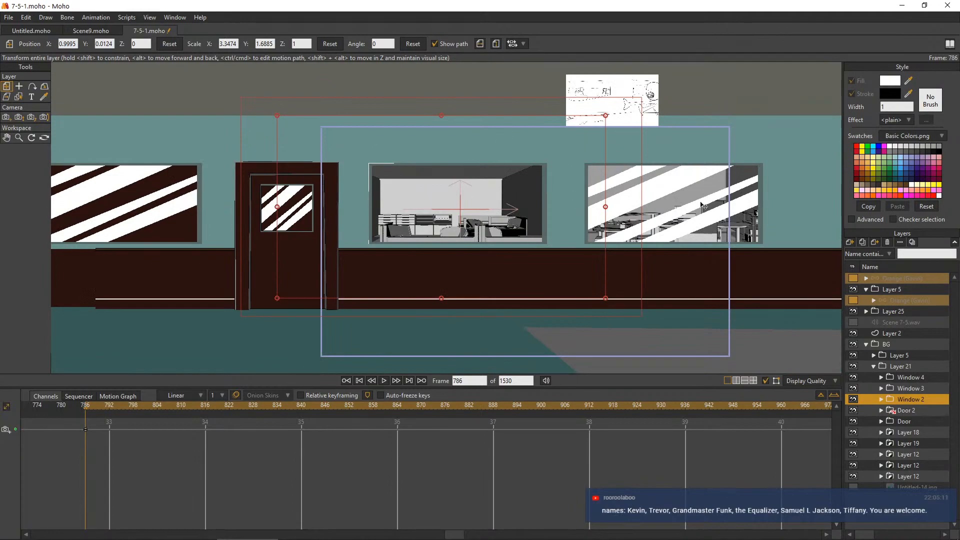
pyautogui.click(857, 389)
pyautogui.click(857, 388)
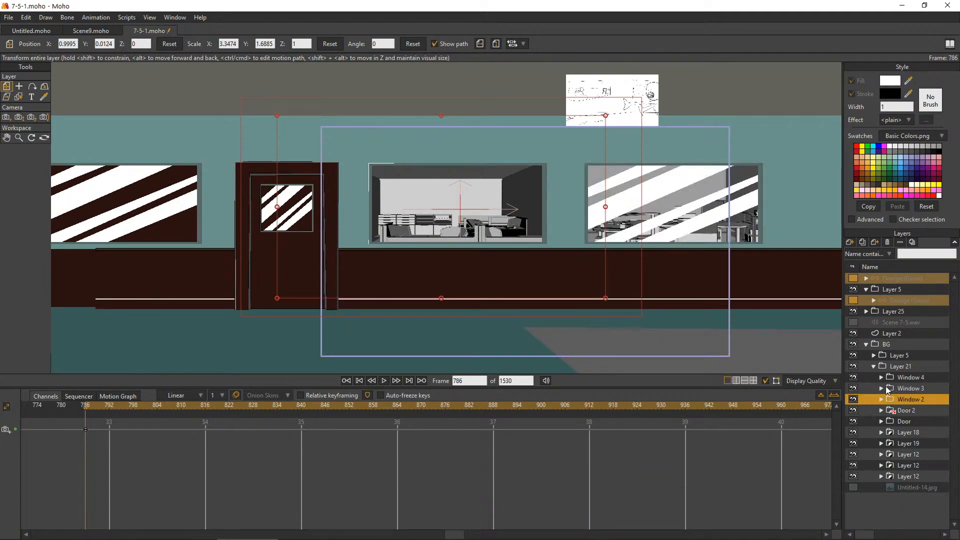
pyautogui.click(881, 389)
pyautogui.click(889, 411)
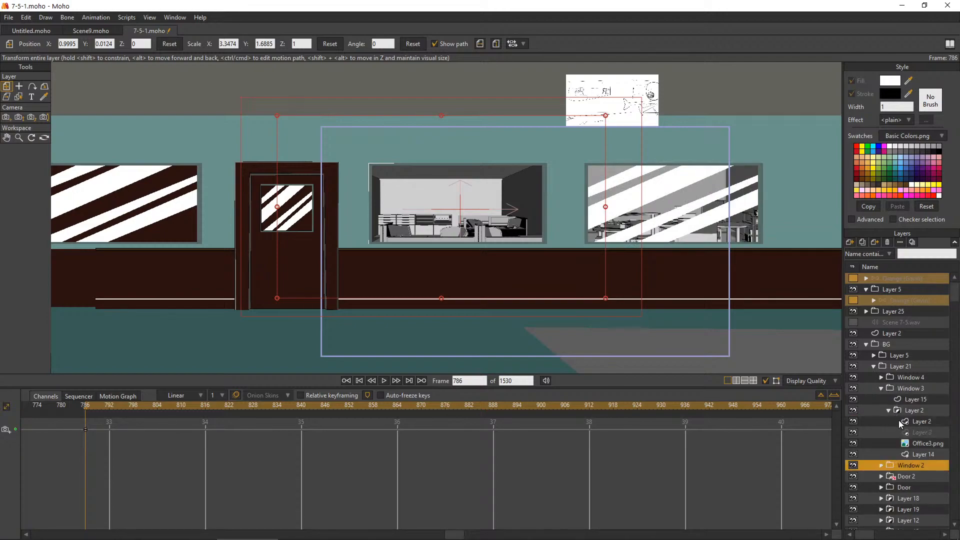
# Turn off Visible for the glare stripes layer in Window 3 at frame 786, and collapse its masked Layer 2 group
pyautogui.click(896, 420)
pyautogui.doubleClick(893, 420)
pyautogui.click(145, 177)
pyautogui.click(336, 452)
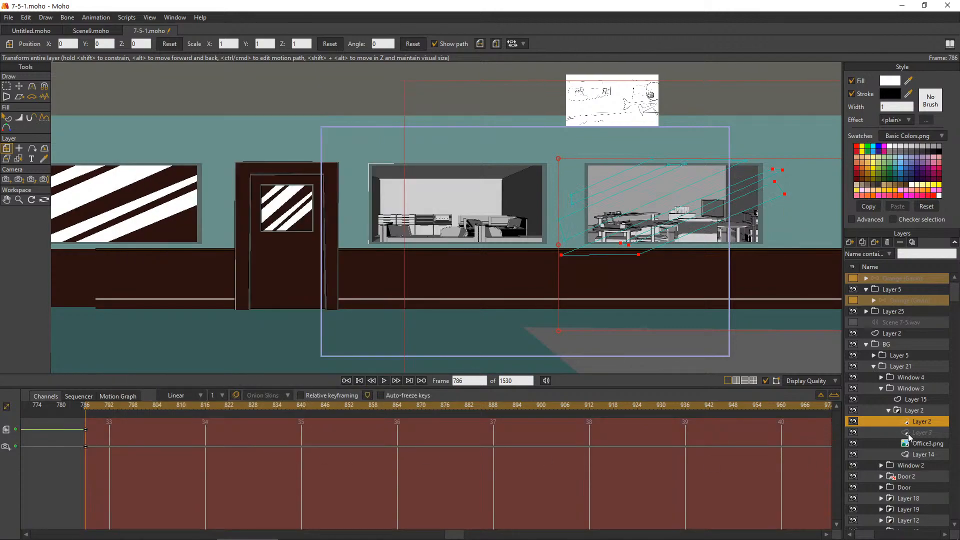
pyautogui.click(889, 410)
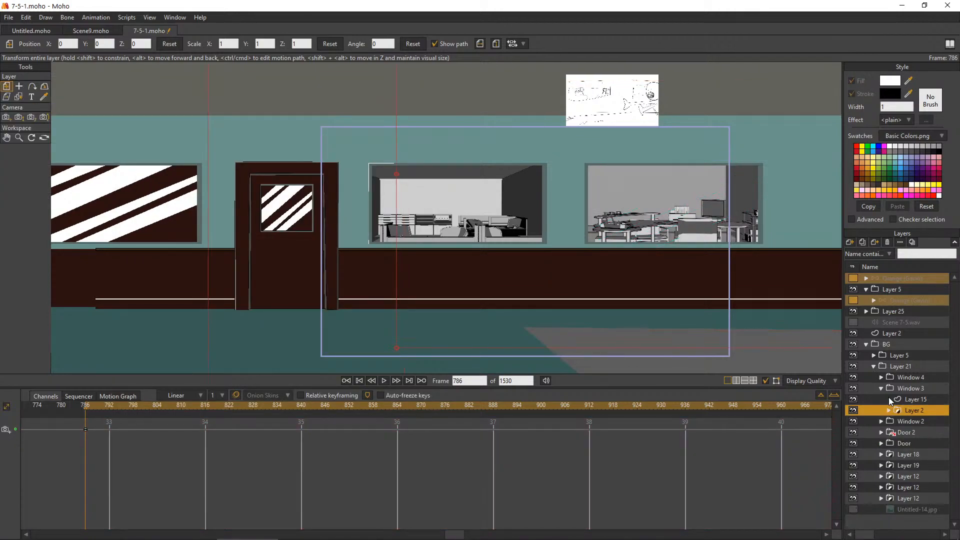
# Select Layer 15, the frame of Window 3, and return to frame 0 to work on the hallway windows
pyautogui.click(889, 398)
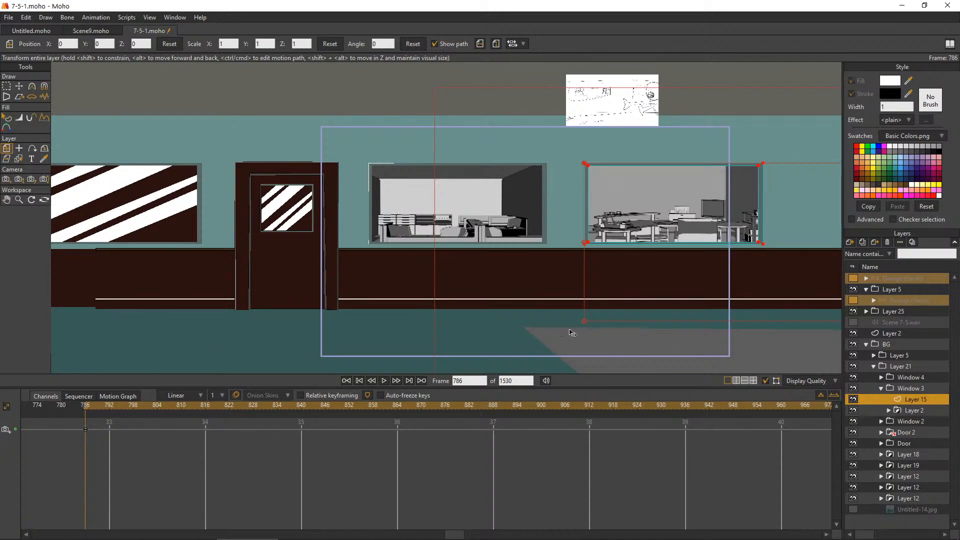
pyautogui.click(359, 381)
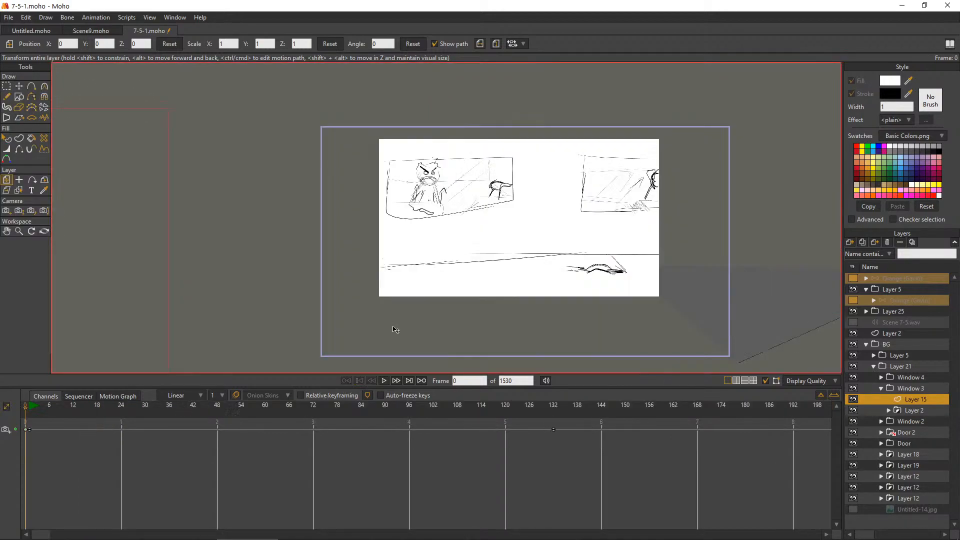
pyautogui.scroll(3, 295, 220)
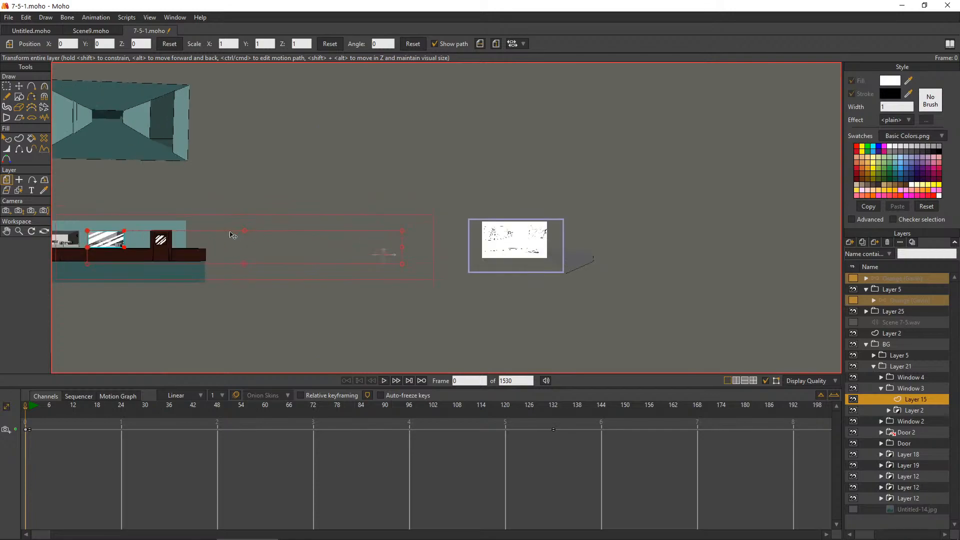
pyautogui.click(7, 231)
pyautogui.moveTo(101, 228); pyautogui.dragTo(554, 231)
pyautogui.scroll(7, 561, 233)
pyautogui.moveTo(476, 258); pyautogui.dragTo(498, 258)
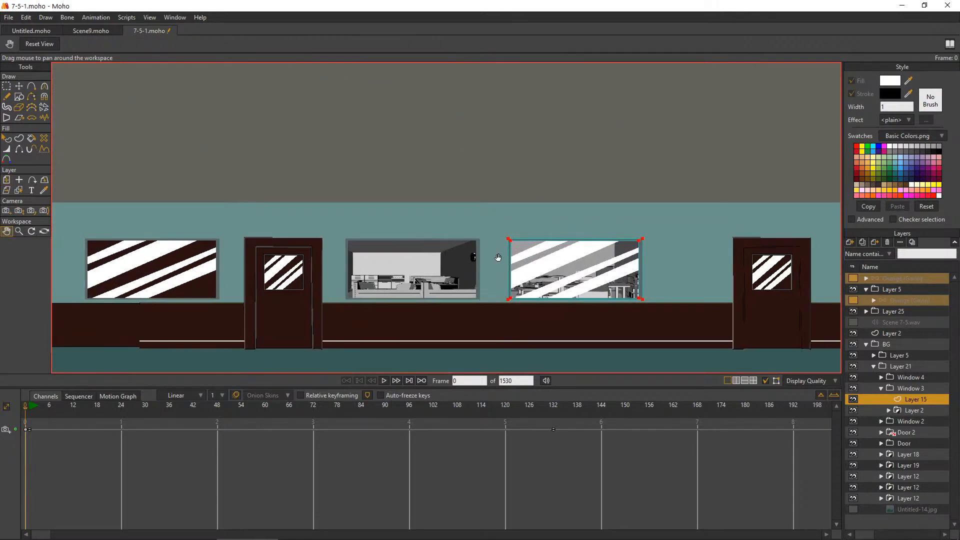
# Set the glare stripes on Layer 2 in Window 3's masked group to Hide in editing view
pyautogui.click(888, 410)
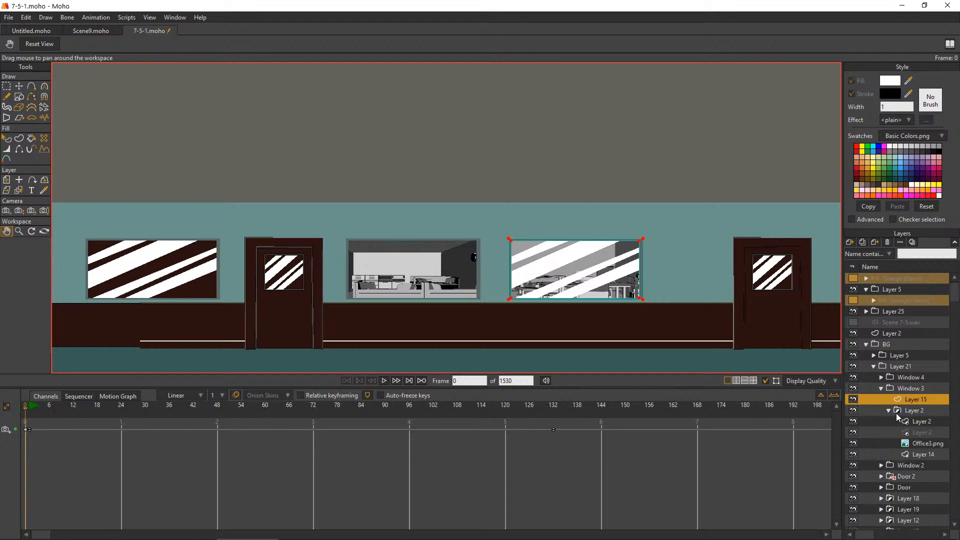
pyautogui.click(877, 421)
pyautogui.doubleClick(876, 422)
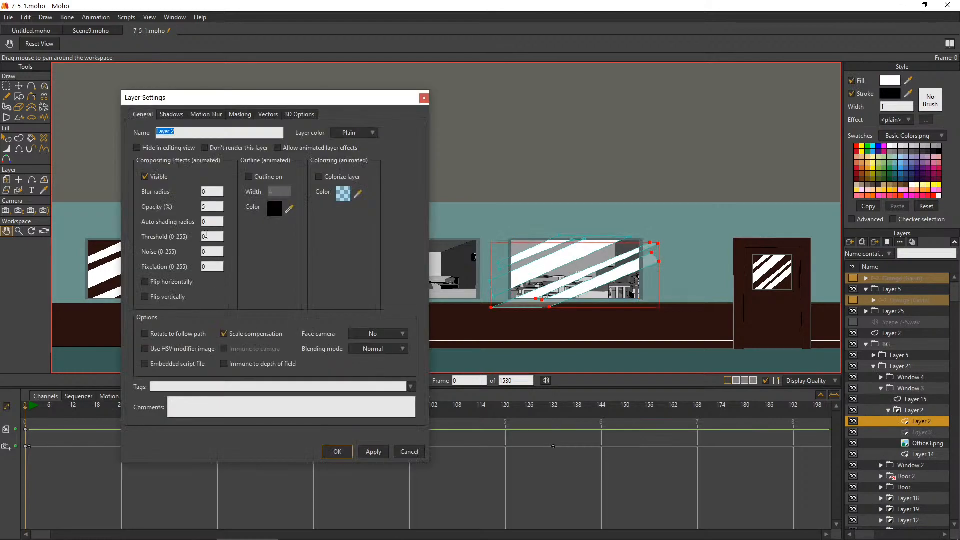
pyautogui.click(173, 149)
pyautogui.click(328, 452)
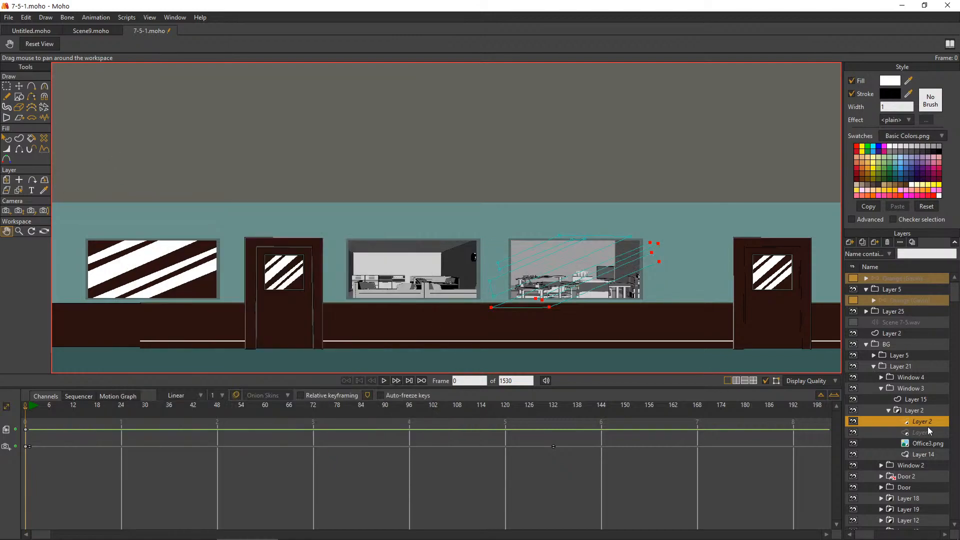
# Add a vector layer in Window 3's masked group and draw a large red circle with a black outline over the window's lower half
pyautogui.click(850, 243)
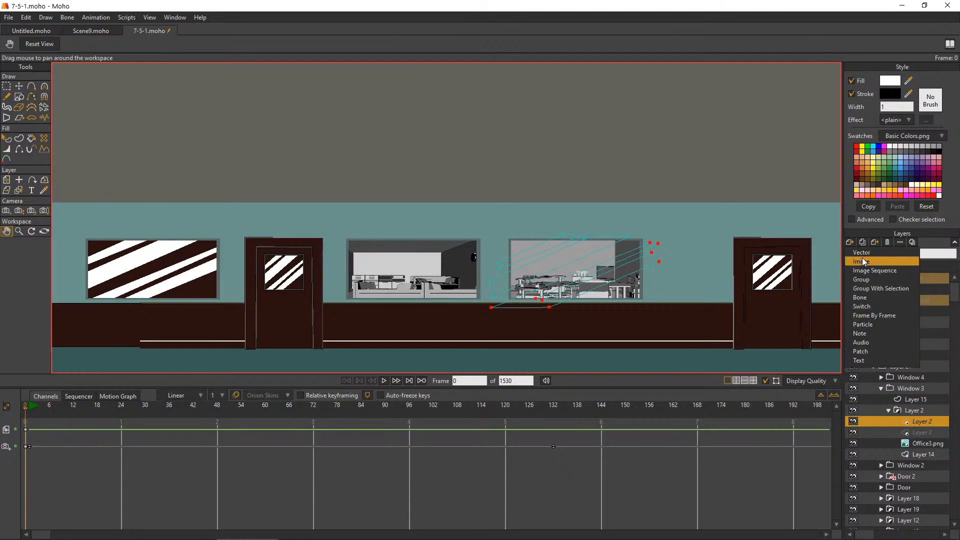
pyautogui.click(878, 254)
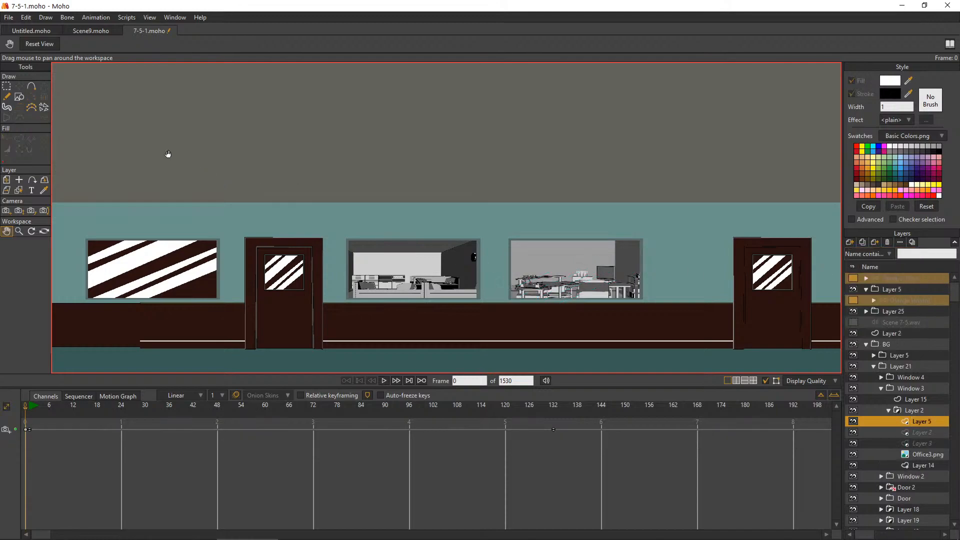
pyautogui.click(17, 97)
pyautogui.click(123, 46)
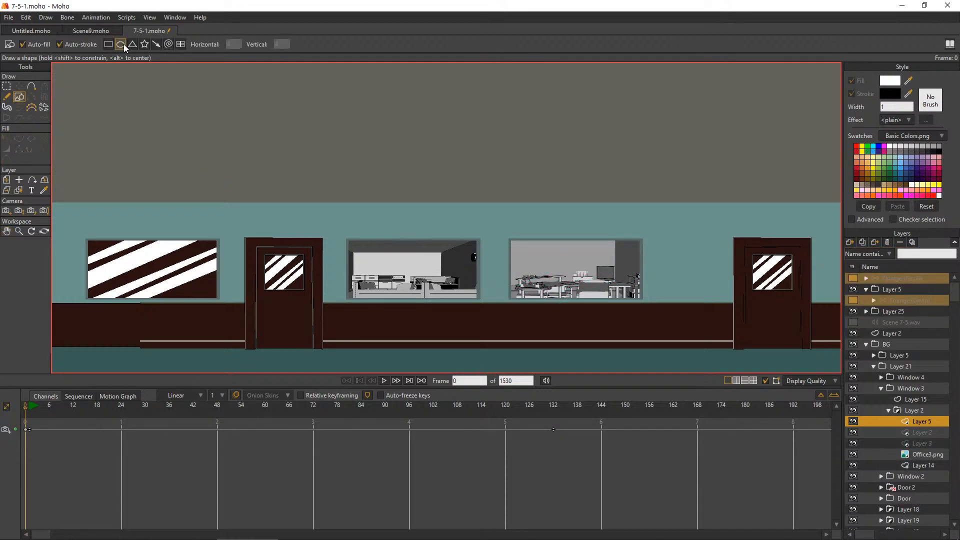
pyautogui.click(895, 80)
pyautogui.click(780, 126)
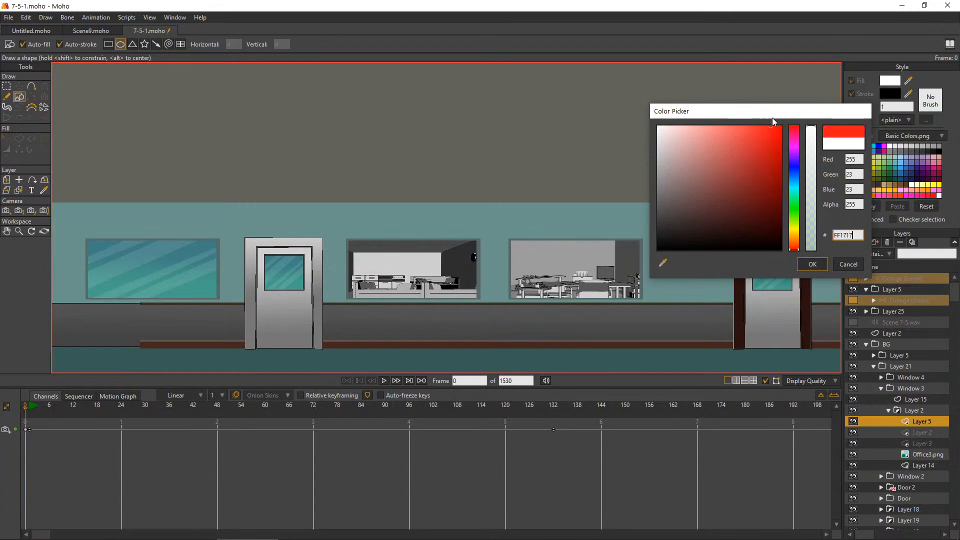
pyautogui.click(815, 261)
pyautogui.scroll(5, 412, 247)
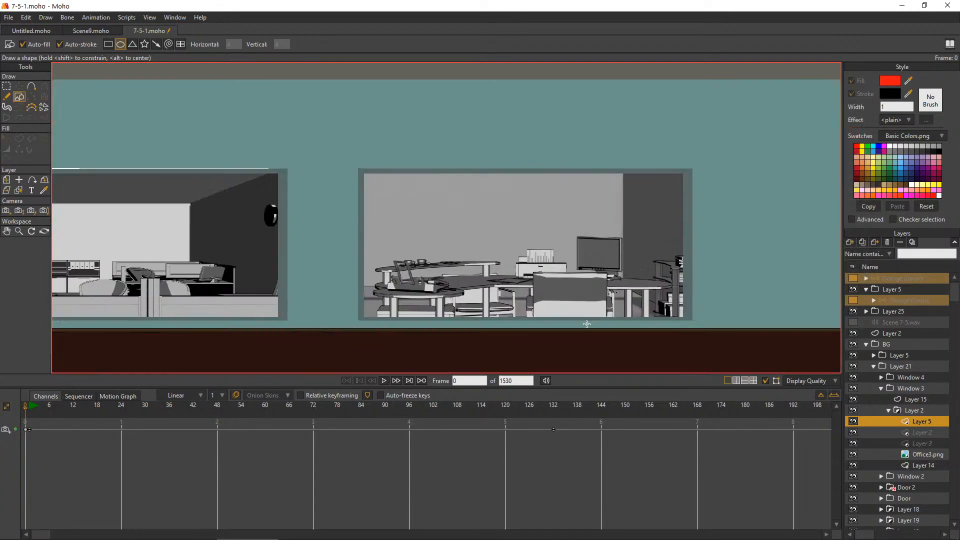
pyautogui.moveTo(440, 178); pyautogui.dragTo(642, 378)
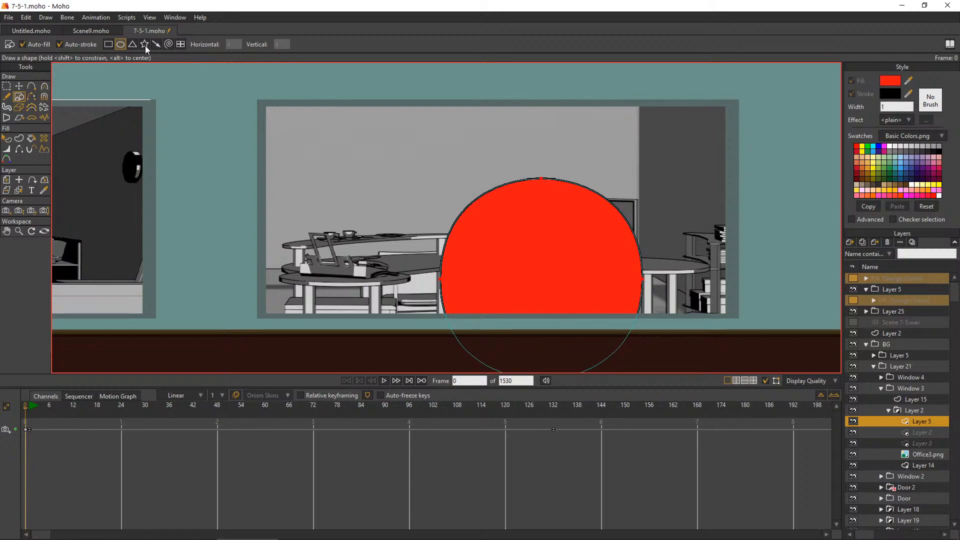
# Move the red circle to X -2.2840, Y 0.2249, and reorder its layer directly above Office3.png, below the two hidden glare layers
pyautogui.click(19, 86)
pyautogui.moveTo(502, 255); pyautogui.dragTo(587, 225)
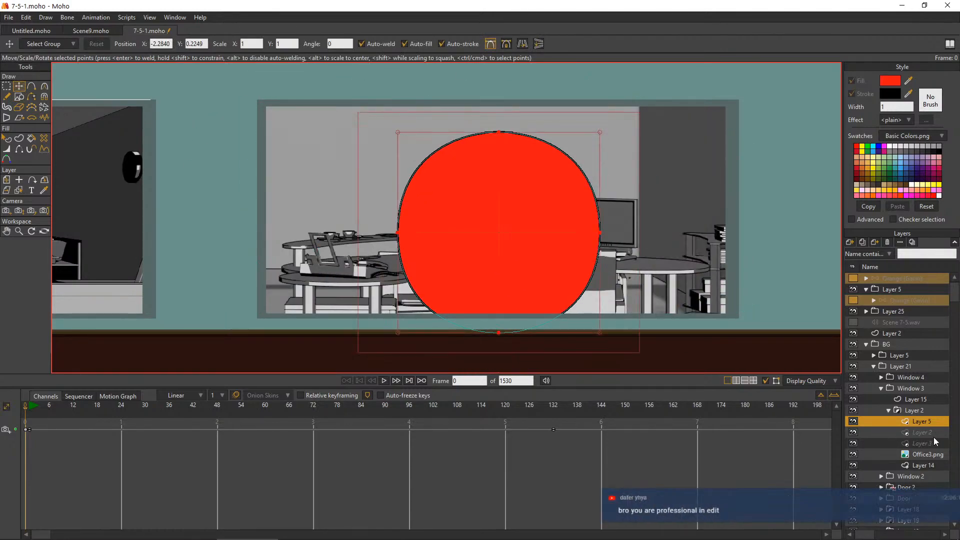
pyautogui.moveTo(917, 432); pyautogui.dragTo(915, 450)
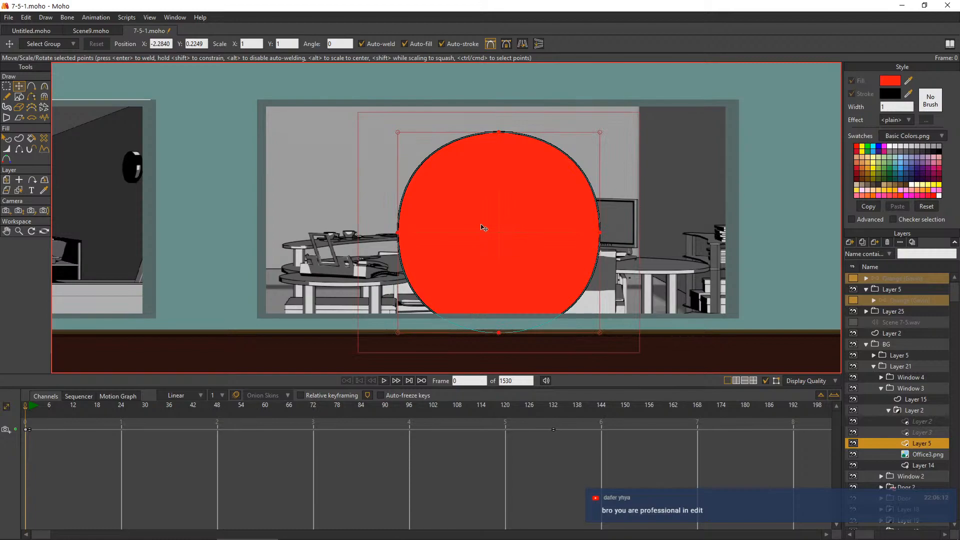
pyautogui.scroll(-4, 460, 192)
pyautogui.scroll(3, 463, 198)
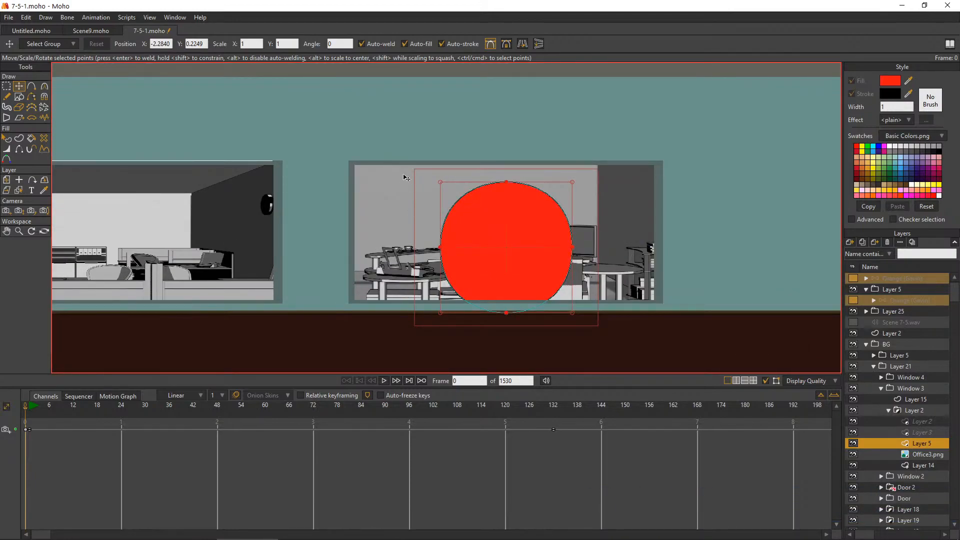
# Delete the red circle from its vector layer in Window 3's masked group
pyautogui.scroll(-2, 626, 228)
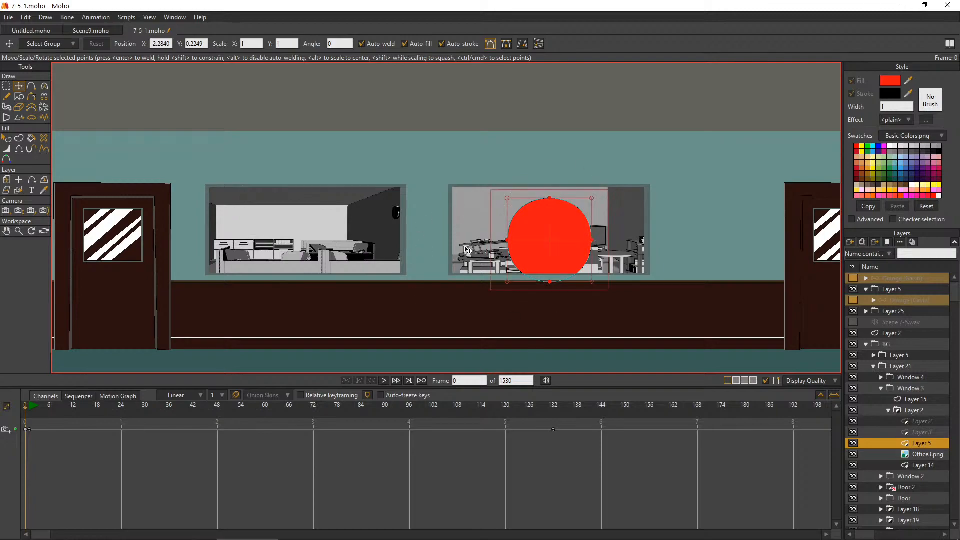
pyautogui.press('Delete')
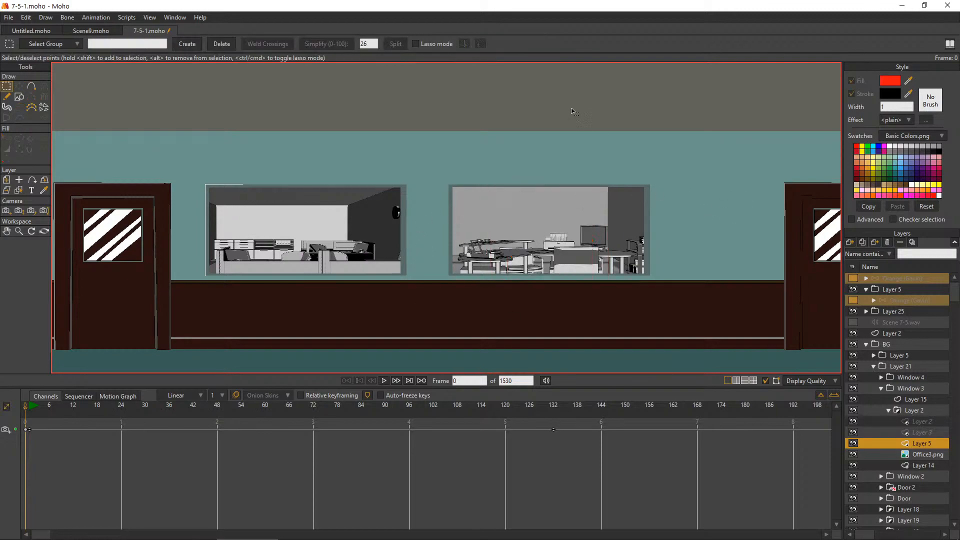
# Switch to Scene9.moho and show the Zombie Layer, FG, Mask, Layer 3, Shade Mask and BG layers
pyautogui.click(108, 33)
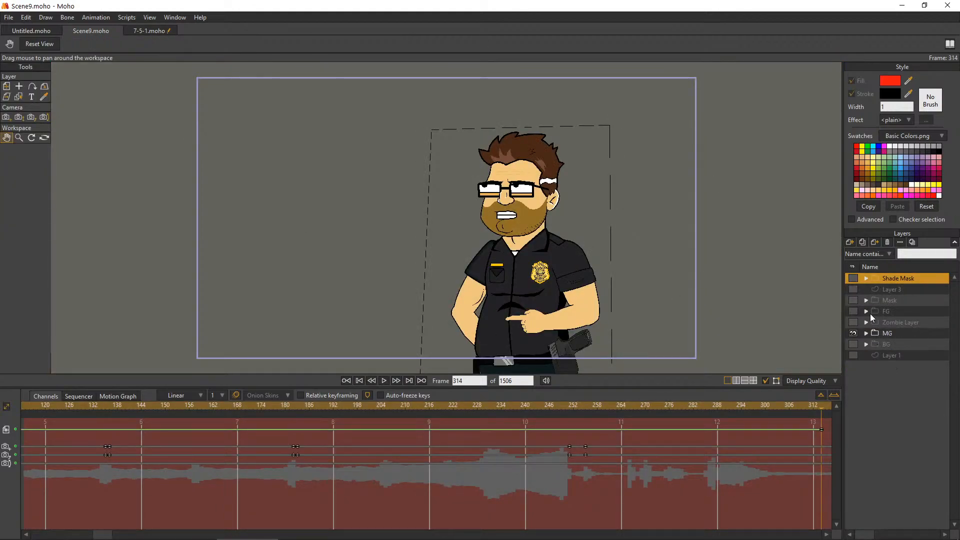
pyautogui.click(854, 322)
pyautogui.click(853, 300)
pyautogui.click(853, 290)
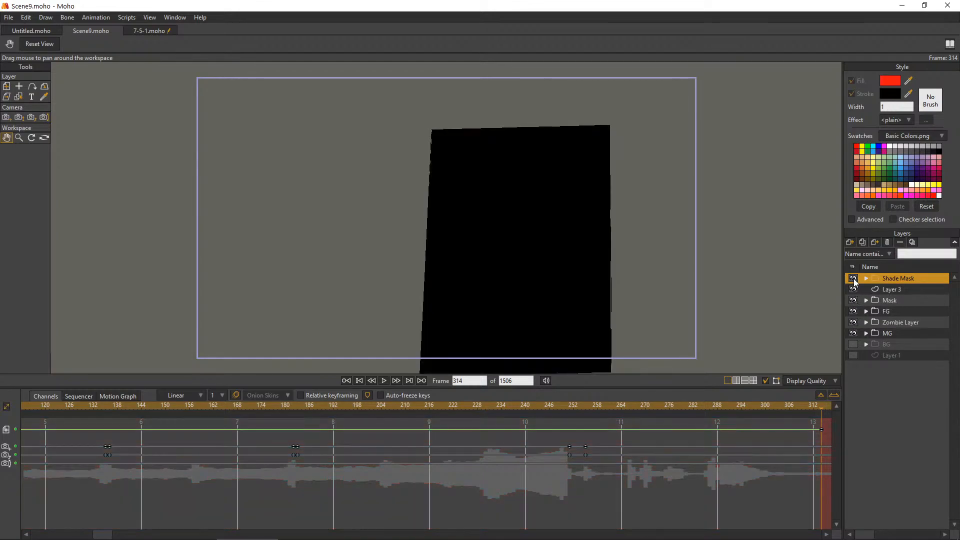
pyautogui.click(855, 345)
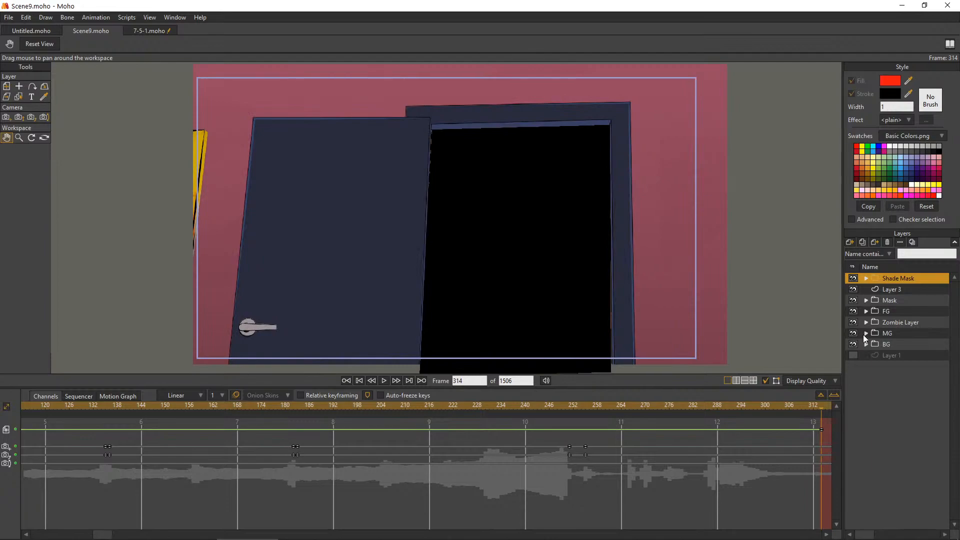
# Hide the Scene 9.wav audio layer inside the MG group, plus the Shade Mask, Layer 3 and Mask layers
pyautogui.click(863, 335)
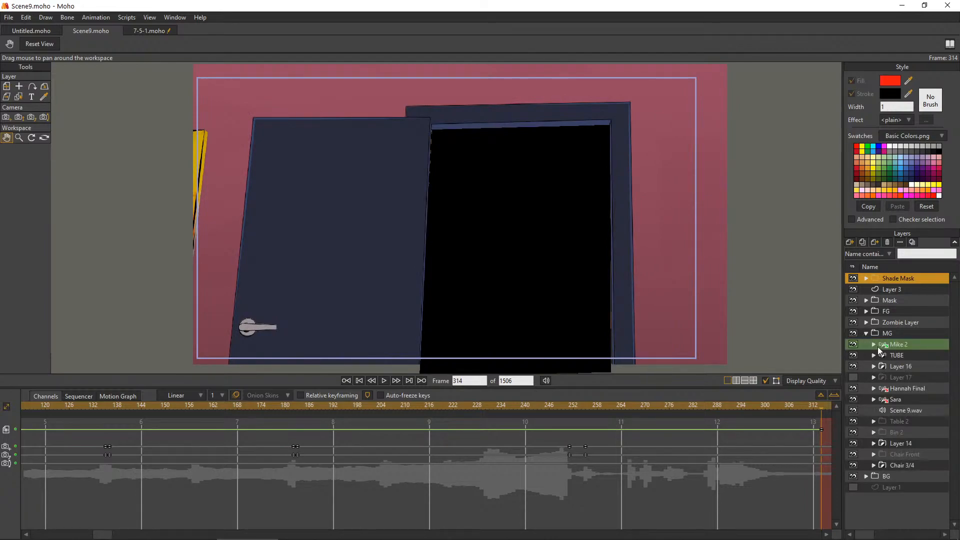
pyautogui.click(856, 410)
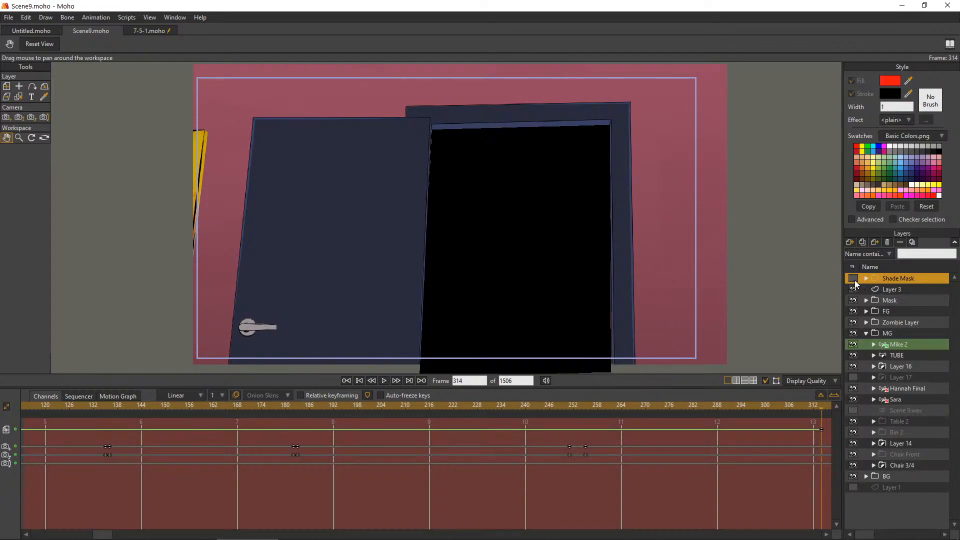
pyautogui.click(853, 300)
pyautogui.click(854, 290)
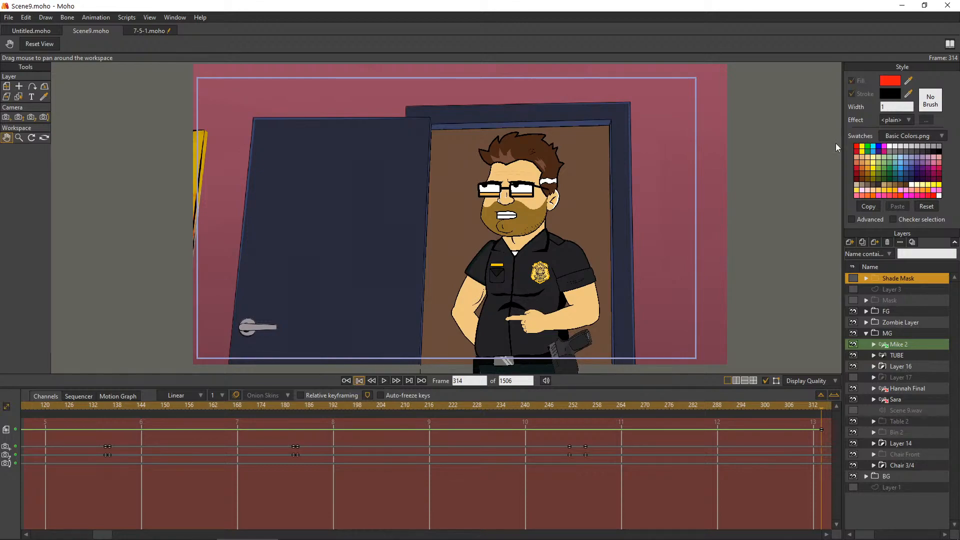
# Play the scene onward from frame 314, stop it and go to frame 470
pyautogui.click(383, 381)
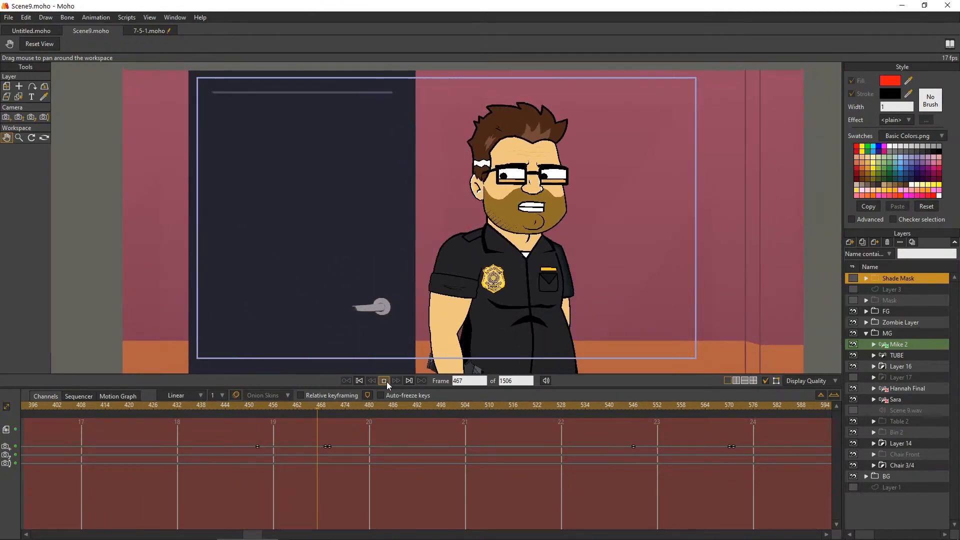
pyautogui.click(385, 381)
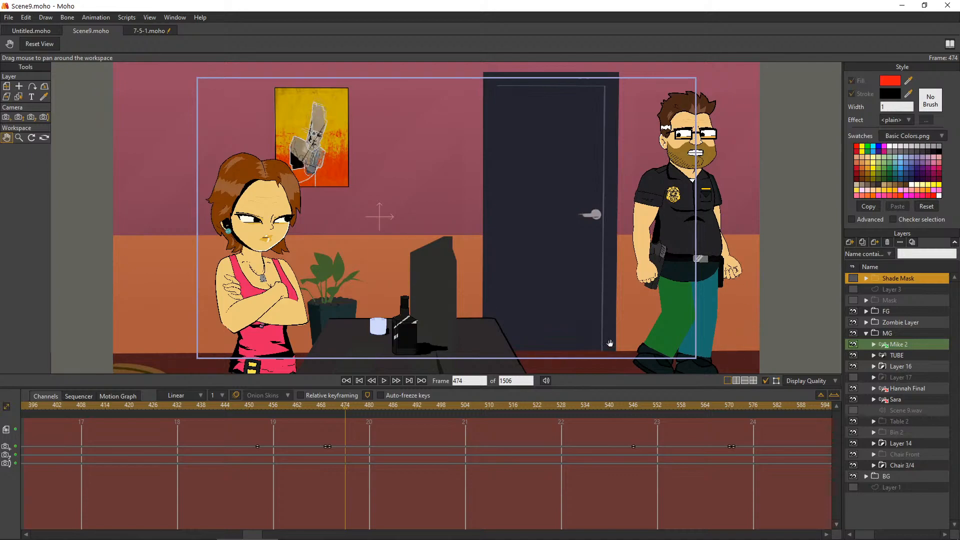
pyautogui.click(330, 423)
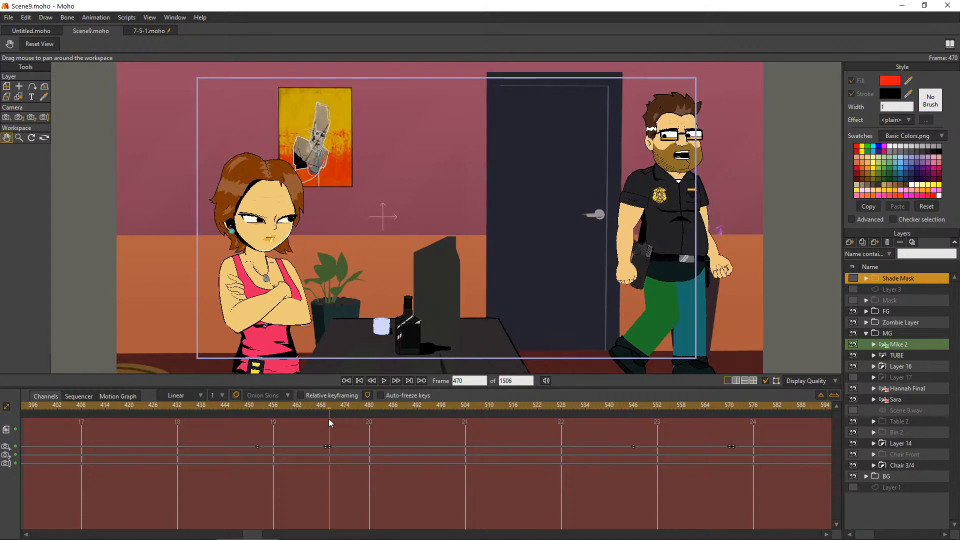
# Try the Low display quality preset on frame 470, and set the display quality to Medium
pyautogui.click(808, 382)
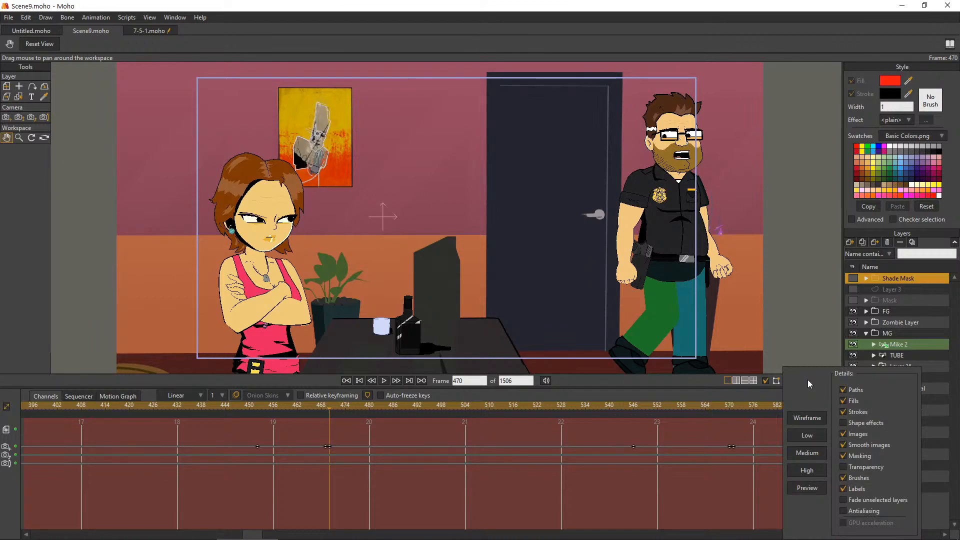
pyautogui.click(808, 436)
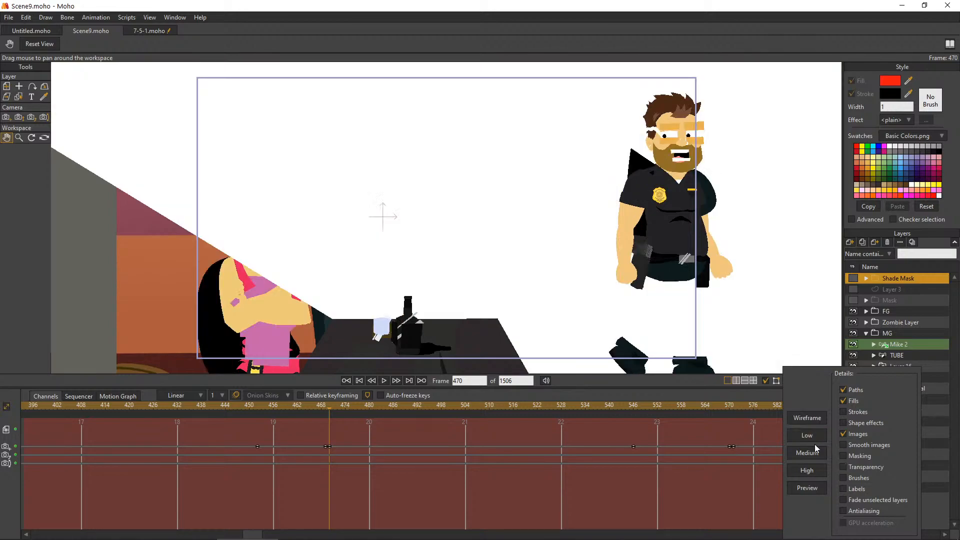
pyautogui.click(813, 467)
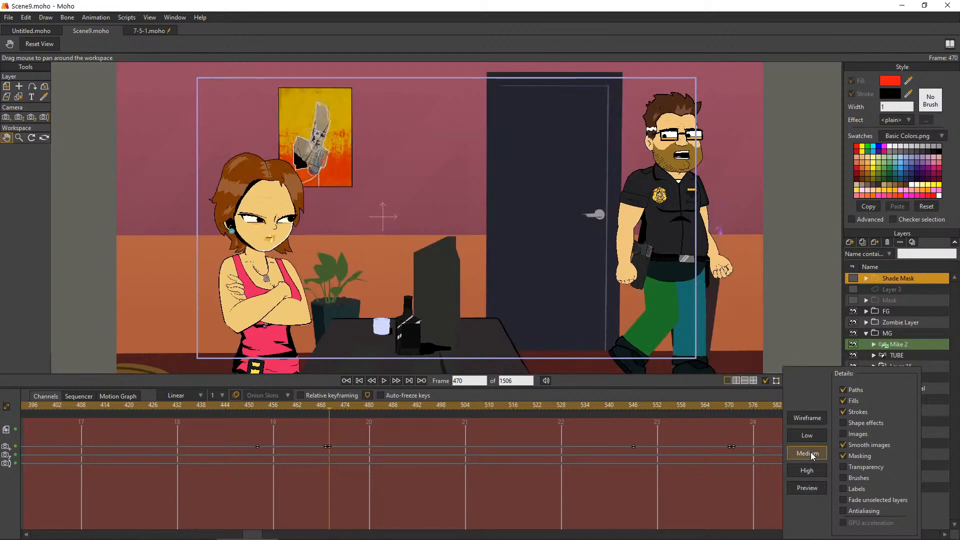
# Turn off Paths and Smooth images in the display quality details, keeping Masking on
pyautogui.click(851, 454)
pyautogui.click(852, 453)
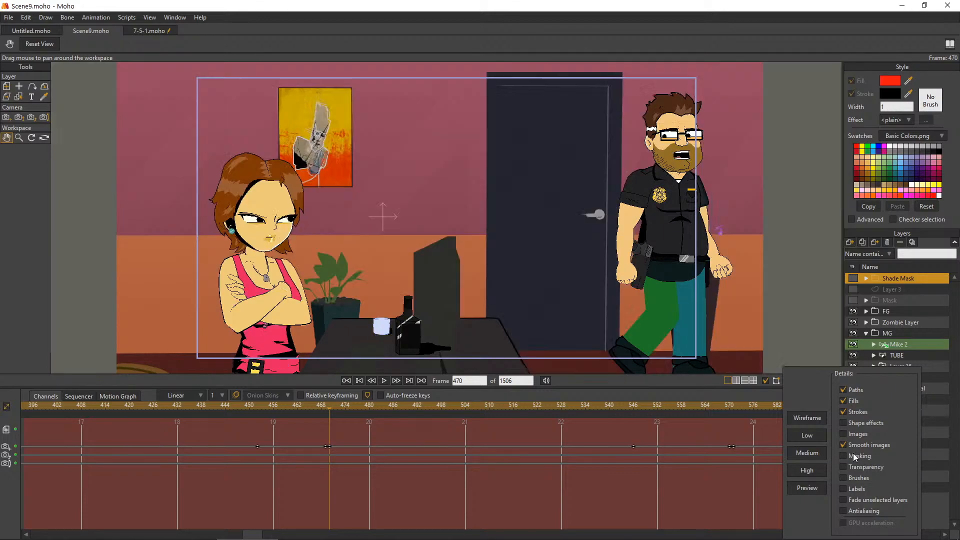
pyautogui.click(847, 391)
pyautogui.click(851, 392)
pyautogui.click(851, 392)
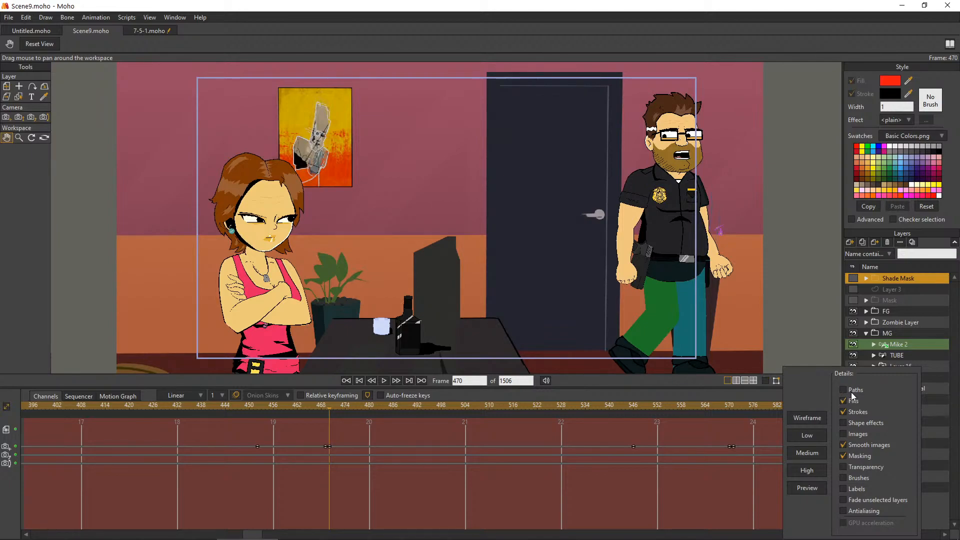
pyautogui.click(850, 446)
pyautogui.click(848, 442)
pyautogui.click(848, 442)
# Rewind the scene to frame 0 and play it to frame 276 to check the playback speed
pyautogui.click(359, 381)
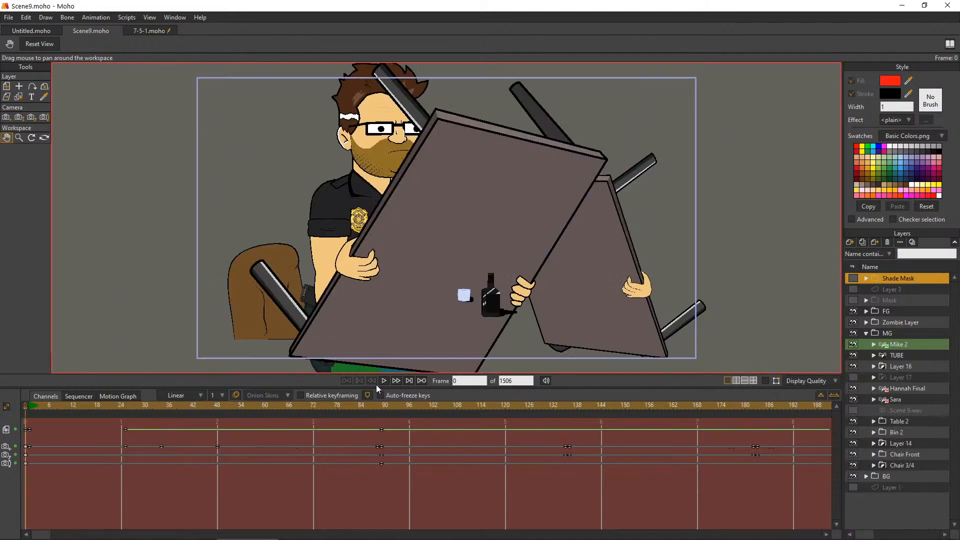
pyautogui.click(384, 381)
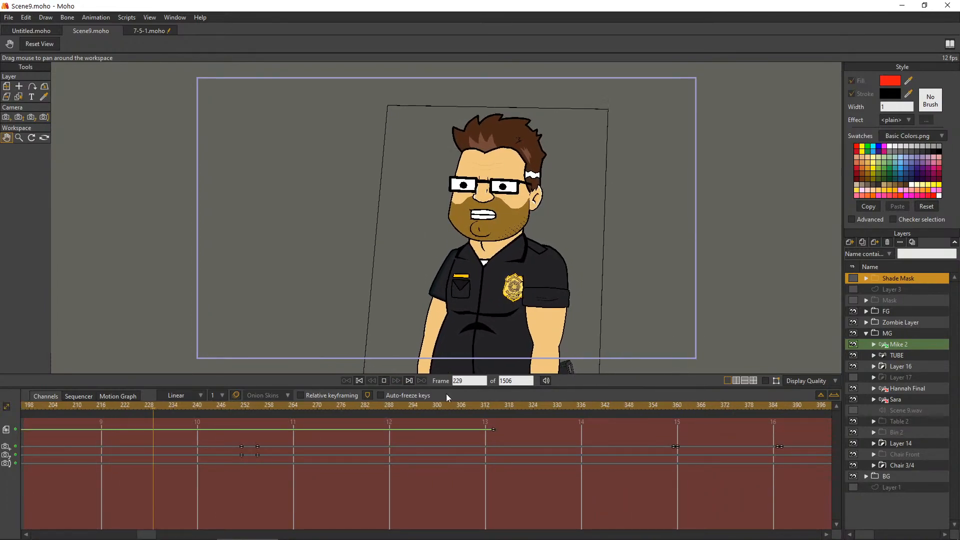
pyautogui.click(385, 381)
# Turn off Strokes in the display quality details, keeping only Fills and Masking on
pyautogui.click(807, 382)
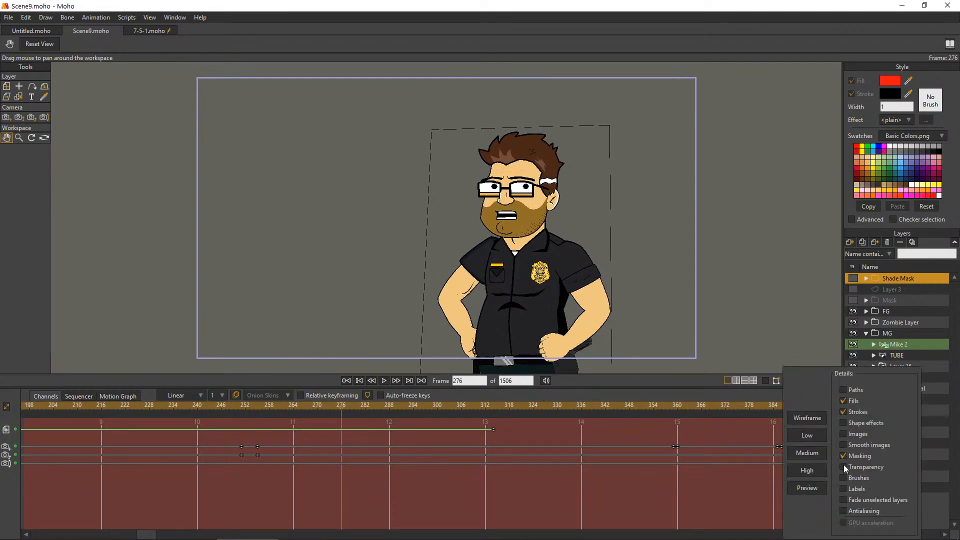
pyautogui.click(845, 412)
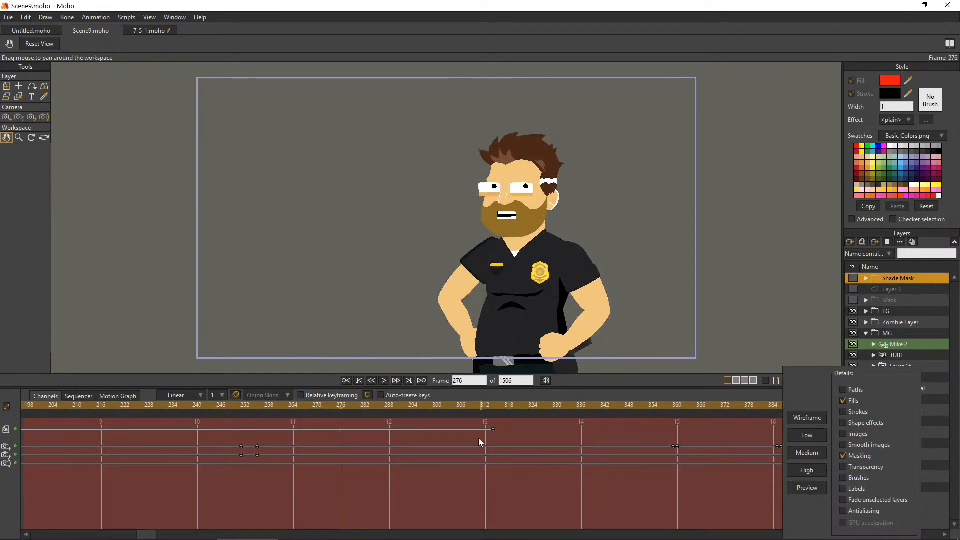
pyautogui.click(365, 386)
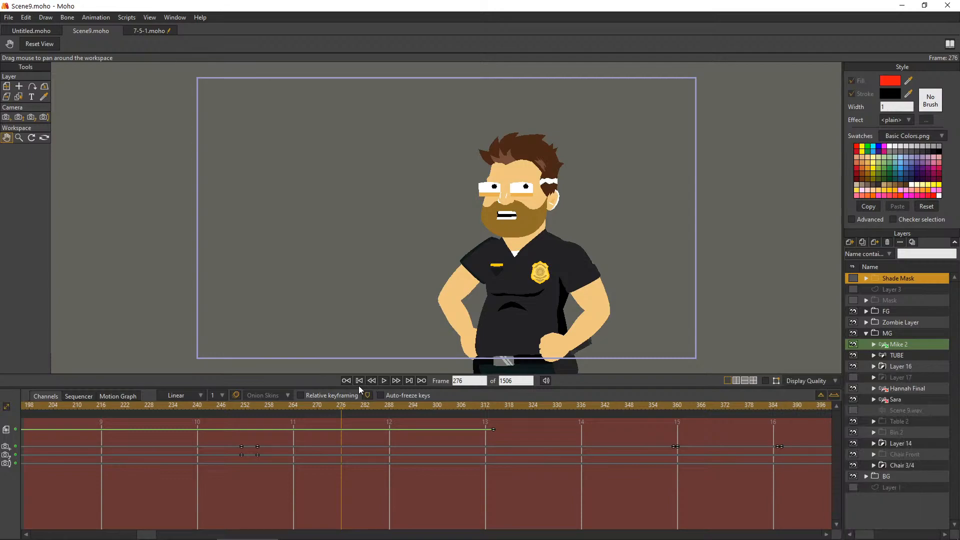
# Replay the scene from the start with strokes turned off and stop at frame 195
pyautogui.click(360, 379)
pyautogui.click(384, 382)
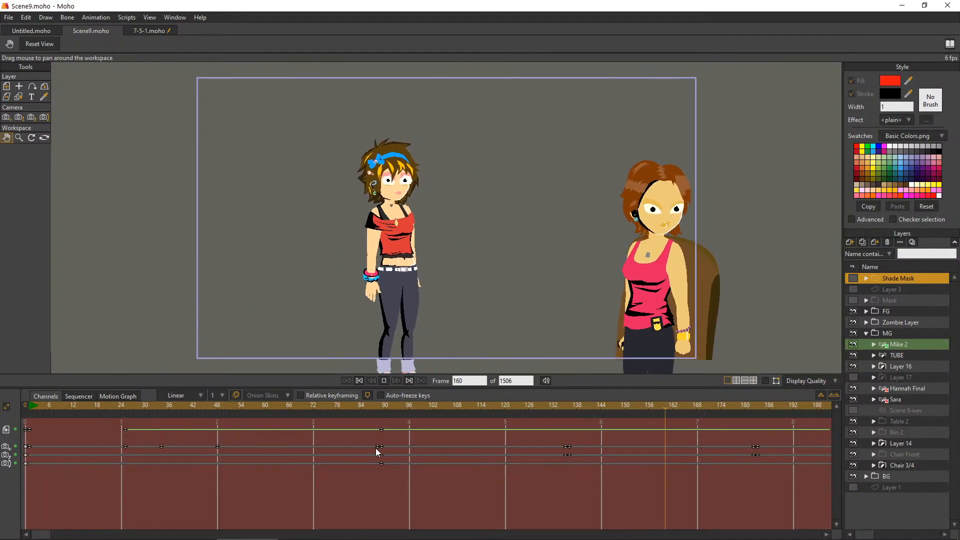
pyautogui.click(384, 381)
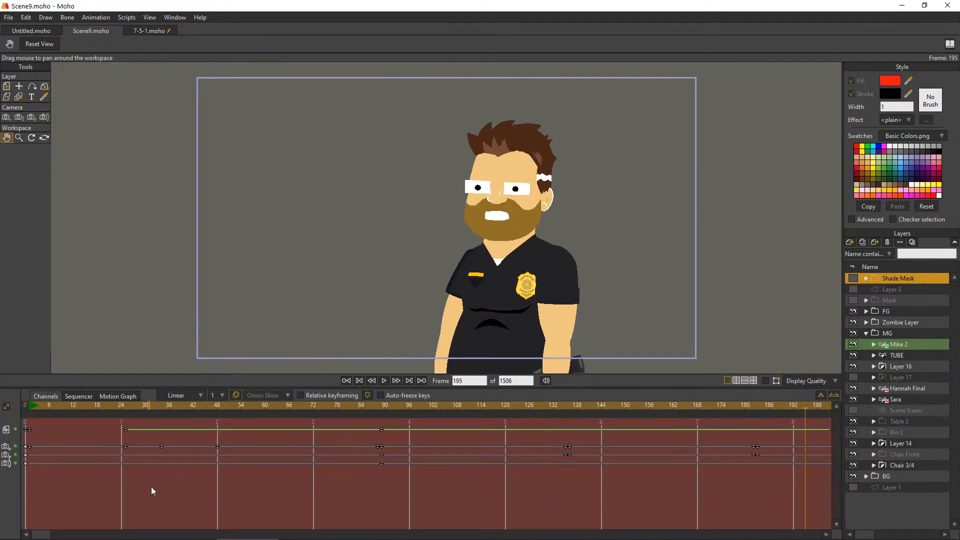
# Go to frame 1505 near the end of the scene and set the display quality to Medium
pyautogui.moveTo(46, 537); pyautogui.dragTo(769, 535)
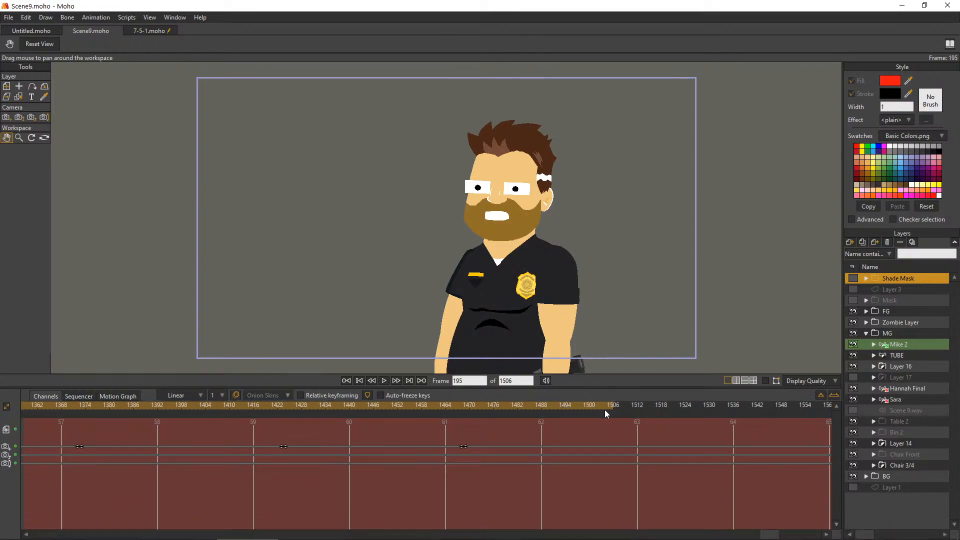
pyautogui.click(619, 399)
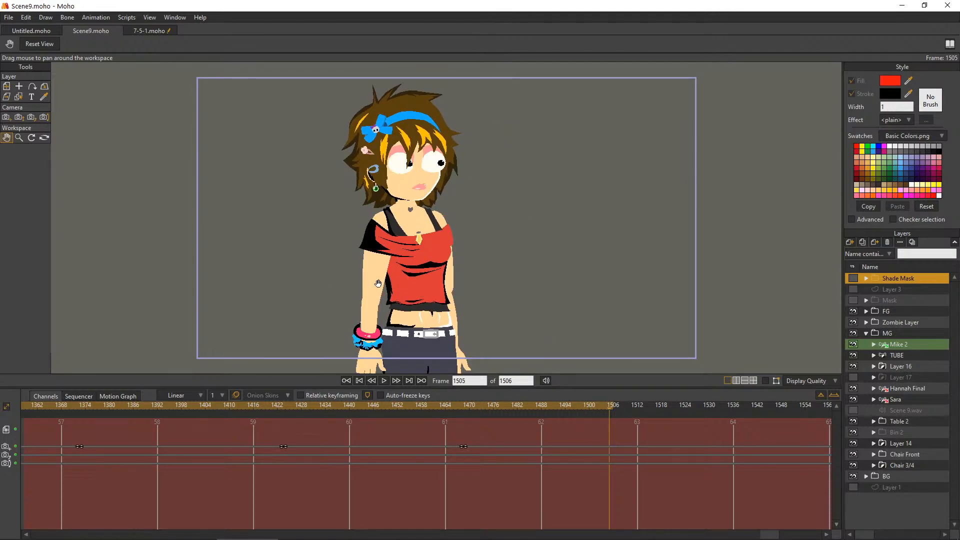
pyautogui.click(806, 381)
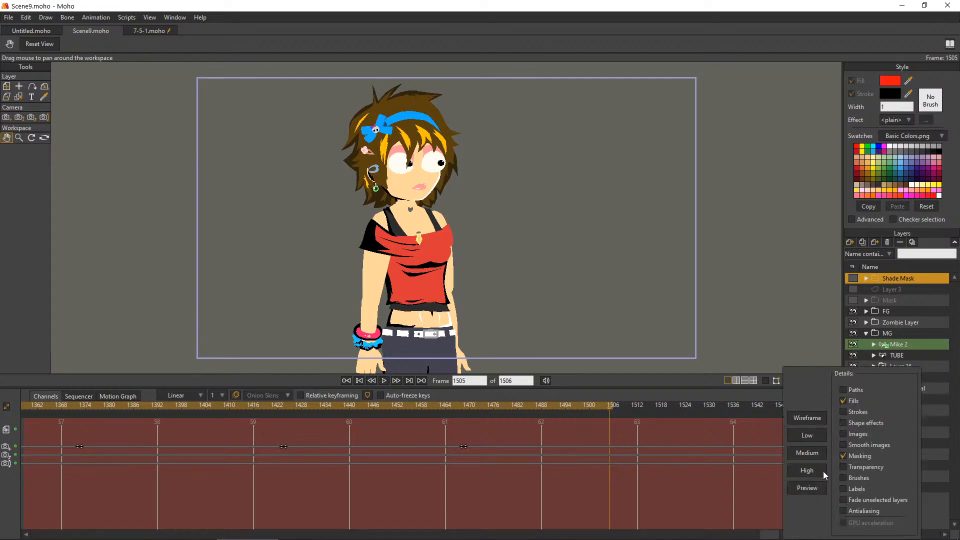
pyautogui.click(805, 453)
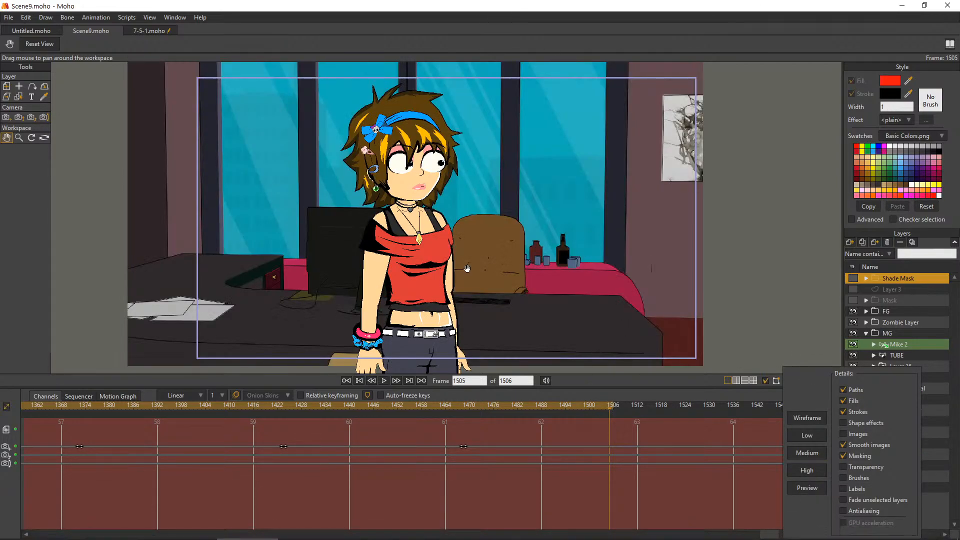
# Close and reopen Scene9.moho, and place it ahead of 7-5-1.moho in the order of open documents
pyautogui.click(71, 28)
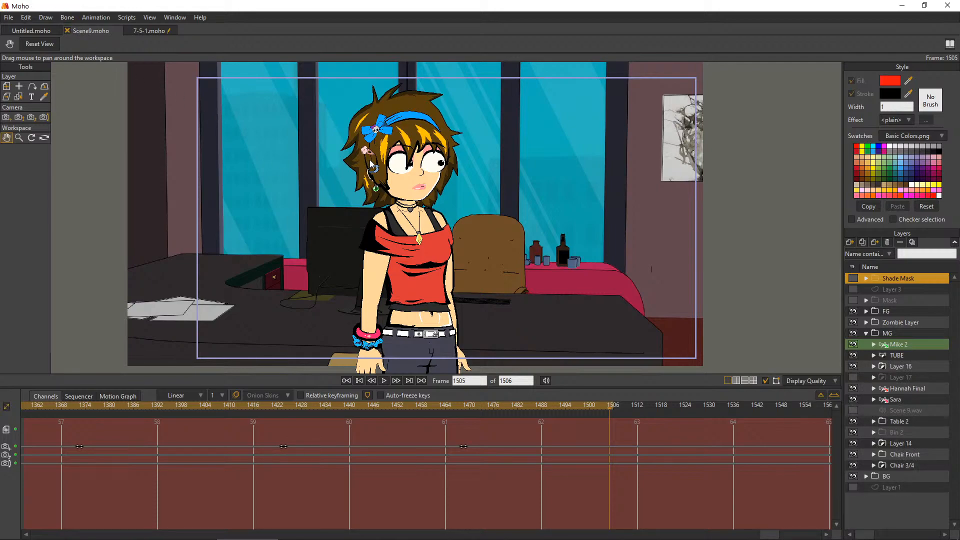
pyautogui.click(67, 30)
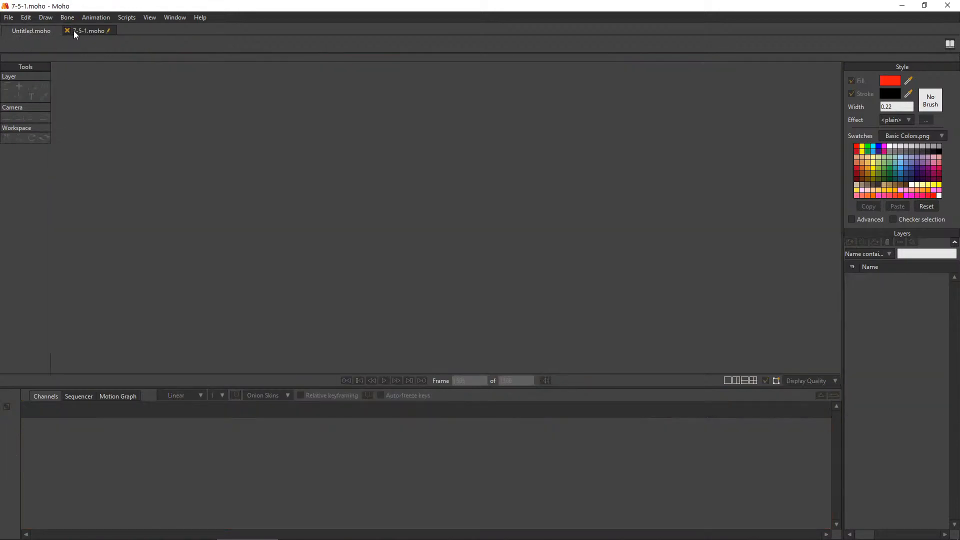
pyautogui.click(20, 31)
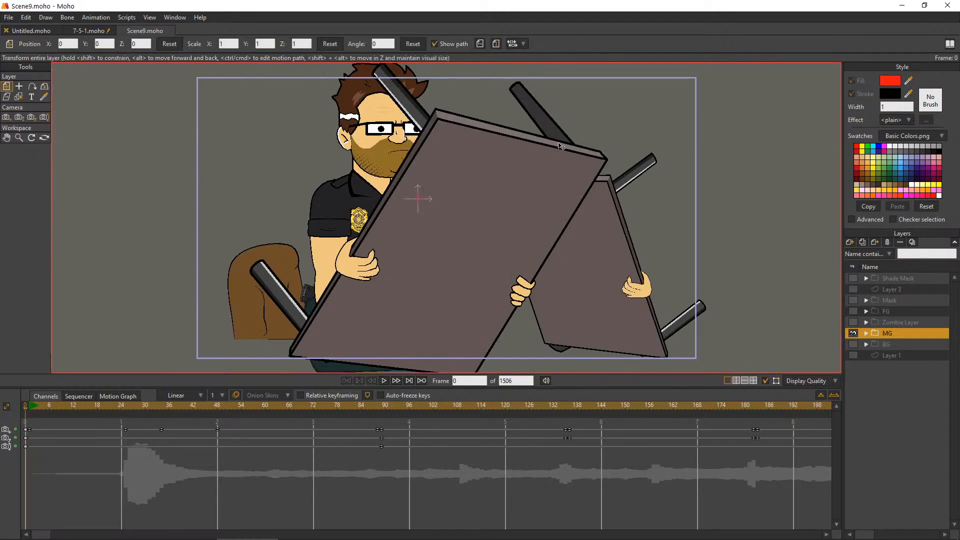
pyautogui.moveTo(151, 29); pyautogui.dragTo(118, 23)
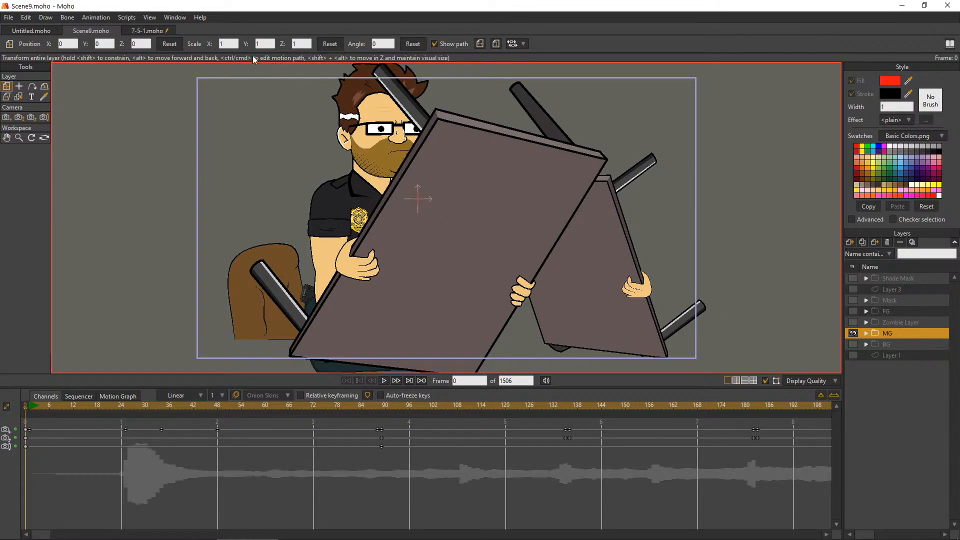
# Switch back to 7-5-1.moho and collapse the BG group, leaving the Layer 25 image group collapsed as well
pyautogui.click(144, 28)
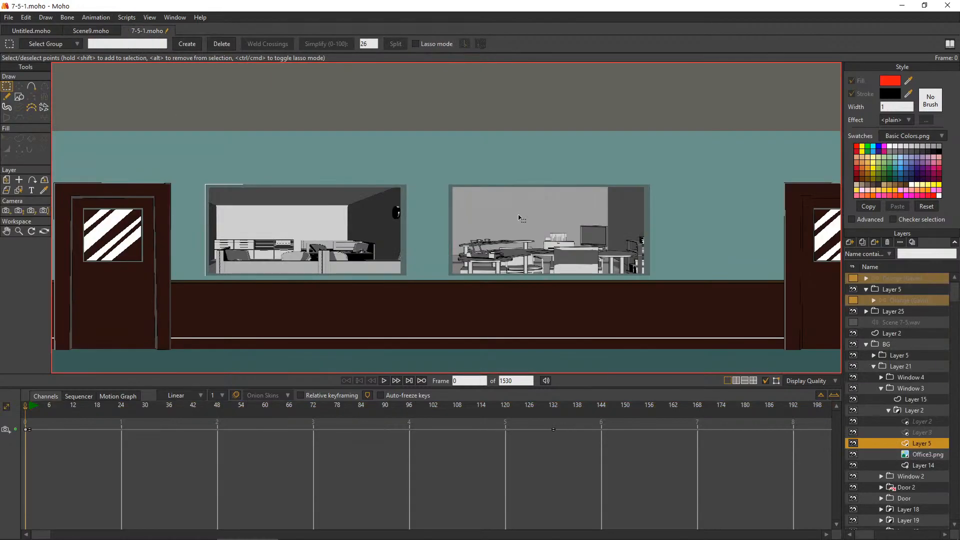
pyautogui.scroll(-6, 611, 175)
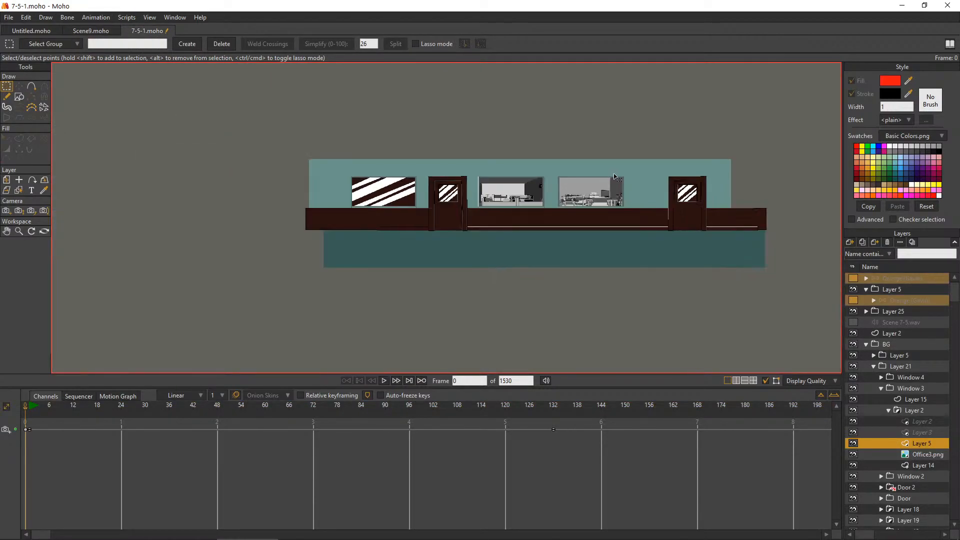
pyautogui.scroll(3, 611, 175)
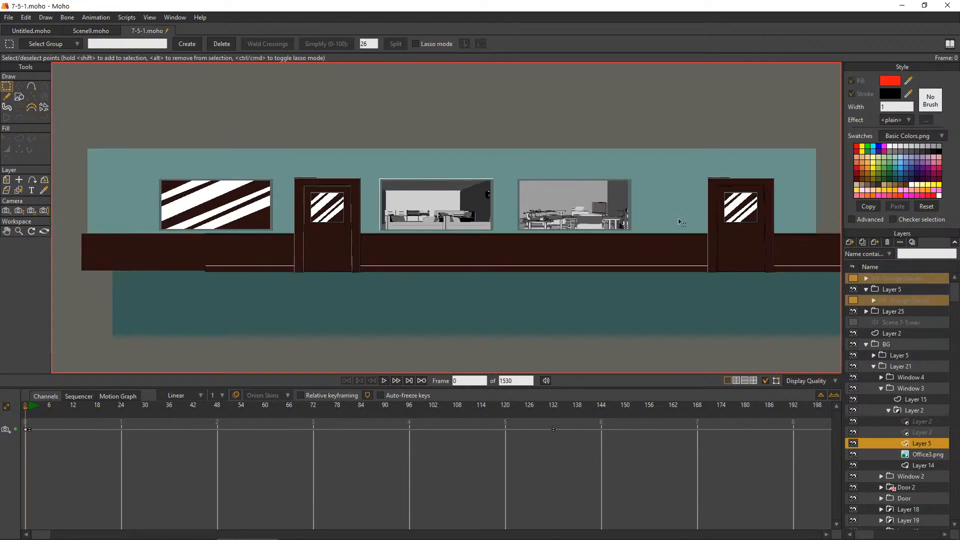
pyautogui.click(866, 344)
pyautogui.click(865, 313)
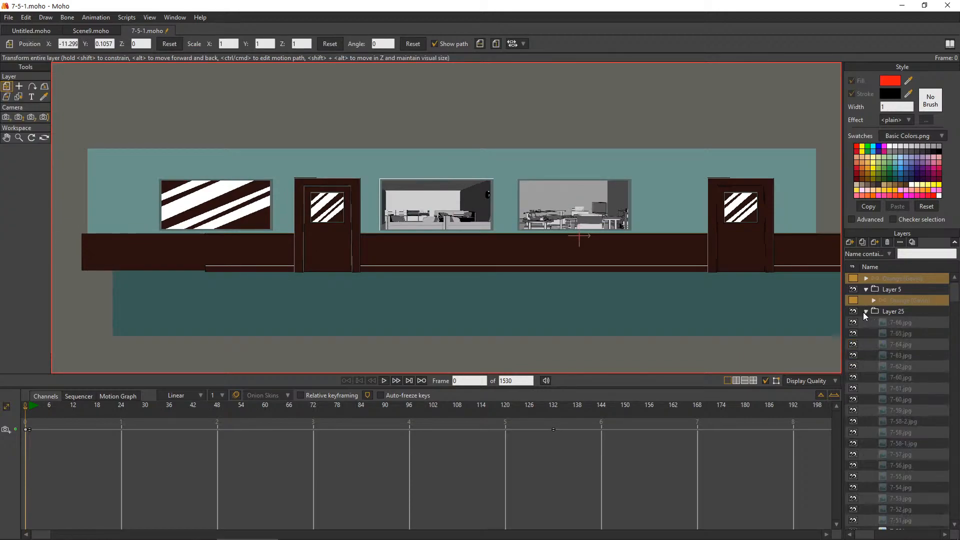
pyautogui.click(867, 311)
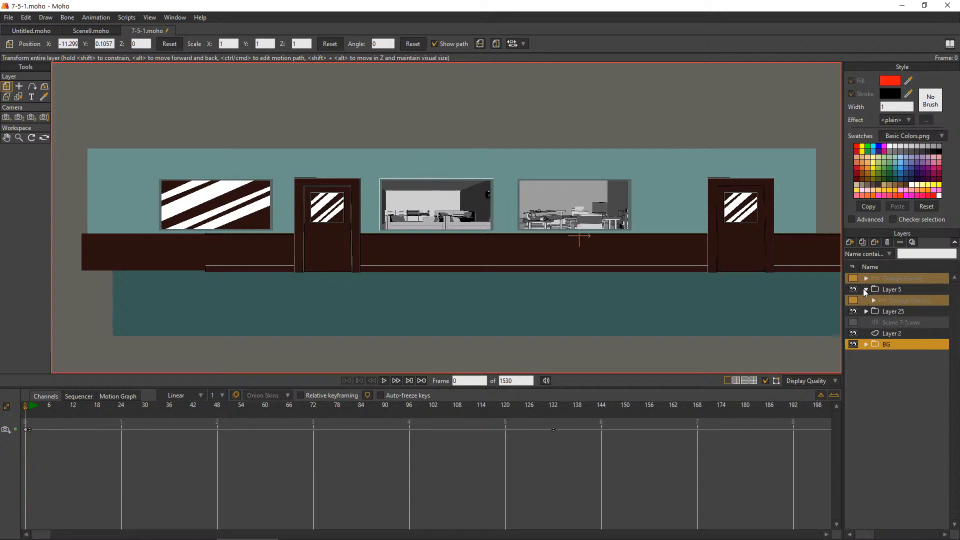
# Show the topmost Orange character layer above the hallway background
pyautogui.click(853, 279)
pyautogui.scroll(-3, 669, 207)
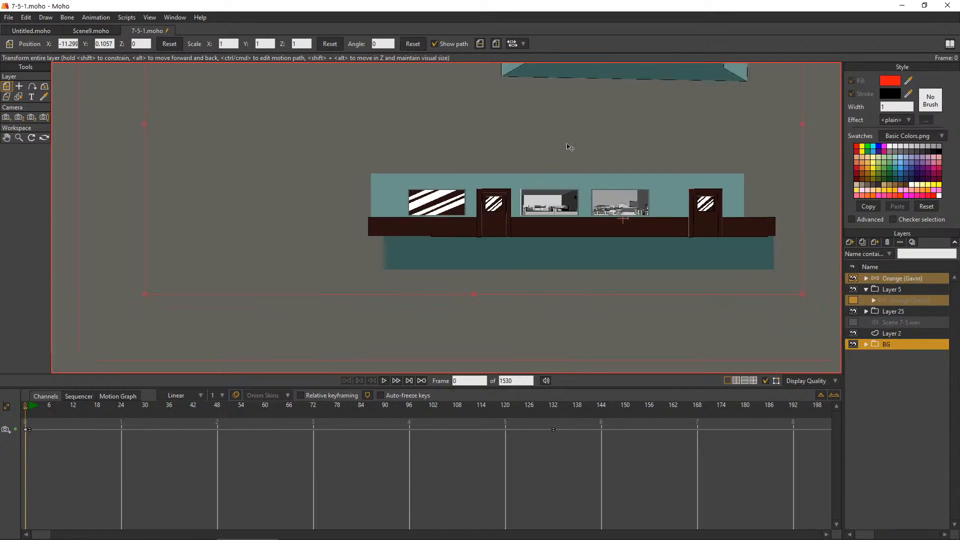
# Examine the Orange character standing beside the camera frame and the storyboard panel in the hallway scene at frame 0
pyautogui.click(6, 138)
pyautogui.moveTo(675, 183); pyautogui.dragTo(618, 311)
pyautogui.moveTo(527, 276)
pyautogui.mouseDown()
pyautogui.moveTo(575, 230)
pyautogui.moveTo(536, 275)
pyautogui.mouseUp()
pyautogui.moveTo(614, 287); pyautogui.dragTo(533, 295)
pyautogui.scroll(-7, 474, 243)
pyautogui.scroll(6, 484, 239)
pyautogui.moveTo(750, 290); pyautogui.dragTo(439, 332)
pyautogui.scroll(5, 483, 260)
pyautogui.scroll(3, 378, 256)
pyautogui.scroll(4, 365, 265)
pyautogui.scroll(3, 414, 334)
pyautogui.moveTo(406, 256); pyautogui.dragTo(525, 271)
pyautogui.scroll(-5, 468, 266)
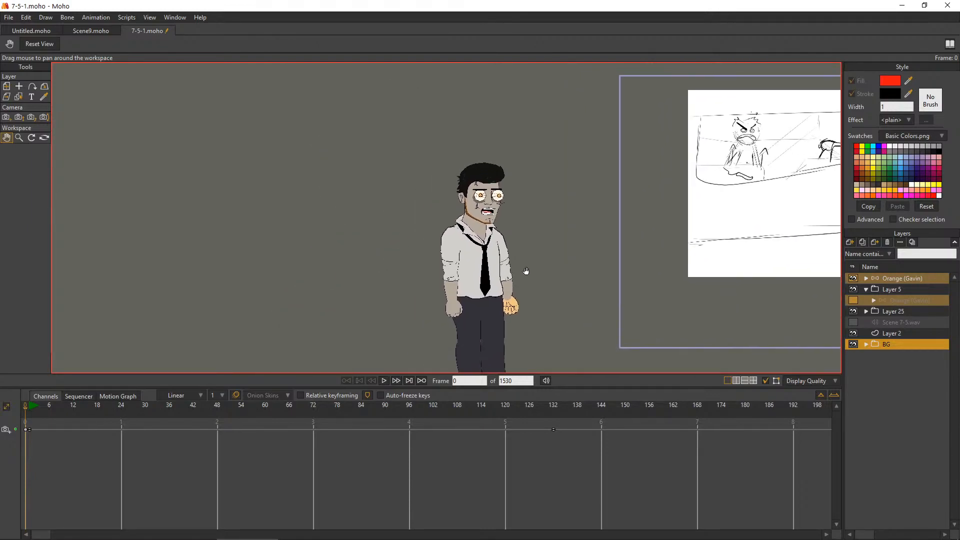
pyautogui.scroll(-3, 581, 244)
pyautogui.moveTo(707, 250); pyautogui.dragTo(528, 268)
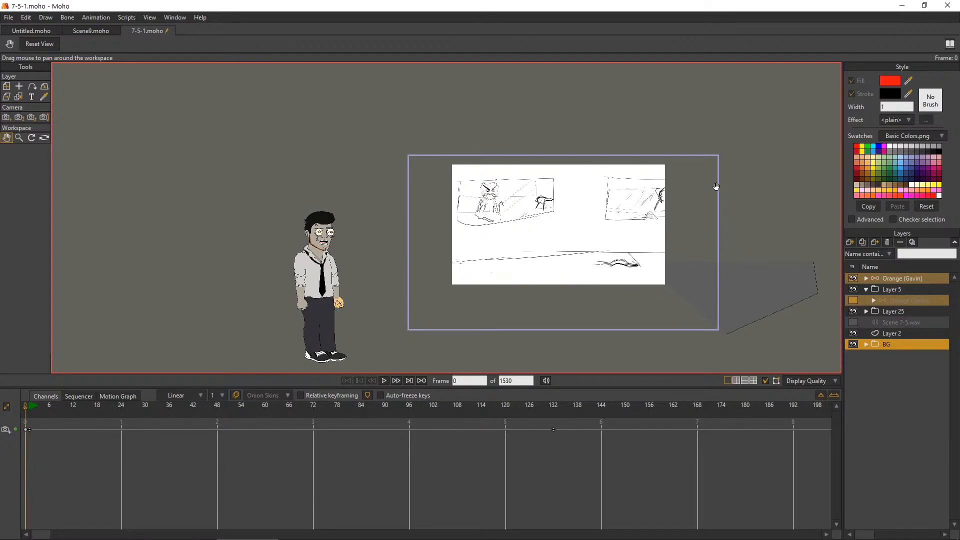
pyautogui.click(26, 18)
pyautogui.moveTo(46, 17)
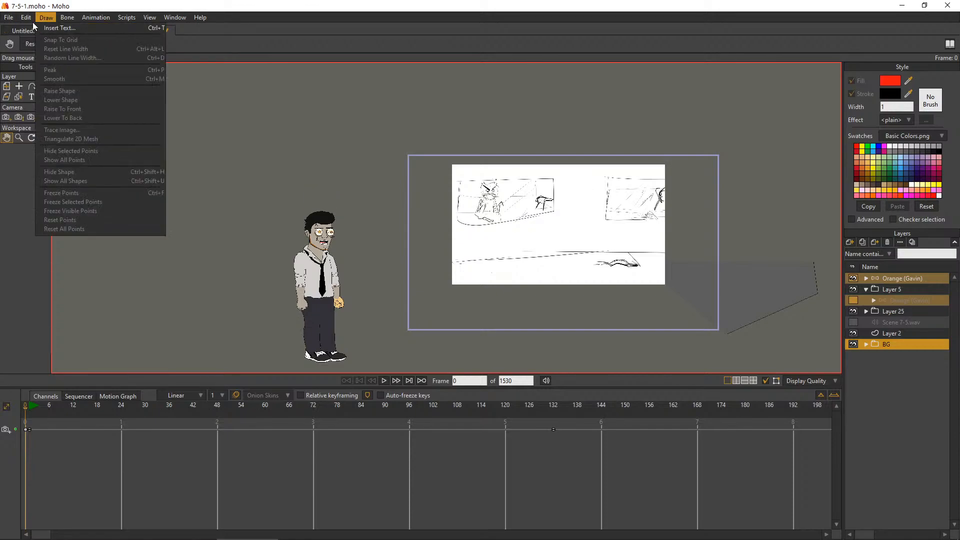
pyautogui.click(11, 20)
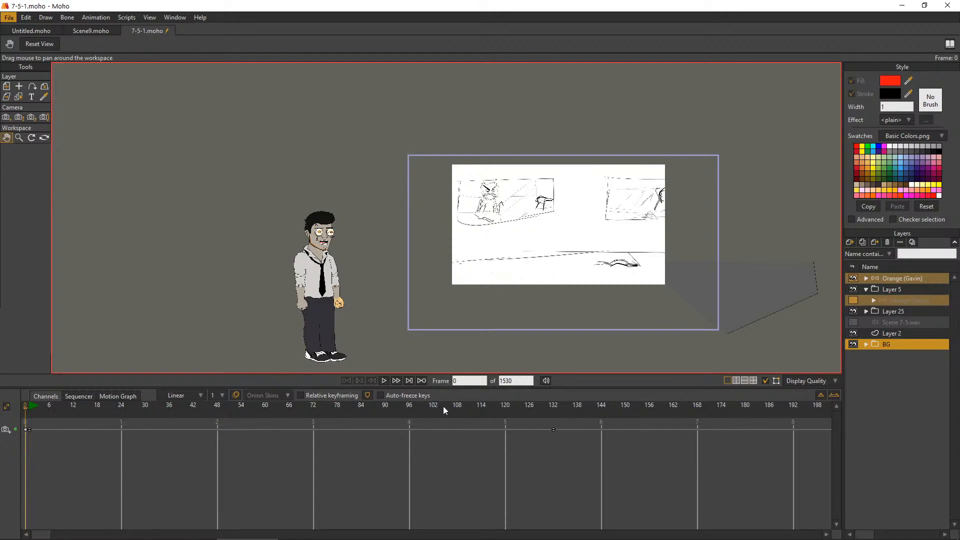
# Scrub the scene through frame 844 to frame 1086 and examine the storyboard panels above the hallway
pyautogui.moveTo(42, 535); pyautogui.dragTo(455, 535)
pyautogui.moveTo(179, 404); pyautogui.dragTo(322, 426)
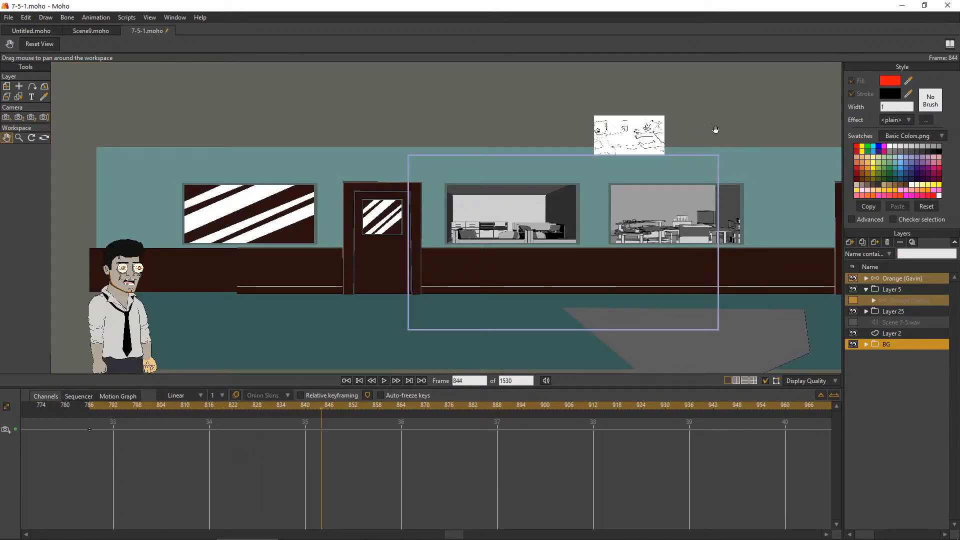
pyautogui.scroll(6, 641, 145)
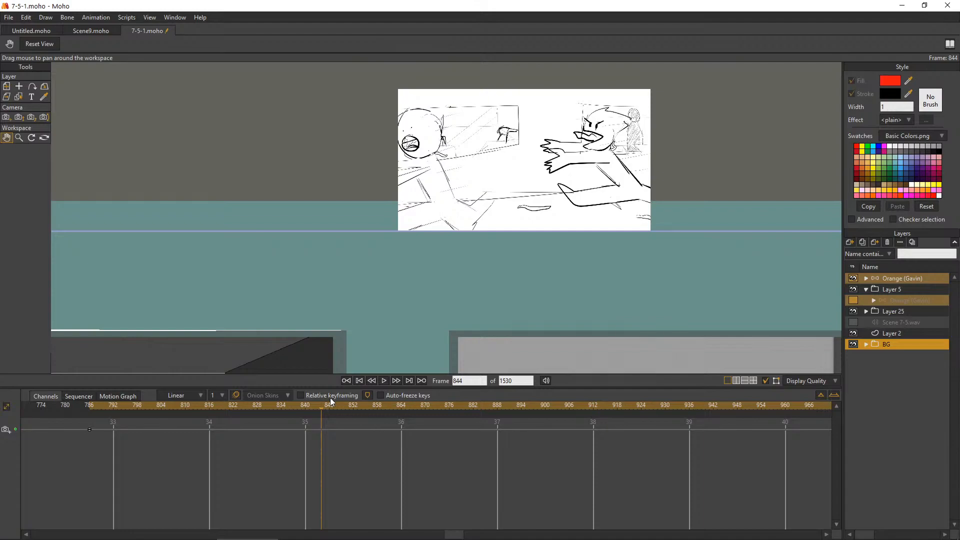
pyautogui.moveTo(334, 406)
pyautogui.mouseDown()
pyautogui.moveTo(656, 452)
pyautogui.moveTo(793, 433)
pyautogui.moveTo(868, 445)
pyautogui.moveTo(783, 453)
pyautogui.mouseUp()
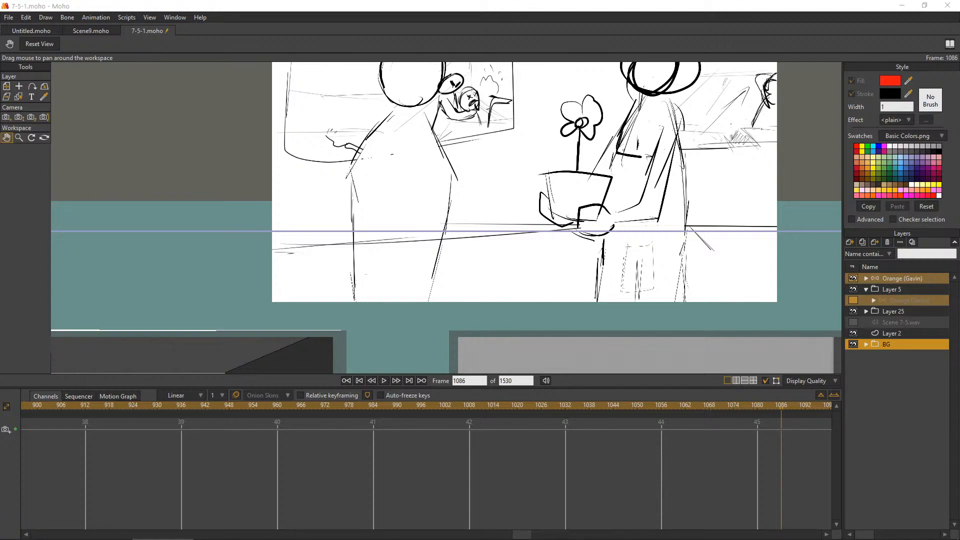
pyautogui.scroll(-2, 648, 230)
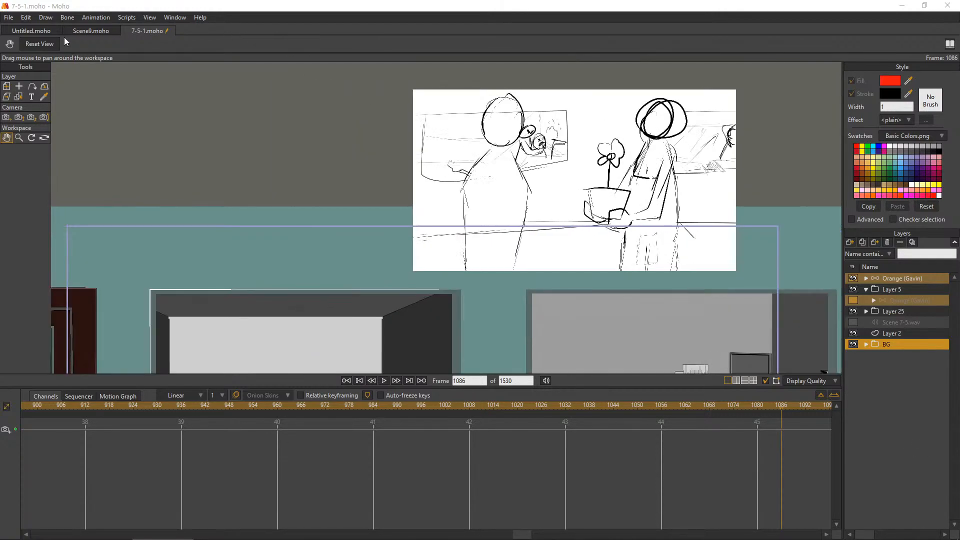
# Hide the MG layer in Scene9.moho and open Scene9_1.moho, declining to locate the missing zombie Face.png
pyautogui.click(95, 30)
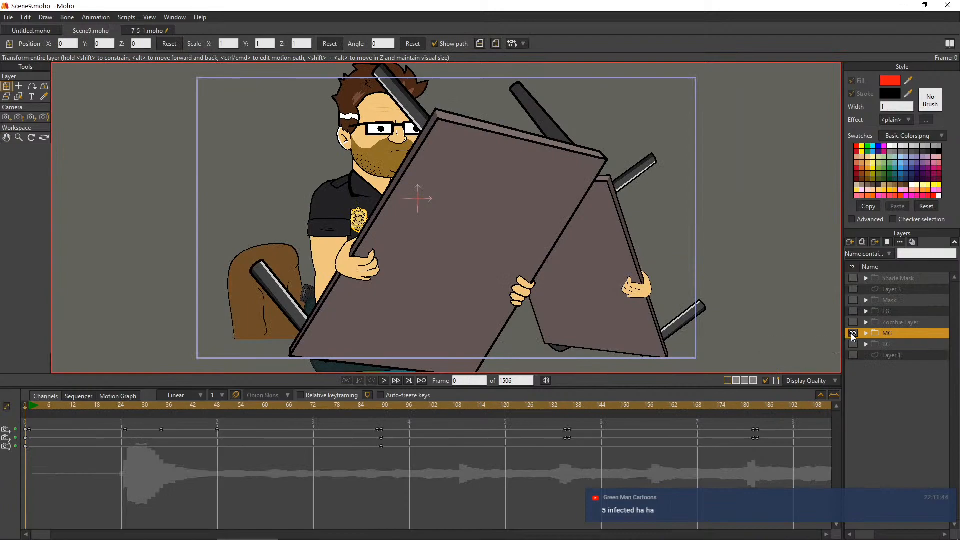
pyautogui.click(853, 334)
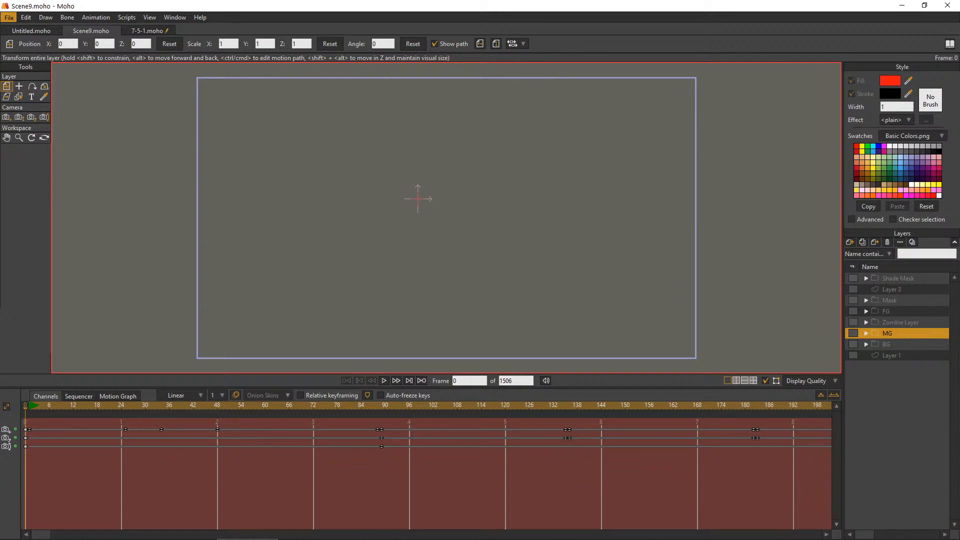
pyautogui.doubleClick(367, 260)
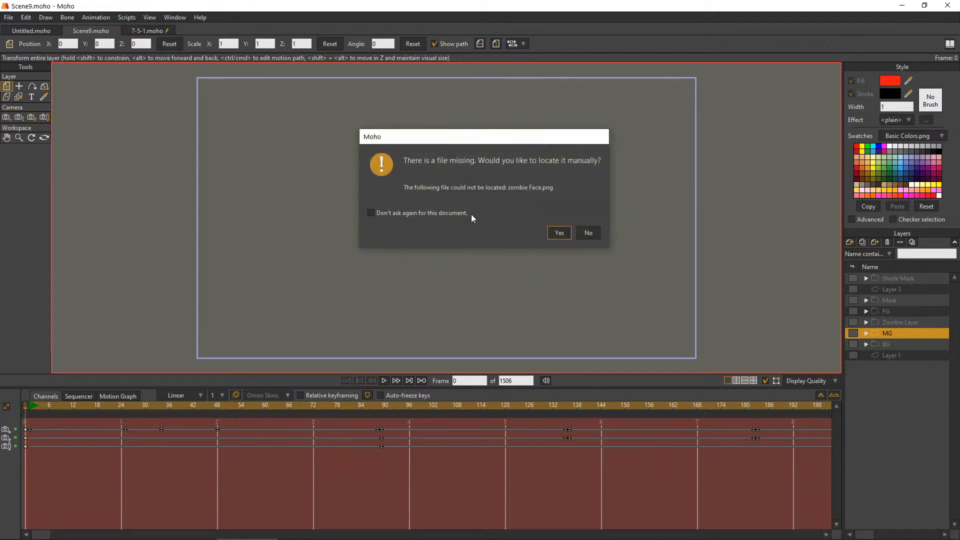
pyautogui.click(594, 230)
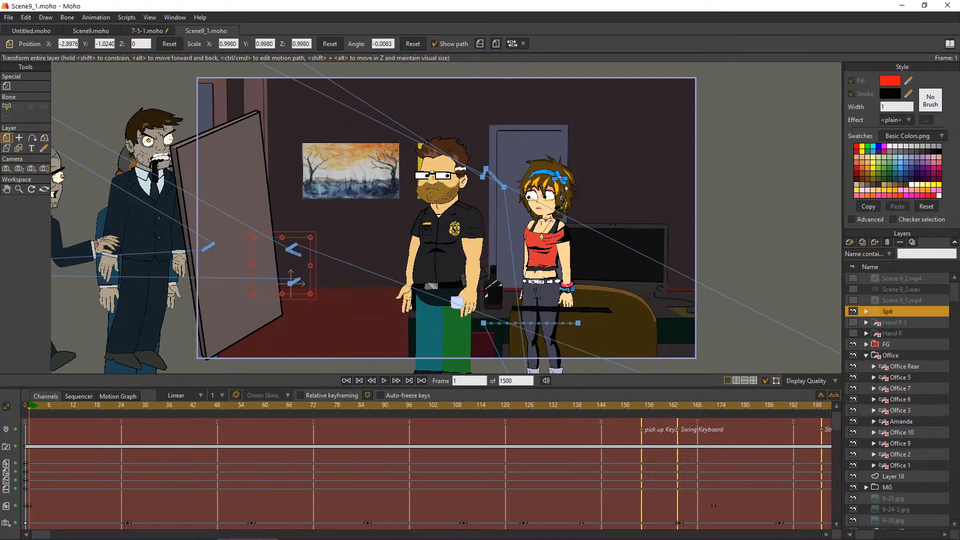
pyautogui.moveTo(253, 535)
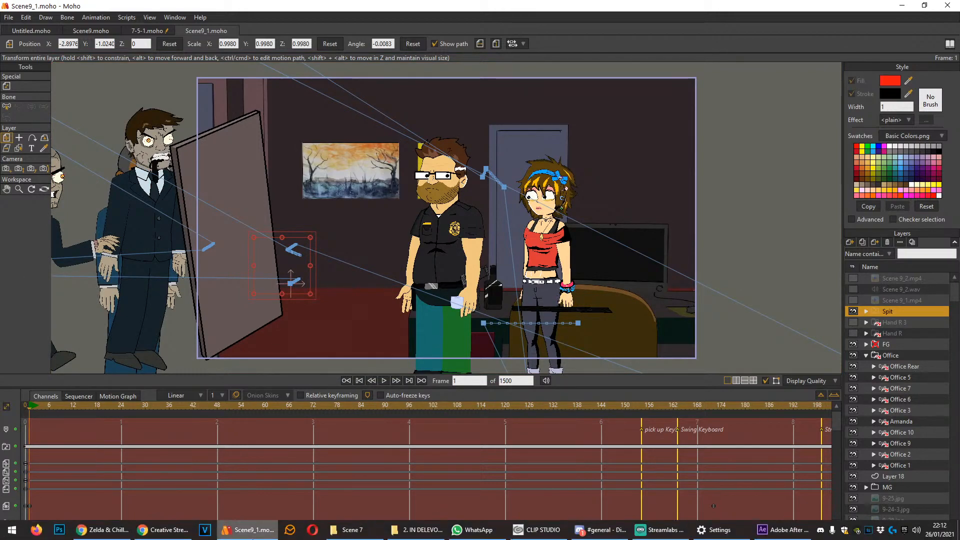
pyautogui.click(102, 530)
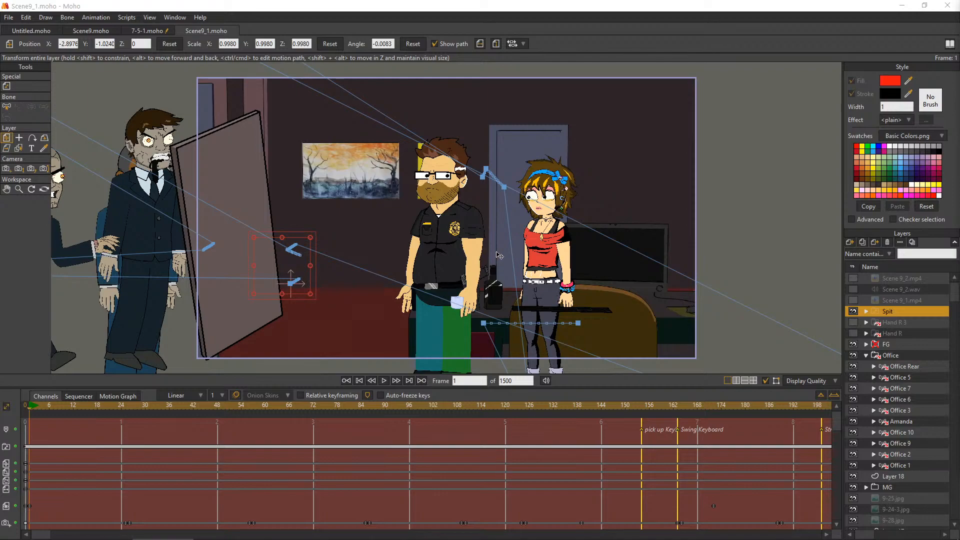
# Examine the group of zombie office workers waiting outside the camera frame, including the faces of the two at the back
pyautogui.scroll(-3, 74, 196)
pyautogui.scroll(1, 148, 216)
pyautogui.click(6, 189)
pyautogui.moveTo(268, 188); pyautogui.dragTo(429, 252)
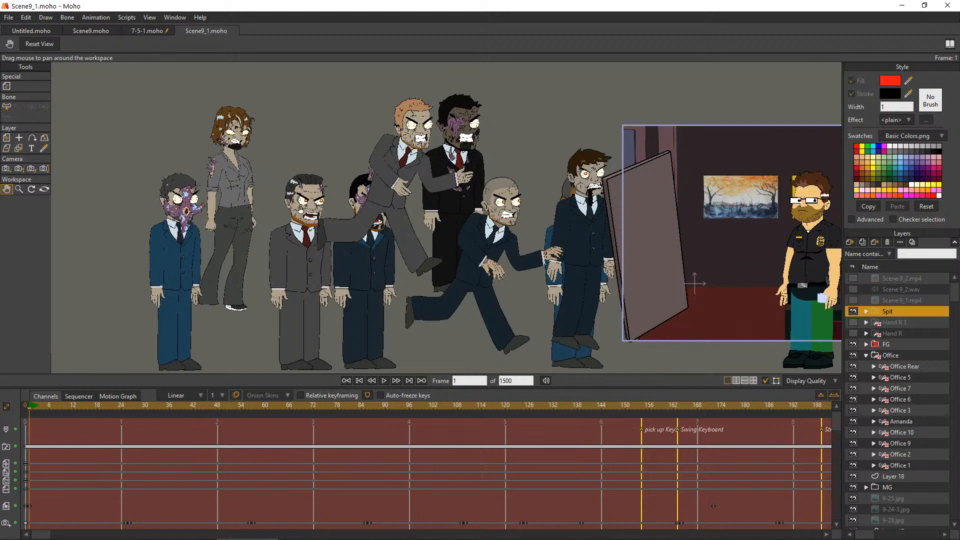
pyautogui.moveTo(568, 232); pyautogui.dragTo(526, 227)
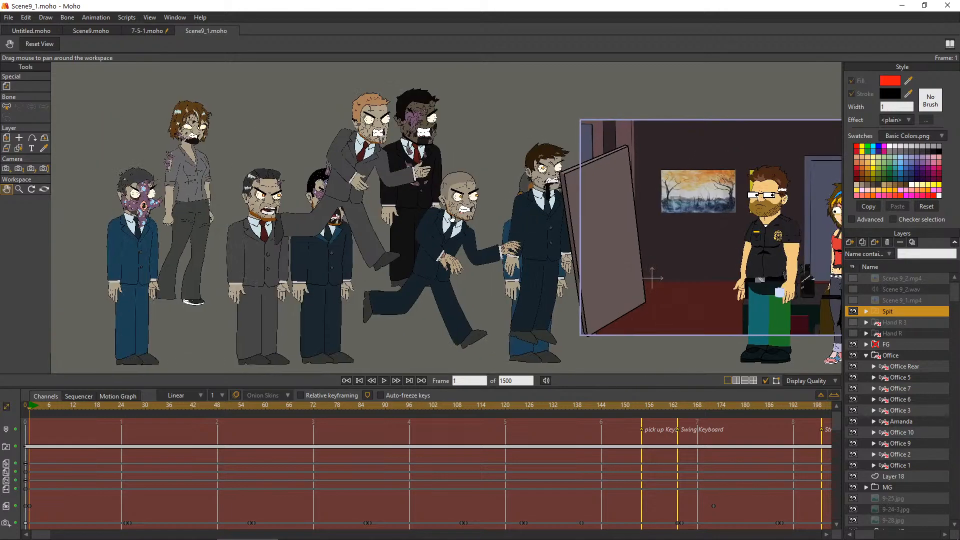
pyautogui.moveTo(464, 231); pyautogui.dragTo(453, 268)
pyautogui.scroll(8, 387, 165)
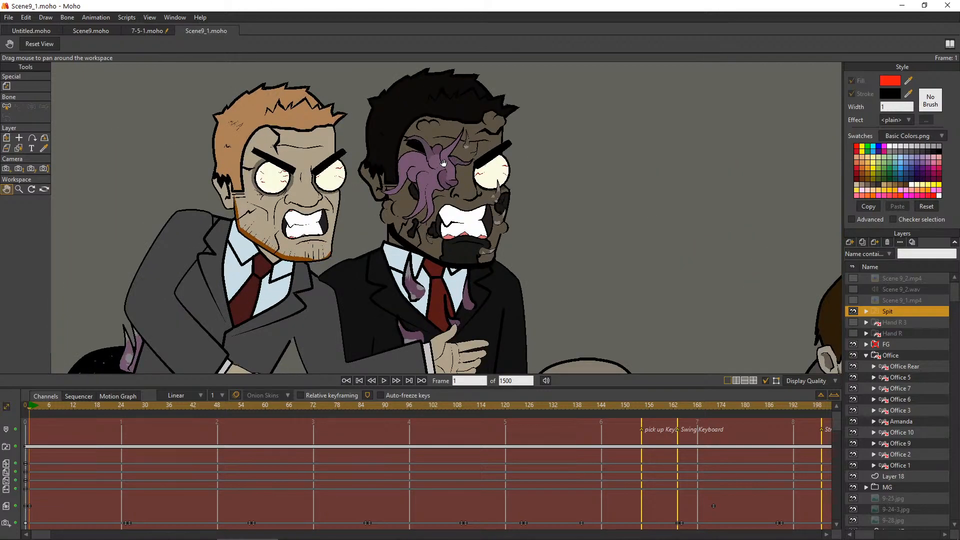
pyautogui.scroll(-8, 446, 163)
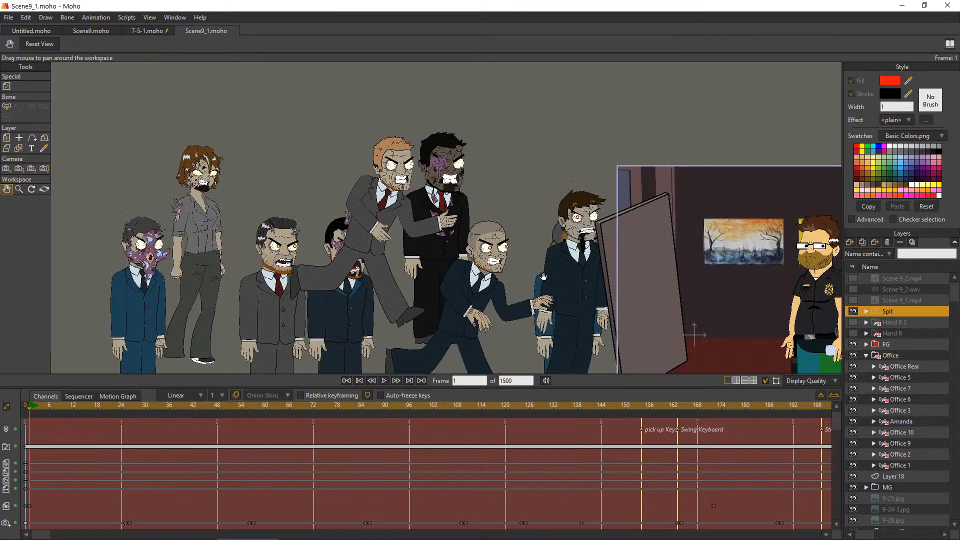
pyautogui.moveTo(544, 276); pyautogui.dragTo(556, 222)
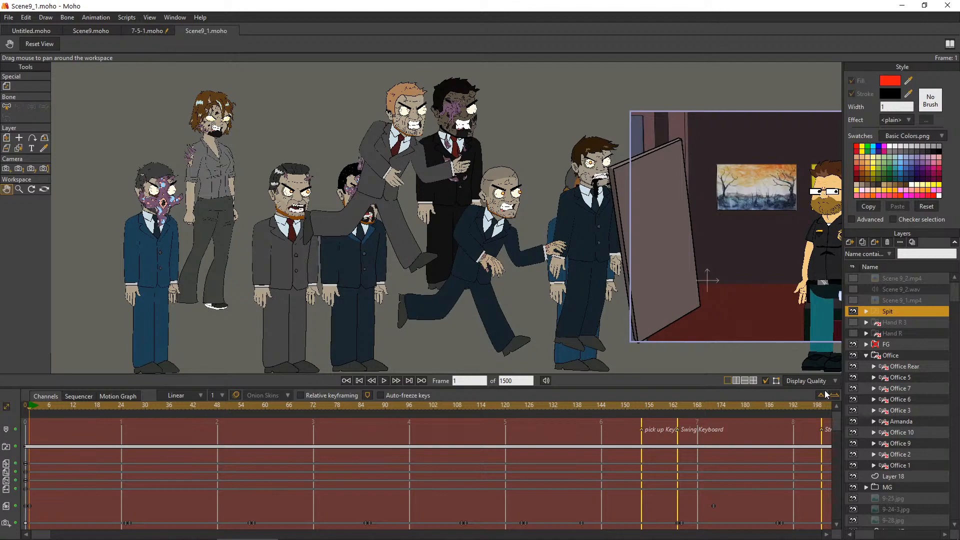
# Toggle the Office 5, Office 7 and Office 6 layers off and on to identify which zombie each one holds
pyautogui.click(854, 380)
pyautogui.click(854, 380)
pyautogui.click(854, 389)
pyautogui.click(853, 389)
pyautogui.click(853, 399)
pyautogui.click(854, 399)
pyautogui.click(854, 399)
pyautogui.click(854, 399)
# Duplicate the Office 6 layer and move the copy out of the Office group to the top of the layer stack
pyautogui.click(914, 400)
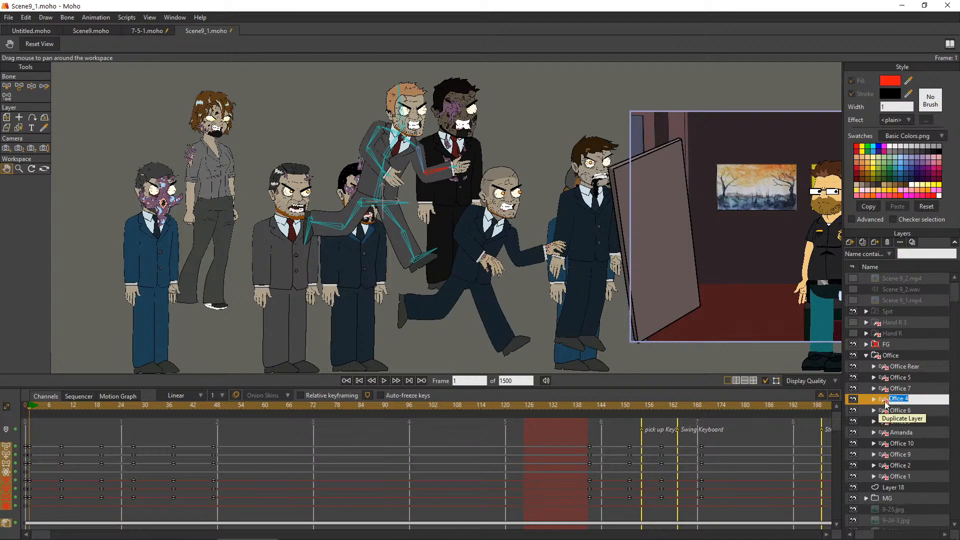
pyautogui.press('Return')
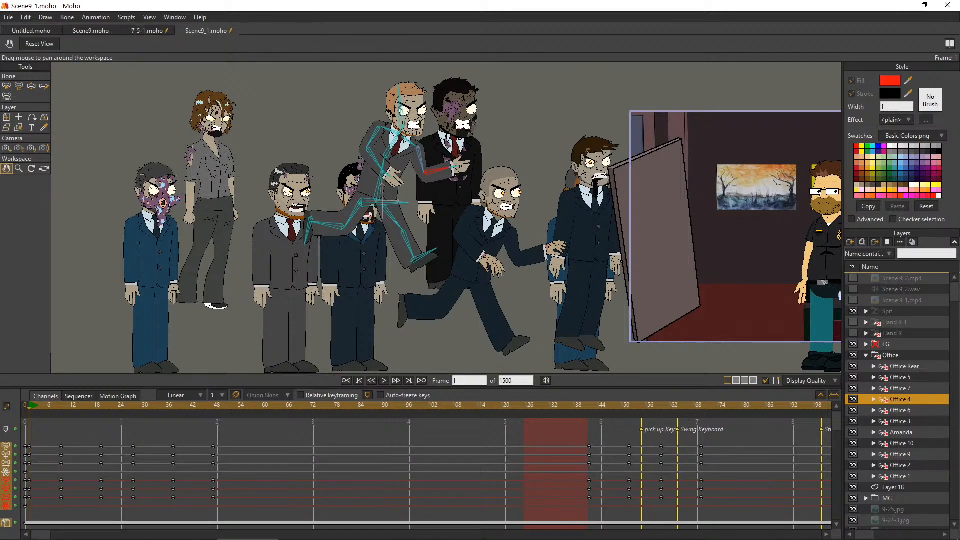
# Save a copy of the project as Office Mooks.moho in the Scene 9 folder
pyautogui.click(7, 19)
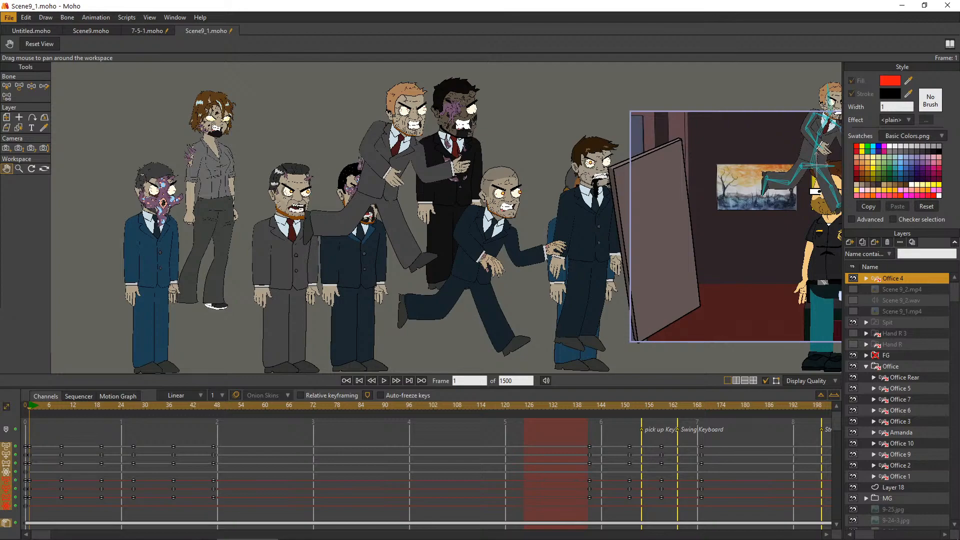
pyautogui.click(25, 92)
pyautogui.doubleClick(95, 229)
pyautogui.click(101, 230)
pyautogui.doubleClick(95, 230)
pyautogui.write('Office')
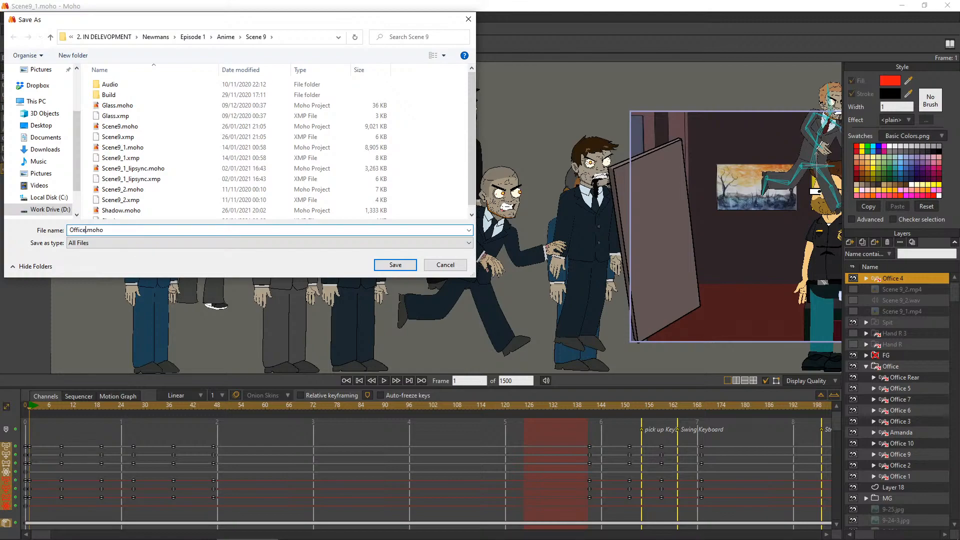
pyautogui.write(' Mooks')
pyautogui.press('Return')
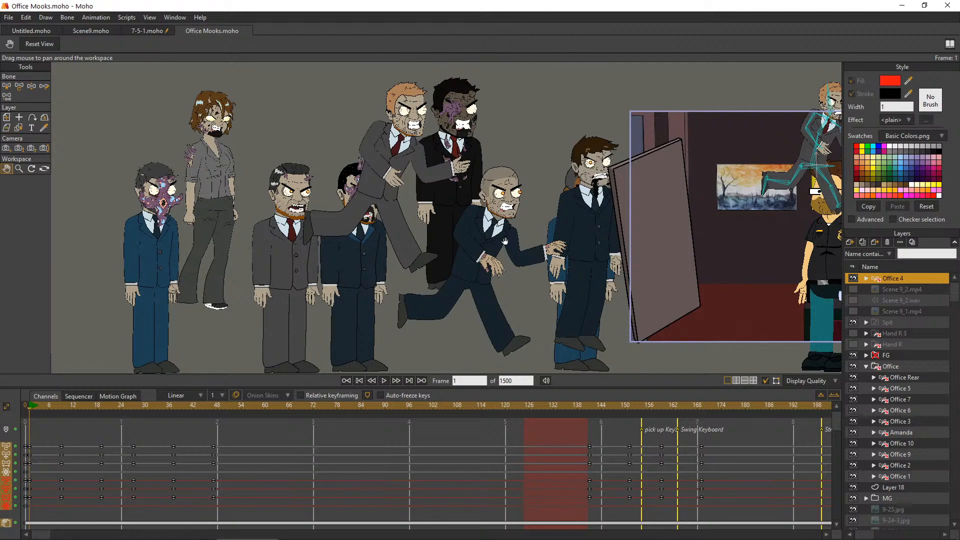
# Hide the Office 6 layer and examine the faces and poses of the remaining zombie office workers
pyautogui.click(854, 410)
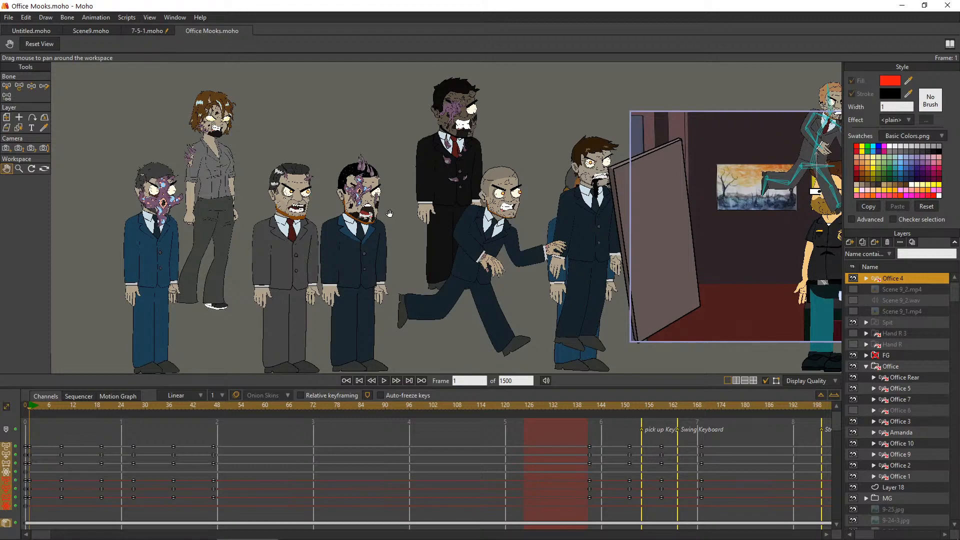
pyautogui.scroll(2, 350, 189)
pyautogui.scroll(2, 365, 203)
pyautogui.scroll(1, 398, 213)
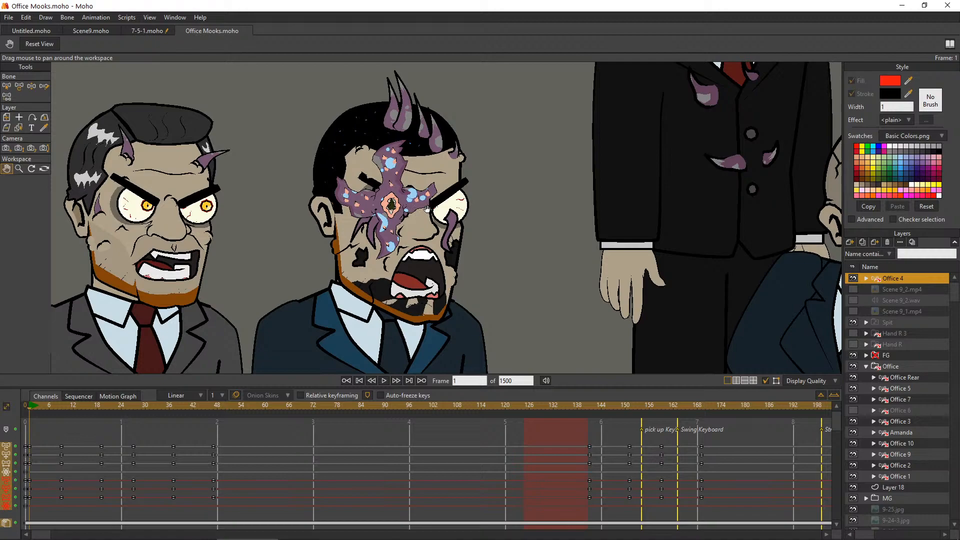
pyautogui.scroll(-3, 427, 209)
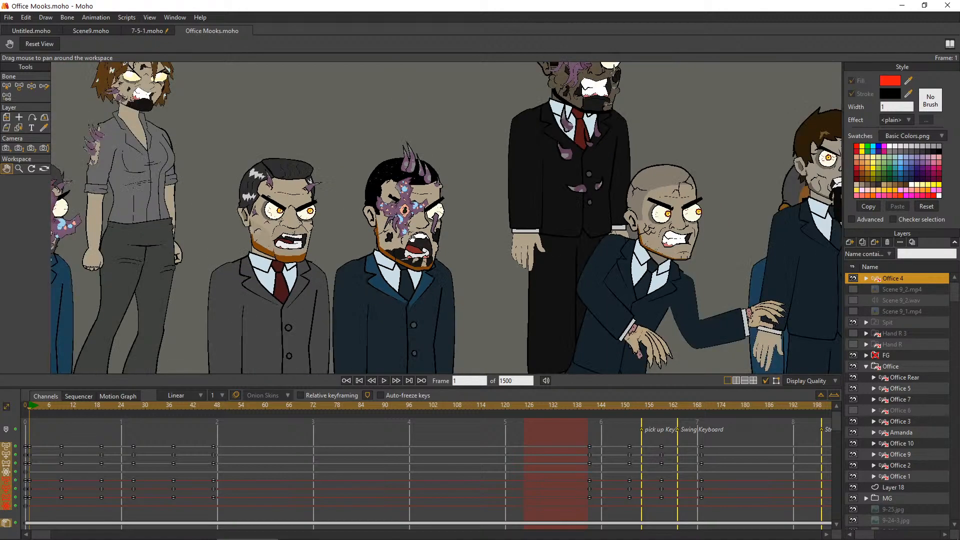
pyautogui.scroll(-1, 438, 217)
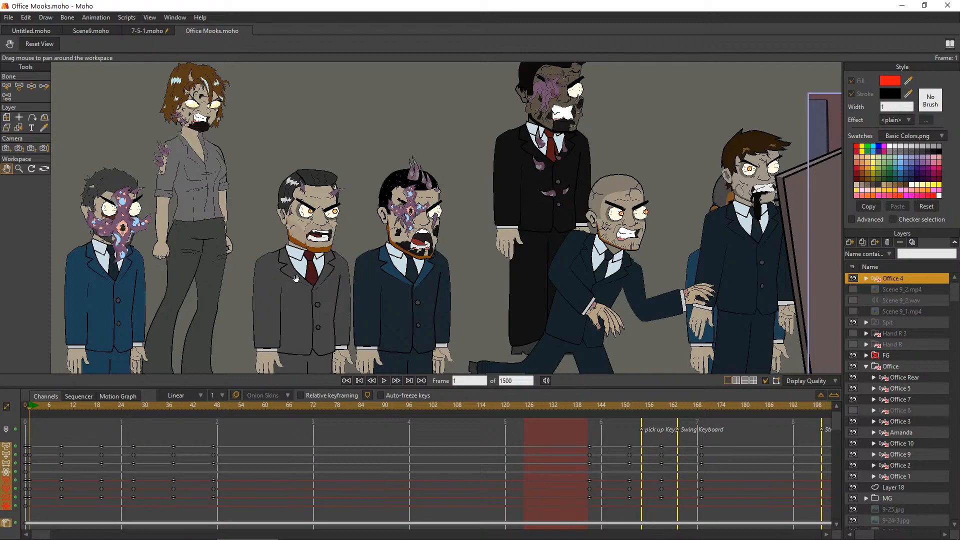
pyautogui.moveTo(149, 244); pyautogui.dragTo(265, 231)
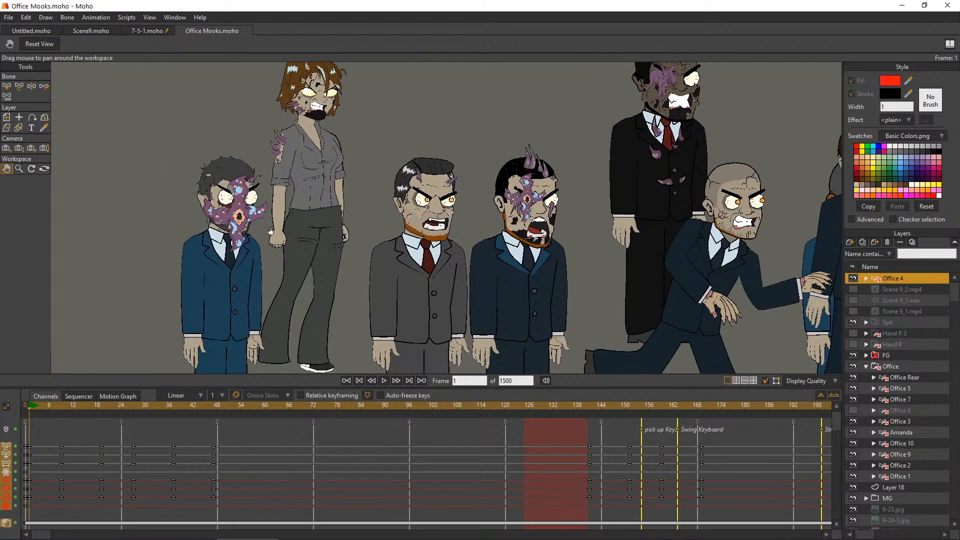
pyautogui.scroll(-2, 320, 231)
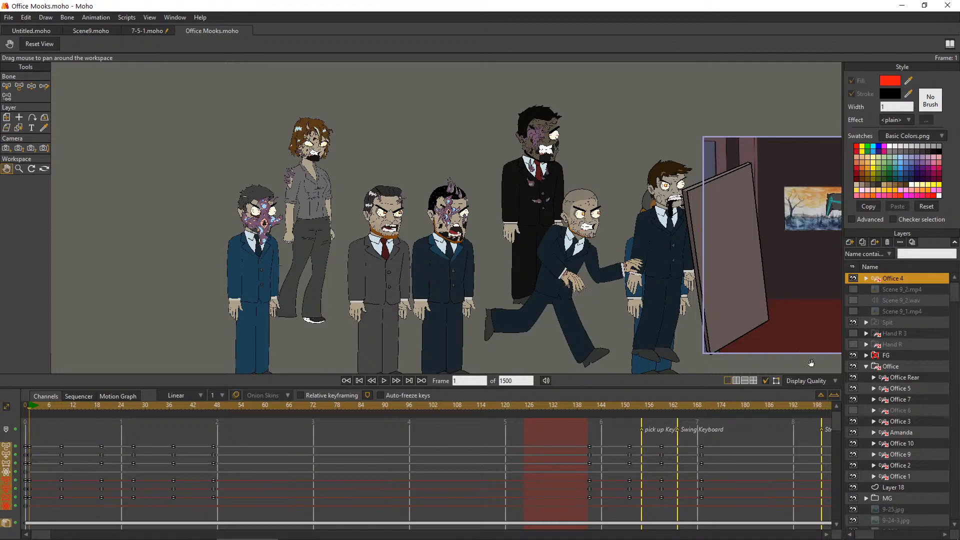
# Check which zombie the layers in the Office group hold, and move Office 5 out of the group to the top of the layer stack
pyautogui.click(885, 424)
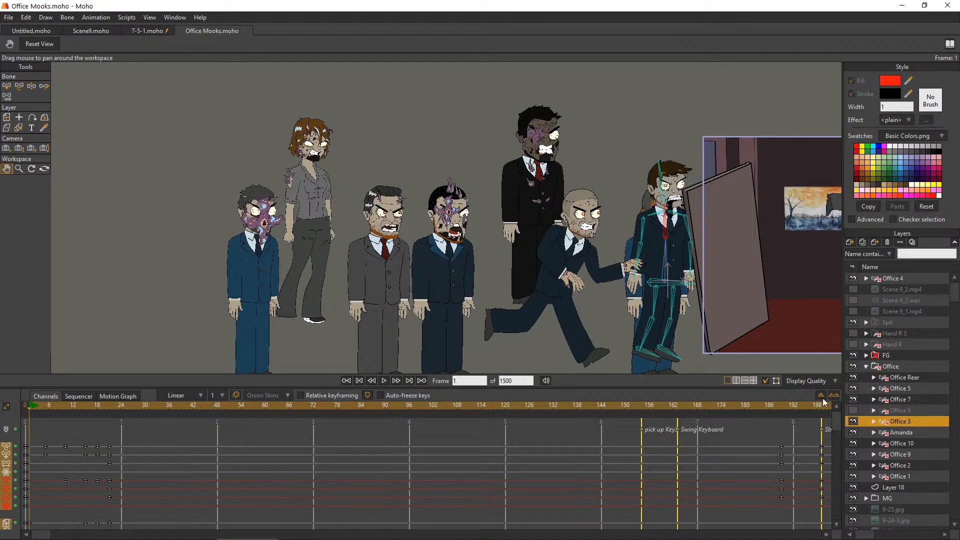
pyautogui.click(898, 454)
pyautogui.click(904, 465)
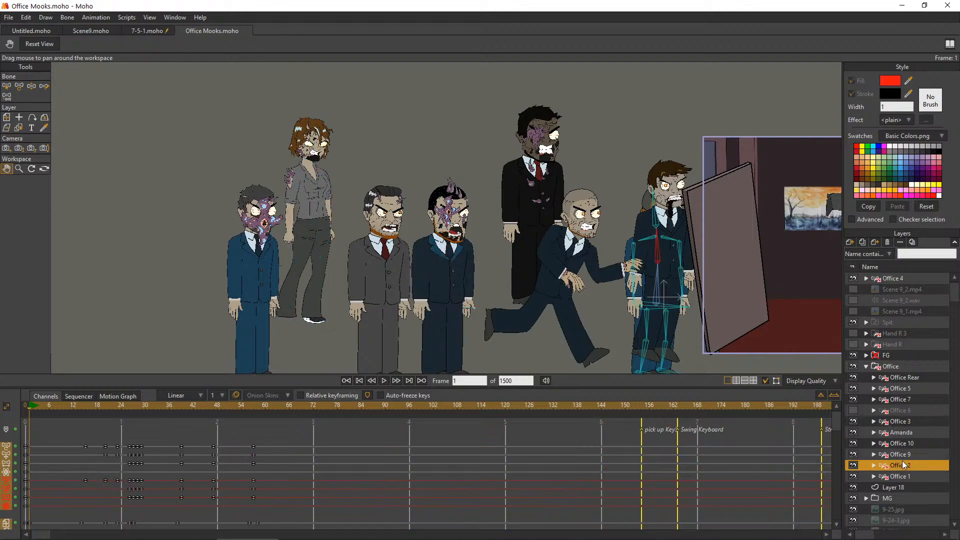
pyautogui.click(892, 476)
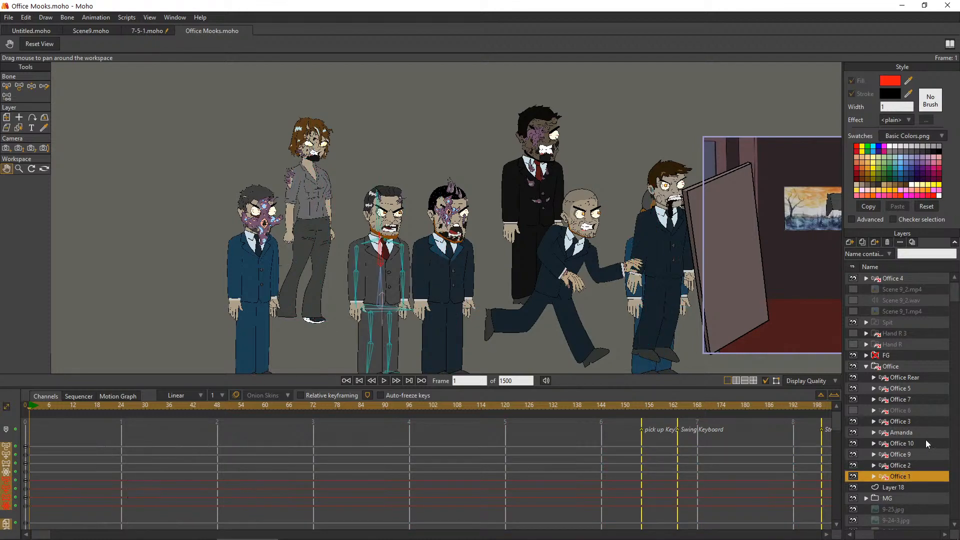
pyautogui.click(920, 444)
pyautogui.click(904, 422)
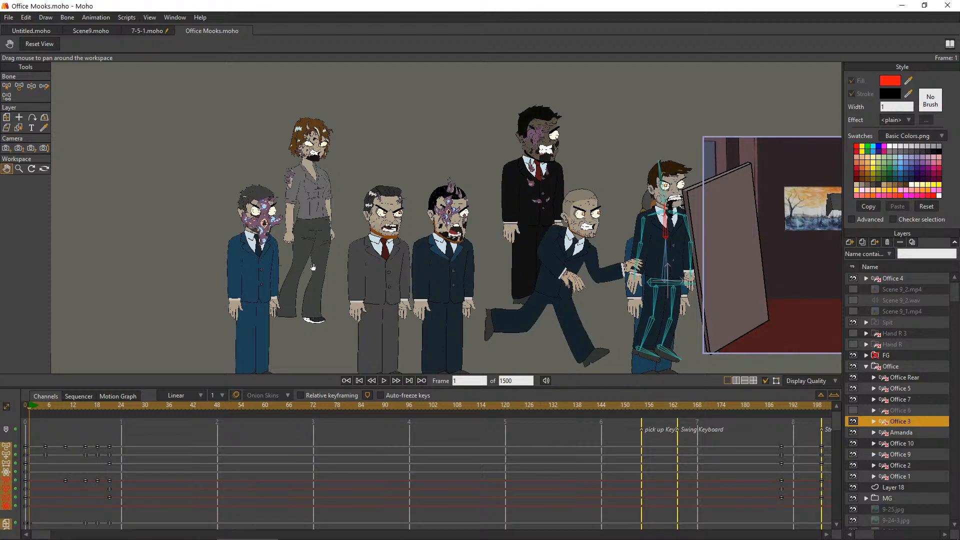
pyautogui.click(896, 401)
pyautogui.click(906, 390)
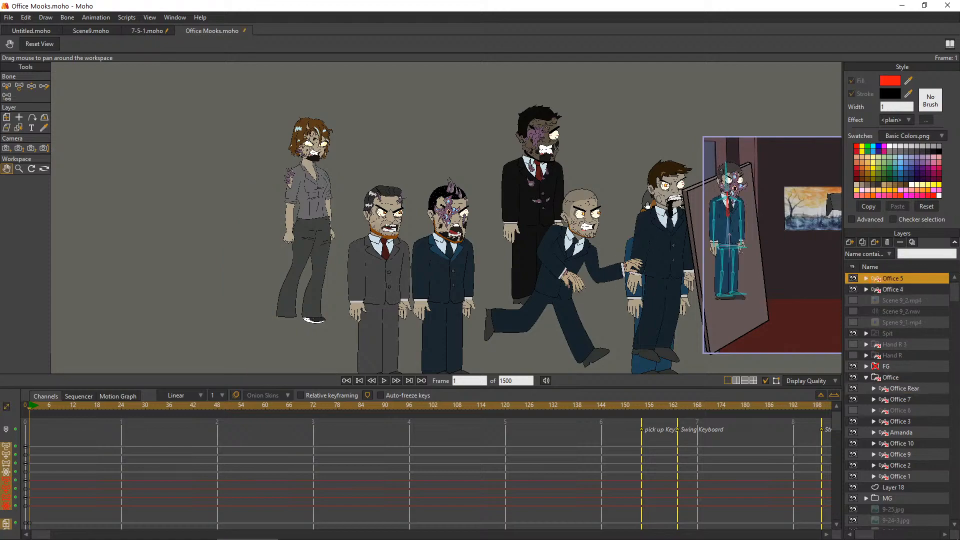
# Check which zombie the Office 10, Office 9, Office 2 and Office 1 layers each hold
pyautogui.scroll(-4, 596, 185)
pyautogui.scroll(1, 767, 183)
pyautogui.scroll(2, 768, 183)
pyautogui.scroll(-1, 756, 222)
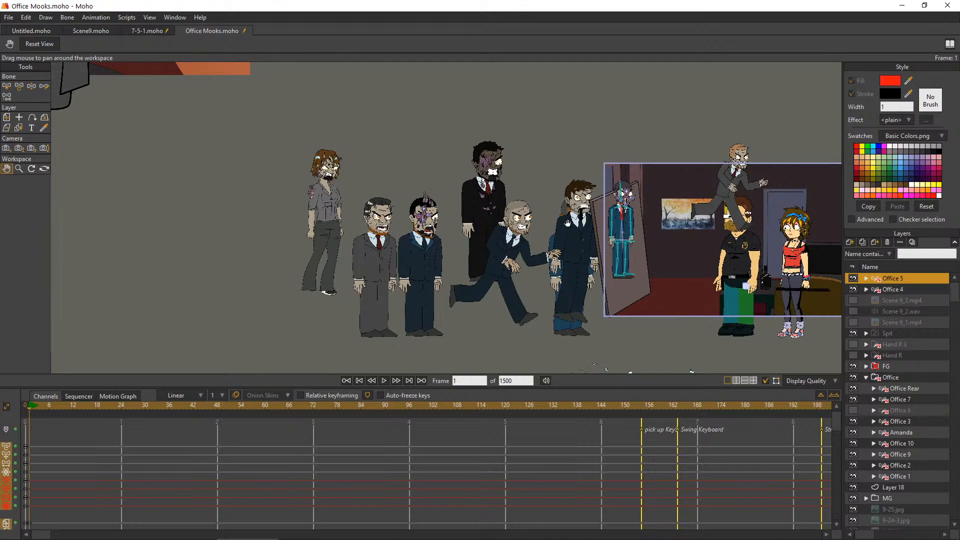
pyautogui.scroll(1, 557, 219)
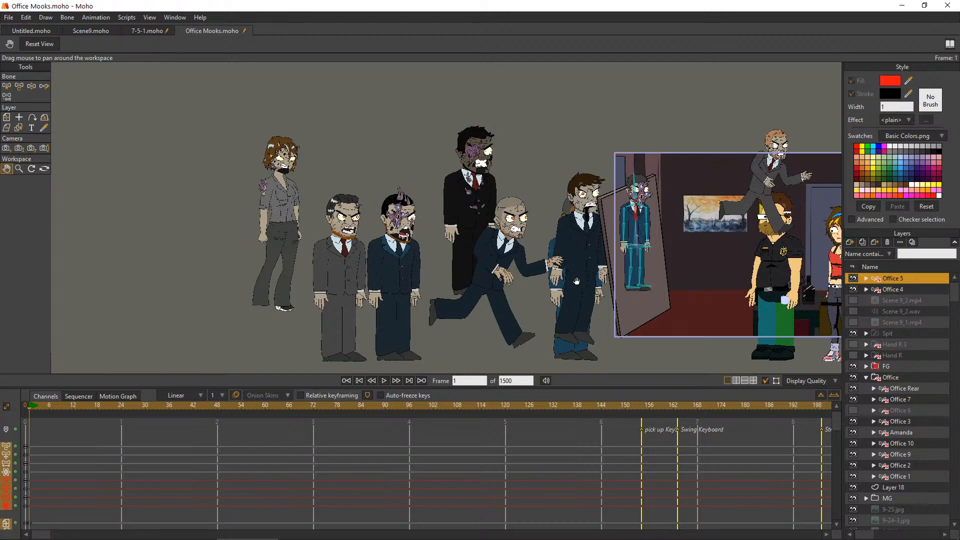
pyautogui.click(892, 444)
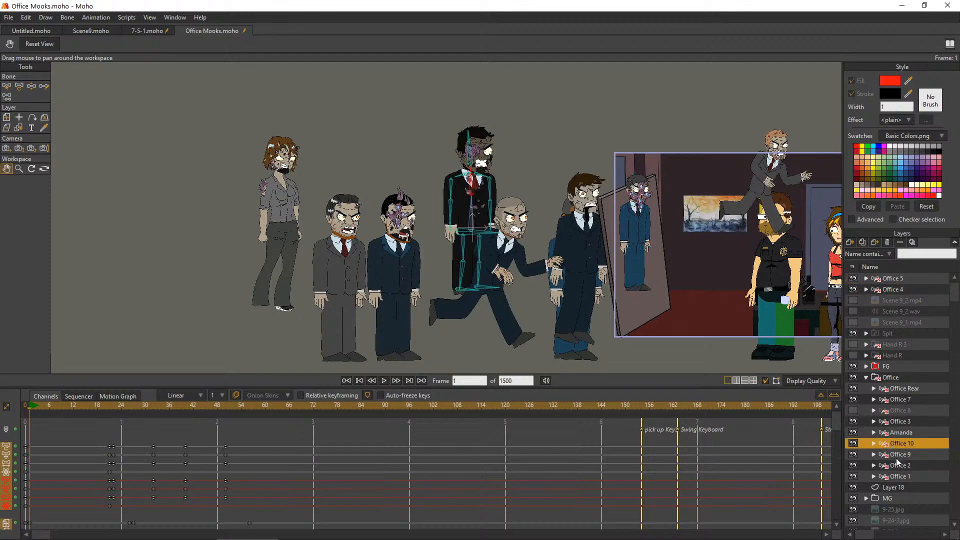
pyautogui.click(896, 455)
pyautogui.click(893, 476)
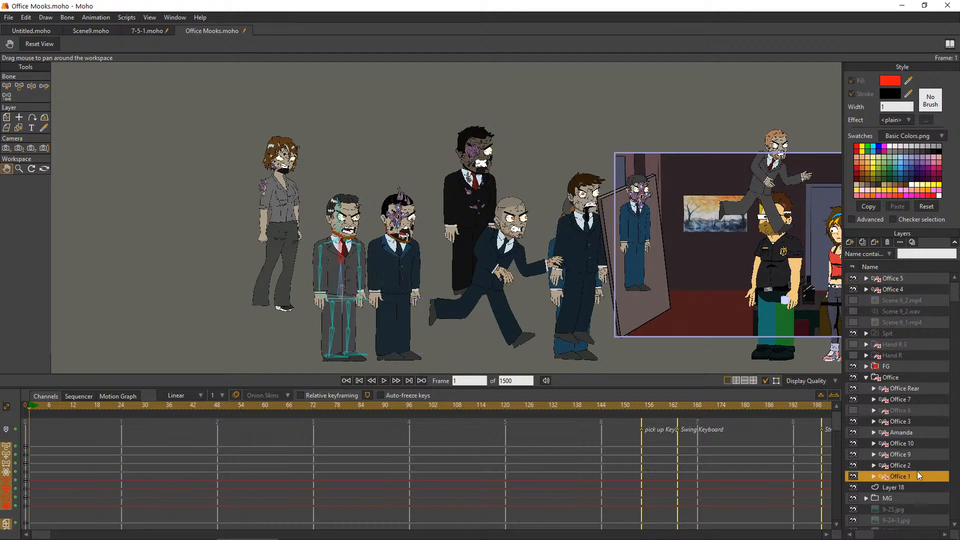
pyautogui.click(917, 466)
pyautogui.click(917, 458)
pyautogui.click(900, 476)
# Move the Office 2 layer out of the Office group to directly below Office 4
pyautogui.click(905, 466)
pyautogui.moveTo(888, 470); pyautogui.dragTo(835, 340)
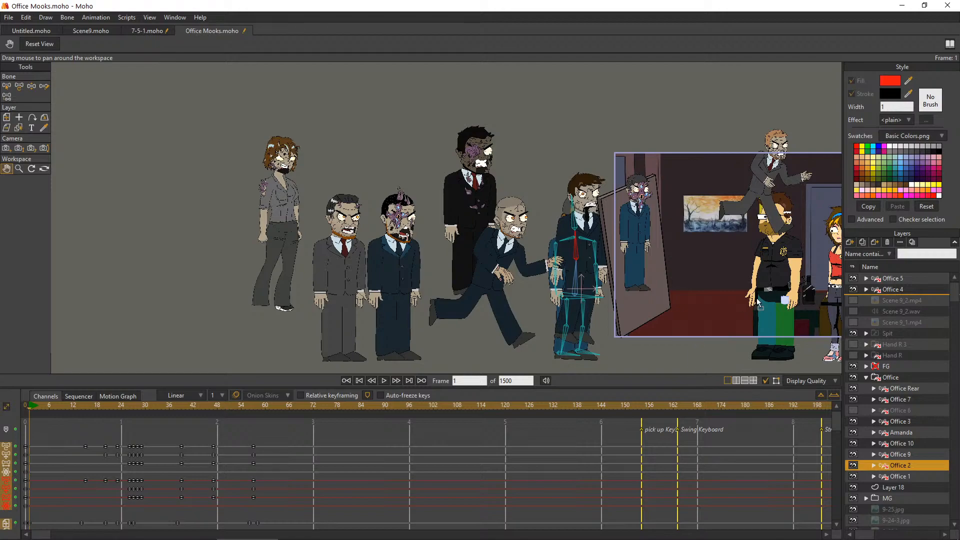
pyautogui.moveTo(695, 298); pyautogui.dragTo(603, 258)
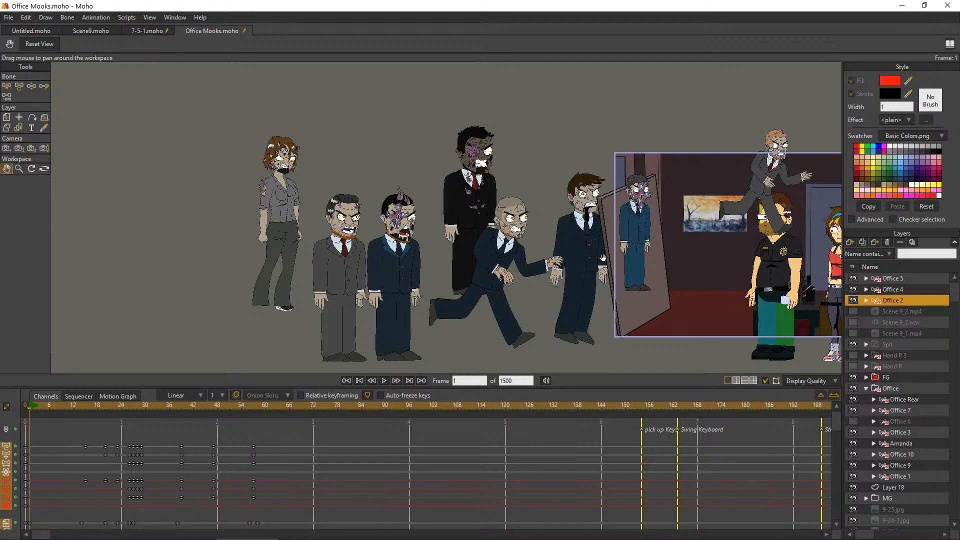
# Examine the face of the Office 2 zombie near the doorway and compare it with the other office workers in the lineup
pyautogui.scroll(-3, 611, 192)
pyautogui.moveTo(840, 219); pyautogui.dragTo(719, 248)
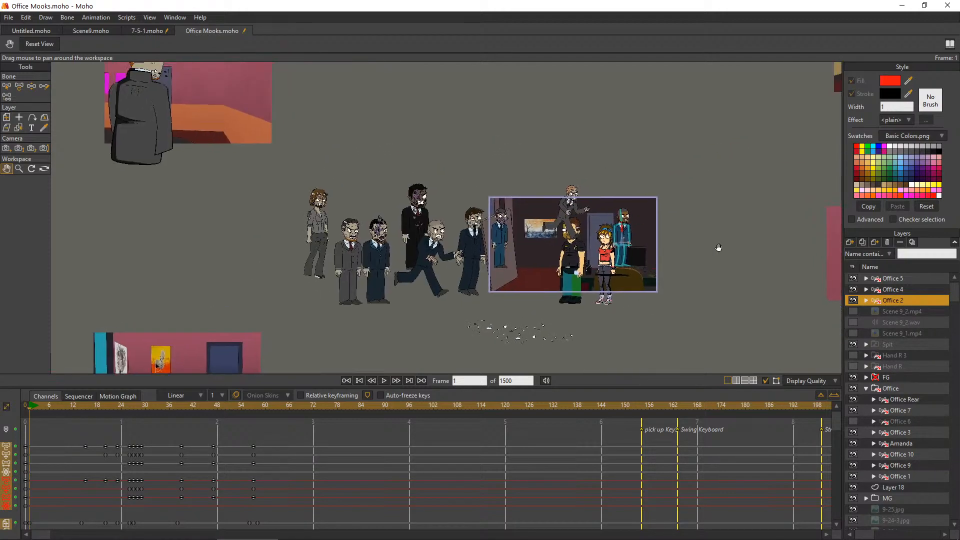
pyautogui.scroll(3, 718, 248)
pyautogui.scroll(2, 530, 206)
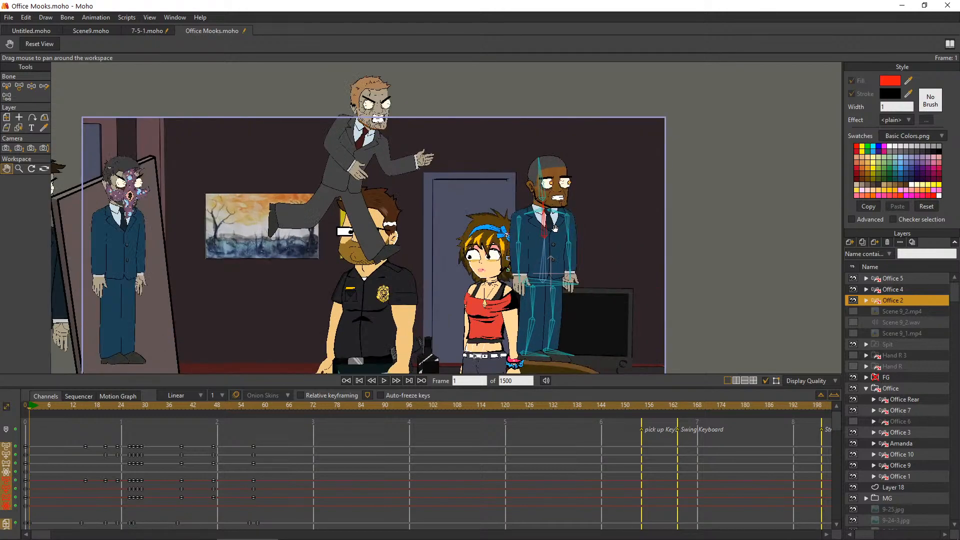
pyautogui.scroll(4, 555, 228)
pyautogui.moveTo(518, 177); pyautogui.dragTo(518, 283)
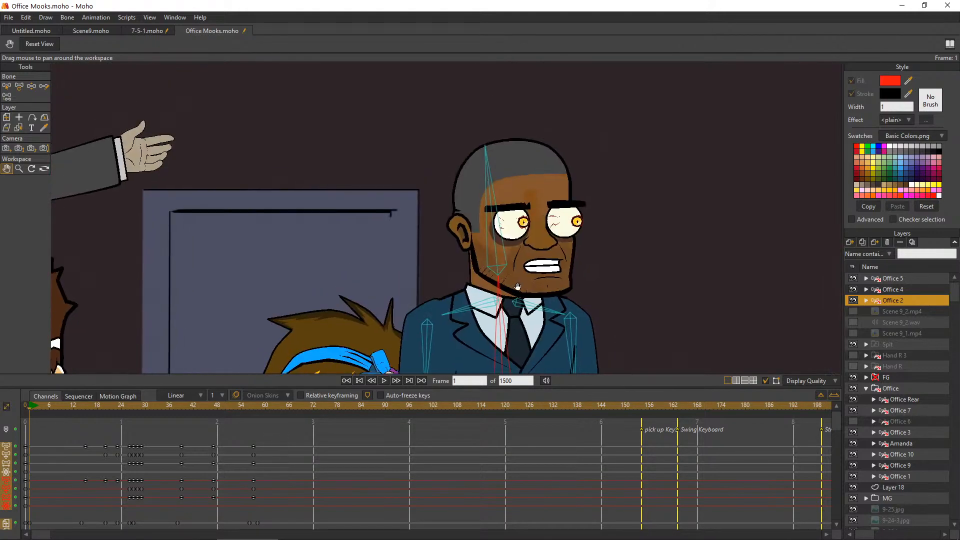
pyautogui.scroll(-3, 505, 277)
pyautogui.moveTo(463, 273); pyautogui.dragTo(588, 193)
pyautogui.moveTo(781, 252); pyautogui.dragTo(944, 241)
pyautogui.moveTo(620, 241); pyautogui.dragTo(843, 197)
pyautogui.scroll(-2, 523, 251)
pyautogui.moveTo(521, 252); pyautogui.dragTo(664, 245)
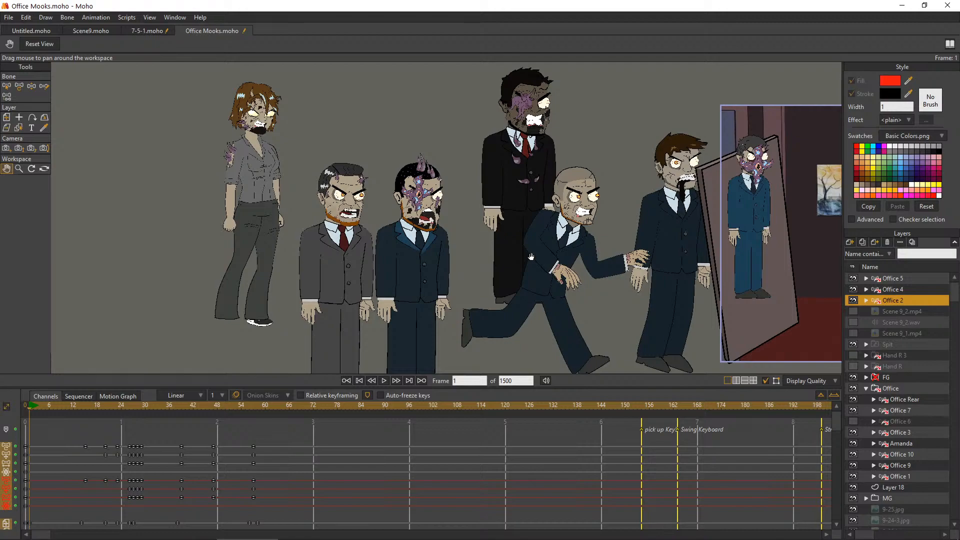
# Check which zombies the woman's layer, Office 3, Office 10, Office 1 and Office 9 hold in the Office group
pyautogui.click(900, 443)
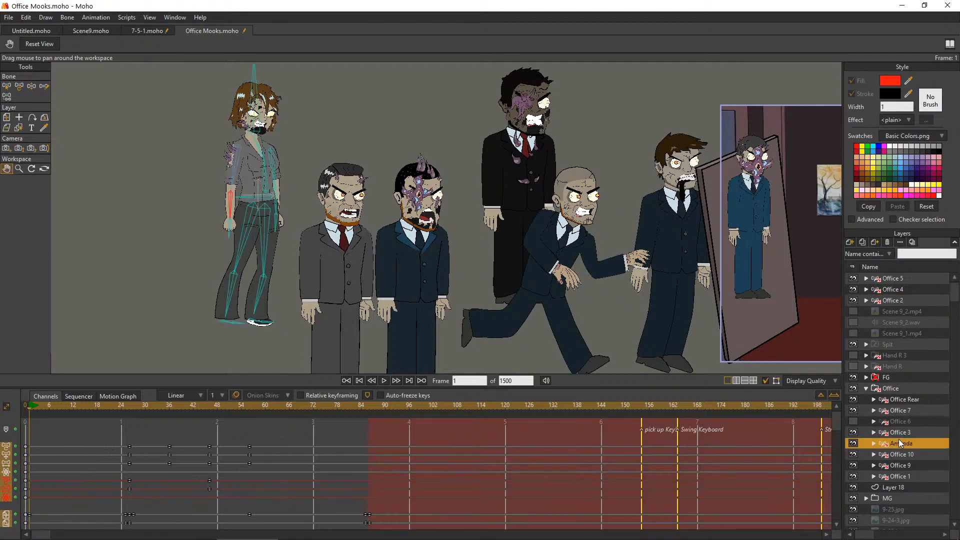
pyautogui.click(898, 433)
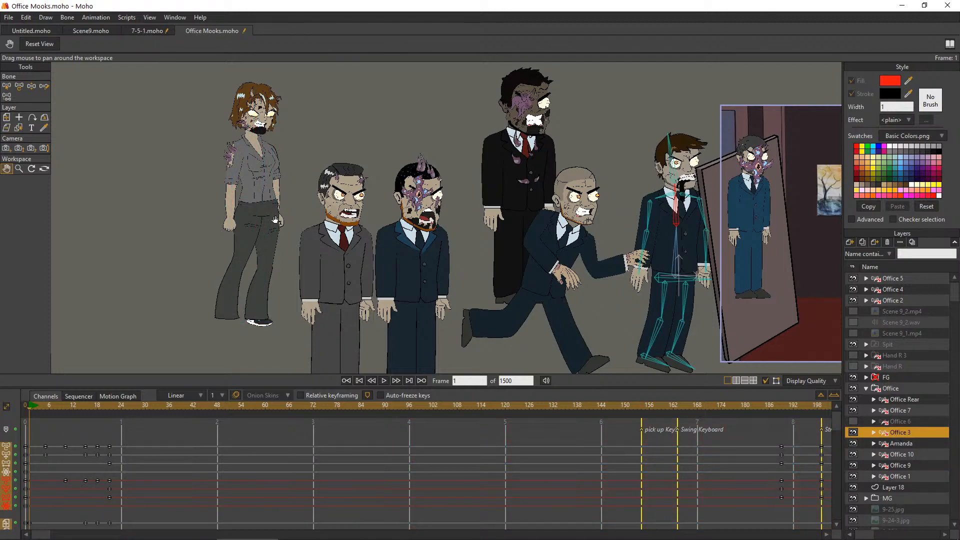
pyautogui.moveTo(279, 258); pyautogui.dragTo(283, 291)
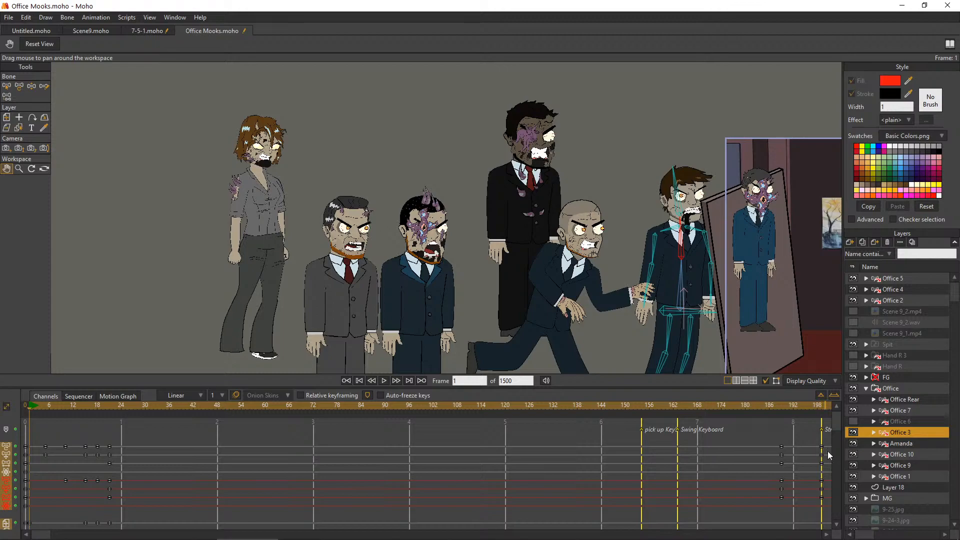
pyautogui.click(899, 445)
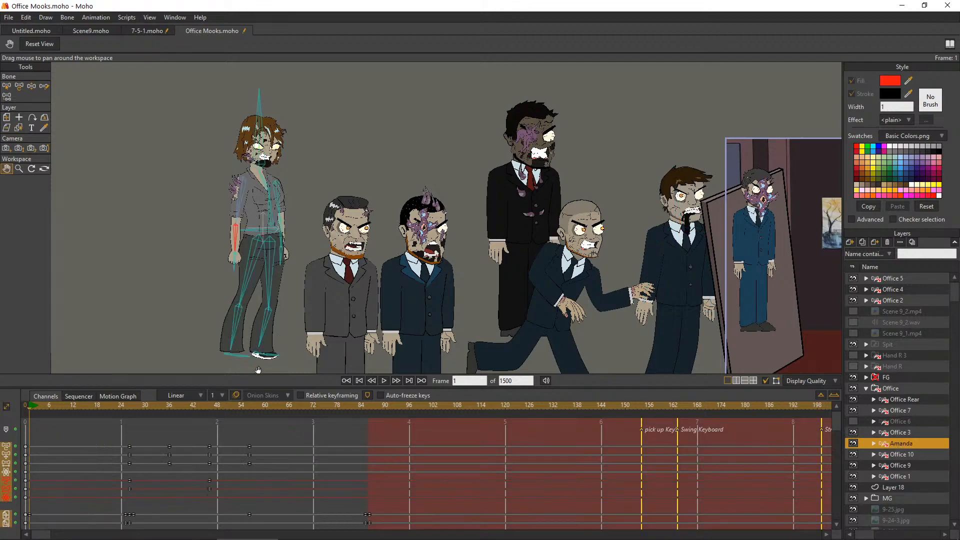
pyautogui.click(915, 432)
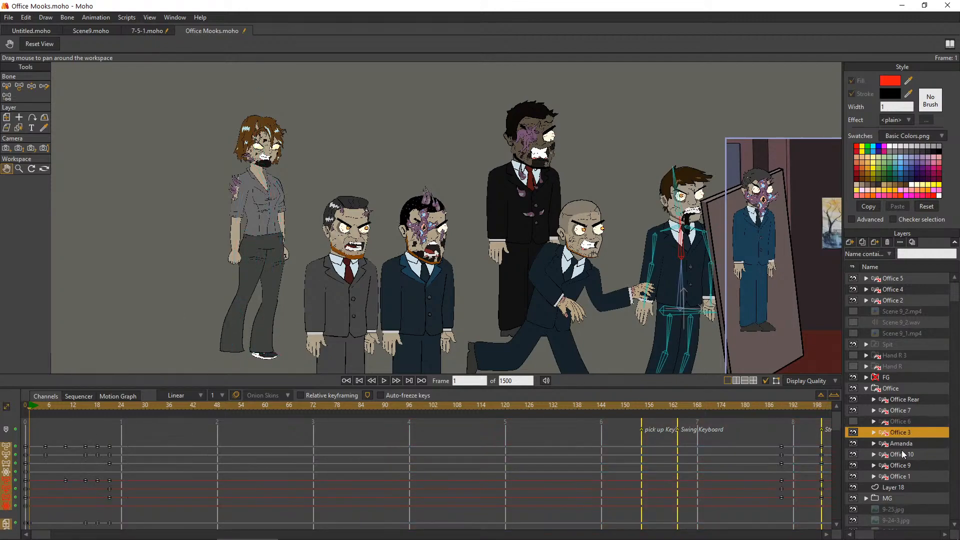
pyautogui.click(889, 454)
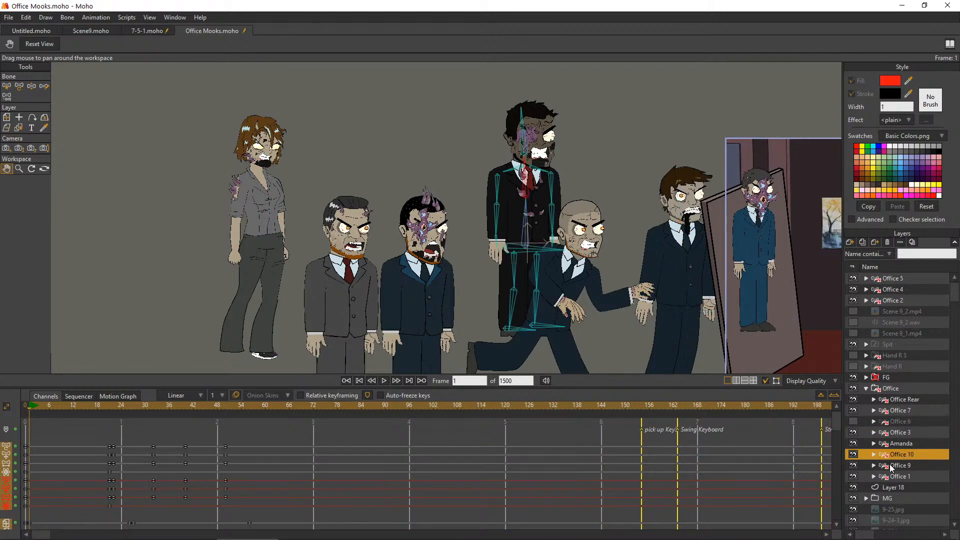
pyautogui.click(903, 476)
pyautogui.click(903, 468)
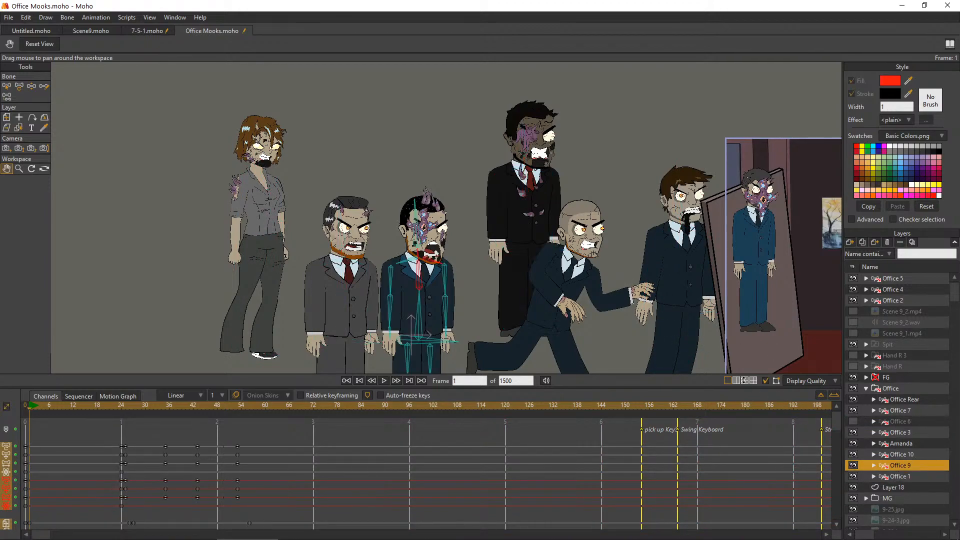
pyautogui.scroll(-2, 555, 304)
pyautogui.moveTo(555, 304); pyautogui.dragTo(455, 314)
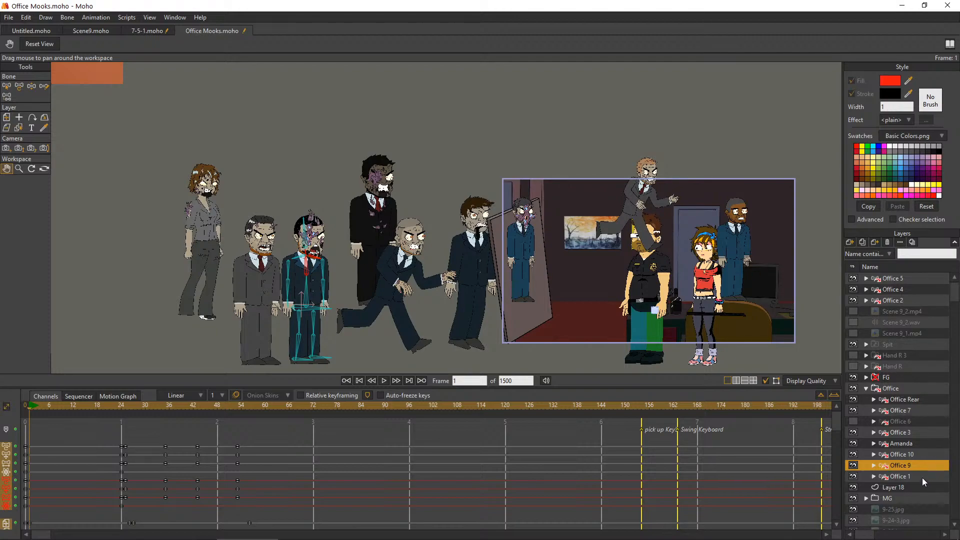
# Find the running bald zombie's layer, move Office 7 out of the Office group to below Office 2, and collapse the group
pyautogui.click(906, 454)
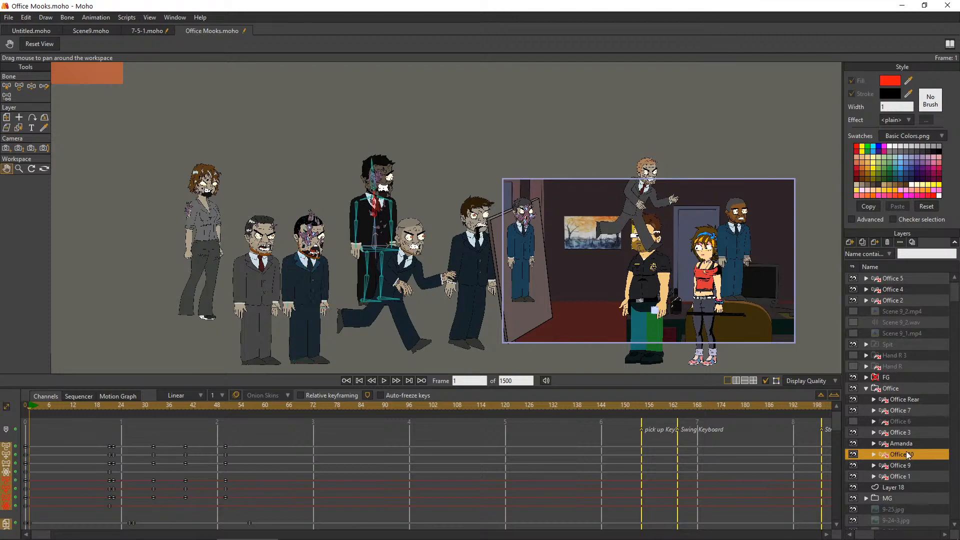
pyautogui.click(911, 434)
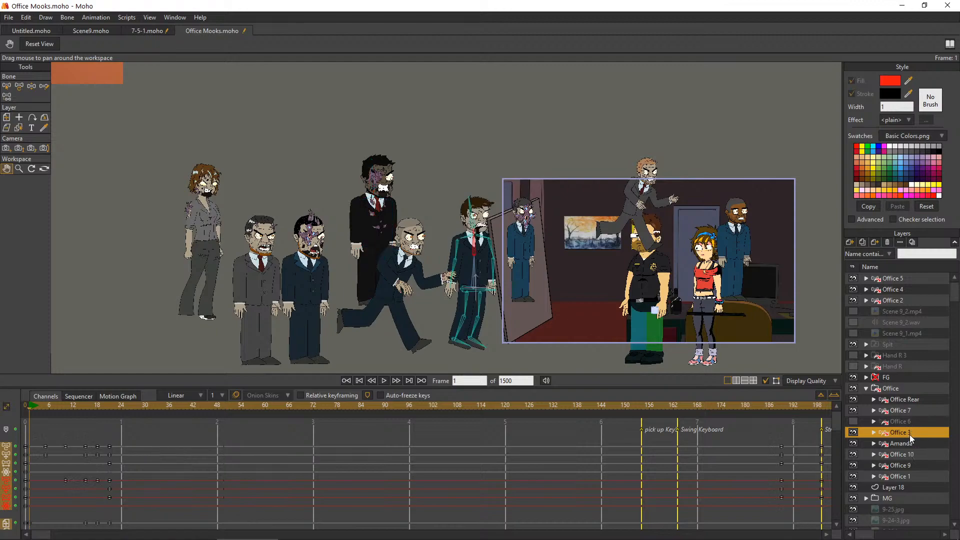
pyautogui.click(905, 410)
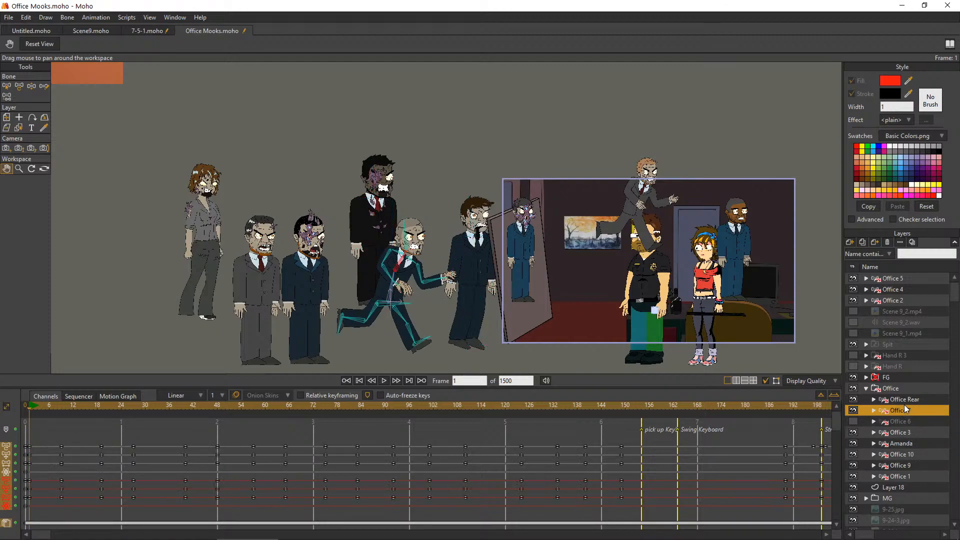
pyautogui.moveTo(889, 415); pyautogui.dragTo(896, 379)
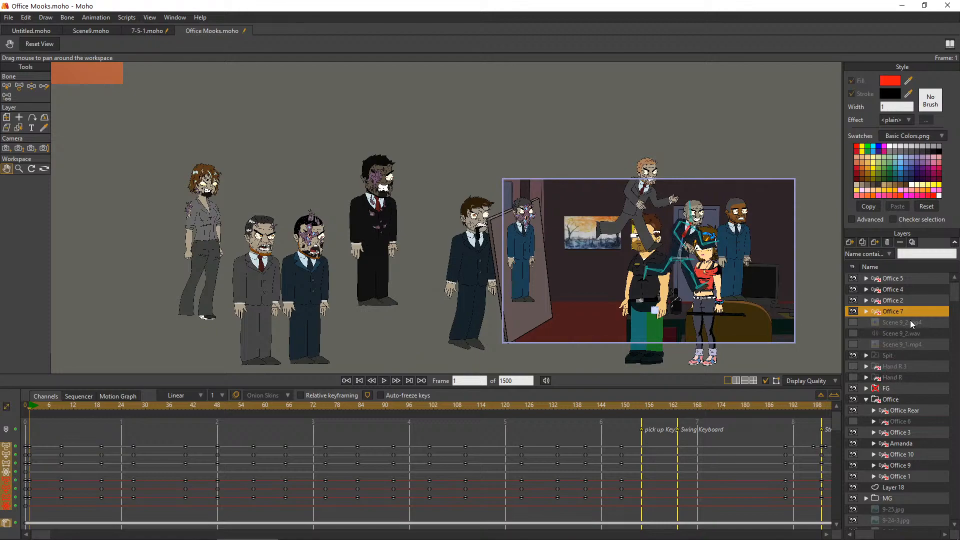
pyautogui.click(865, 399)
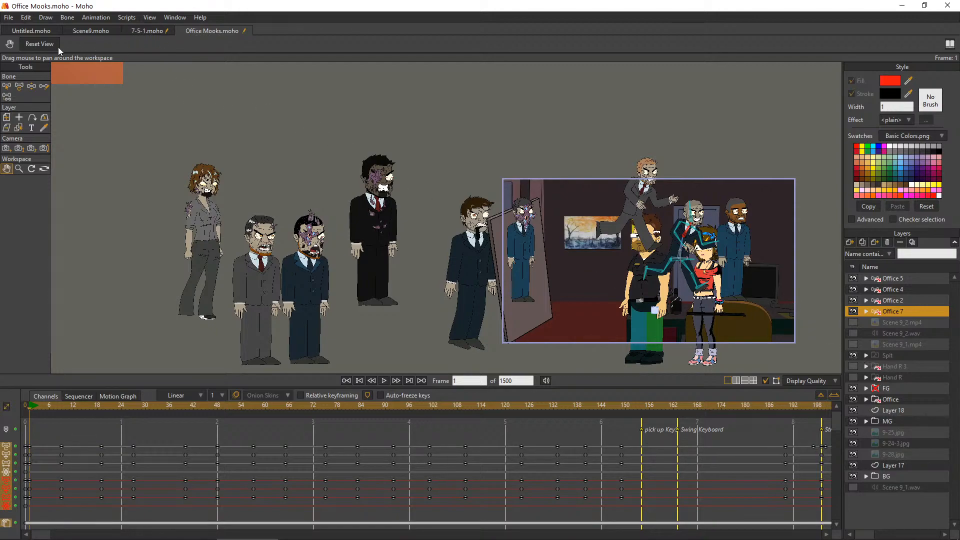
# Switch to the 7-5-1.moho project and turn off visibility of the Head Stage 2 layer inside the Orange character
pyautogui.click(146, 32)
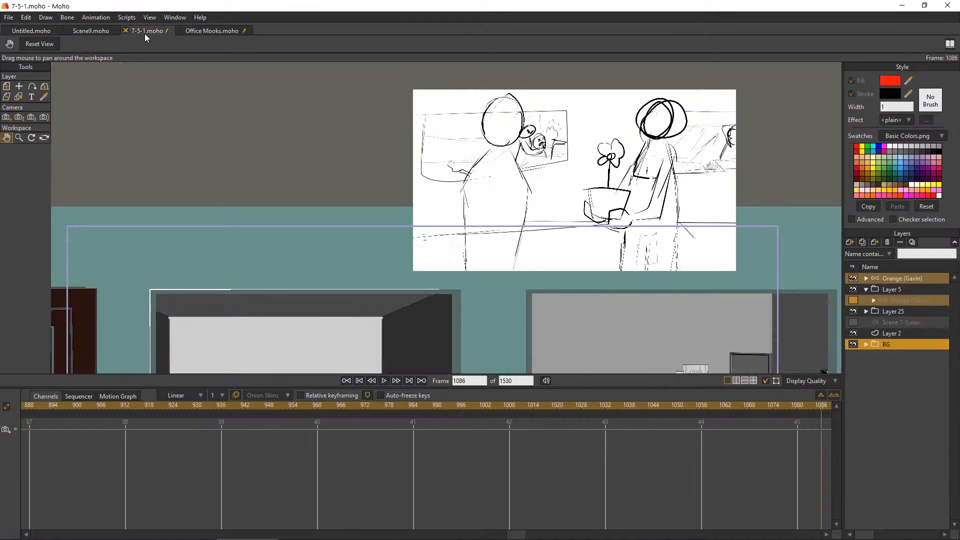
pyautogui.scroll(-15, 381, 284)
pyautogui.scroll(5, 346, 294)
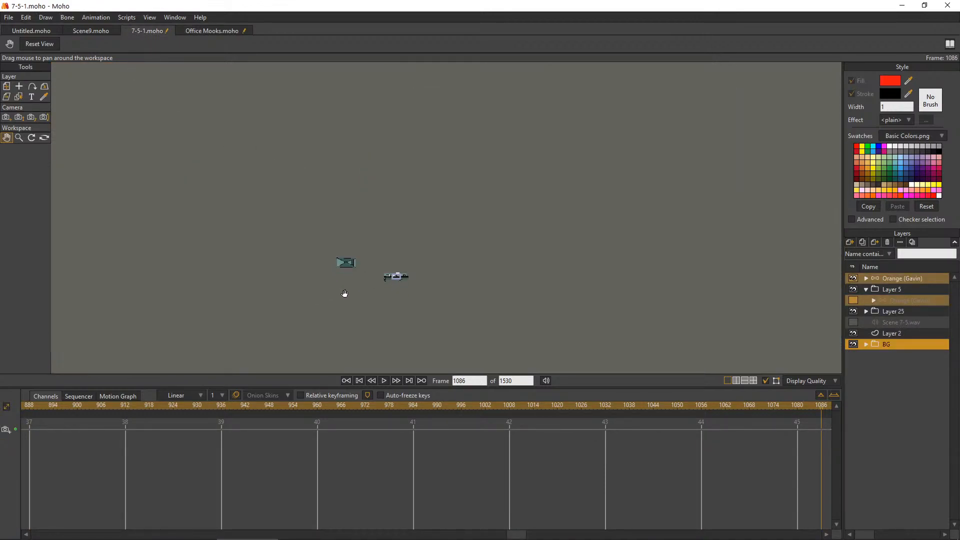
pyautogui.scroll(8, 436, 272)
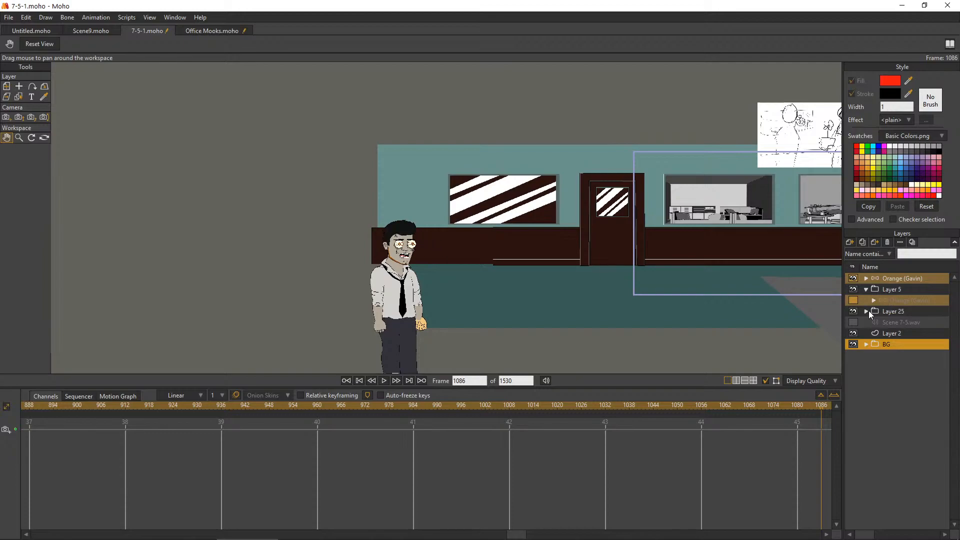
pyautogui.click(867, 279)
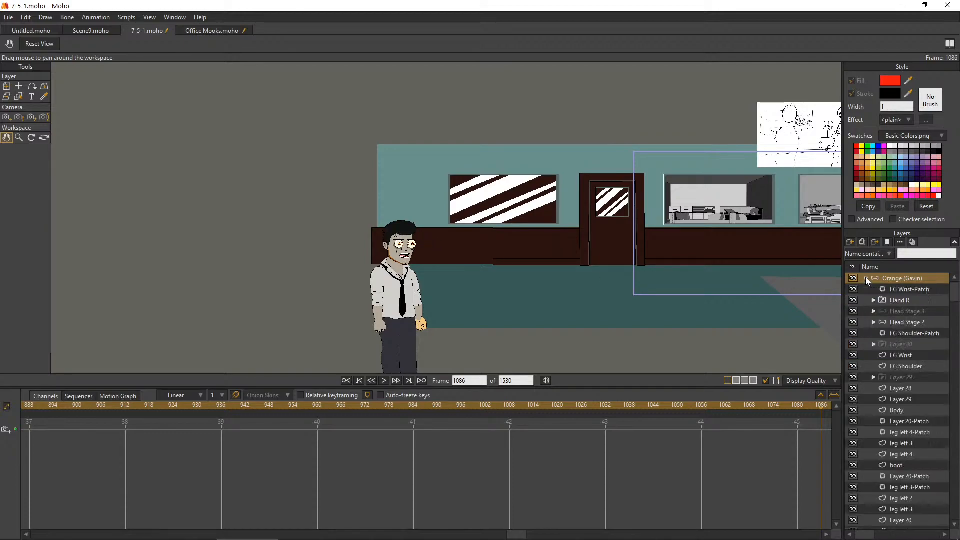
pyautogui.doubleClick(902, 321)
pyautogui.click(165, 177)
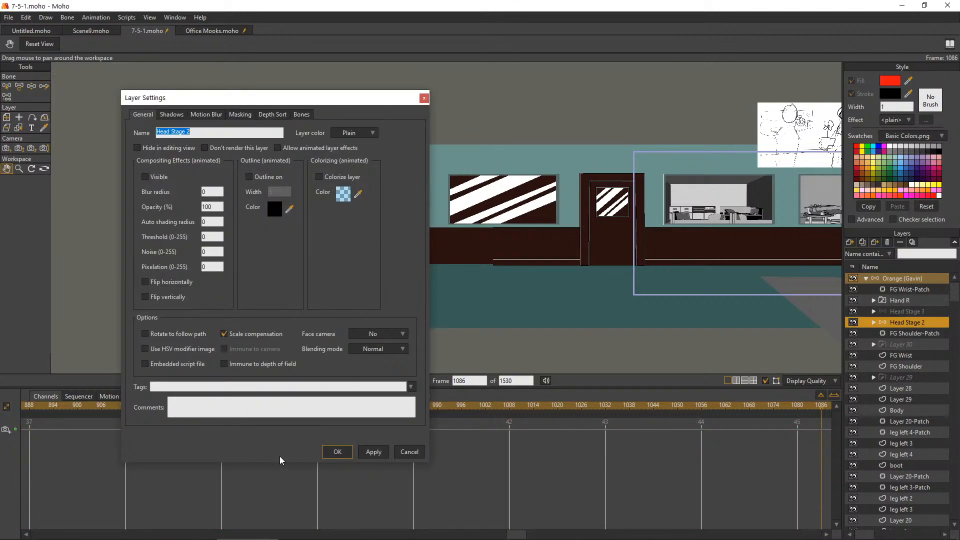
pyautogui.click(331, 449)
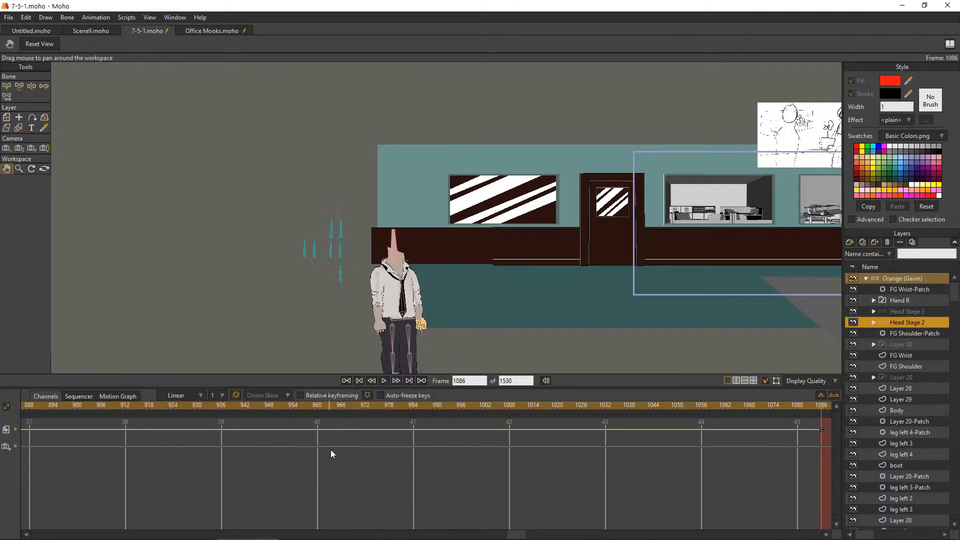
# Turn on visibility of the Orange character's Head Stage 3 layer and examine its zombie face up close
pyautogui.doubleClick(896, 310)
pyautogui.click(151, 180)
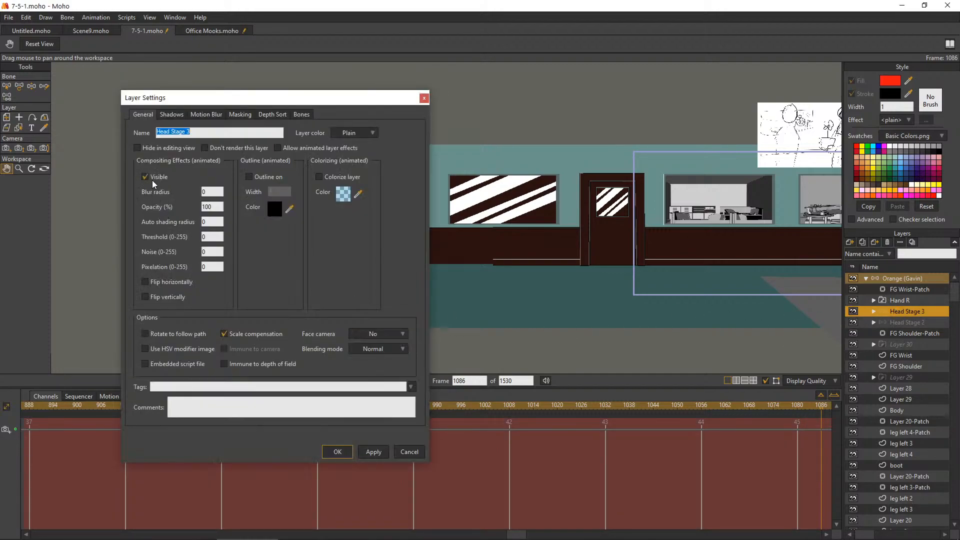
pyautogui.click(331, 448)
pyautogui.scroll(5, 464, 277)
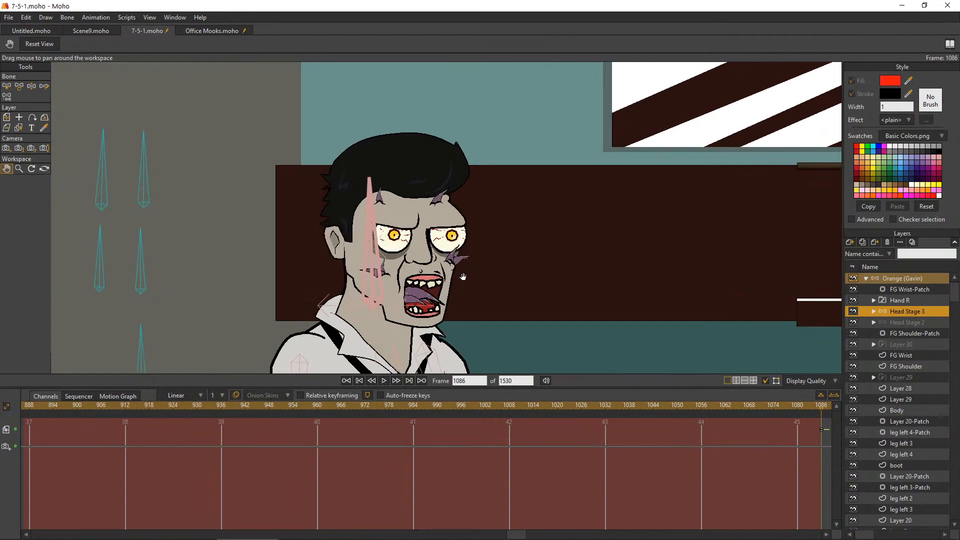
pyautogui.scroll(2, 421, 278)
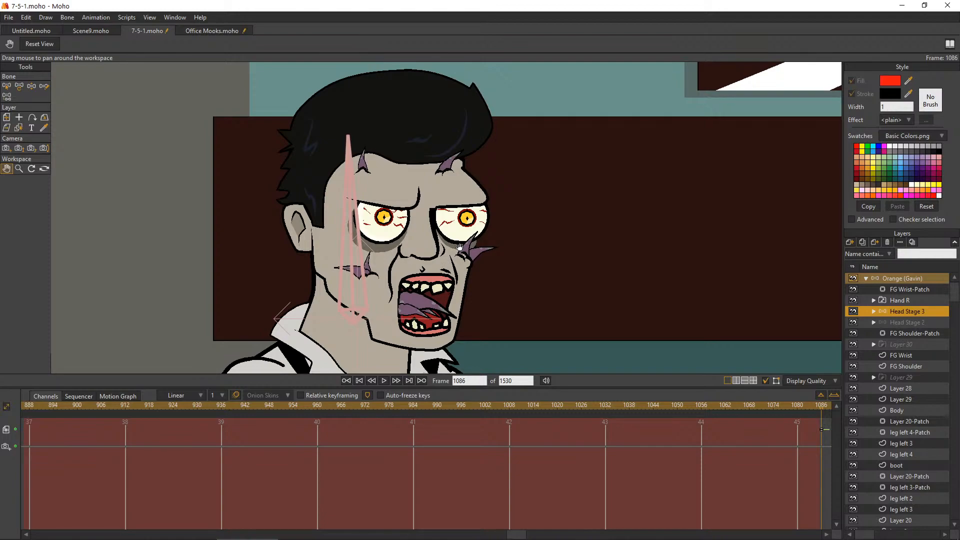
# Turn off visibility of the Orange character's Head Stage 3 layer
pyautogui.scroll(-3, 459, 246)
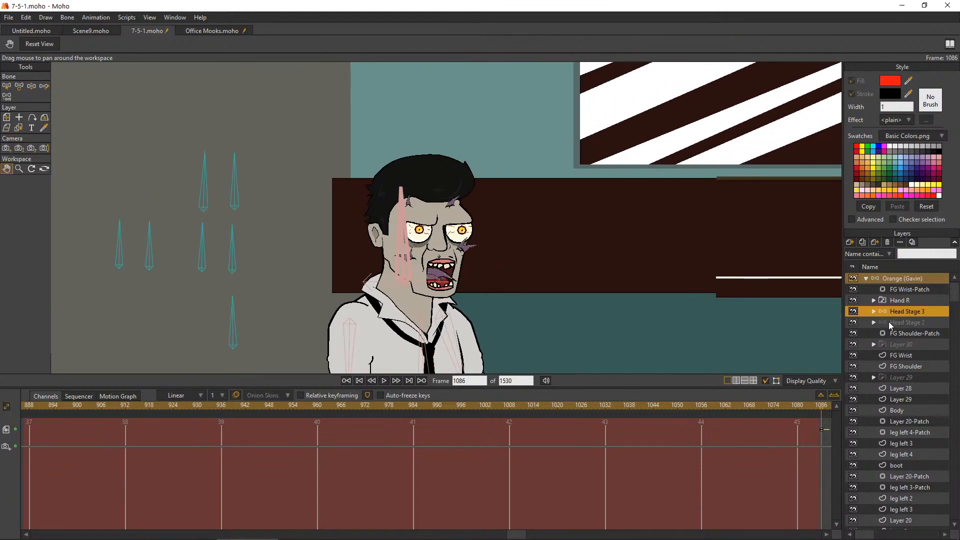
pyautogui.doubleClick(911, 311)
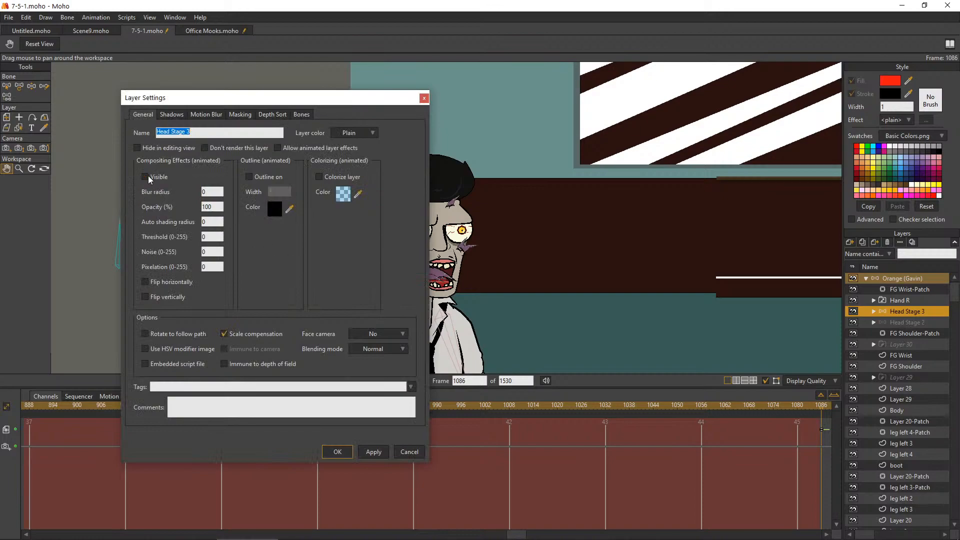
pyautogui.click(340, 452)
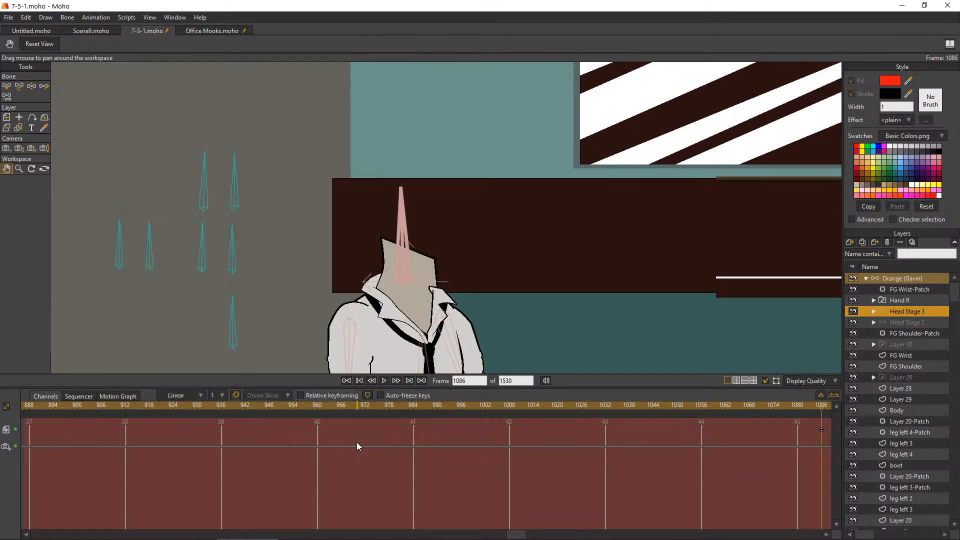
# Turn visibility of the Orange character's Head Stage 2 layer back on in its layer settings
pyautogui.doubleClick(899, 324)
pyautogui.click(159, 177)
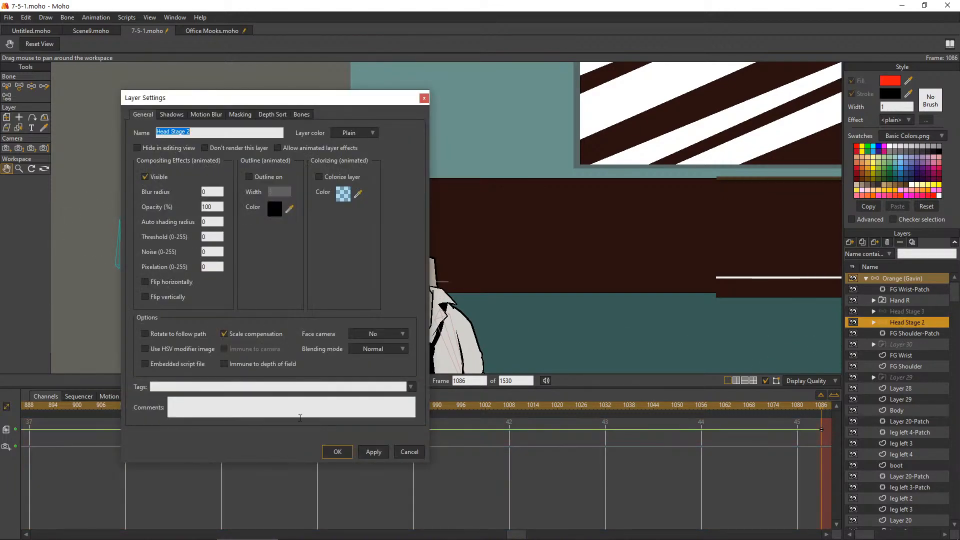
pyautogui.click(336, 452)
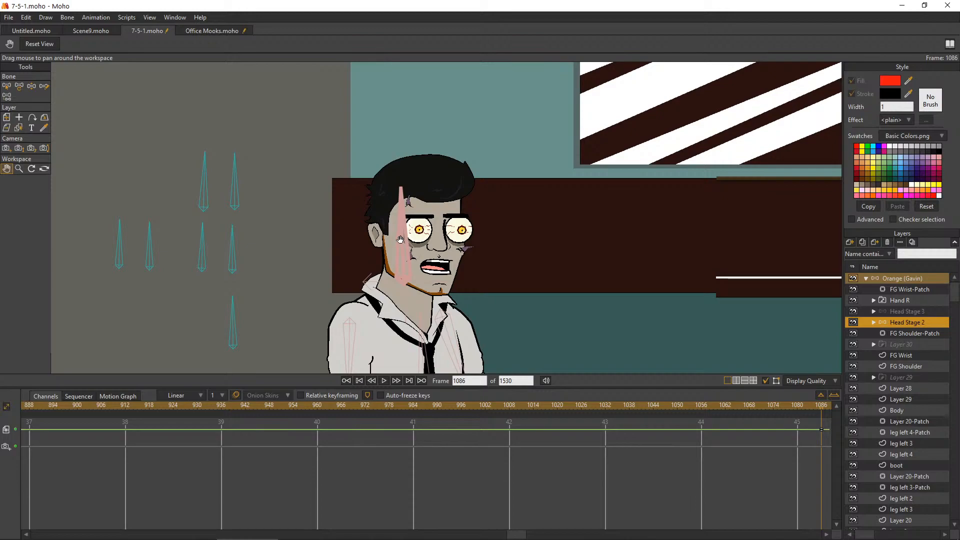
# Switch to the Office Mooks.moho project and delete all layers below Office 7, from Scene 9_2.mp4 through Scene 9_1.wav
pyautogui.click(200, 33)
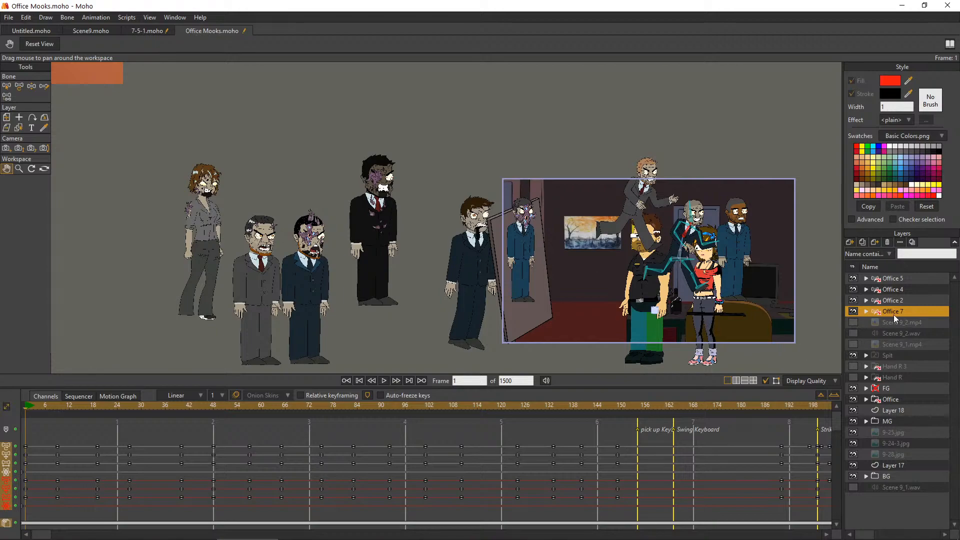
pyautogui.click(892, 326)
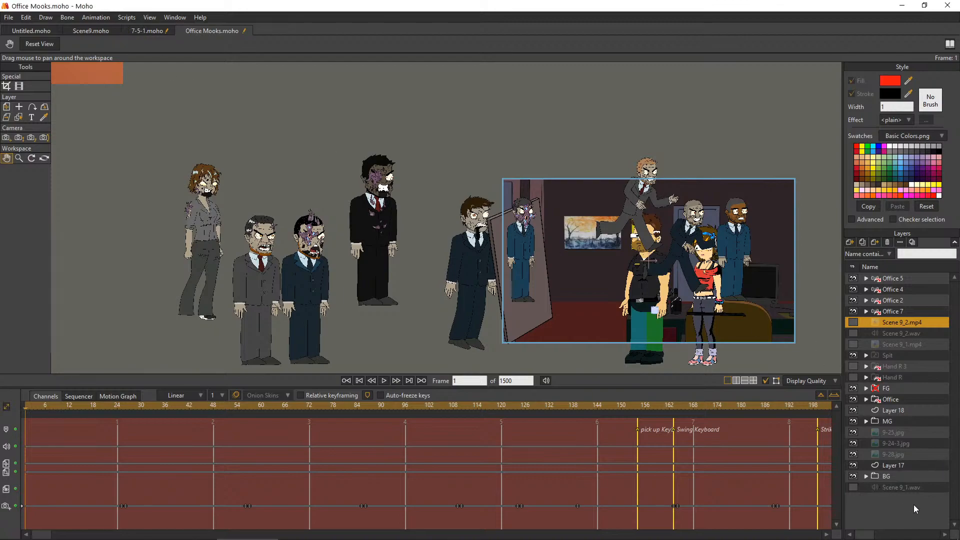
pyautogui.keyDown('shift'); pyautogui.click(886, 488); pyautogui.keyUp('shift')
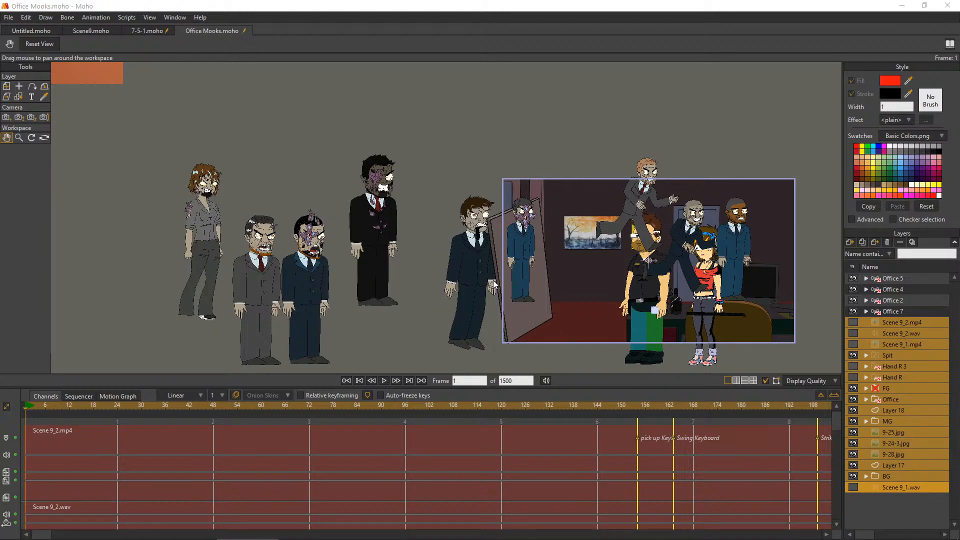
pyautogui.press('Delete')
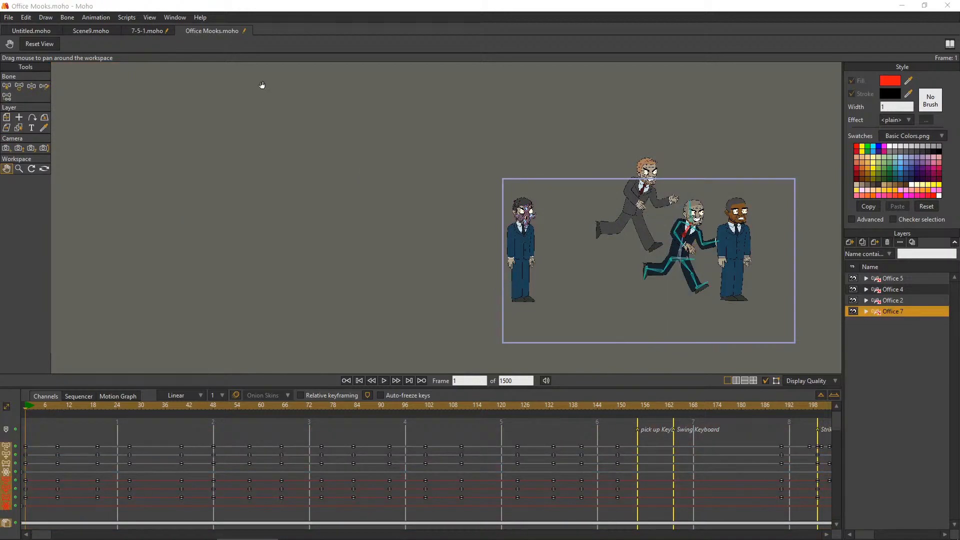
# Clear the animation from the entire Office Mooks.moho document
pyautogui.click(96, 18)
pyautogui.moveTo(191, 133)
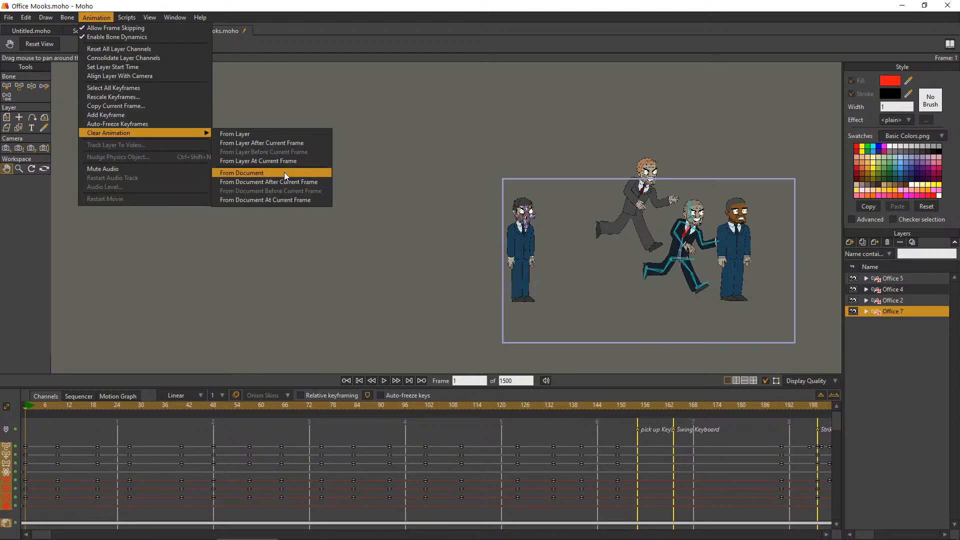
pyautogui.click(609, 372)
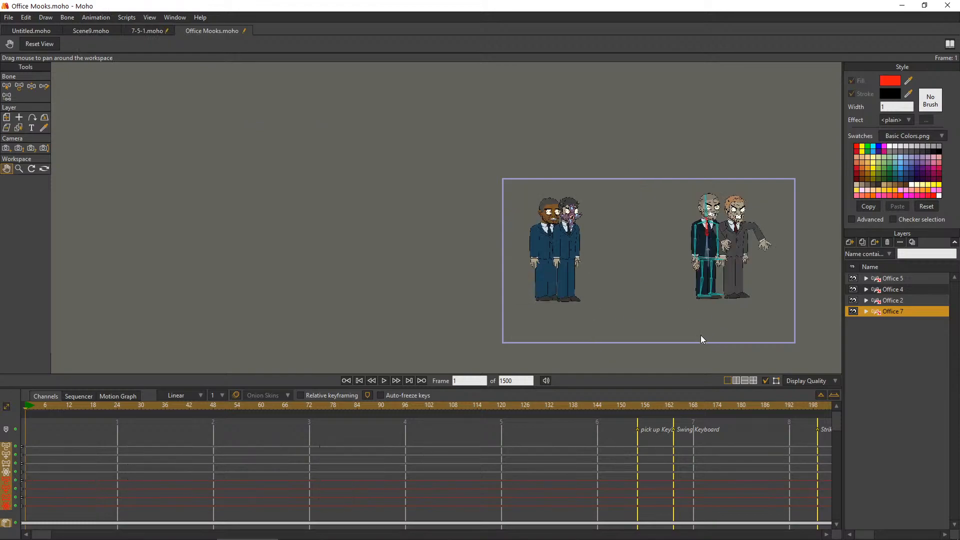
# Hide the Office 2 and Office 7 characters, expand the Office 4 layer, and inspect the red-haired zombie up close
pyautogui.click(898, 301)
pyautogui.click(853, 301)
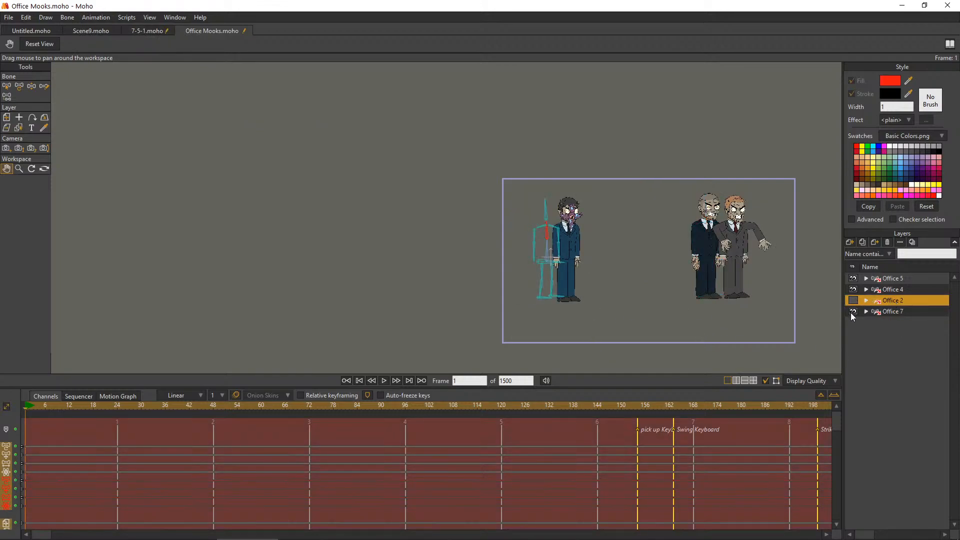
pyautogui.click(853, 312)
pyautogui.click(853, 290)
pyautogui.click(853, 289)
pyautogui.click(867, 289)
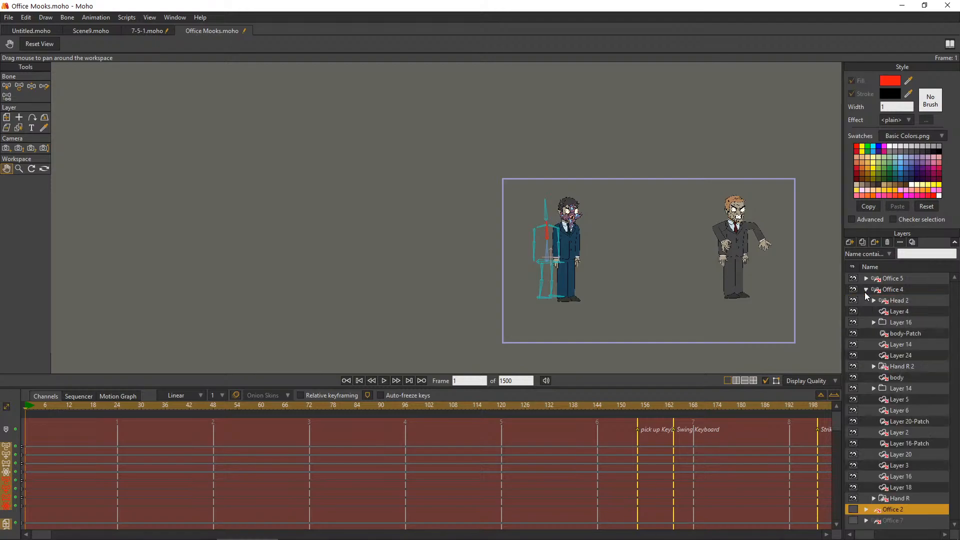
pyautogui.scroll(-2, 557, 252)
pyautogui.scroll(8, 753, 233)
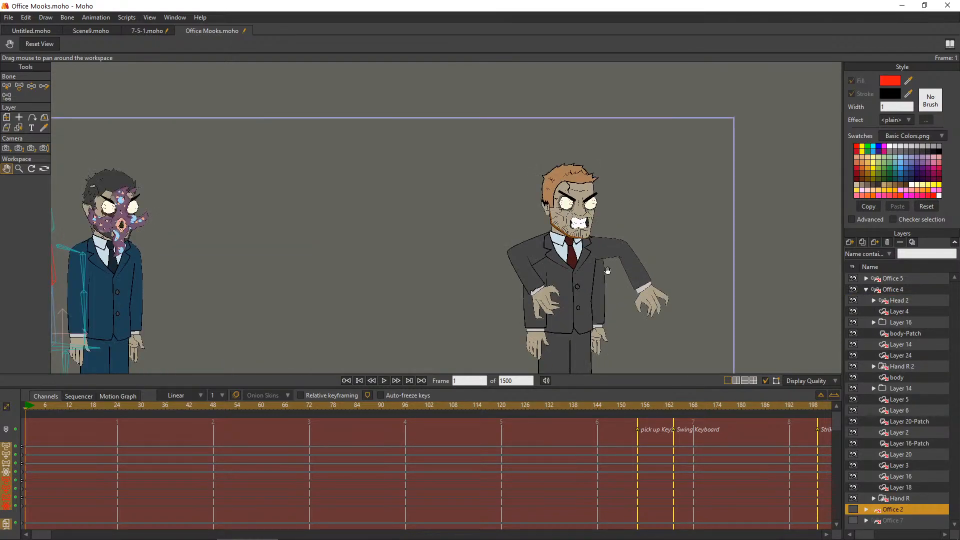
# Delete the Layer 16 and Layer 14 groups containing the extra arms from Office 4, and collapse the character's layer
pyautogui.click(854, 322)
pyautogui.click(854, 323)
pyautogui.click(874, 323)
pyautogui.click(874, 322)
pyautogui.click(881, 323)
pyautogui.click(887, 243)
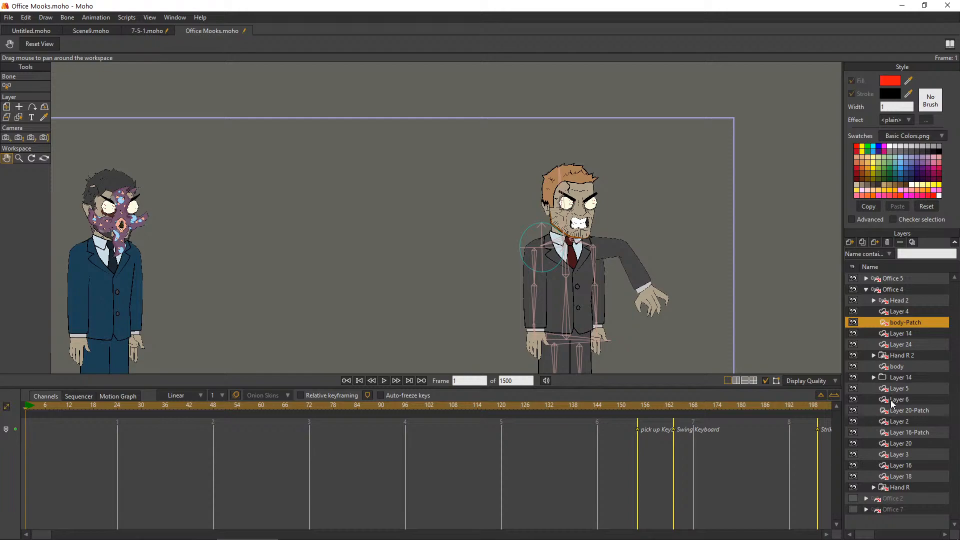
pyautogui.click(895, 377)
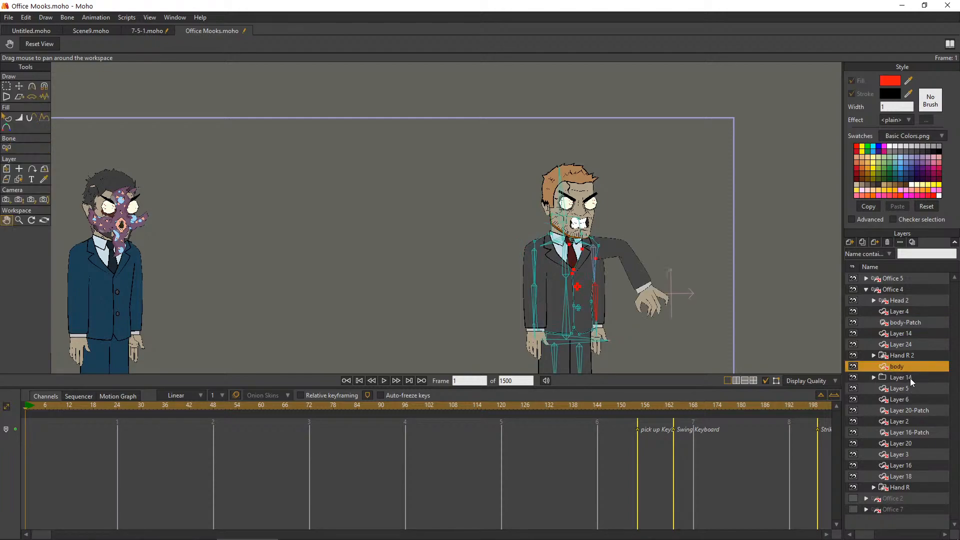
pyautogui.click(888, 242)
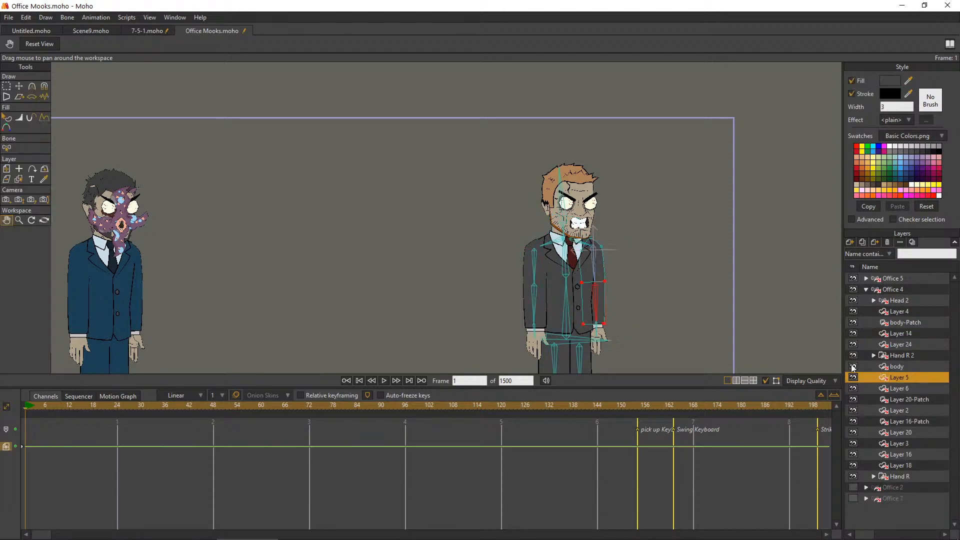
pyautogui.click(867, 289)
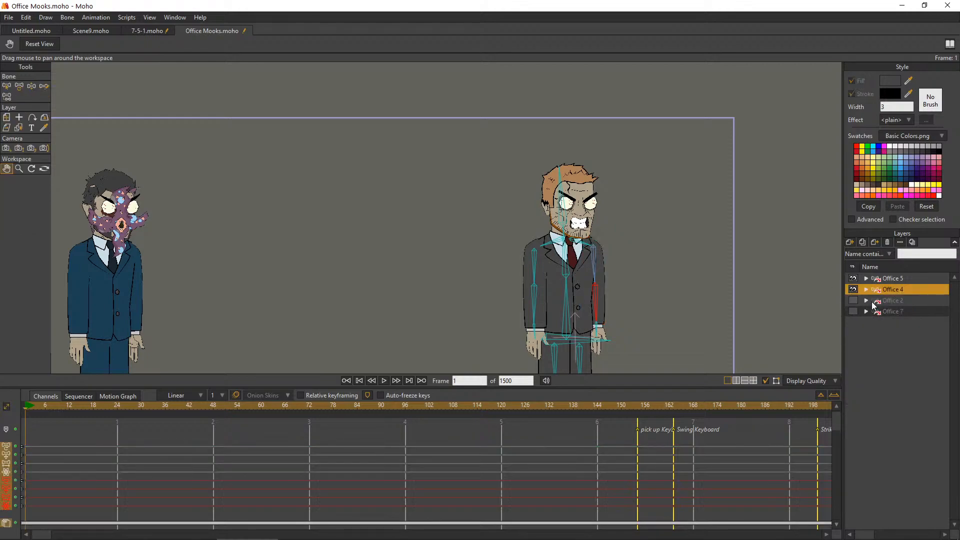
# Turn visibility of the Office 7 and Office 2 characters back on
pyautogui.click(853, 311)
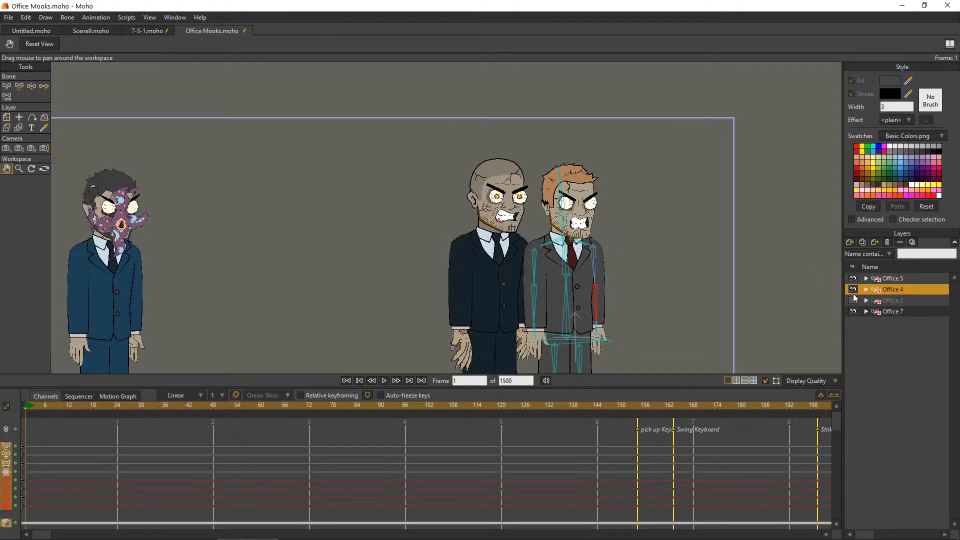
pyautogui.click(854, 289)
pyautogui.click(854, 300)
pyautogui.click(853, 290)
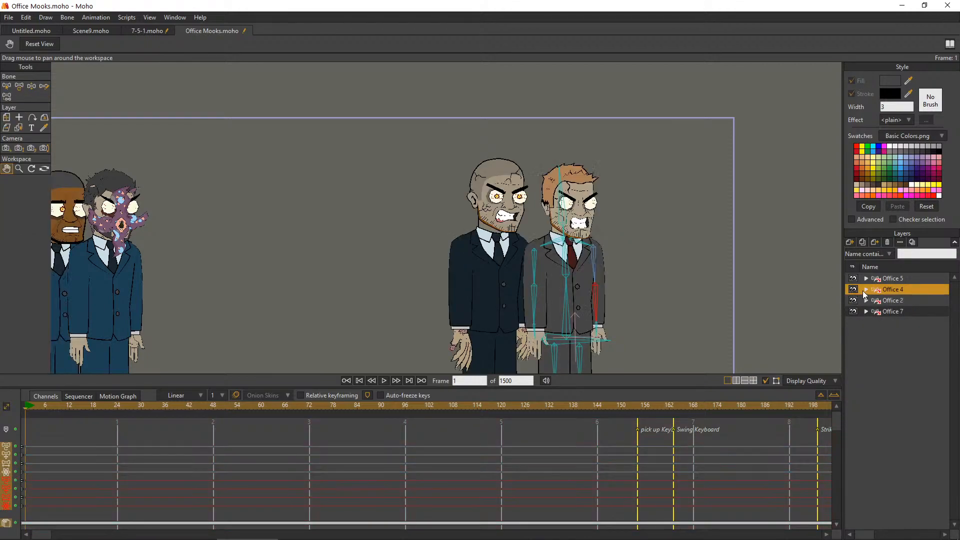
pyautogui.click(866, 291)
pyautogui.click(866, 290)
# Try to move Office 4 beside Office 5 with Transform Layer at frame 1, and delete the keyframes of that move
pyautogui.scroll(-1, 512, 269)
pyautogui.moveTo(348, 238); pyautogui.dragTo(451, 181)
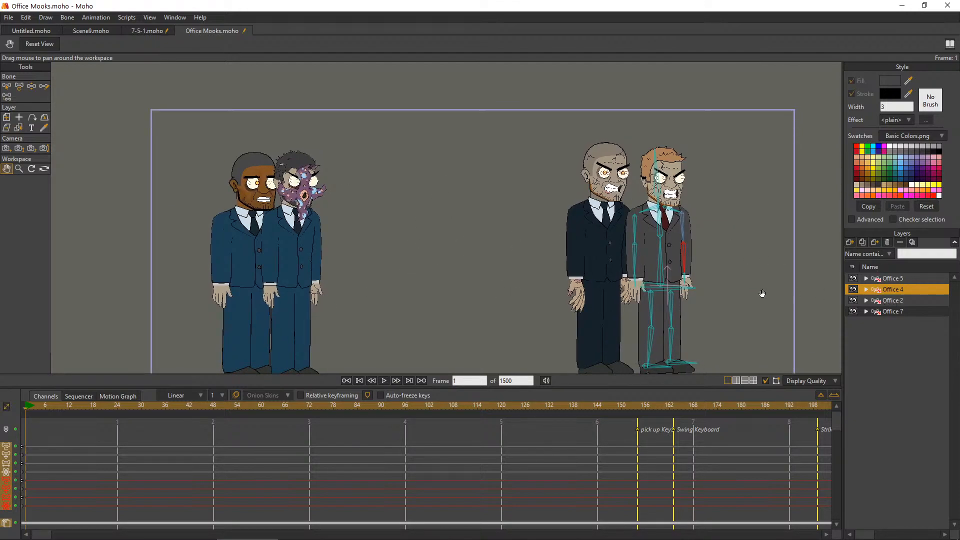
pyautogui.click(6, 118)
pyautogui.moveTo(664, 246); pyautogui.dragTo(388, 245)
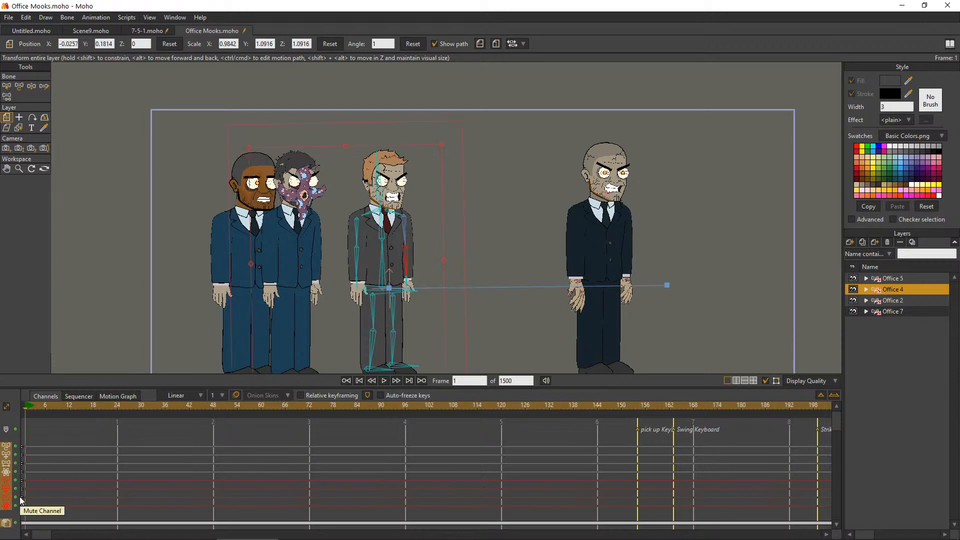
pyautogui.scroll(-3, 67, 478)
pyautogui.moveTo(23, 483); pyautogui.dragTo(19, 487)
pyautogui.press('Delete')
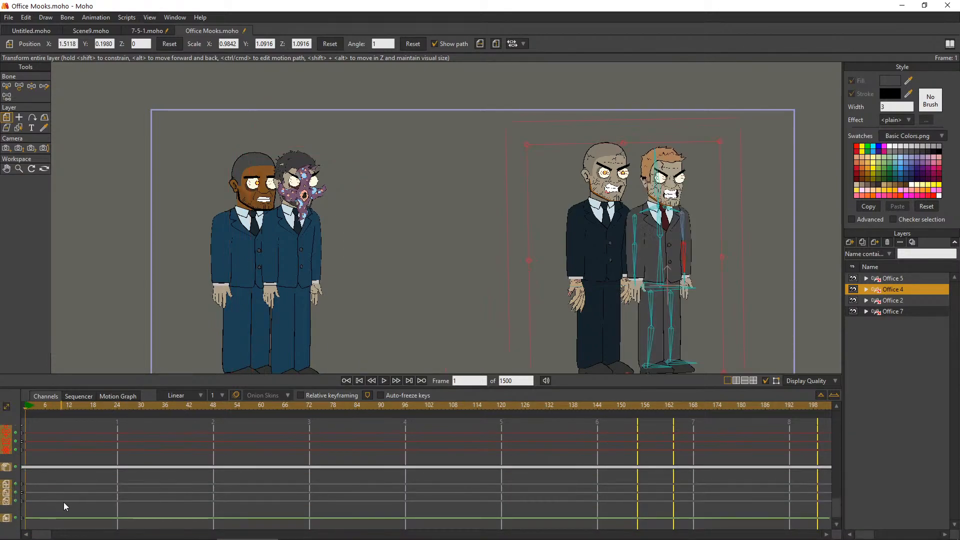
# Go to frame 0 and reset the position and scale of Office 4
pyautogui.moveTo(44, 535); pyautogui.dragTo(33, 533)
pyautogui.click(25, 404)
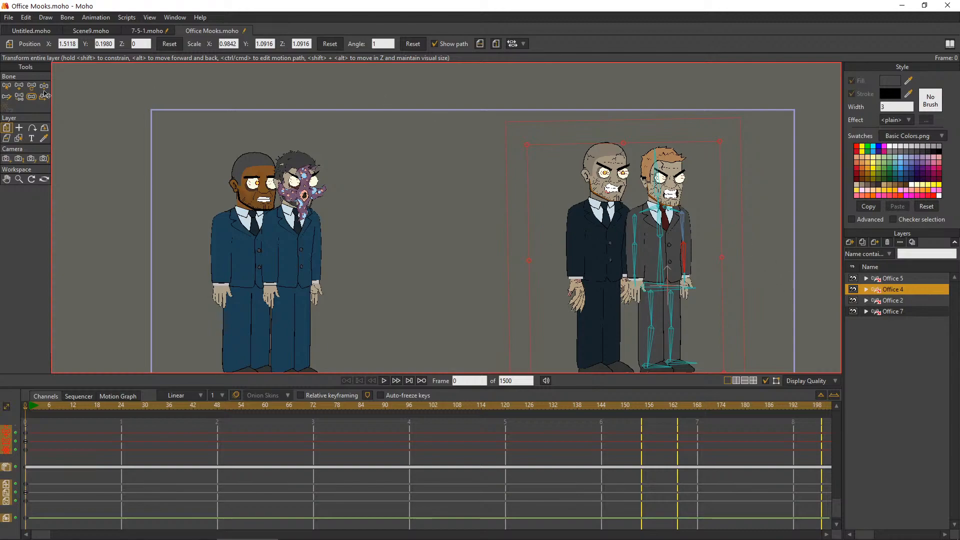
pyautogui.click(172, 48)
pyautogui.click(321, 45)
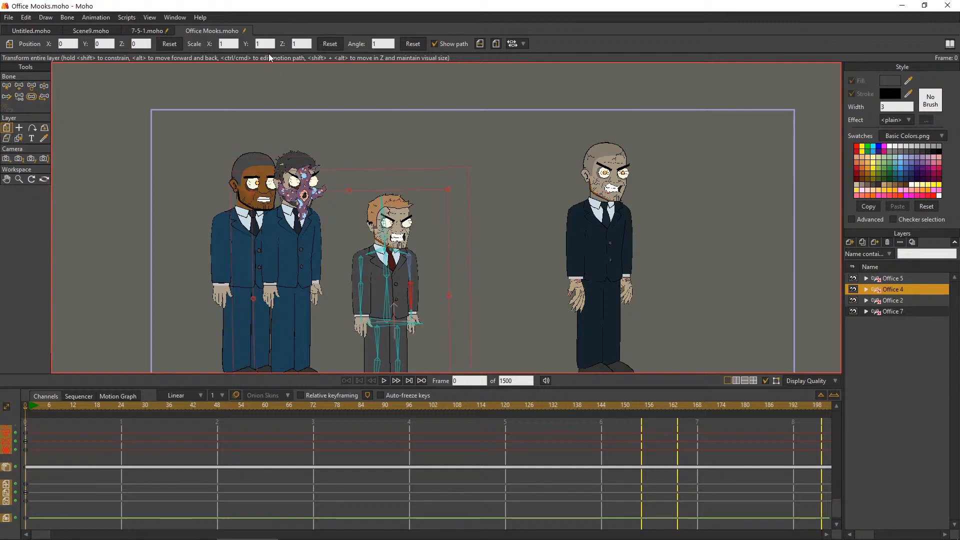
# Reset the scale and position of Office 5, and move it just right of Office 4 at X about 0.44
pyautogui.click(895, 279)
pyautogui.click(328, 44)
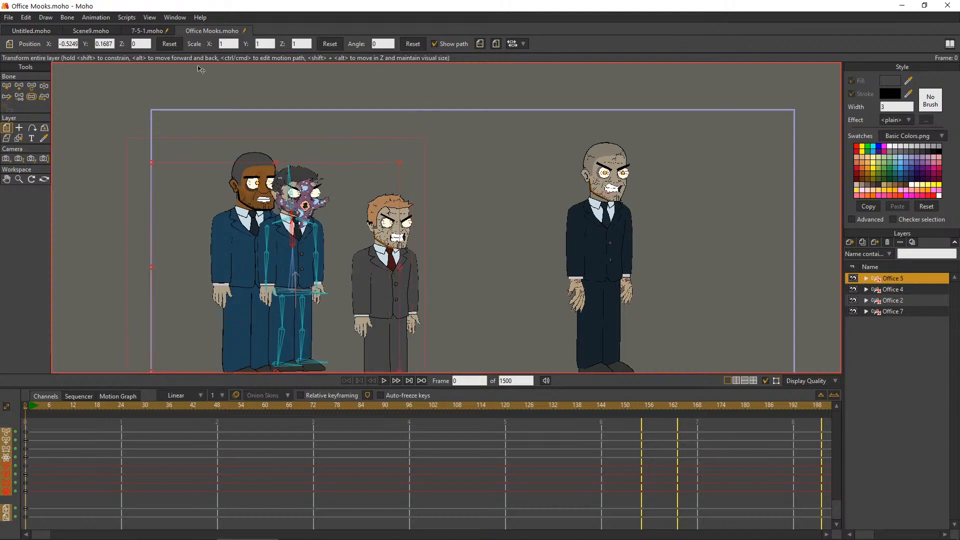
pyautogui.click(165, 46)
pyautogui.scroll(-3, 405, 271)
pyautogui.scroll(4, 441, 215)
pyautogui.scroll(-3, 423, 296)
pyautogui.scroll(3, 422, 296)
pyautogui.moveTo(405, 301); pyautogui.dragTo(495, 303)
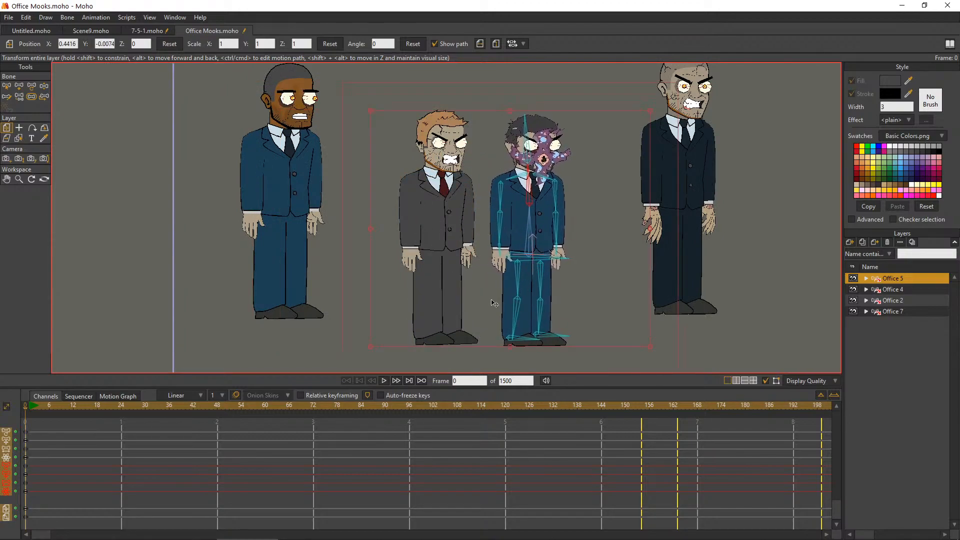
# Reset the scale and position of Office 2, and move the character to the left of Office 4
pyautogui.click(898, 290)
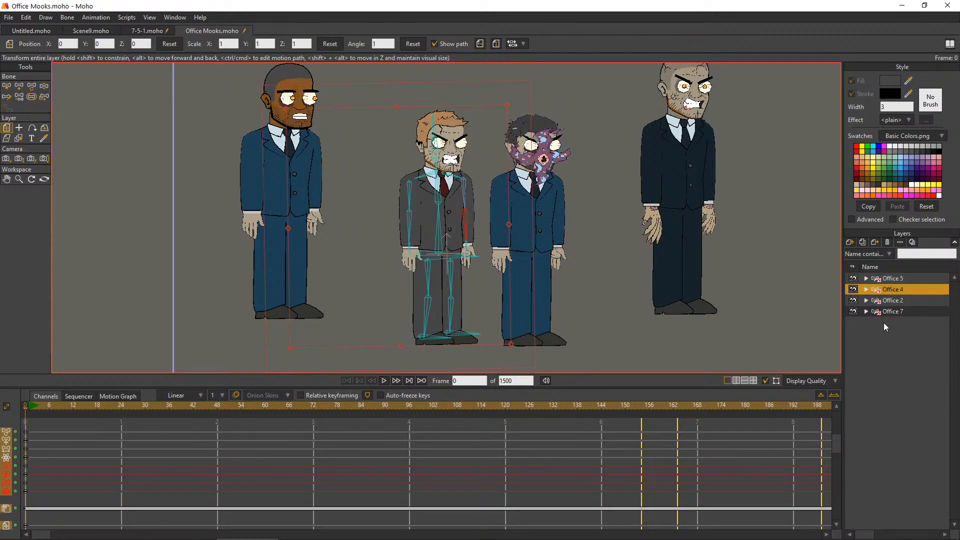
pyautogui.click(886, 300)
pyautogui.click(324, 45)
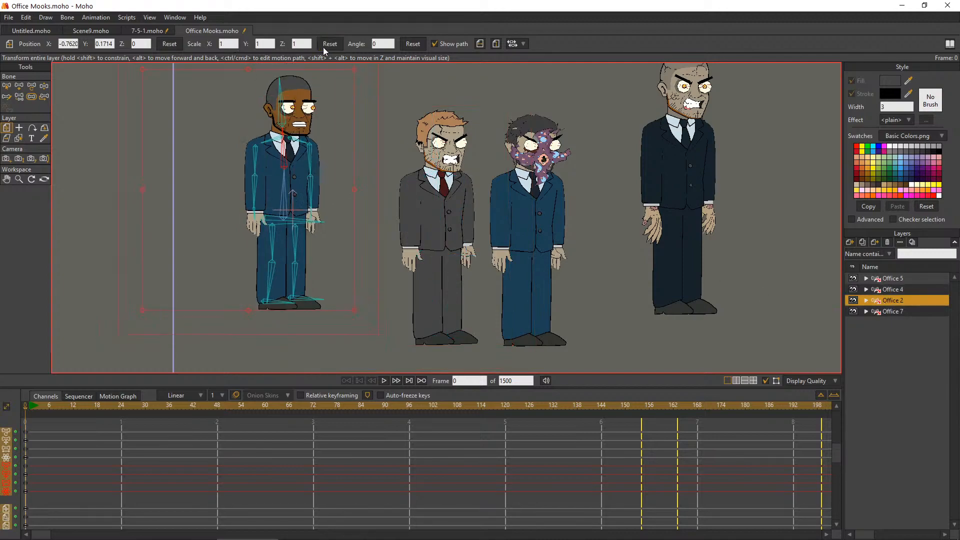
pyautogui.click(166, 45)
pyautogui.moveTo(419, 242); pyautogui.dragTo(290, 237)
# Reset Office 7's position and scale, place it right of Office 5 at X about 0.94, and save the project
pyautogui.click(898, 312)
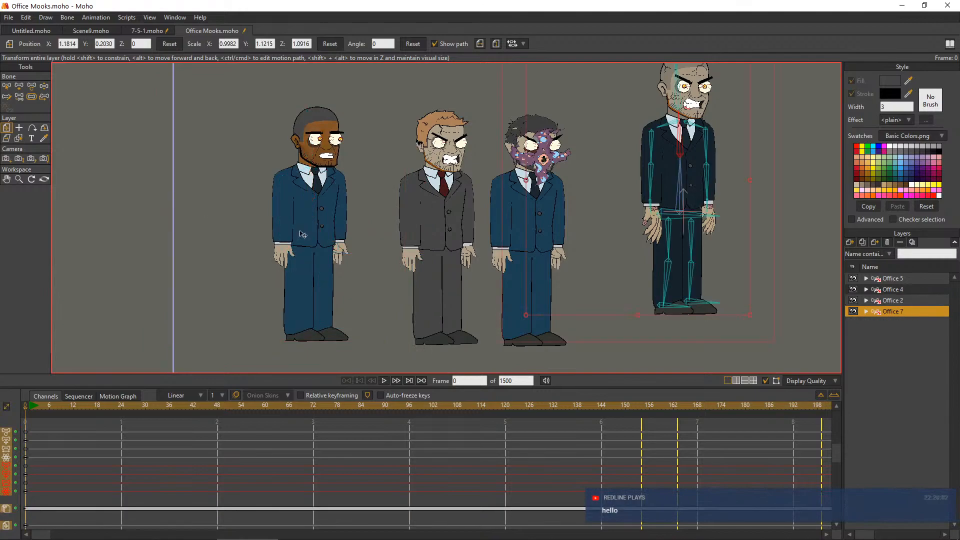
pyautogui.click(169, 44)
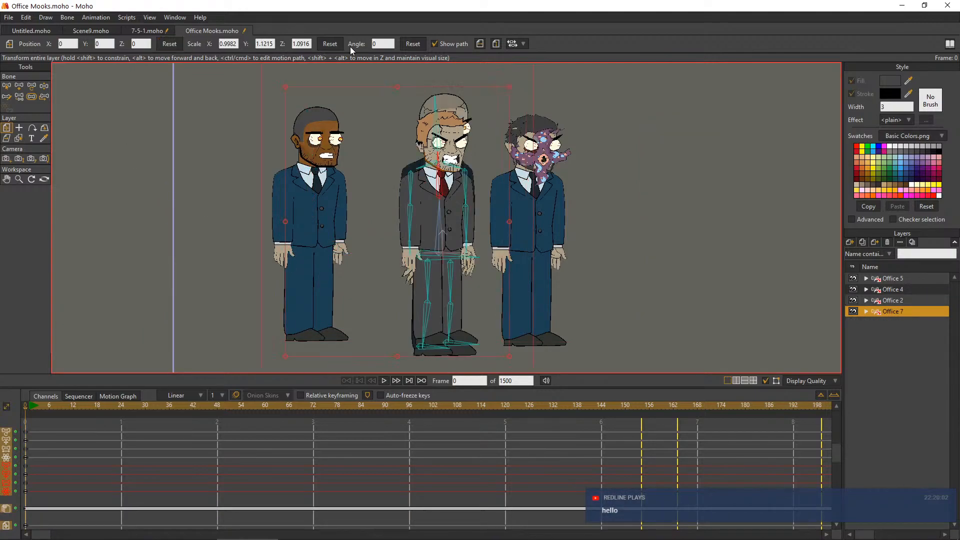
pyautogui.click(326, 44)
pyautogui.moveTo(422, 273); pyautogui.dragTo(616, 271)
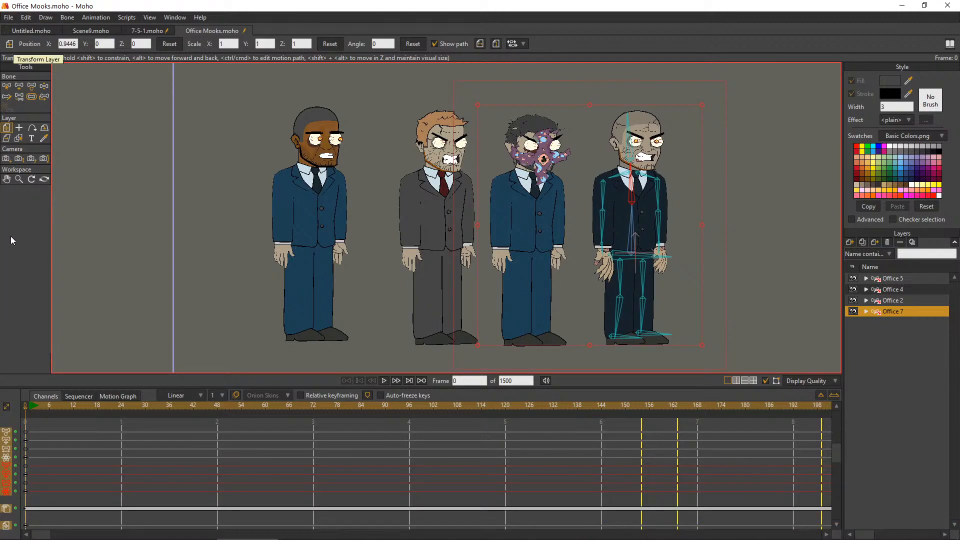
pyautogui.click(26, 17)
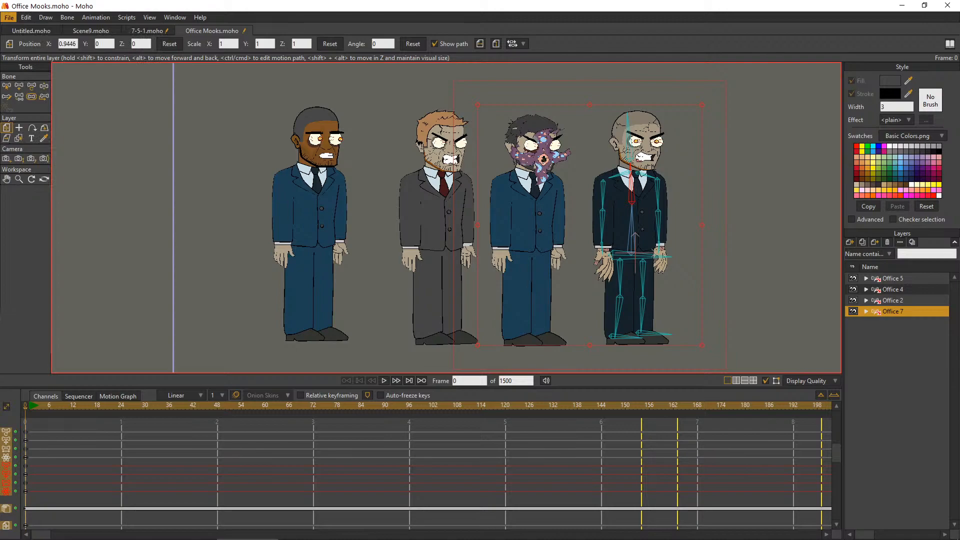
pyautogui.hotkey('ctrl', 's')
# Track the camera closer to frame all four office characters, at about X -0.26, Y -0.02 and Z 2.48
pyautogui.click(10, 181)
pyautogui.moveTo(623, 173); pyautogui.dragTo(437, 175)
pyautogui.moveTo(309, 187); pyautogui.dragTo(364, 204)
pyautogui.scroll(-1, 358, 202)
pyautogui.scroll(-1, 358, 201)
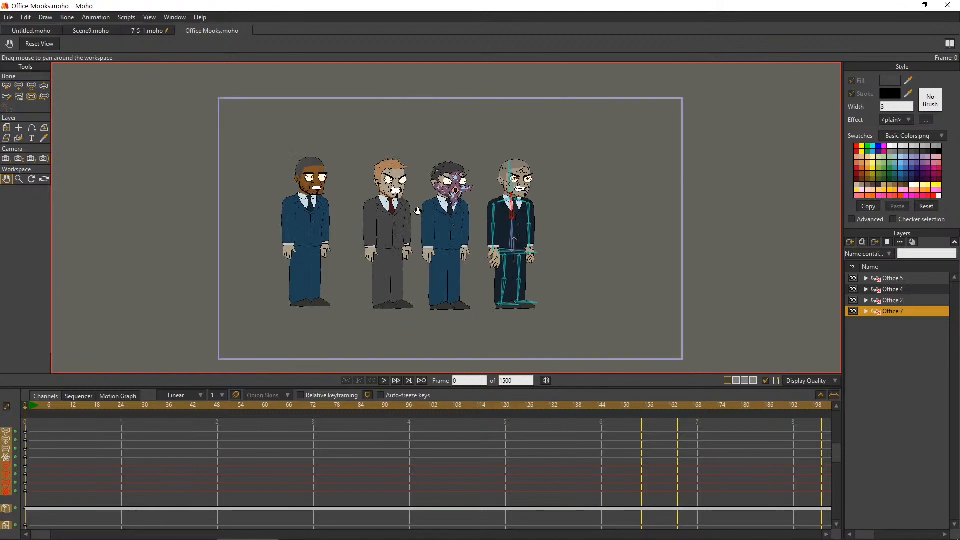
pyautogui.click(6, 159)
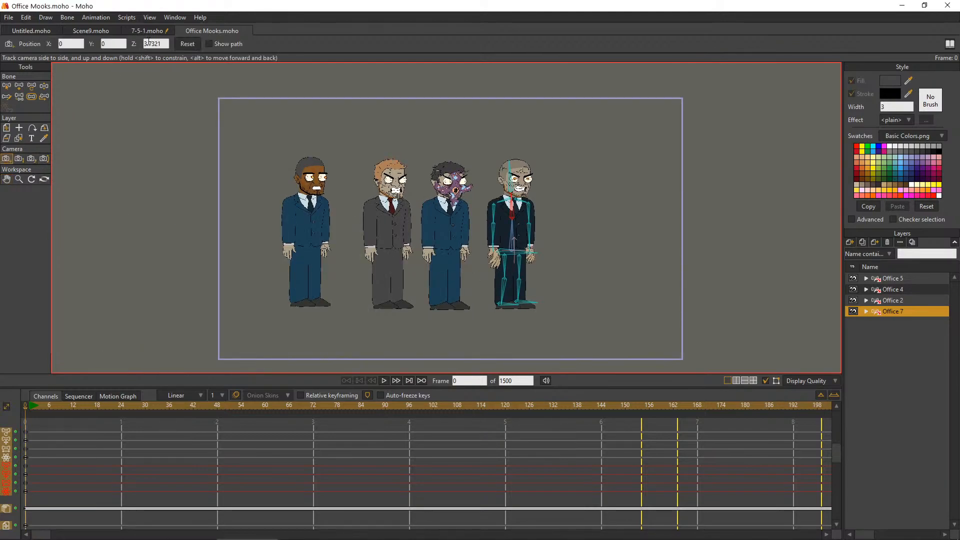
pyautogui.scroll(-3, 154, 43)
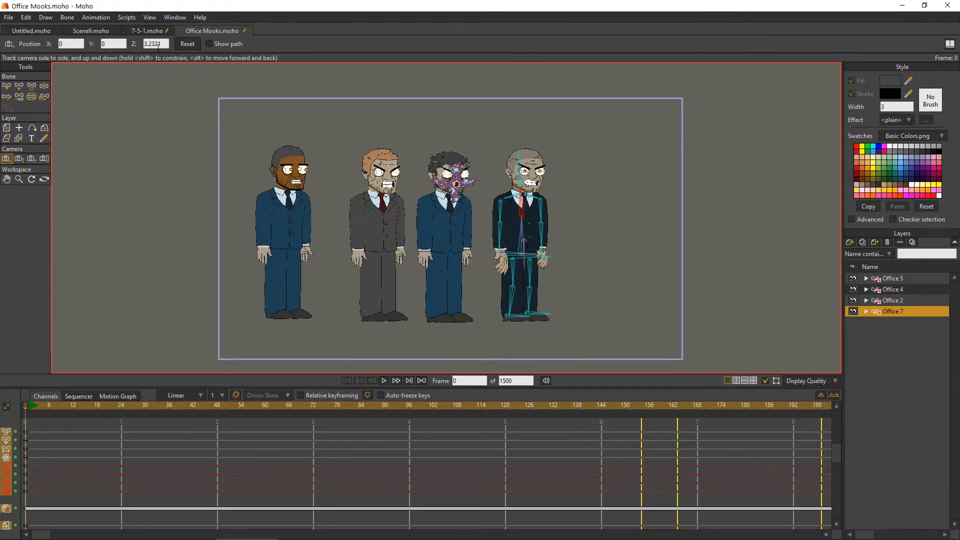
pyautogui.scroll(-2, 161, 46)
pyautogui.moveTo(380, 215); pyautogui.dragTo(408, 214)
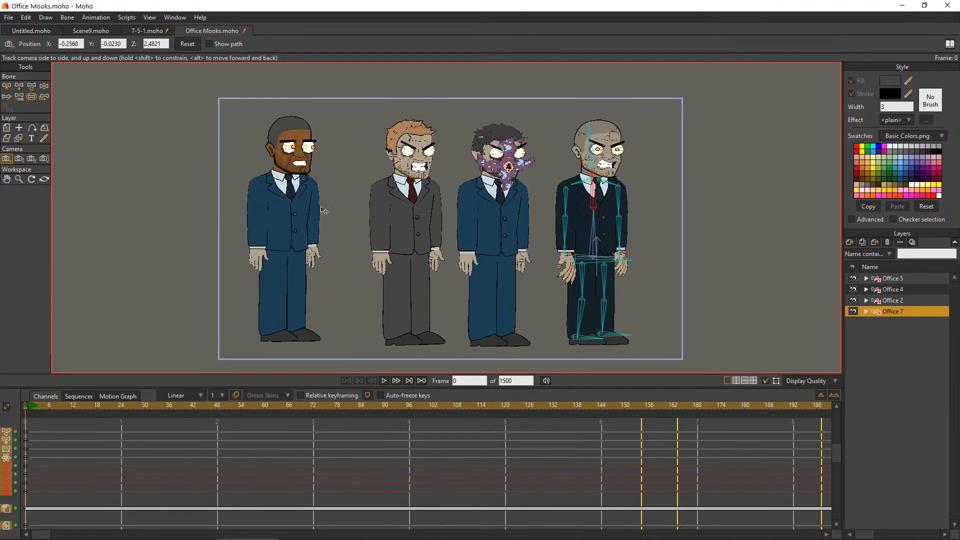
# Save the Office Mooks.moho project with the four arranged office characters
pyautogui.click(6, 86)
pyautogui.click(6, 128)
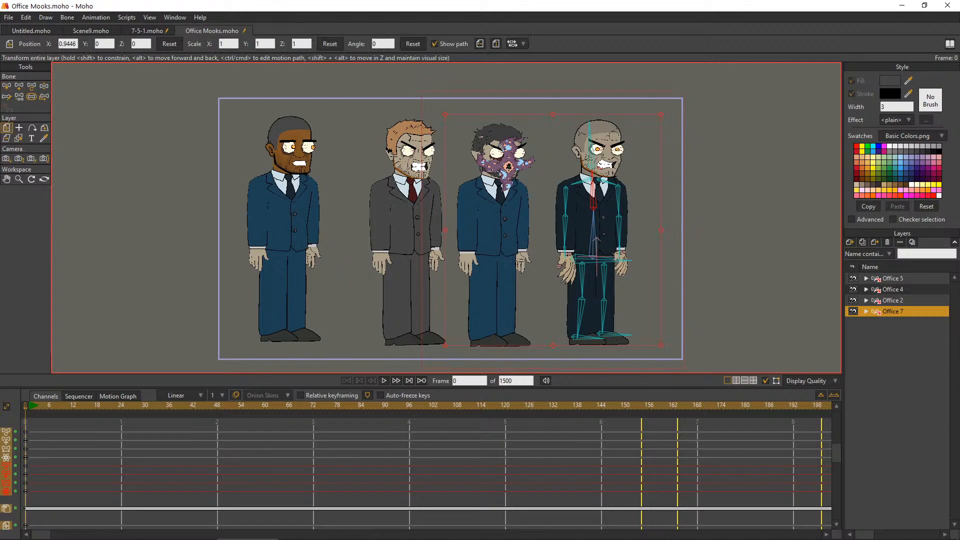
pyautogui.click(6, 179)
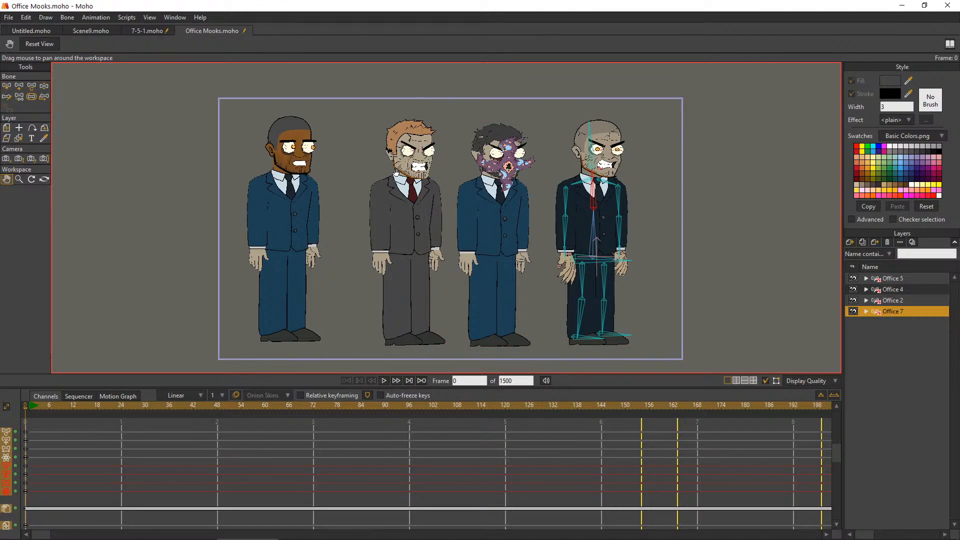
pyautogui.hotkey('ctrl', 's')
# Switch to the 7-5-1.moho project, view the whole hallway set and return to frame 0
pyautogui.click(147, 32)
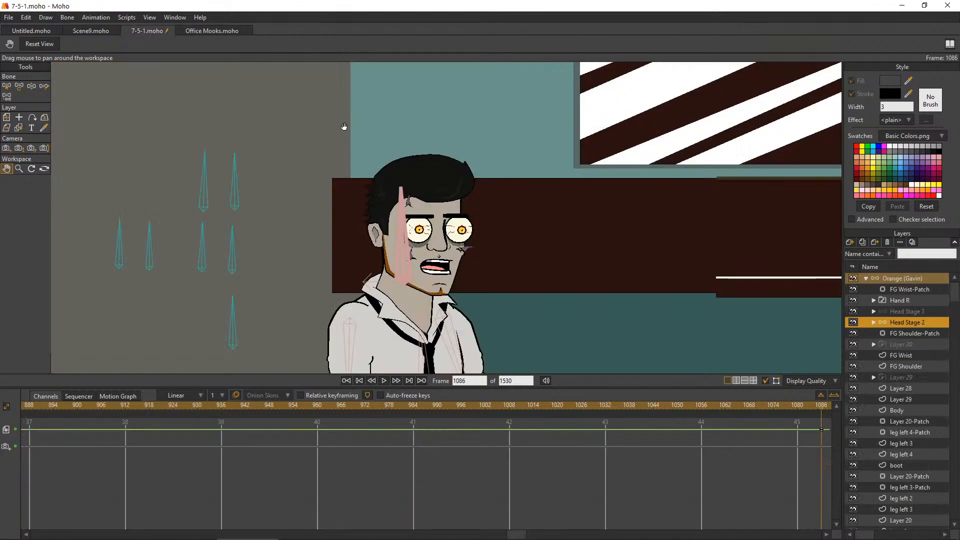
pyautogui.scroll(-5, 482, 142)
pyautogui.moveTo(676, 96); pyautogui.dragTo(494, 155)
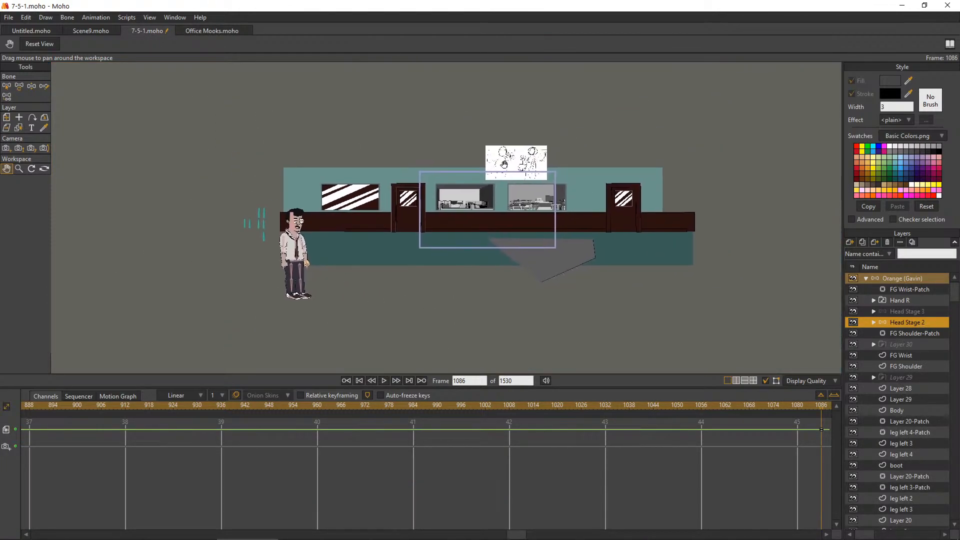
pyautogui.click(359, 380)
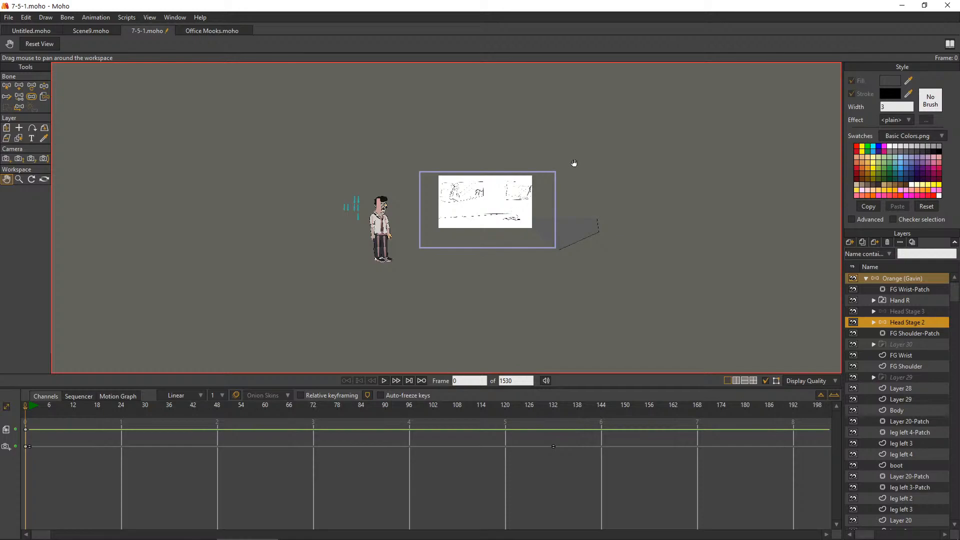
# Launch VEGAS Pro and dismiss its promotional welcome message
pyautogui.moveTo(350, 515)
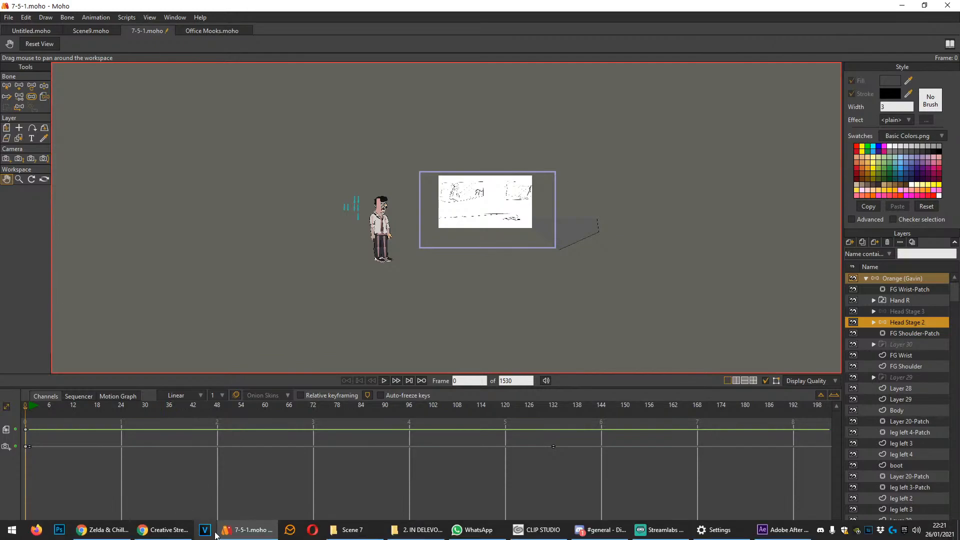
pyautogui.click(207, 529)
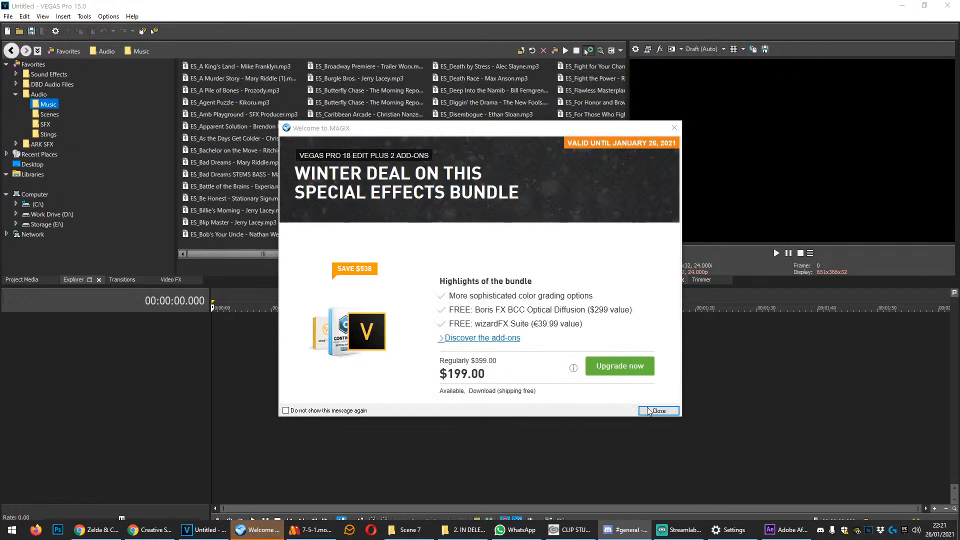
pyautogui.click(650, 414)
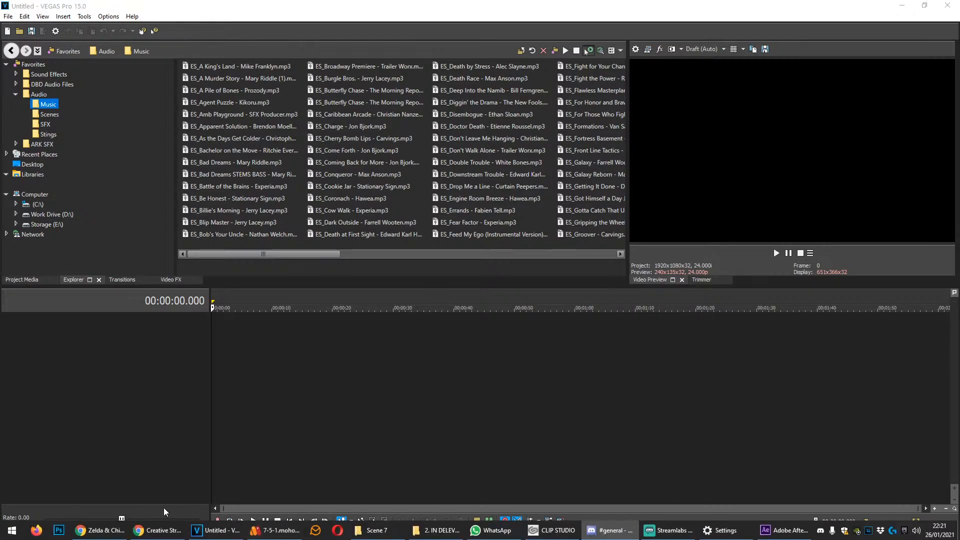
# Open the recent Complete.veg project from the Newmans Episode 1 scenes, ignoring all missing files and leaving them offline
pyautogui.click(8, 16)
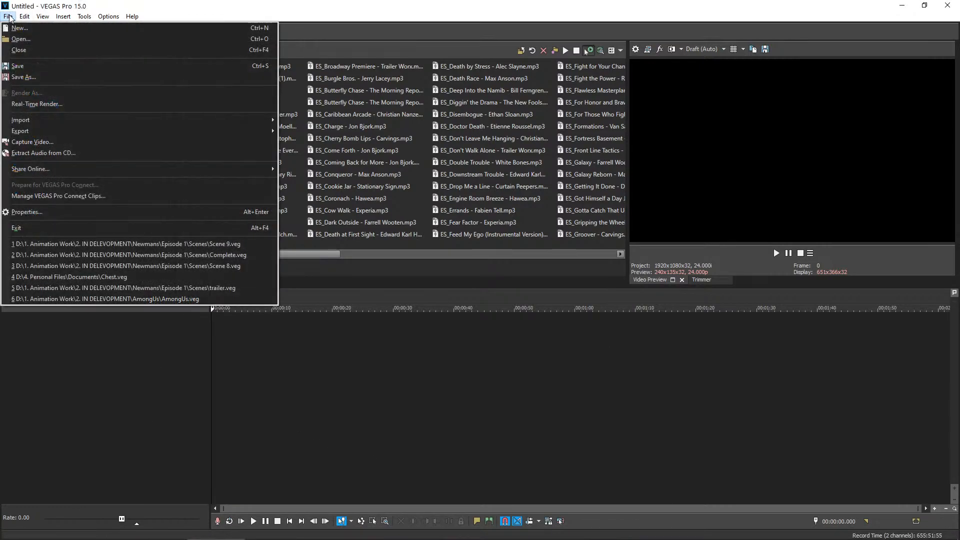
pyautogui.click(181, 256)
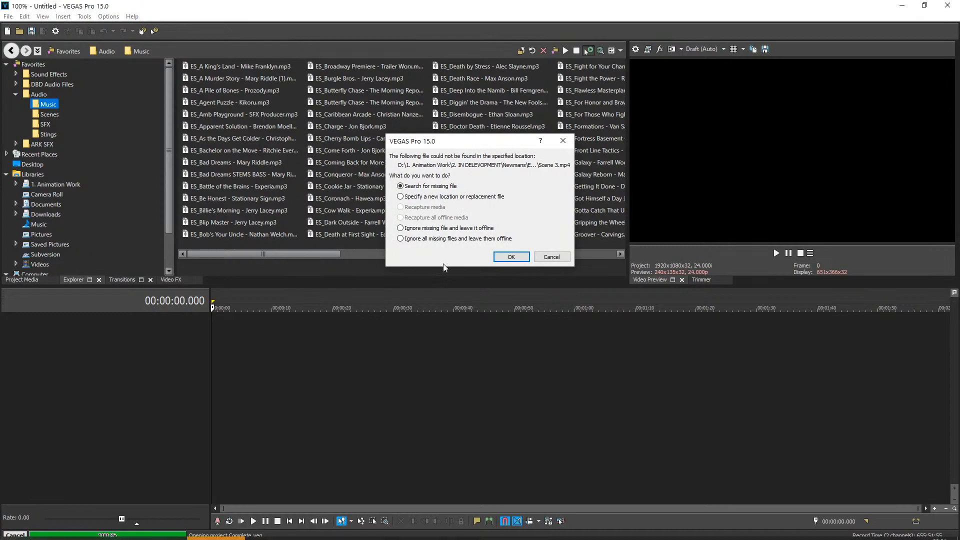
pyautogui.click(475, 239)
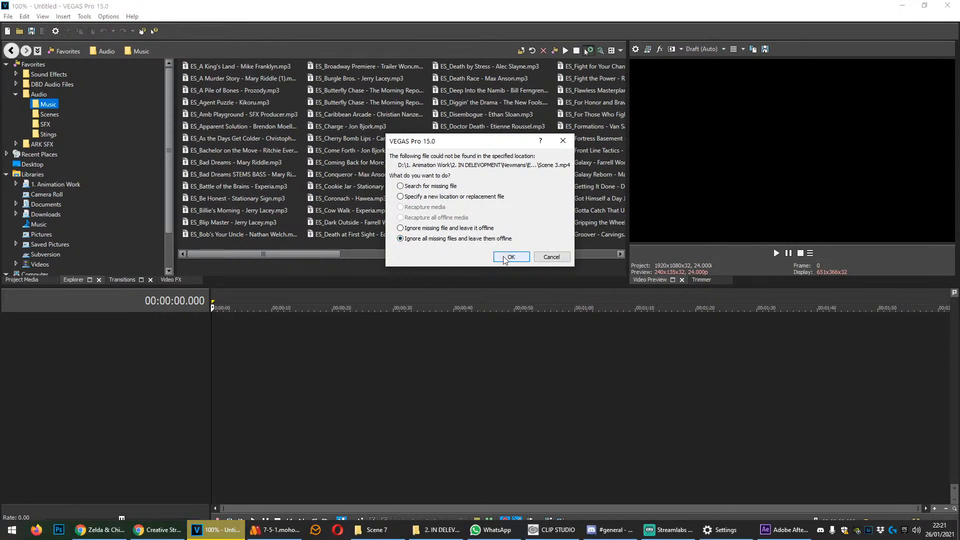
pyautogui.click(504, 257)
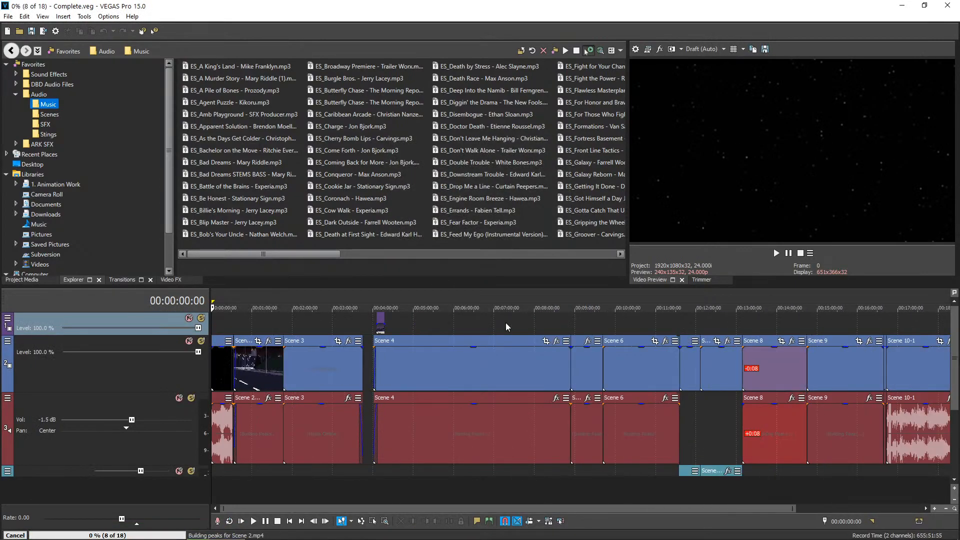
pyautogui.scroll(-1, 472, 371)
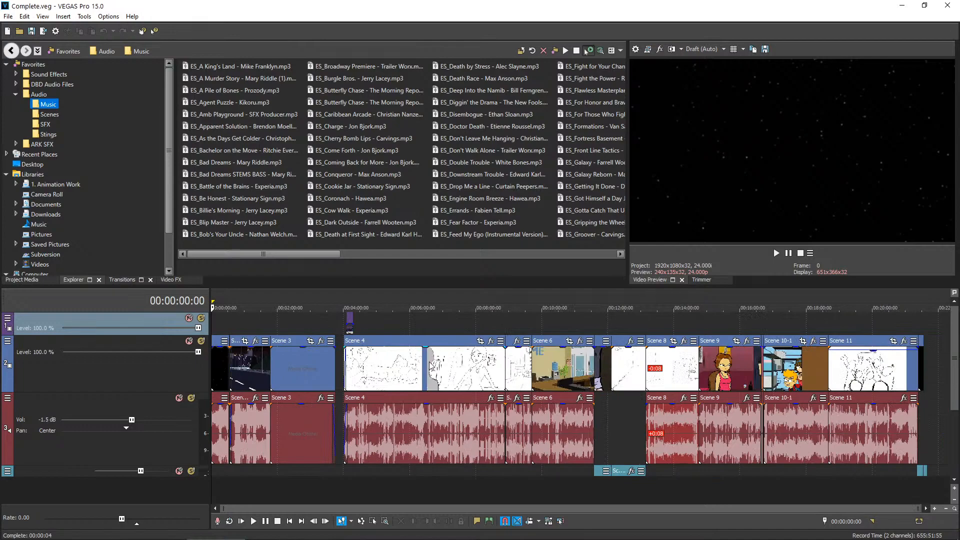
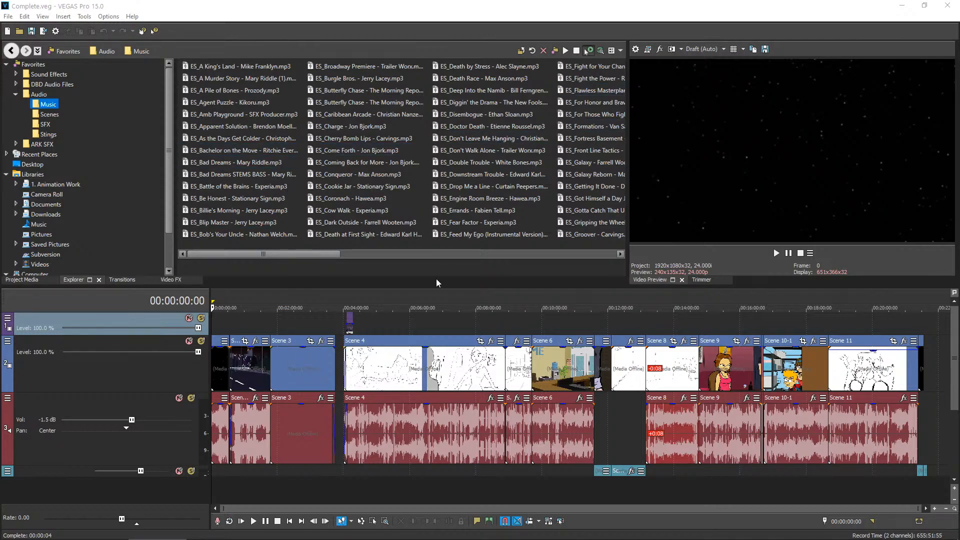
# Examine the opening of the episode timeline, from the title sequence through Scene 2_alt to the offline Scene 3 clip
pyautogui.scroll(2, 433, 369)
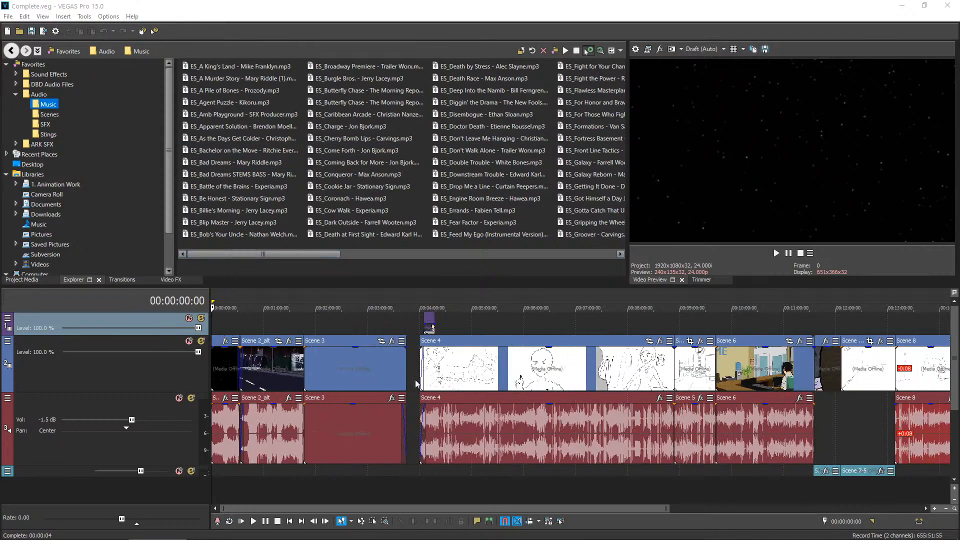
pyautogui.click(216, 332)
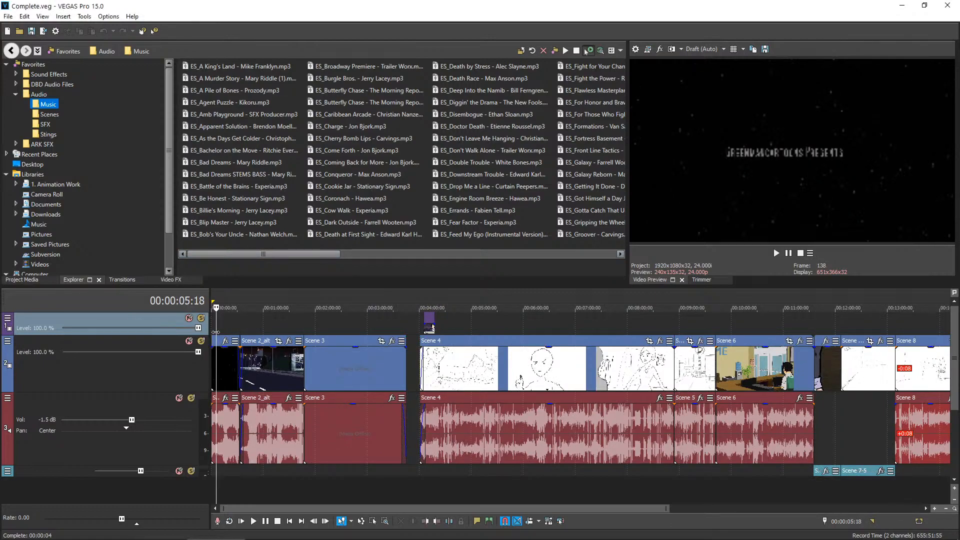
pyautogui.moveTo(216, 332); pyautogui.dragTo(301, 339)
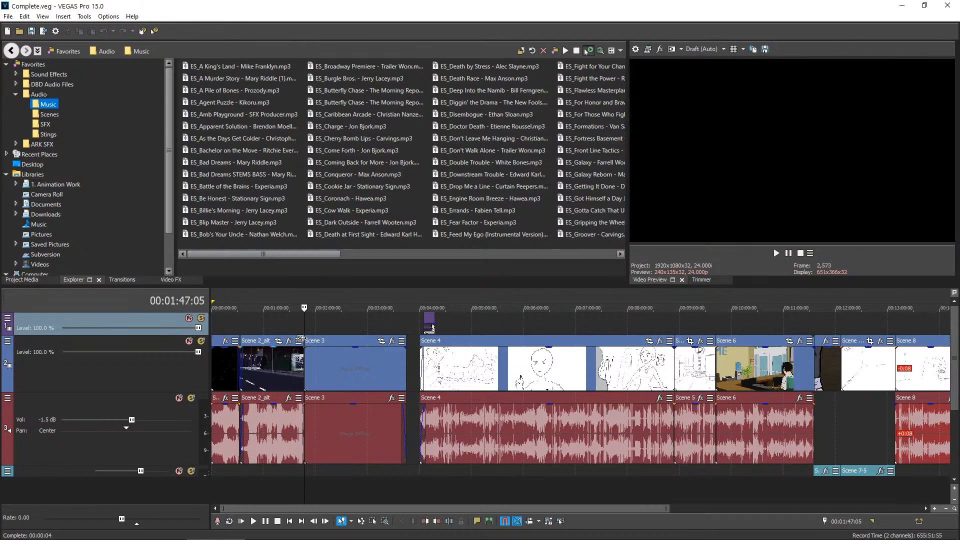
pyautogui.scroll(-2, 268, 356)
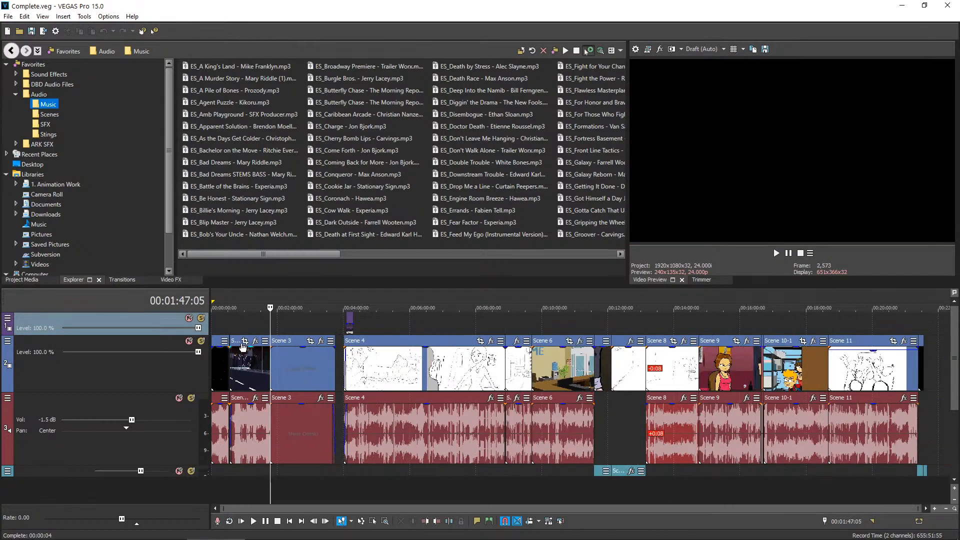
pyautogui.doubleClick(220, 364)
pyautogui.doubleClick(242, 374)
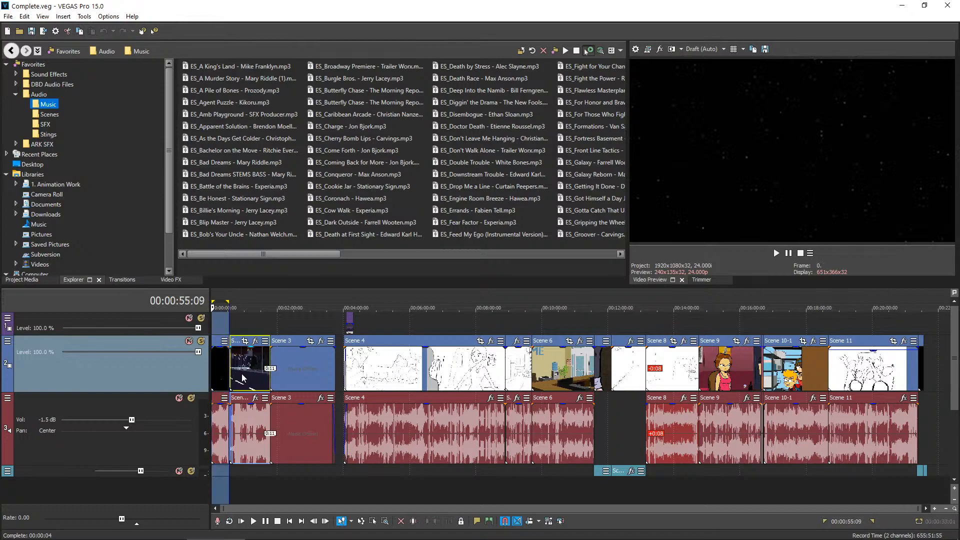
pyautogui.doubleClick(290, 370)
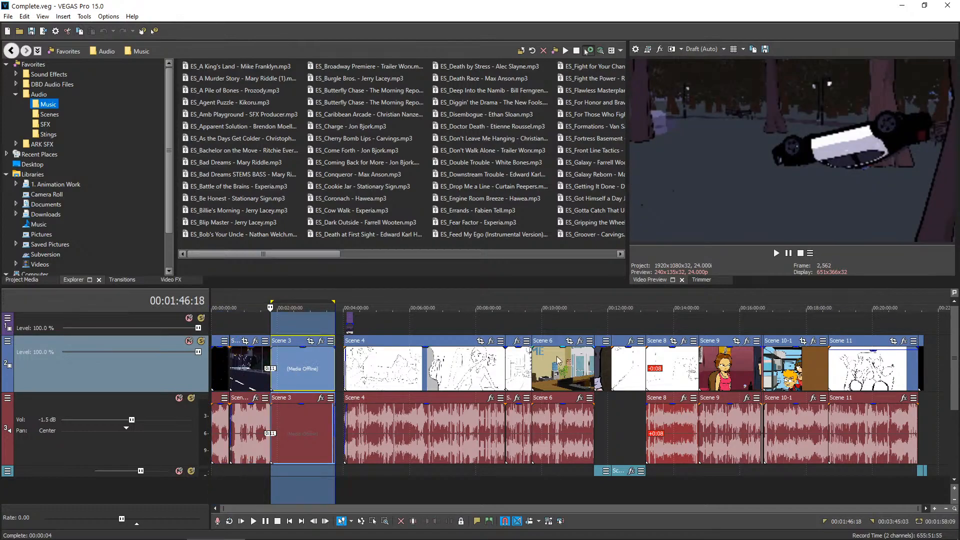
# Check the storyboard footage across Scene 4 and at the beginning of Scene 5
pyautogui.click(377, 325)
pyautogui.moveTo(373, 327); pyautogui.dragTo(461, 336)
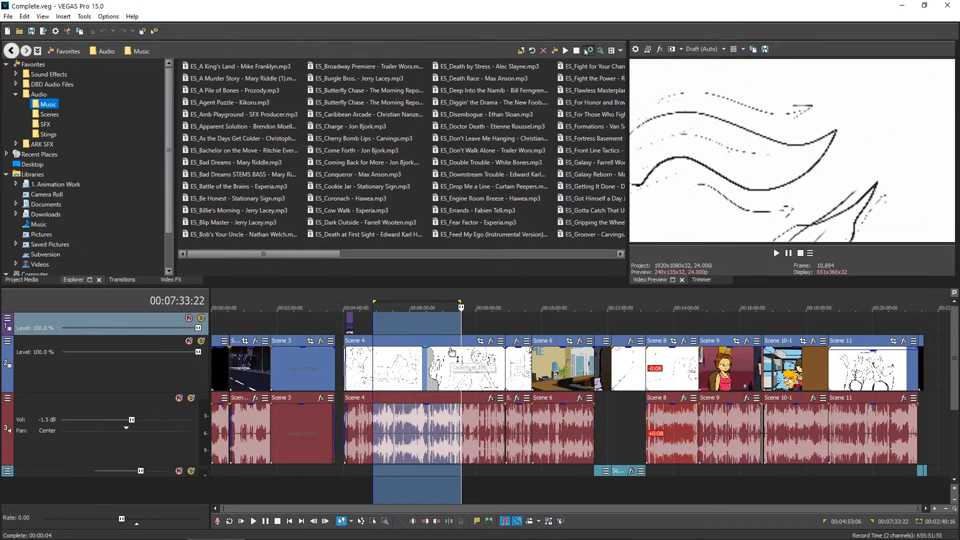
pyautogui.click(487, 323)
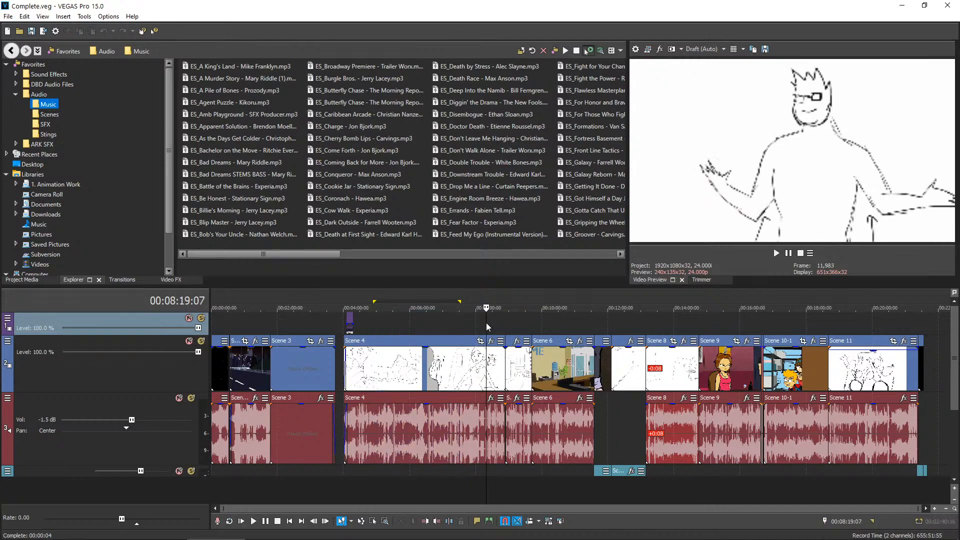
pyautogui.click(511, 326)
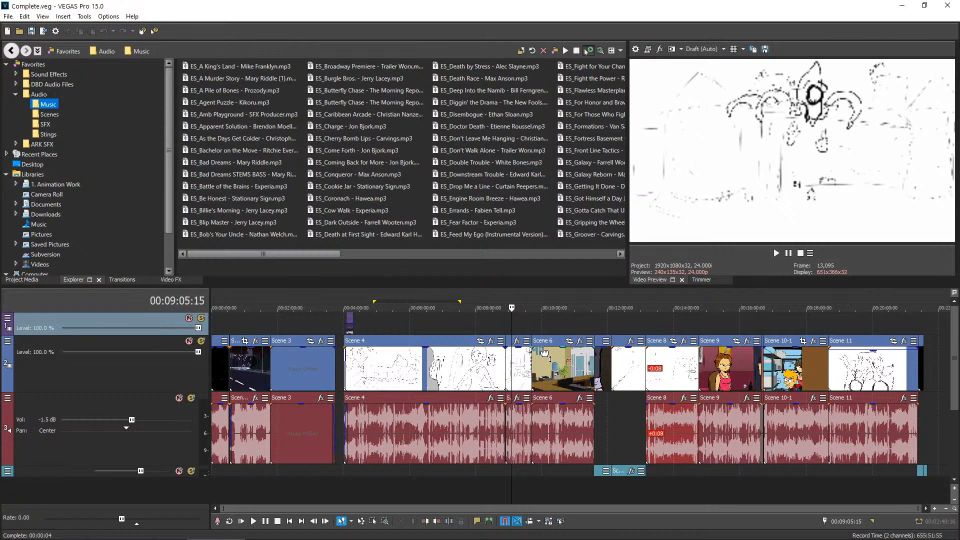
# Examine the animated office footage in the first half of Scene 6, scrubbing back and forth over its shots
pyautogui.click(531, 323)
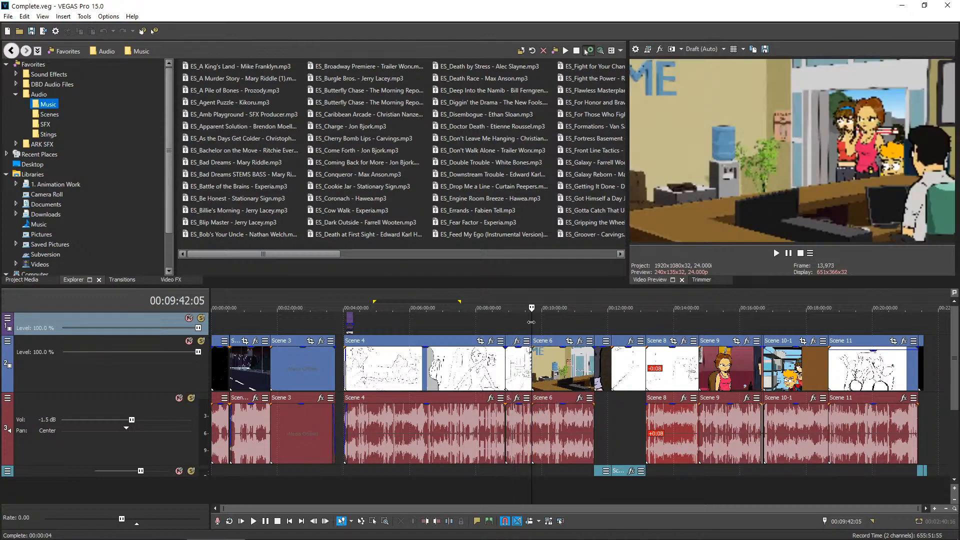
pyautogui.moveTo(538, 328); pyautogui.dragTo(545, 351)
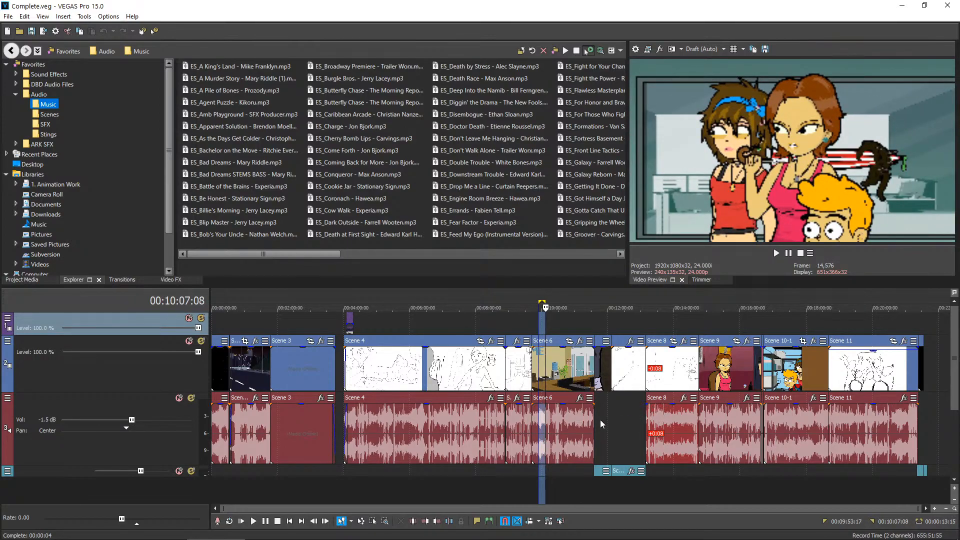
pyautogui.doubleClick(546, 317)
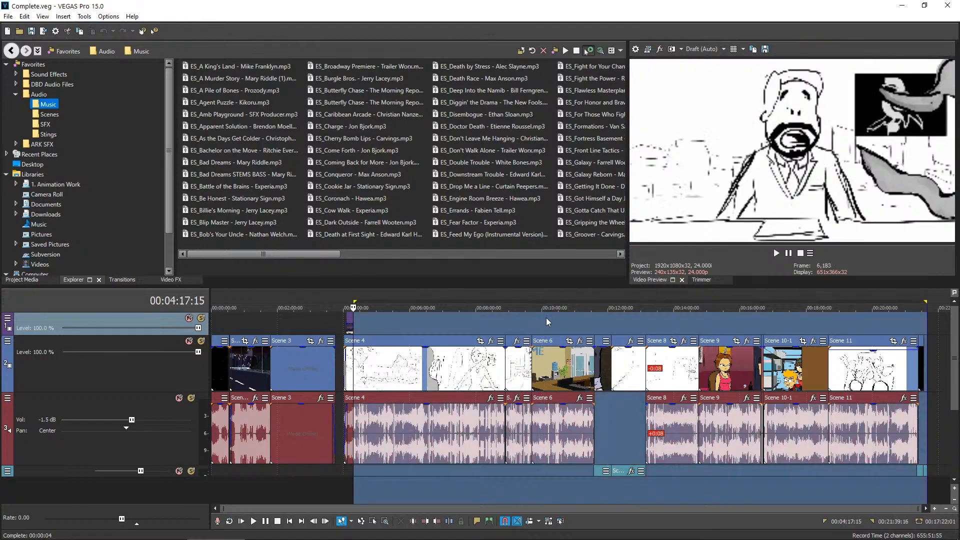
pyautogui.click(546, 317)
pyautogui.moveTo(546, 318); pyautogui.dragTo(548, 317)
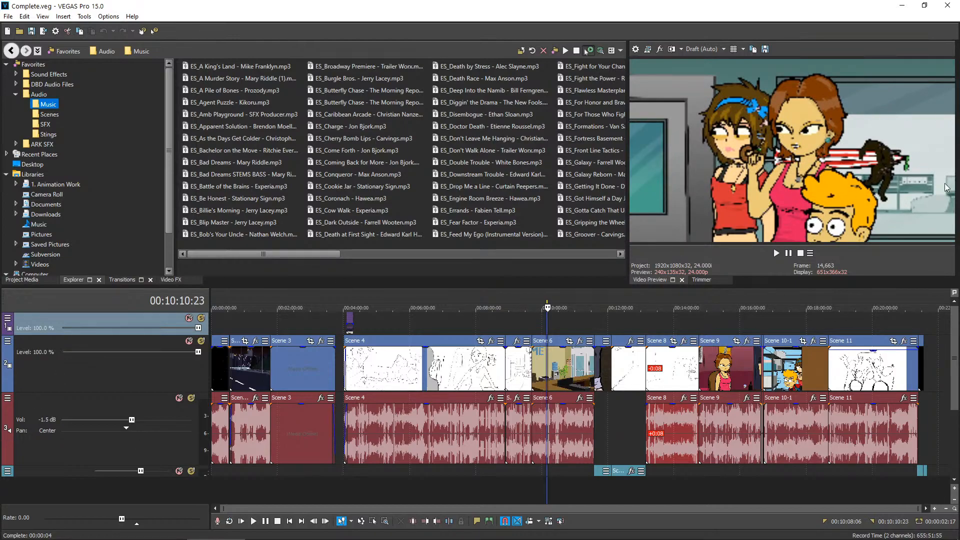
pyautogui.click(538, 322)
pyautogui.click(548, 319)
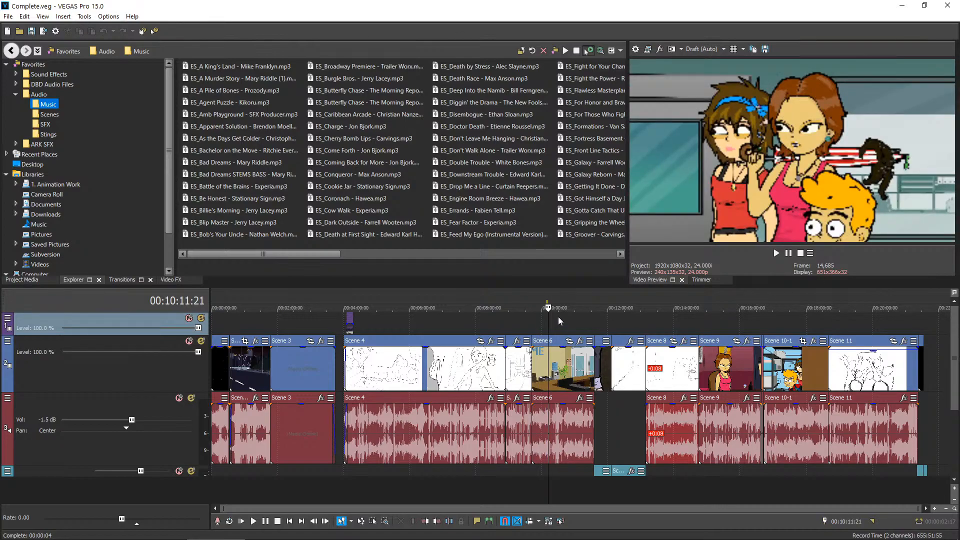
pyautogui.click(558, 317)
pyautogui.click(556, 317)
pyautogui.click(548, 316)
pyautogui.moveTo(546, 317); pyautogui.dragTo(568, 314)
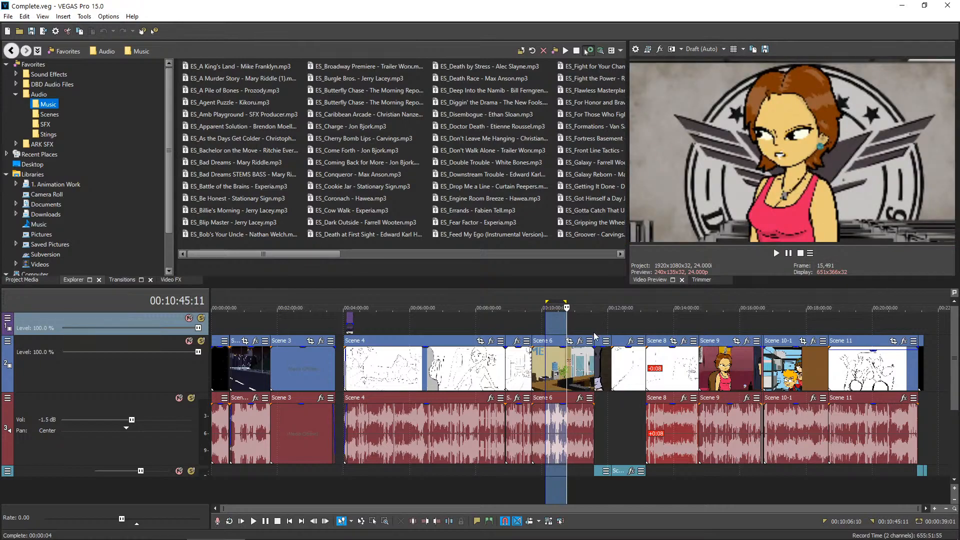
# Set the video preview quality to Best (Auto) and review the Scene 6 shots at that quality
pyautogui.click(713, 50)
pyautogui.moveTo(721, 97)
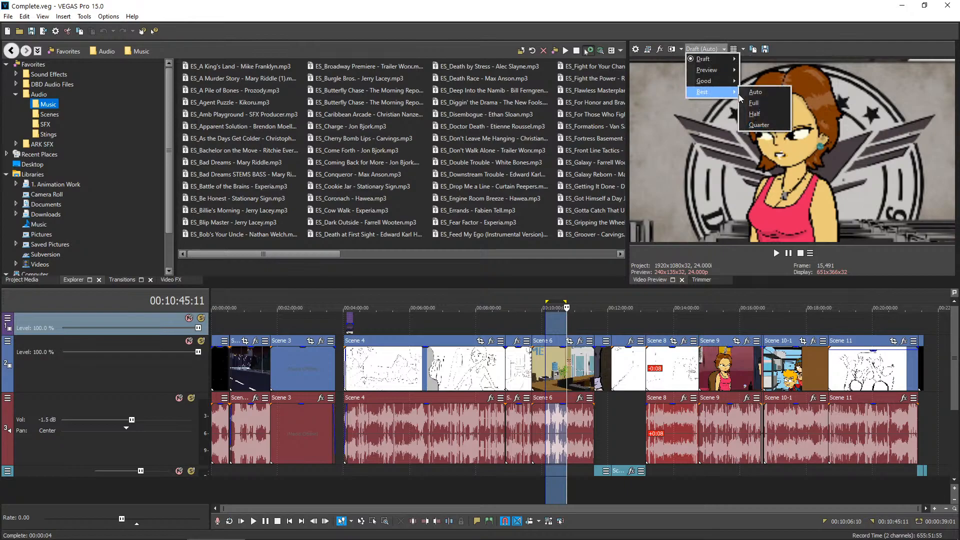
pyautogui.click(755, 92)
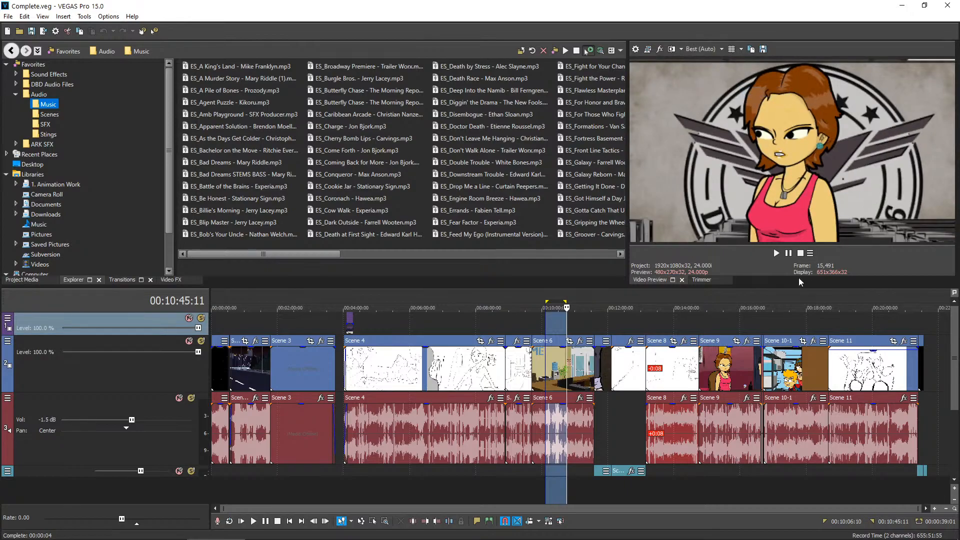
pyautogui.click(548, 331)
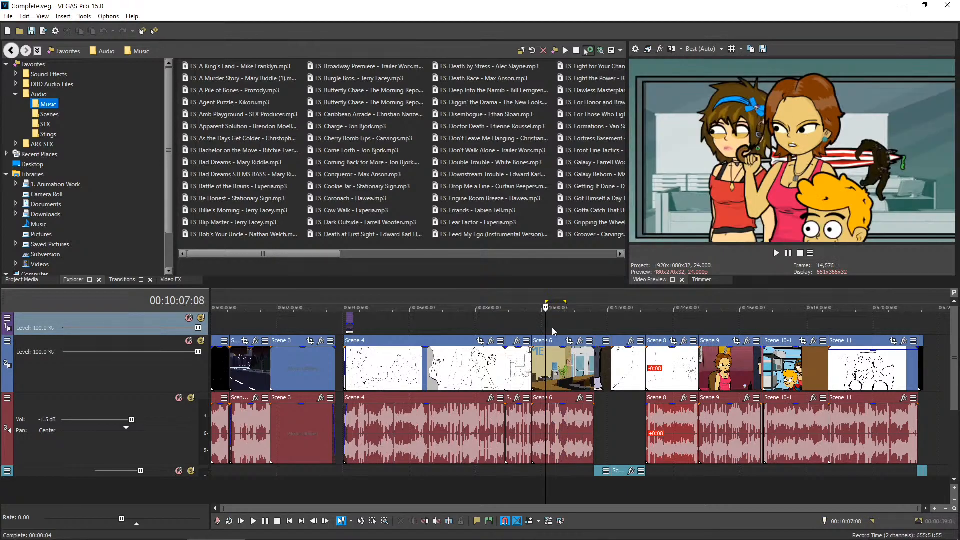
pyautogui.click(553, 331)
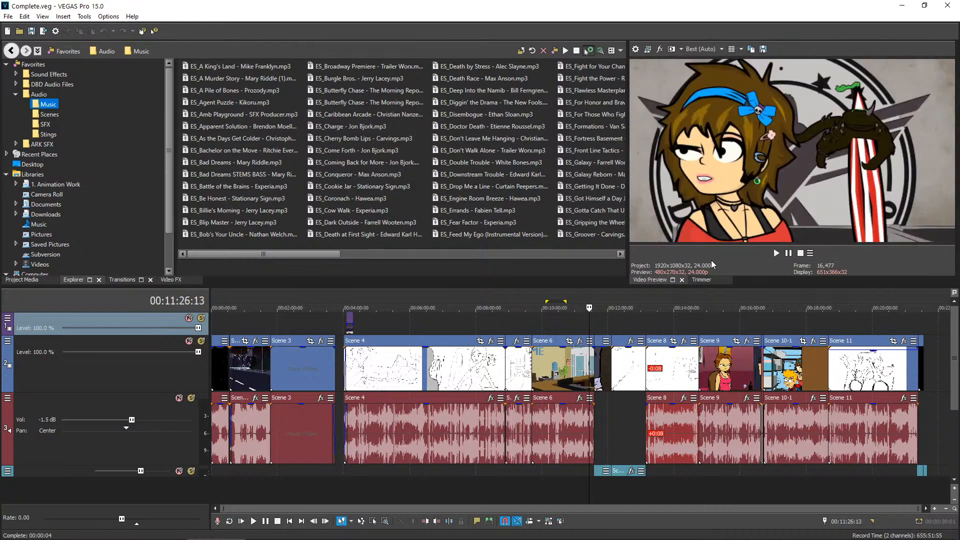
# Set the video preview quality to Draft (Auto)
pyautogui.click(700, 52)
pyautogui.moveTo(710, 59)
pyautogui.click(756, 60)
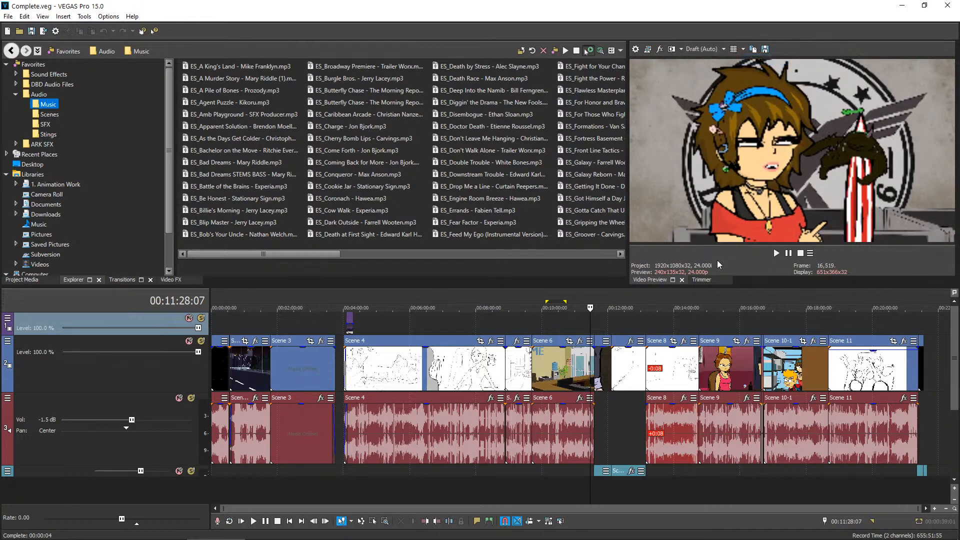
# Review the Scene 7 clips between Scene 6 and Scene 8, playing from their animated opening into the storyboard part
pyautogui.click(594, 317)
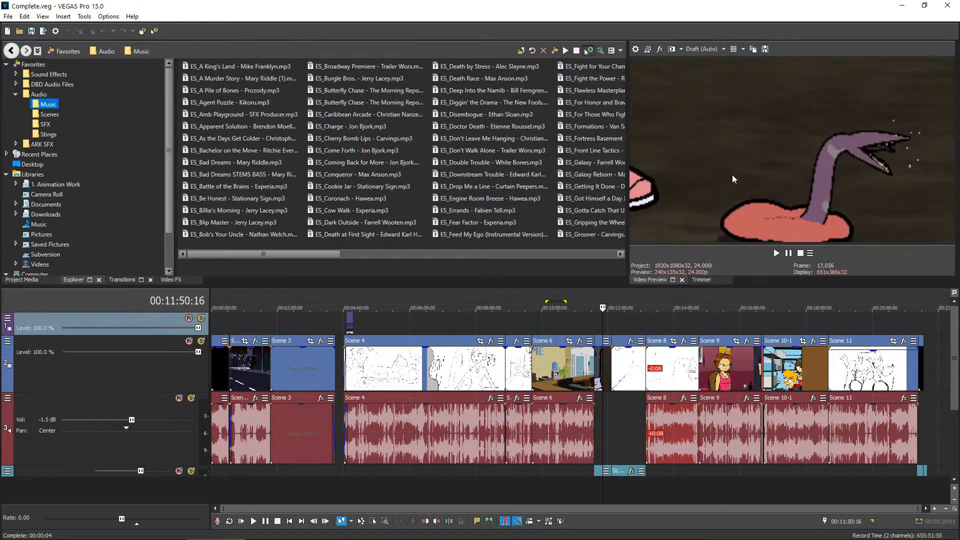
pyautogui.press('Left')
pyautogui.press('Right')
pyautogui.press('space')
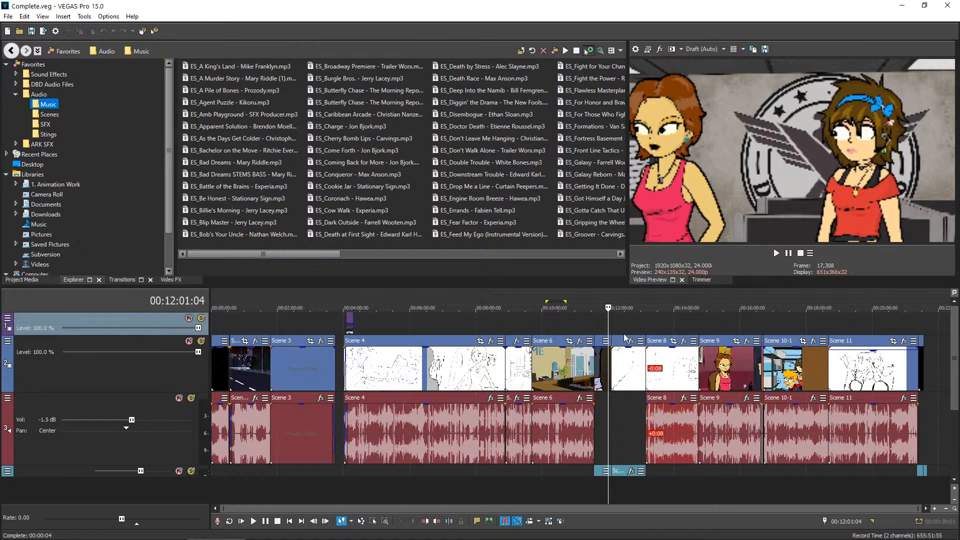
pyautogui.press('space')
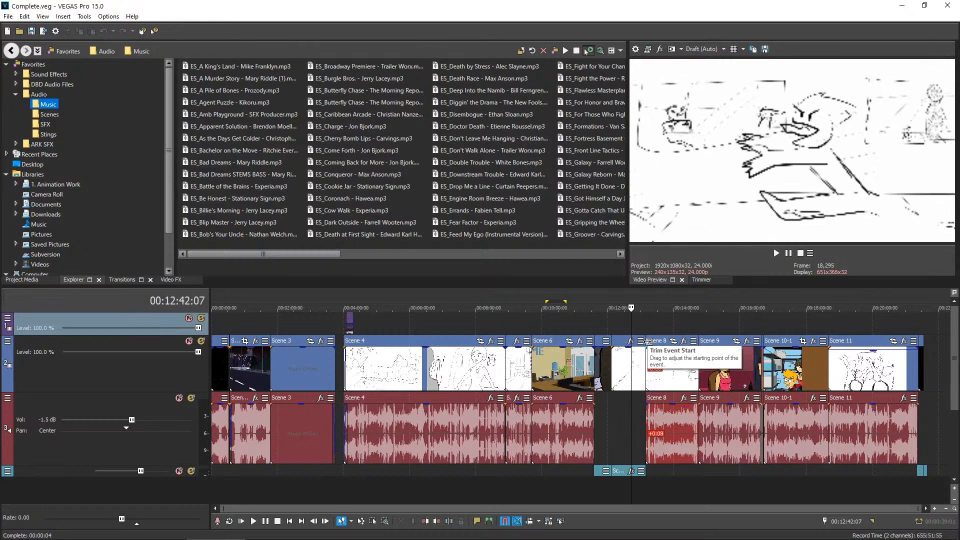
# Check the frames at the start of Scene 9, just before Scene 10-1 and at the very end of the timeline
pyautogui.click(700, 325)
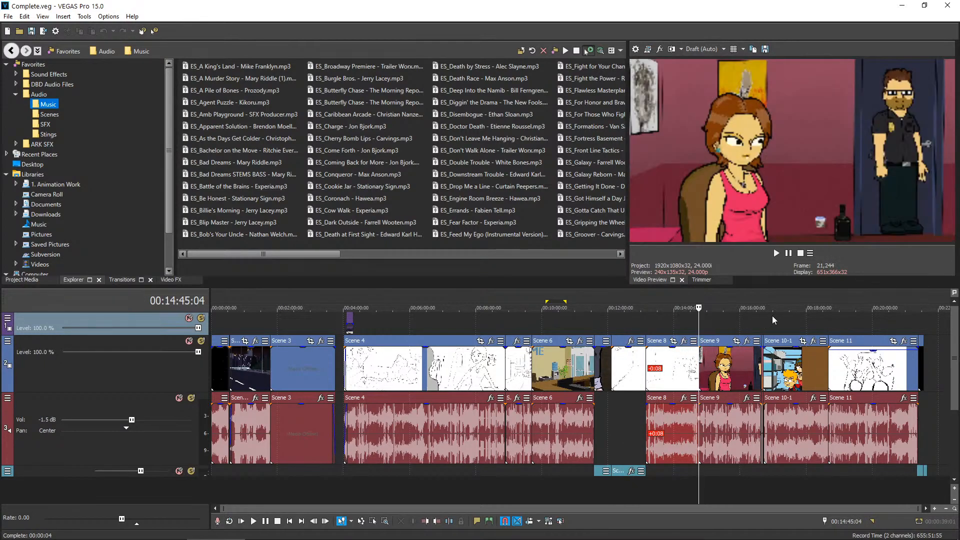
pyautogui.click(762, 316)
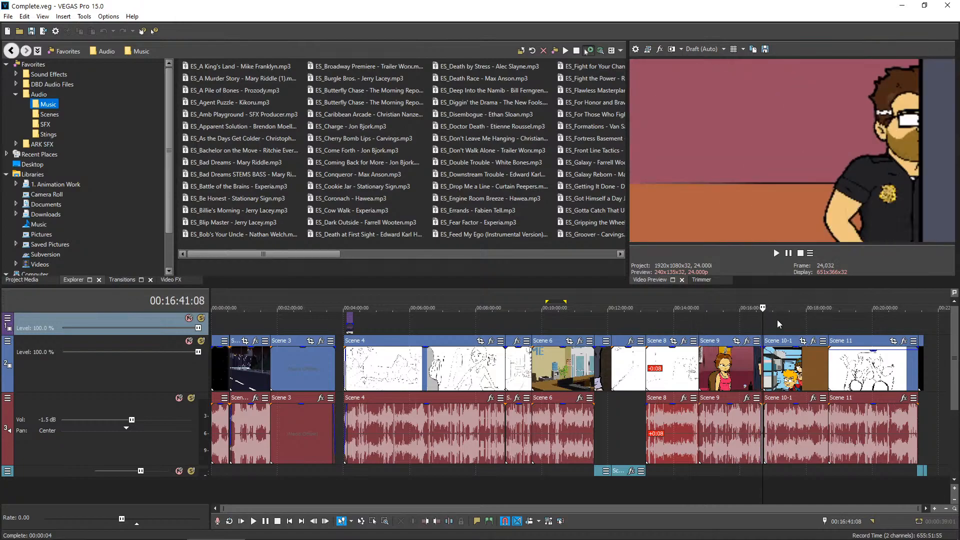
pyautogui.click(931, 325)
pyautogui.click(925, 325)
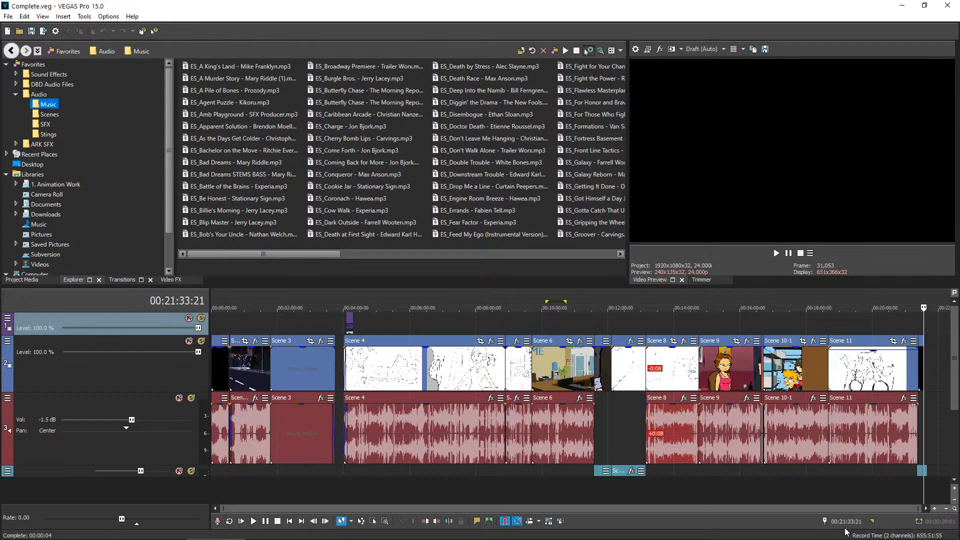
# Go backward through the end credits to the last shots of Scene 11
pyautogui.click(926, 452)
pyautogui.press('Left')
pyautogui.press('Left')
pyautogui.press('Left')
pyautogui.press('Left')
pyautogui.press('Left')
pyautogui.press('Left')
pyautogui.press('Left')
pyautogui.press('Left')
pyautogui.press('Left')
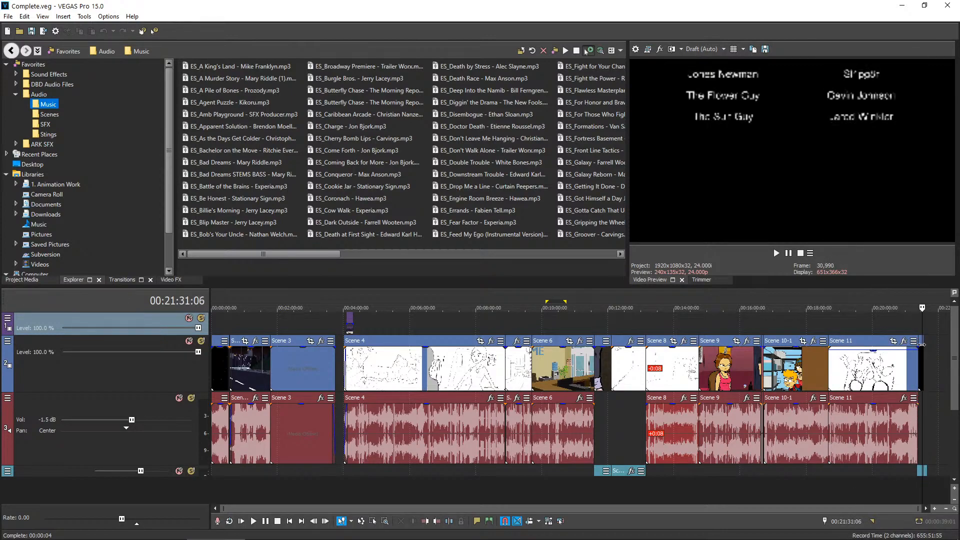
pyautogui.press('Left')
pyautogui.press('Left')
pyautogui.press('Left')
pyautogui.press('Left')
pyautogui.press('Left')
pyautogui.press('Left')
pyautogui.press('Left')
pyautogui.press('Left')
pyautogui.press('Left')
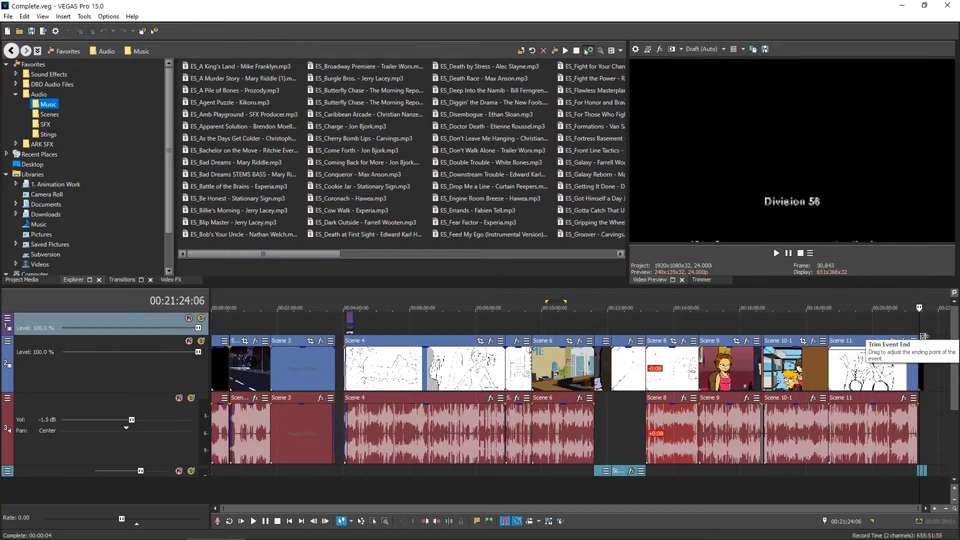
pyautogui.press('Left')
pyautogui.press('Left')
pyautogui.press('Left')
pyautogui.press('Left')
pyautogui.press('Left')
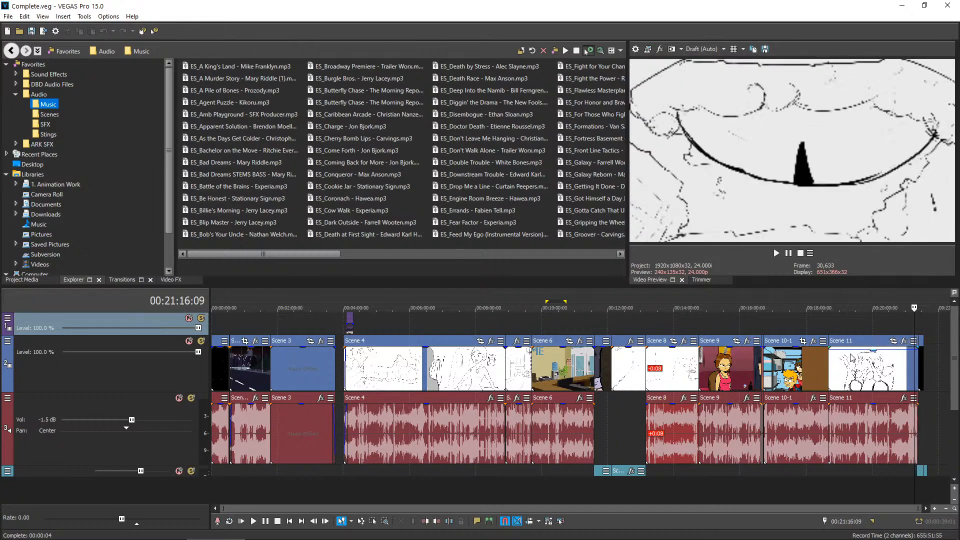
# Check the storyboard footage in the first part of Scene 11
pyautogui.click(851, 323)
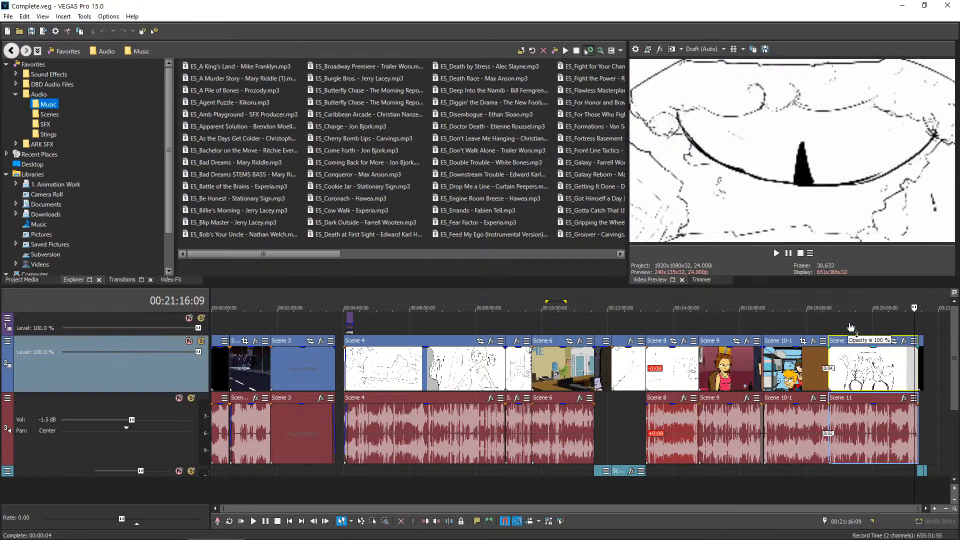
pyautogui.press('Right')
pyautogui.press('Right')
pyautogui.press('Right')
pyautogui.press('Right')
pyautogui.press('Right')
pyautogui.press('Right')
pyautogui.press('Right')
pyautogui.press('Right')
pyautogui.press('Right')
pyautogui.press('Right')
pyautogui.press('Right')
pyautogui.press('Right')
pyautogui.press('Right')
pyautogui.press('Right')
pyautogui.press('Right')
pyautogui.press('Right')
pyautogui.press('Right')
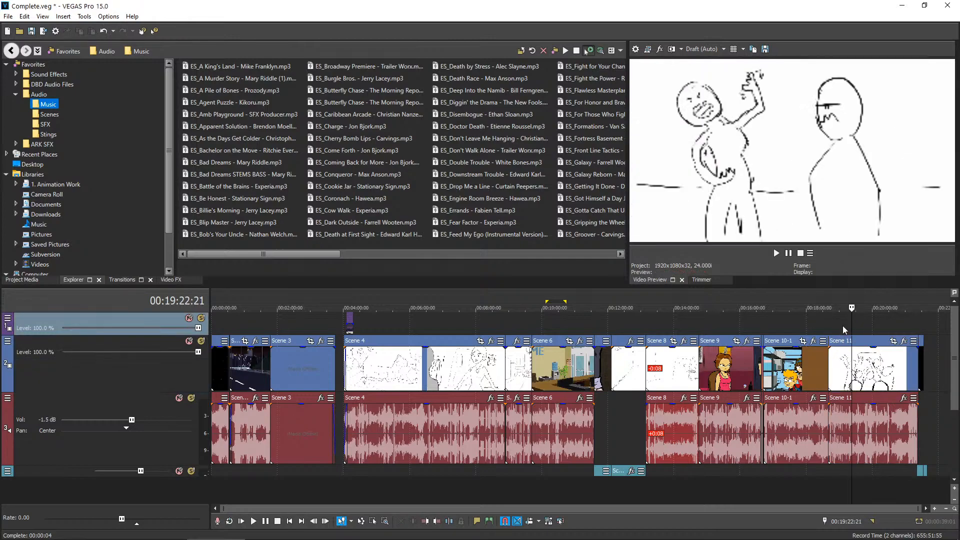
# Move back through the animated warehouse shots in Scene 10-1
pyautogui.click(809, 323)
pyautogui.press('Left')
pyautogui.press('Left')
pyautogui.press('Left')
pyautogui.press('Left')
pyautogui.press('Left')
pyautogui.press('Left')
pyautogui.press('Left')
pyautogui.press('Left')
pyautogui.press('Left')
pyautogui.press('Left')
pyautogui.press('Left')
pyautogui.press('Left')
pyautogui.press('Left')
pyautogui.press('Left')
pyautogui.press('Left')
pyautogui.press('Left')
pyautogui.press('Left')
pyautogui.press('Left')
pyautogui.press('Left')
pyautogui.press('Left')
pyautogui.press('Left')
pyautogui.press('Left')
pyautogui.press('Left')
pyautogui.press('Left')
pyautogui.press('Left')
pyautogui.press('Left')
pyautogui.press('Left')
pyautogui.press('Left')
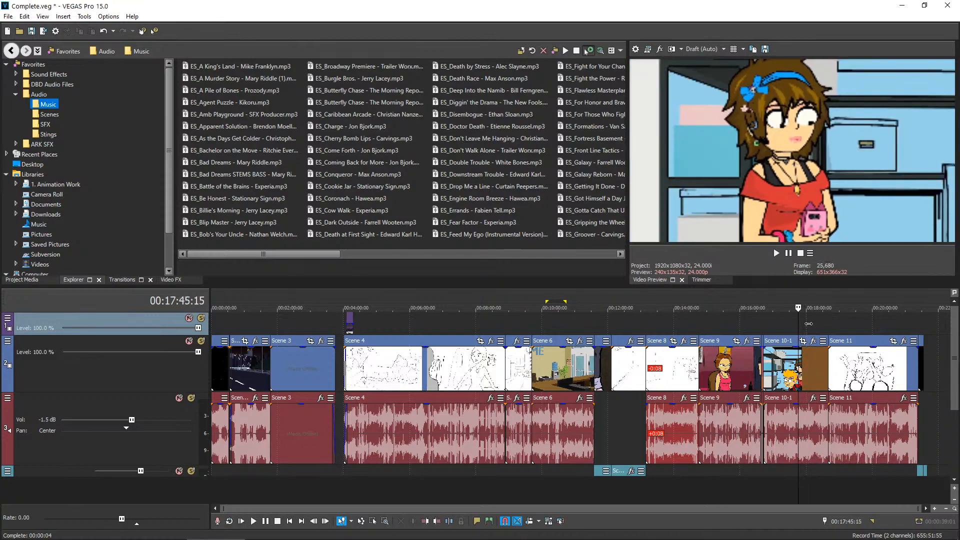
pyautogui.press('Left')
pyautogui.press('Left')
pyautogui.press('Left')
pyautogui.press('Left')
pyautogui.press('Left')
pyautogui.press('Left')
pyautogui.press('Left')
pyautogui.press('Left')
pyautogui.press('Left')
pyautogui.press('Left')
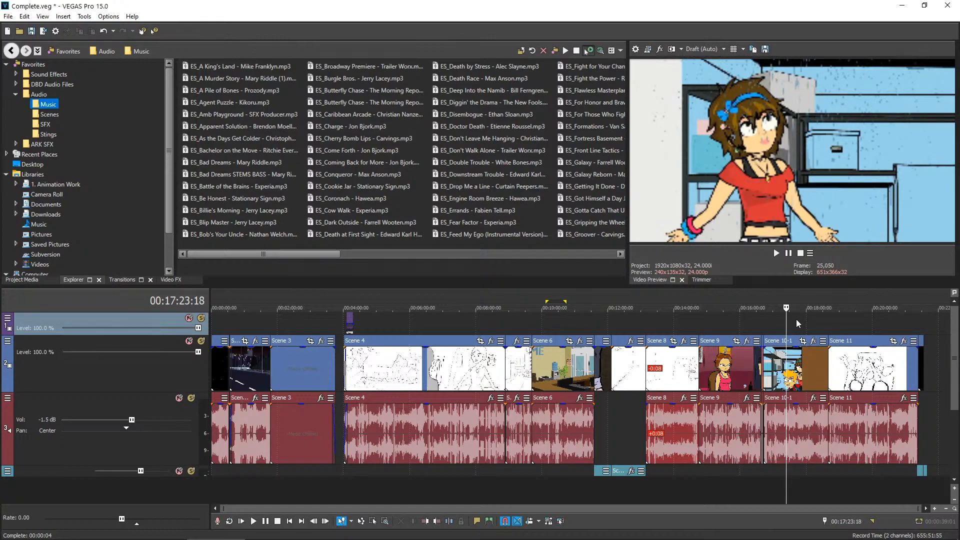
# Play Scene 10-1, and check earlier frames back to the end of Scene 9
pyautogui.press('space')
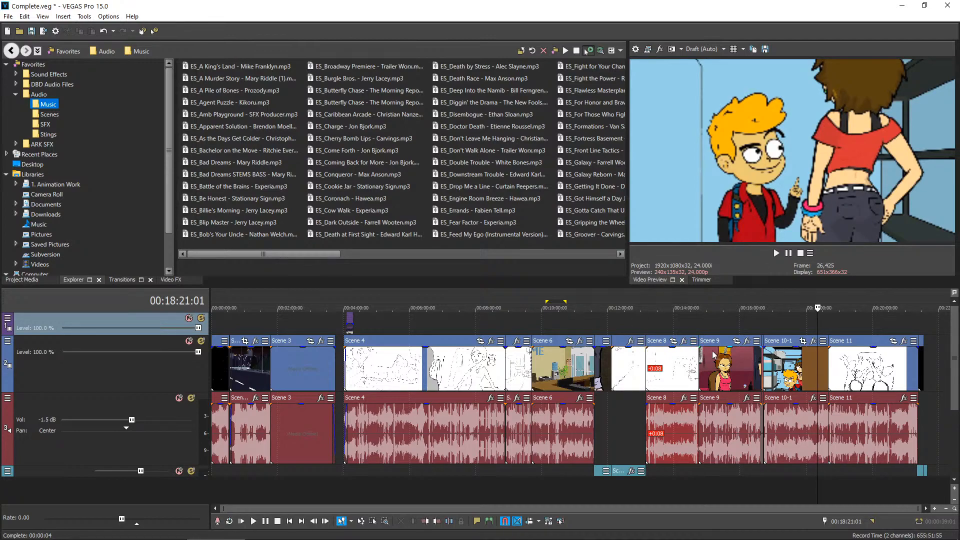
pyautogui.click(806, 323)
pyautogui.click(783, 325)
pyautogui.click(749, 329)
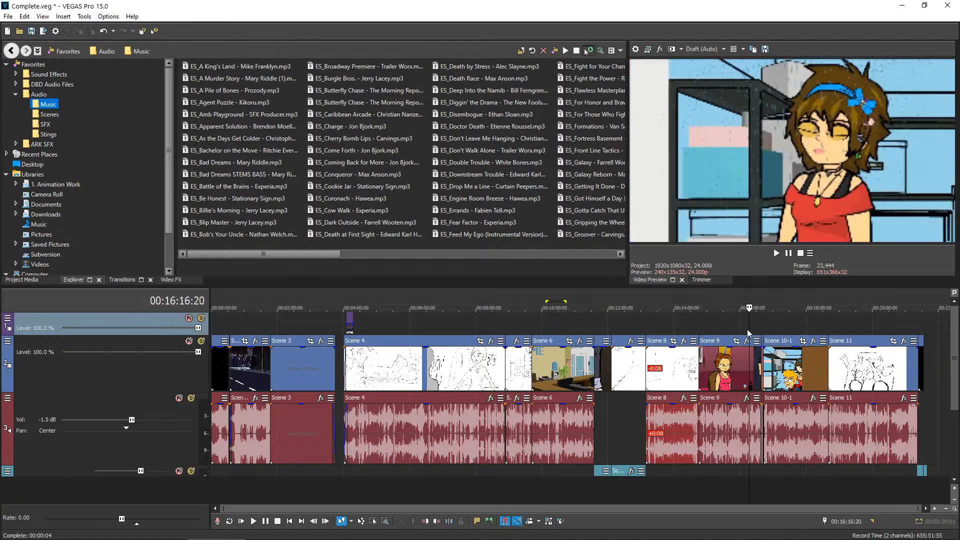
# Check the storyboard frames in Scene 8 and the clip before it, and look up today's date in the system calendar
pyautogui.click(687, 325)
pyautogui.click(659, 328)
pyautogui.click(686, 317)
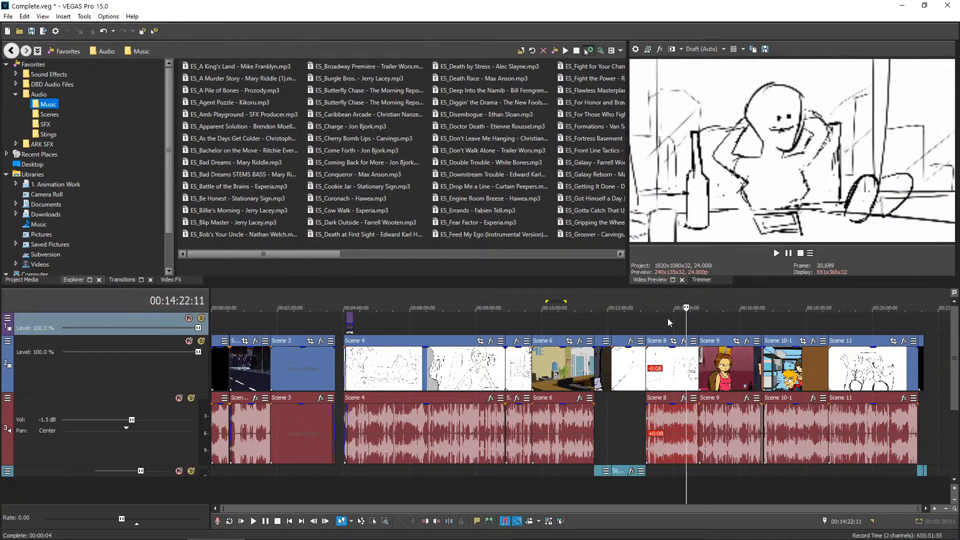
pyautogui.click(629, 319)
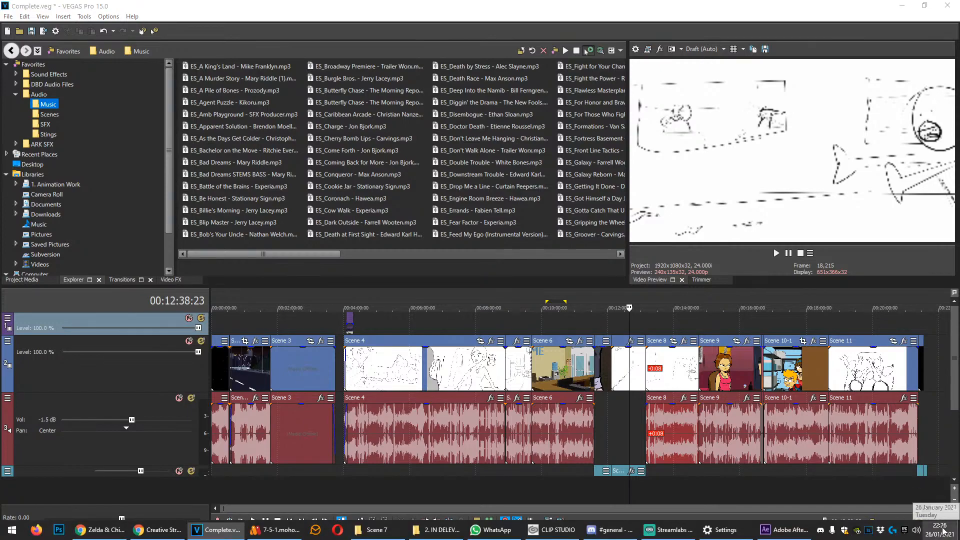
pyautogui.click(939, 530)
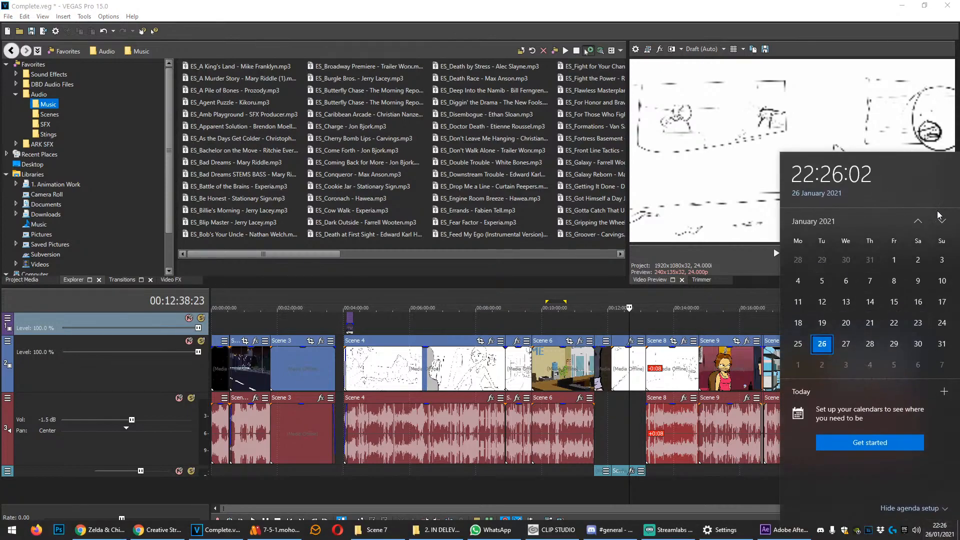
pyautogui.click(712, 321)
# Try moving the Scene 9 clip slightly earlier on the timeline, and restore its original position
pyautogui.click(739, 367)
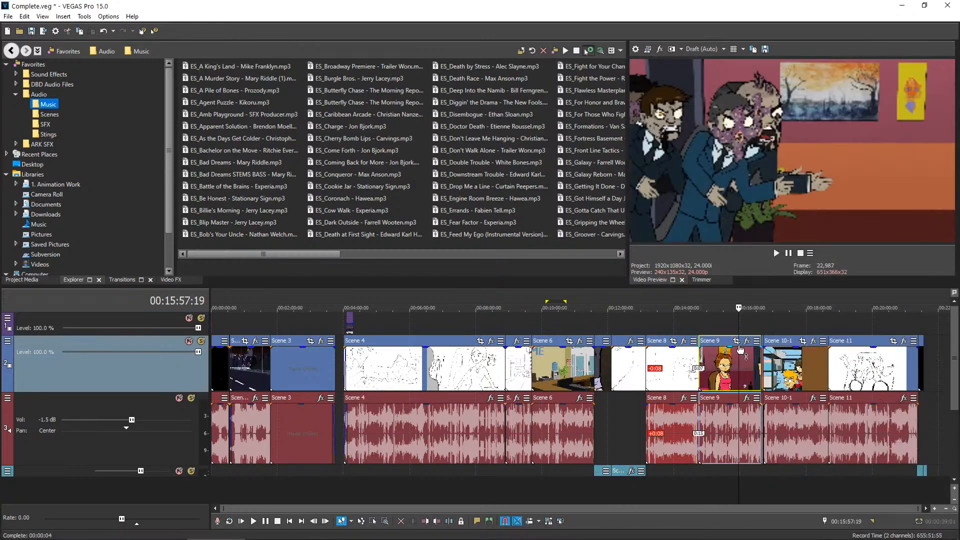
pyautogui.click(722, 366)
pyautogui.moveTo(748, 378); pyautogui.dragTo(742, 378)
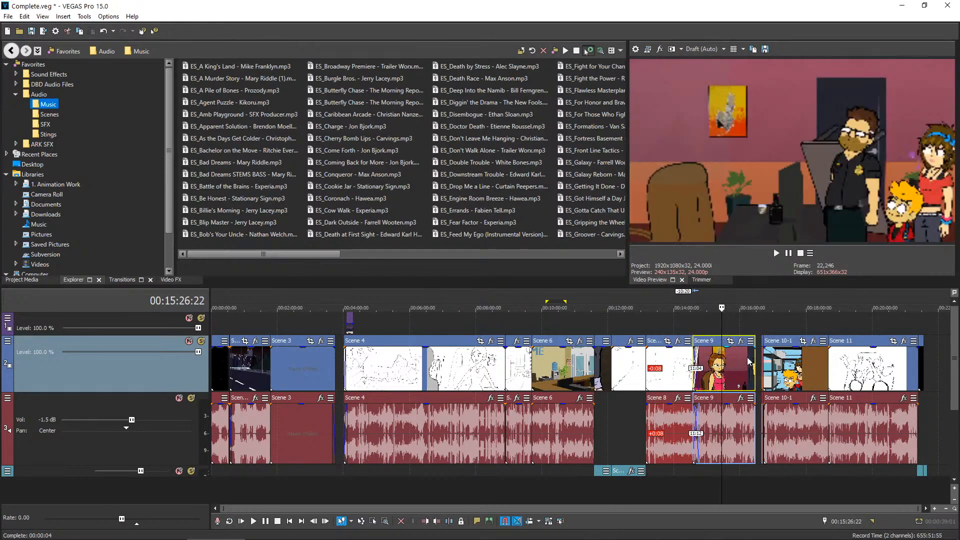
pyautogui.moveTo(753, 422); pyautogui.dragTo(756, 423)
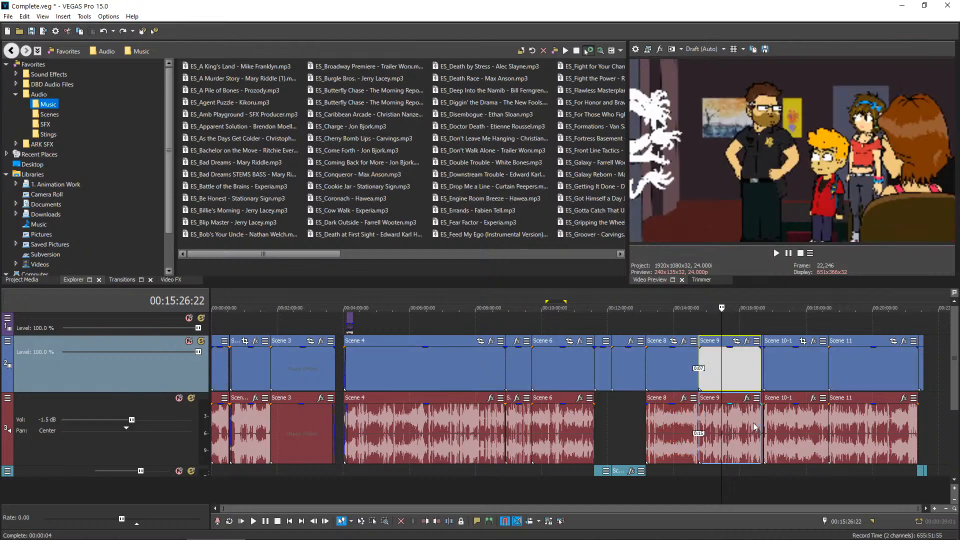
# Check the animated shots near the end of Scene 9, including the zombie attack
pyautogui.click(752, 315)
pyautogui.click(760, 317)
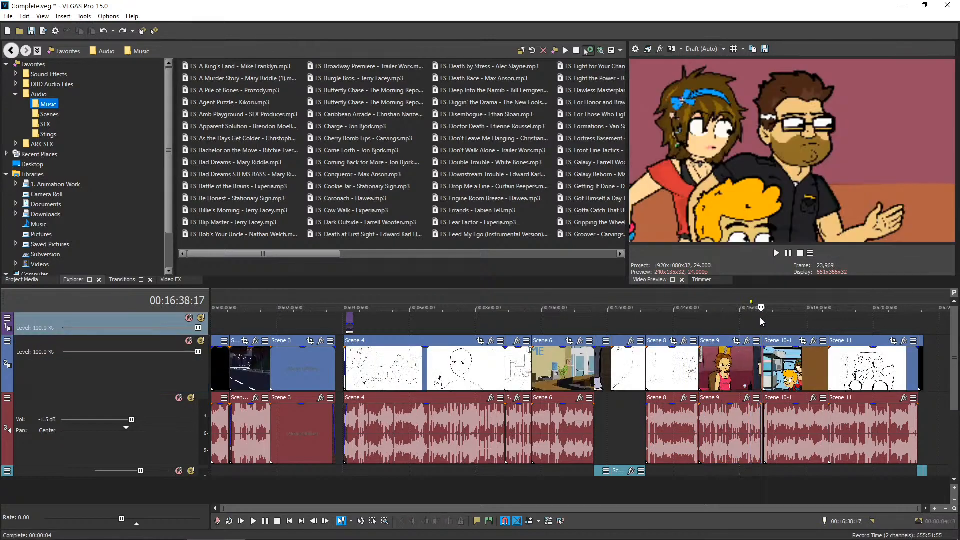
pyautogui.click(751, 316)
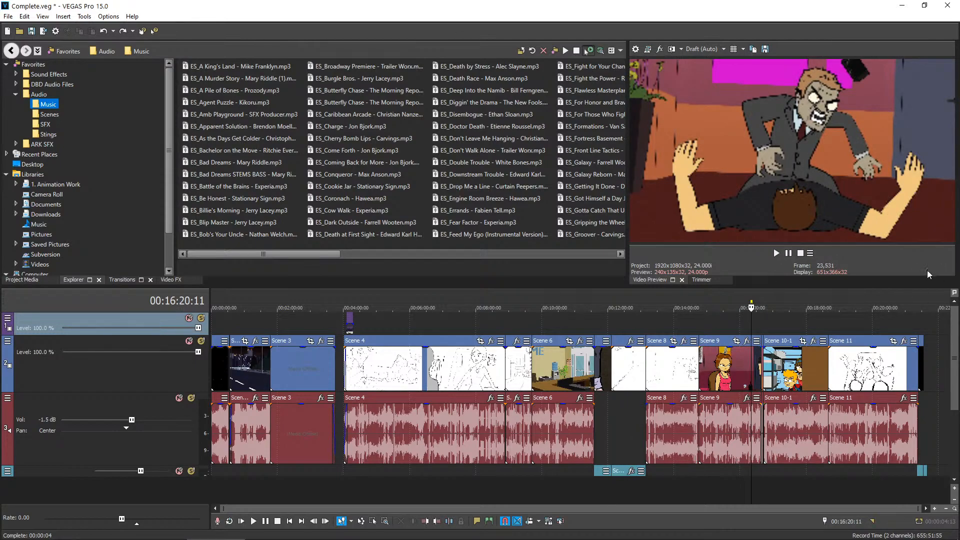
# Select the full spans of Scene 11, Scene 8 and Scene 4 in turn, going through them twice to compare their durations
pyautogui.click(849, 365)
pyautogui.doubleClick(849, 364)
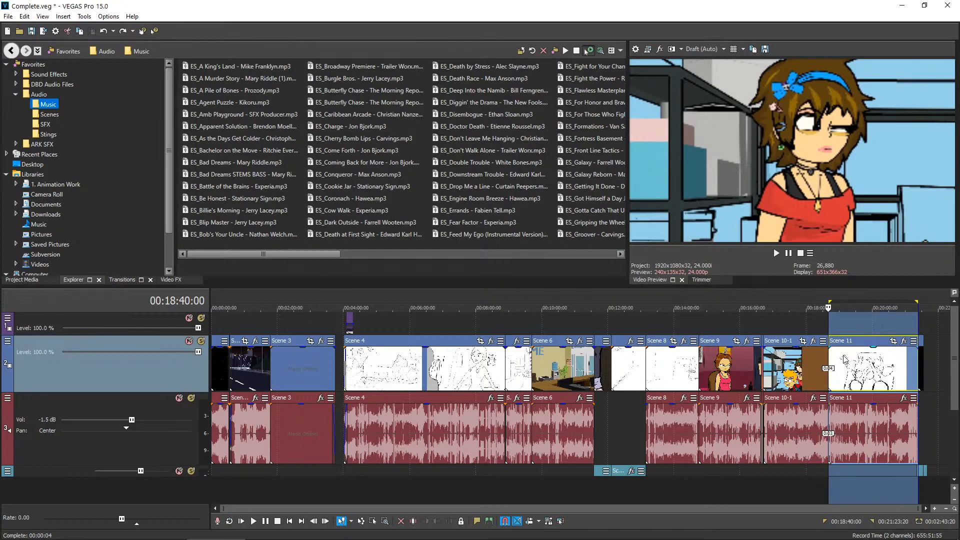
pyautogui.click(677, 354)
pyautogui.doubleClick(673, 369)
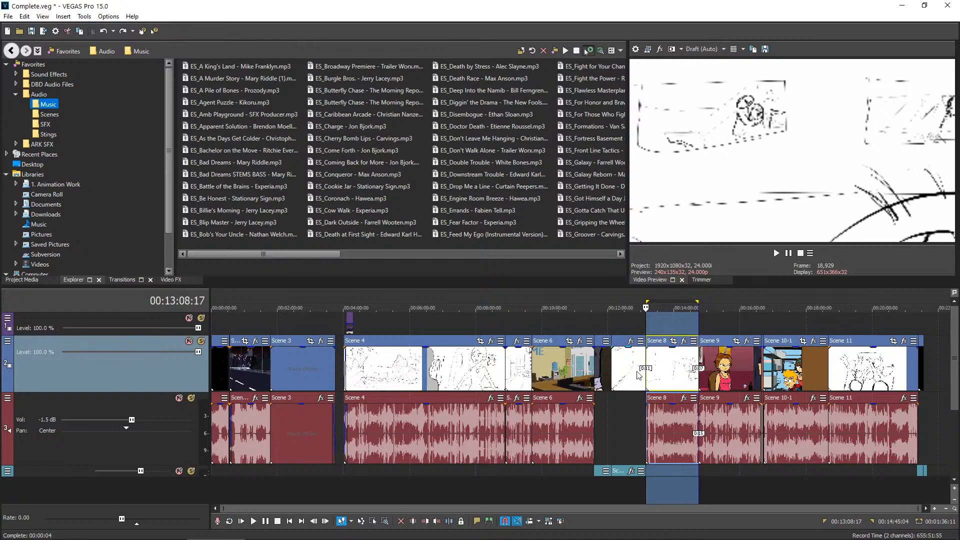
pyautogui.click(482, 370)
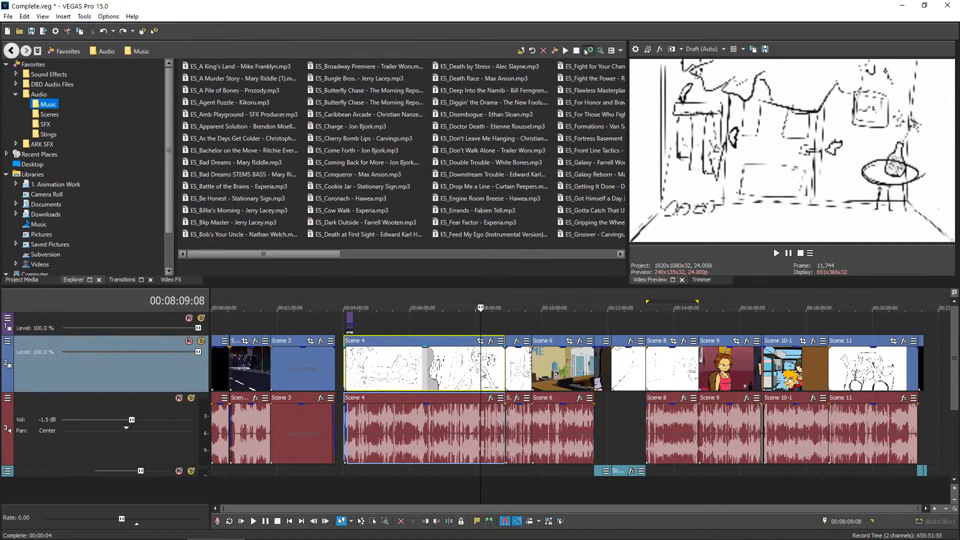
pyautogui.doubleClick(481, 370)
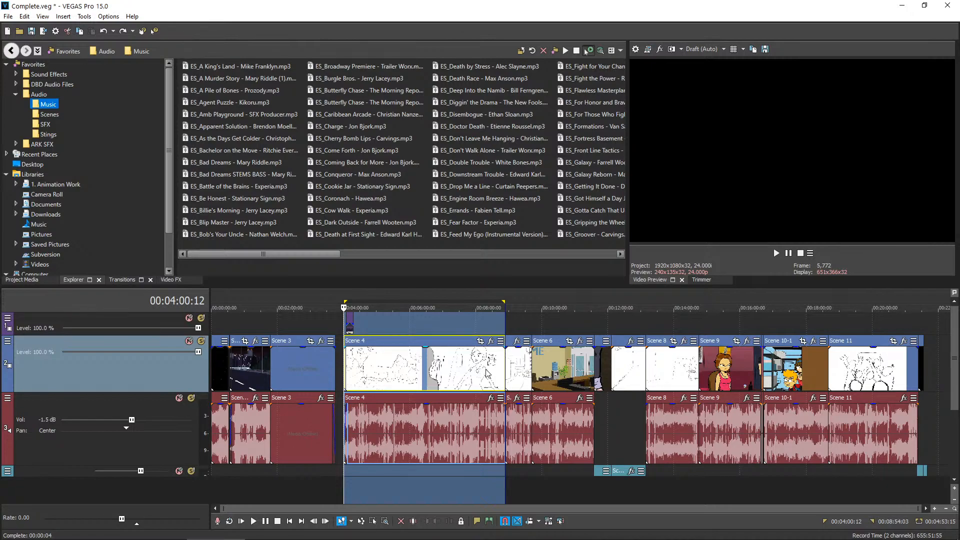
pyautogui.doubleClick(840, 364)
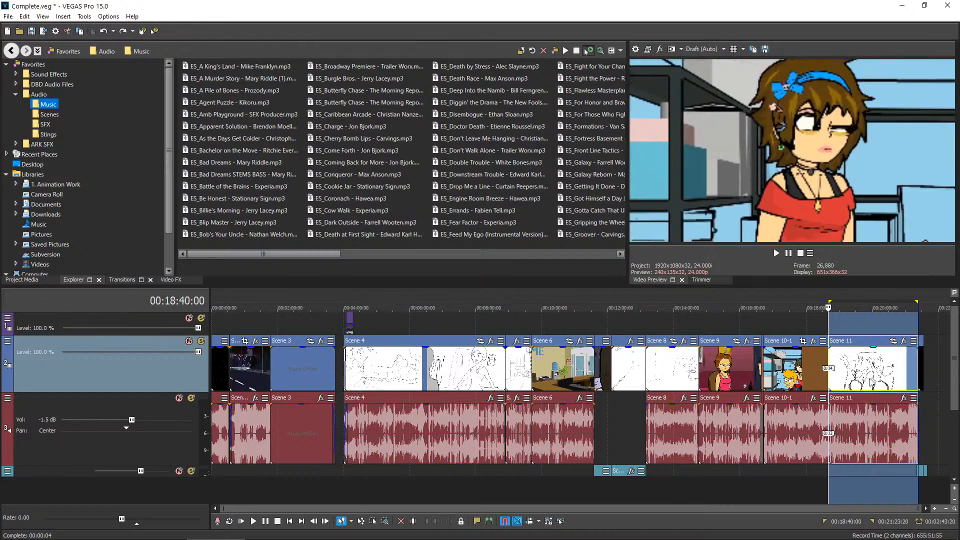
pyautogui.click(686, 370)
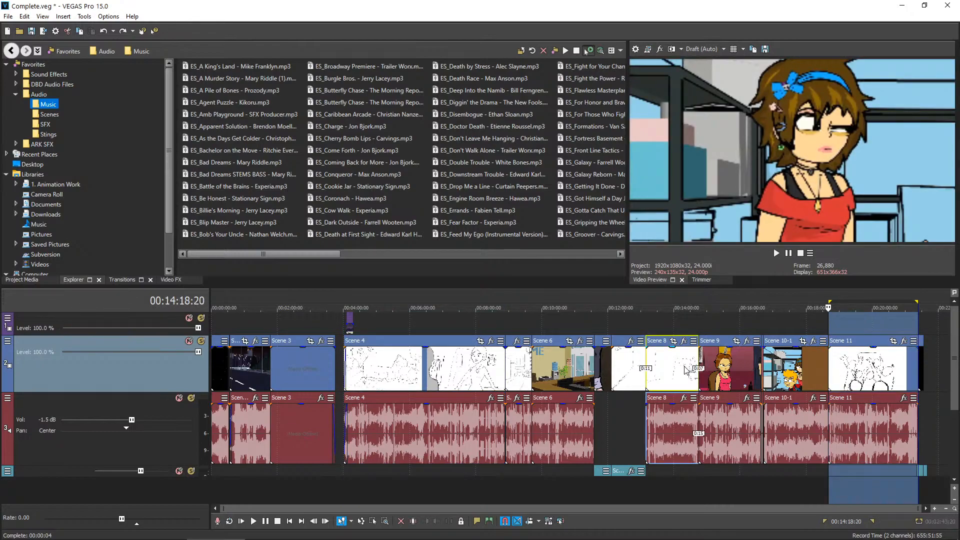
pyautogui.doubleClick(686, 370)
pyautogui.click(426, 377)
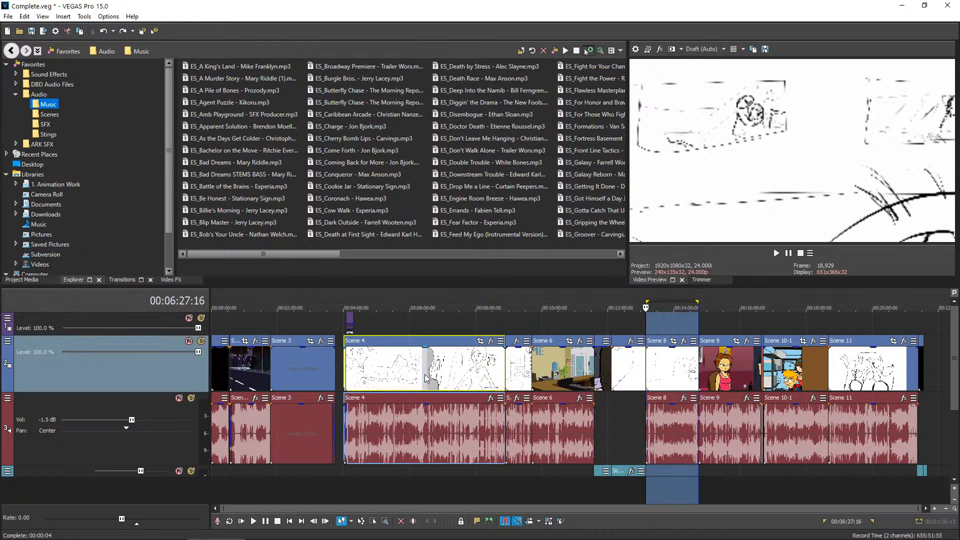
pyautogui.doubleClick(426, 377)
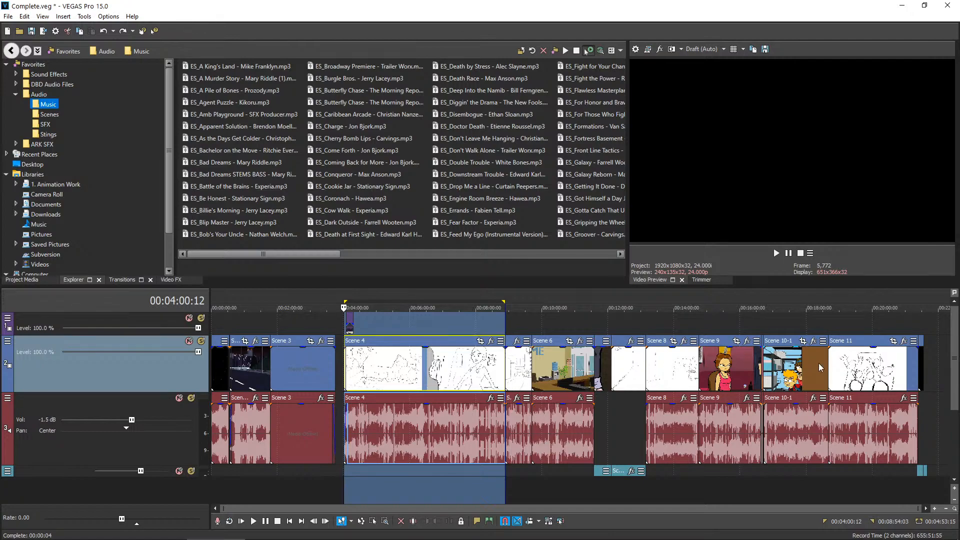
# Check the storyboard frames in the middle of Scene 8 and in the clip just before it
pyautogui.click(657, 381)
pyautogui.click(669, 325)
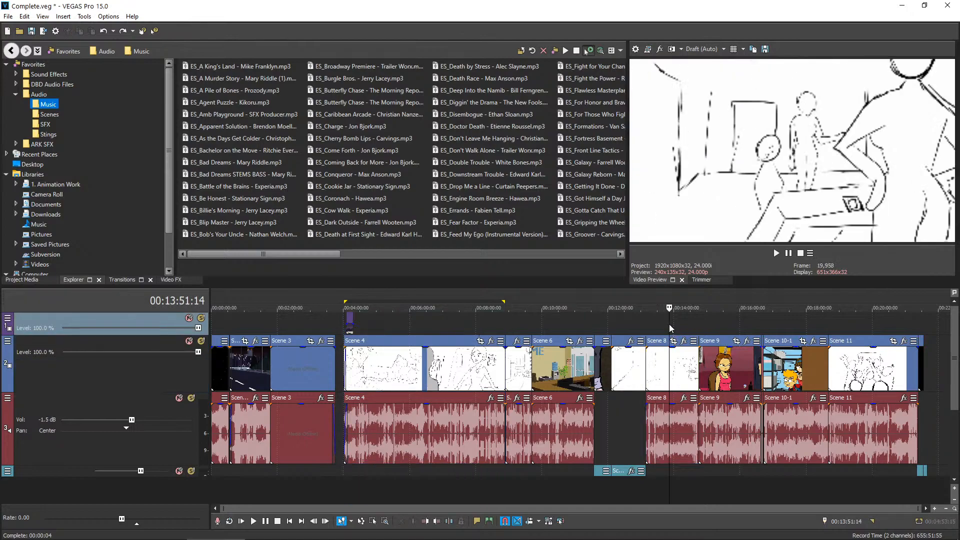
pyautogui.click(671, 324)
pyautogui.click(627, 319)
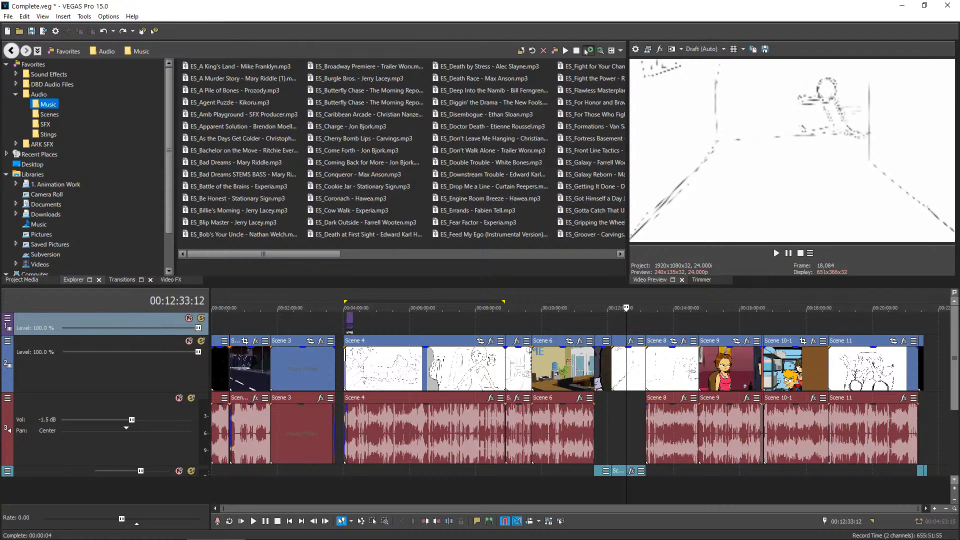
# Review the channel's upload list in YouTube Studio, and return to the VEGAS Pro edit at the car shot just before Scene 3
pyautogui.moveTo(959, 90); pyautogui.dragTo(371, 155)
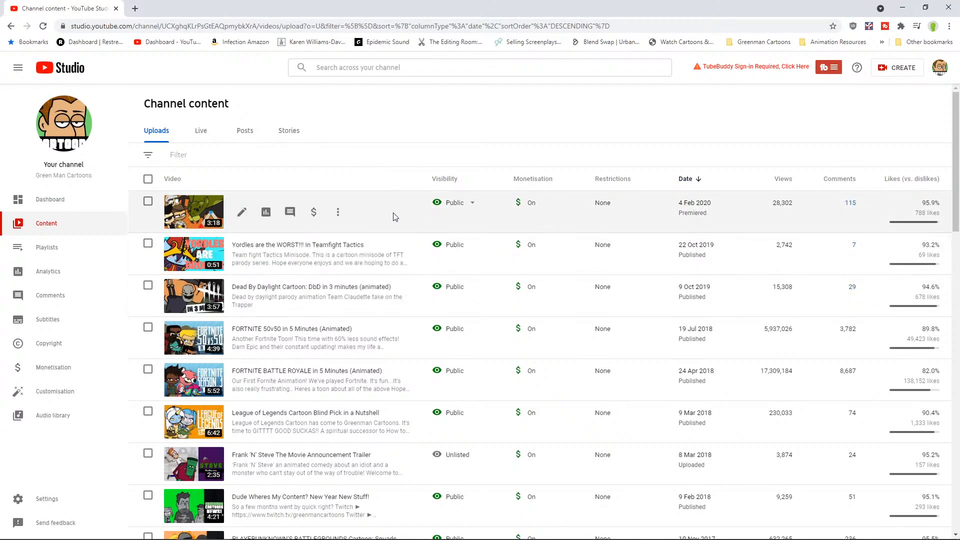
pyautogui.click(903, 7)
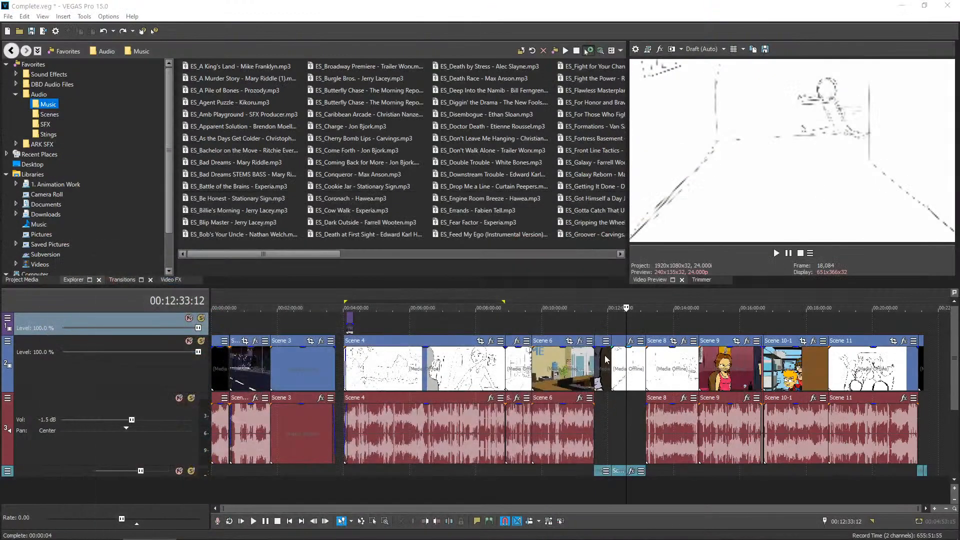
pyautogui.click(263, 318)
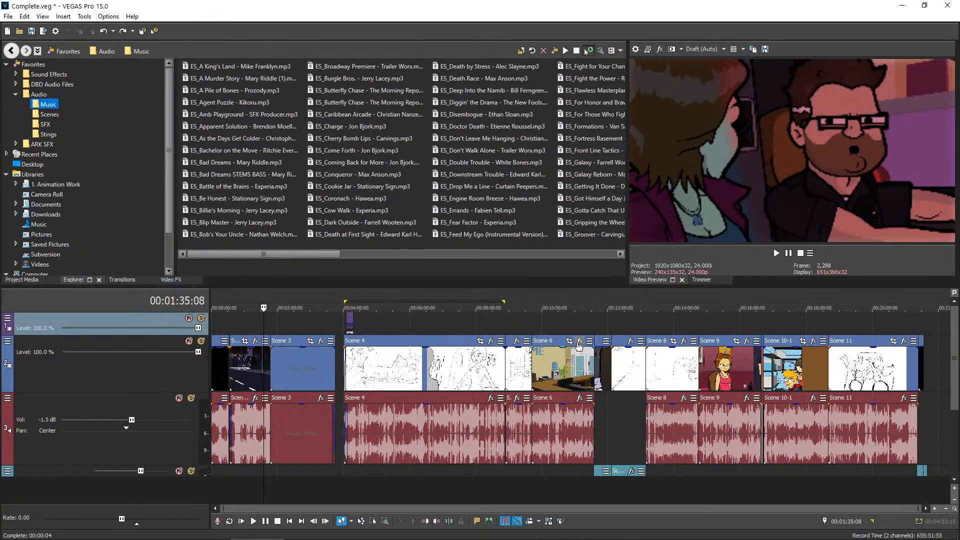
# Check the office and wooden door shots in the first half of Scene 6
pyautogui.click(560, 323)
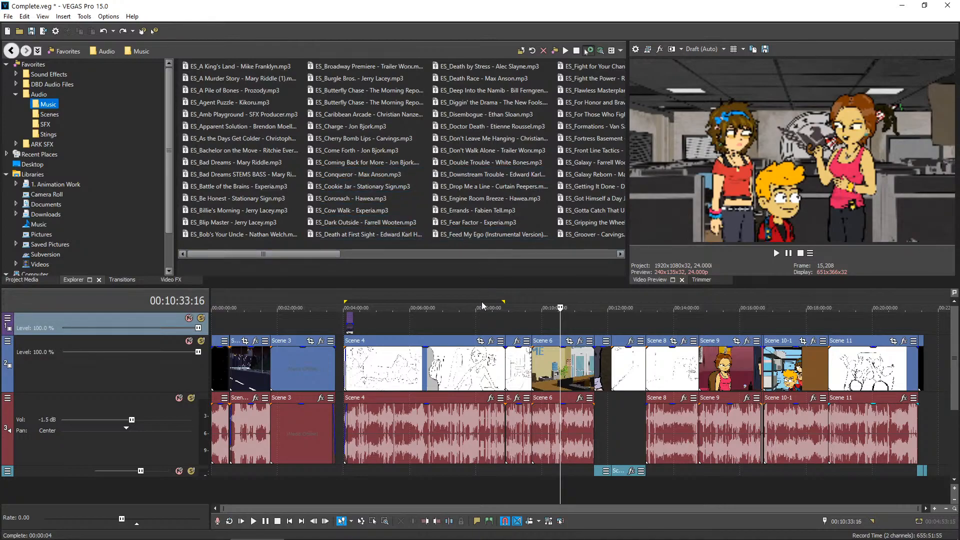
pyautogui.moveTo(552, 323); pyautogui.dragTo(549, 324)
pyautogui.click(557, 323)
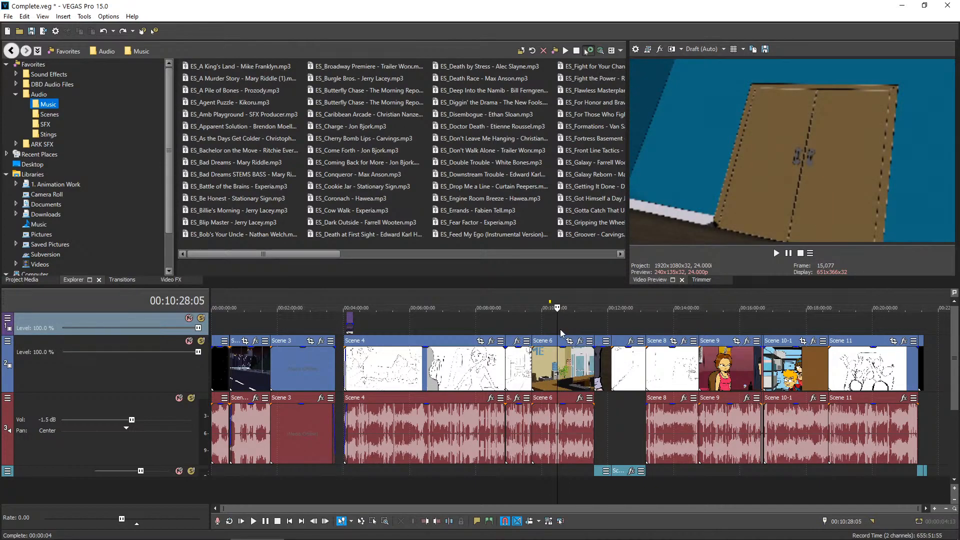
pyautogui.click(538, 326)
pyautogui.click(553, 326)
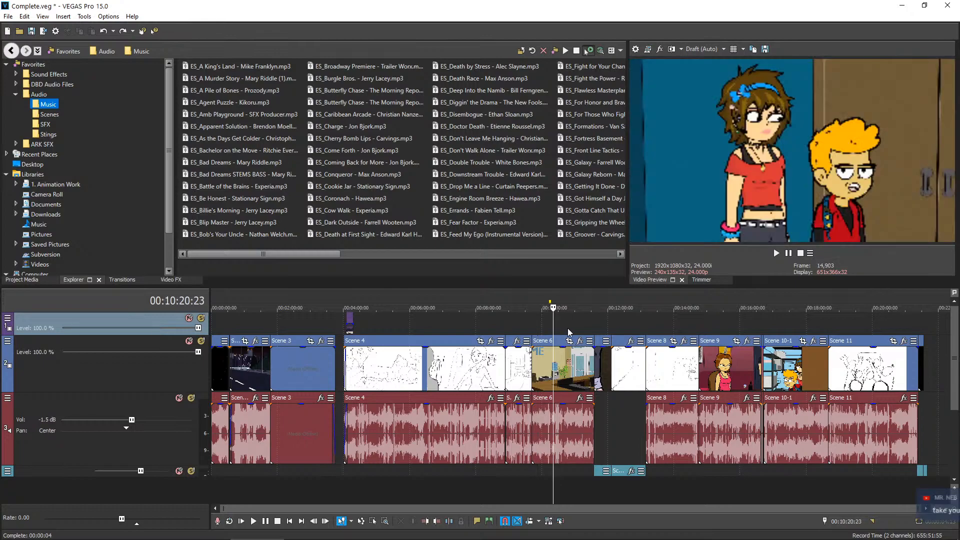
# Check the office shots in the second half of Scene 6 and the creature shots at the start of the next clip
pyautogui.click(573, 318)
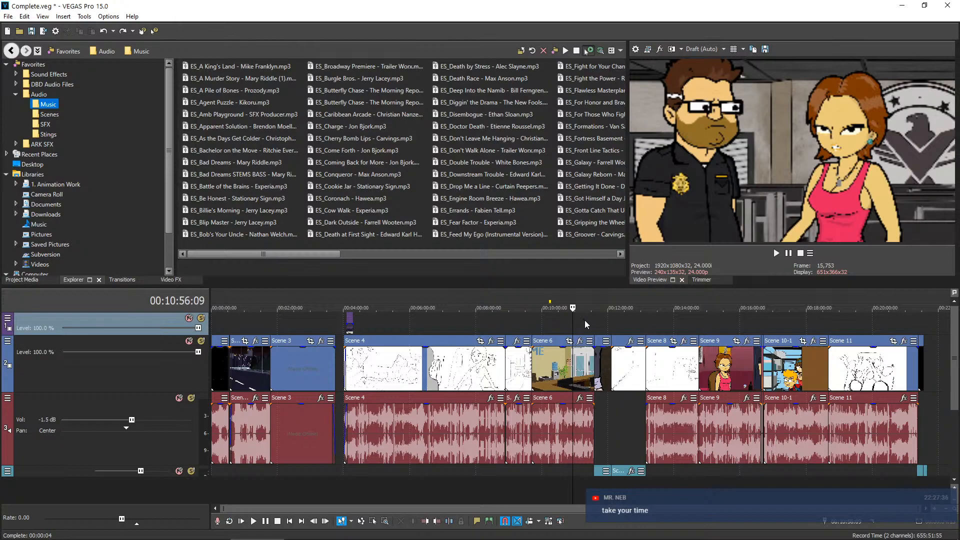
pyautogui.click(585, 322)
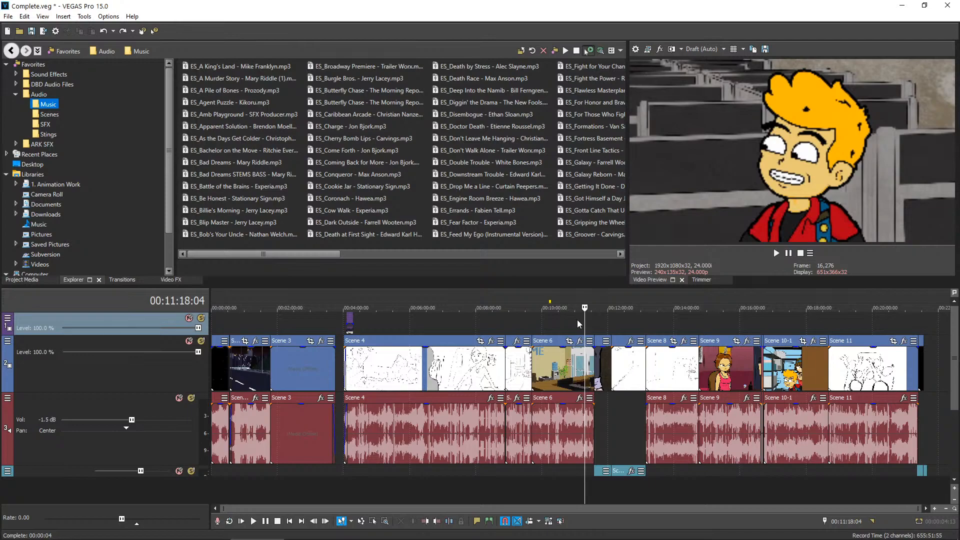
pyautogui.click(596, 401)
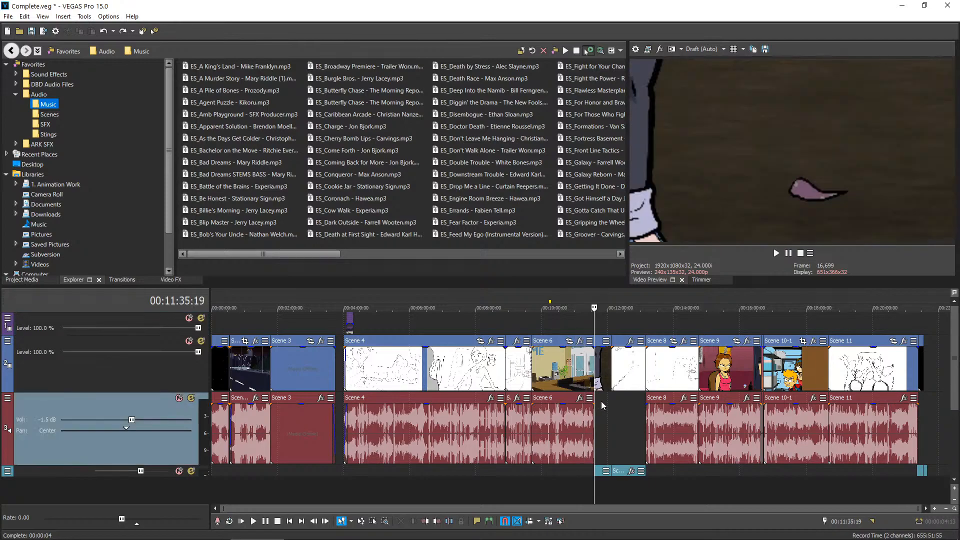
pyautogui.click(603, 402)
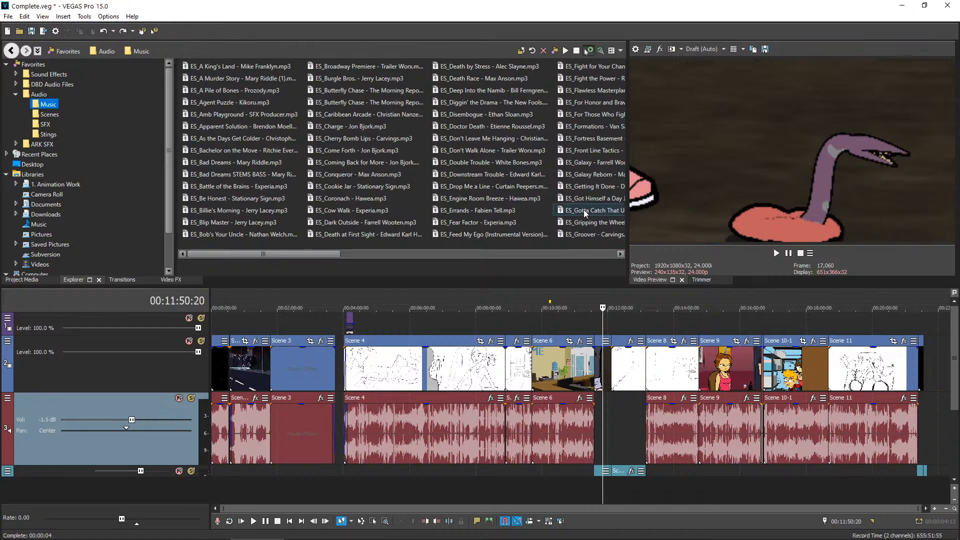
# Check the phone shot in Scene 10-1 against the office and door shots in the first half of Scene 6
pyautogui.click(799, 331)
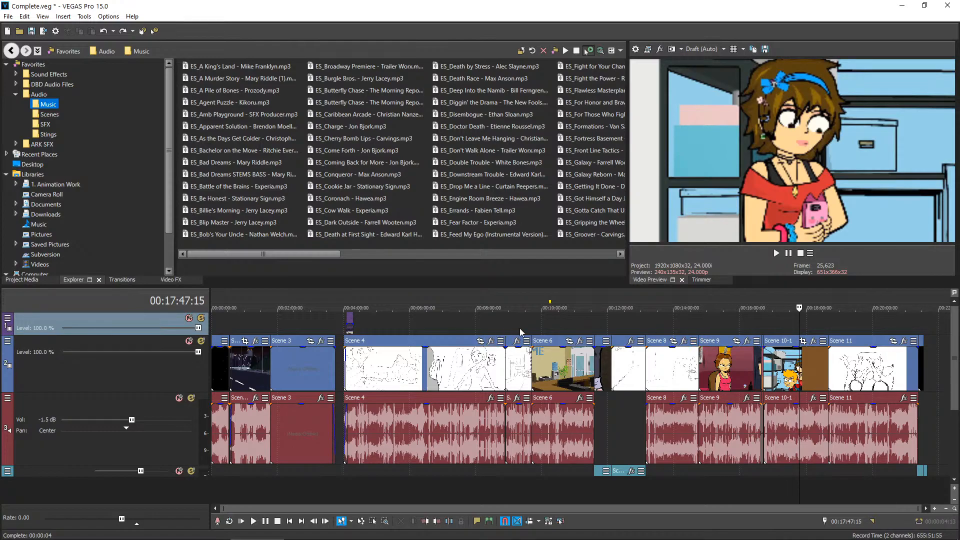
pyautogui.click(538, 331)
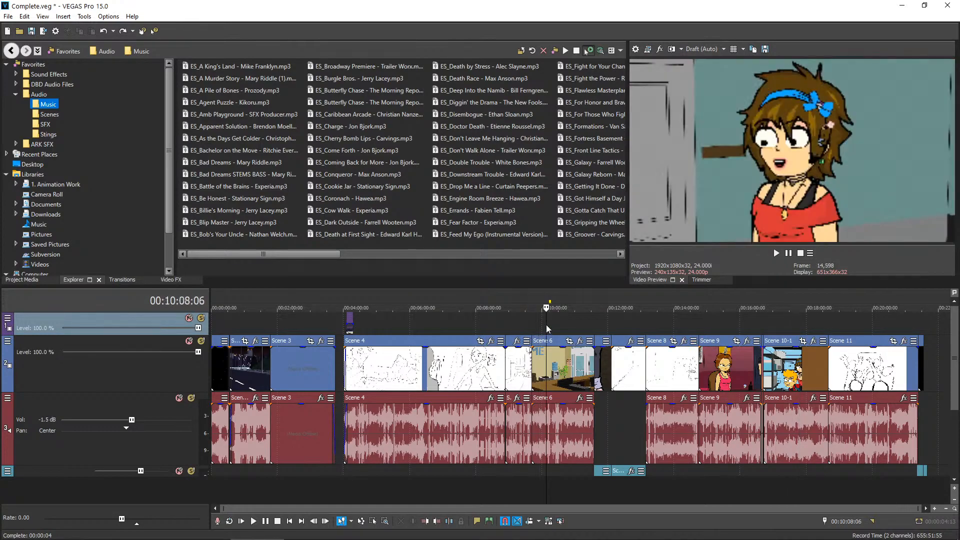
pyautogui.click(551, 325)
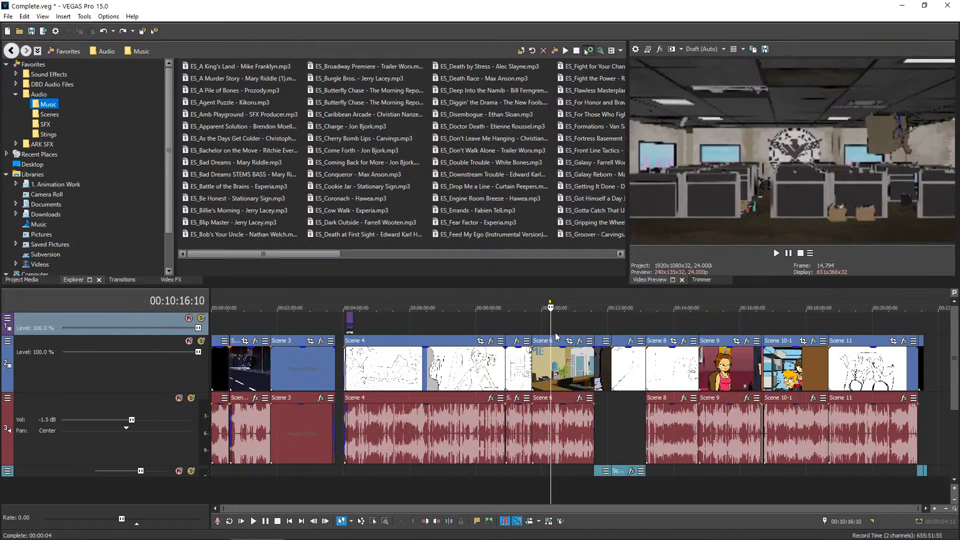
pyautogui.click(554, 330)
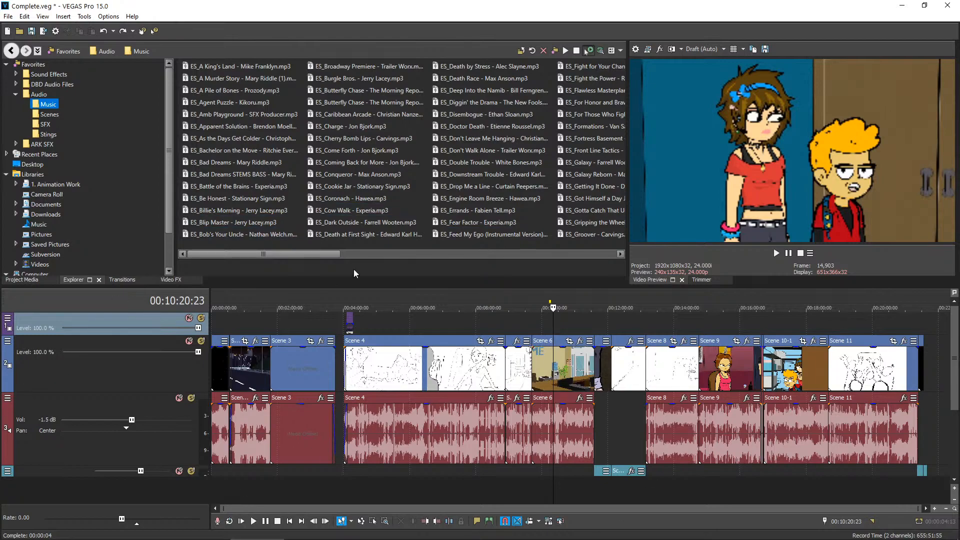
# Open the 2. IN DELEVOPMENT folder in File Explorer, and view the red monster image 12.png in Photos
pyautogui.moveTo(522, 530)
pyautogui.moveTo(649, 539)
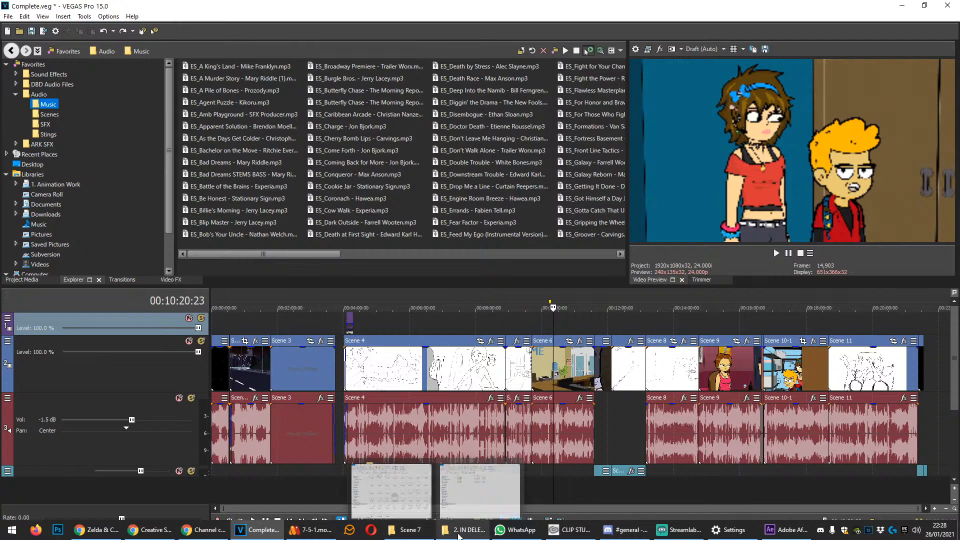
pyautogui.click(463, 537)
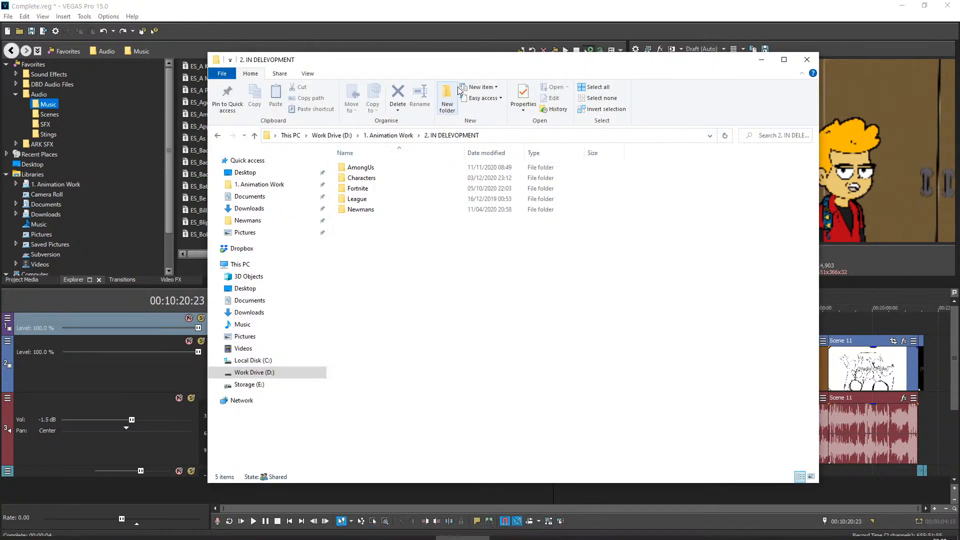
pyautogui.moveTo(484, 58); pyautogui.dragTo(0, 49)
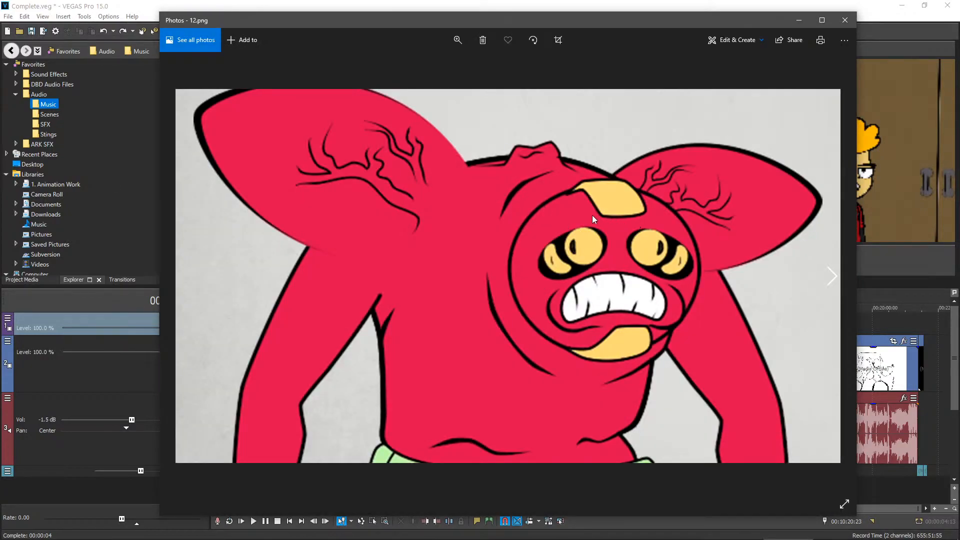
# Look through the creature artwork in Photos from 13.png to 19.png
pyautogui.press('Right')
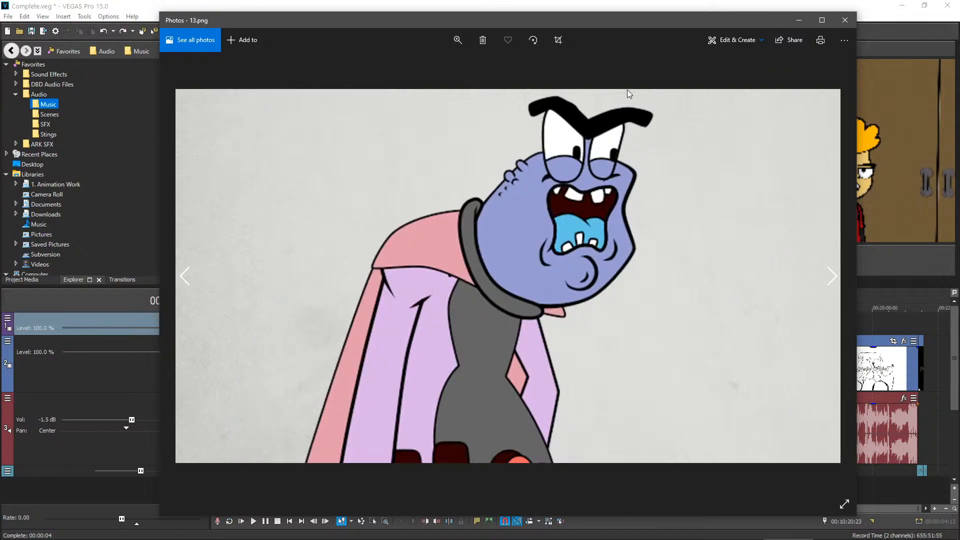
pyautogui.press('Right')
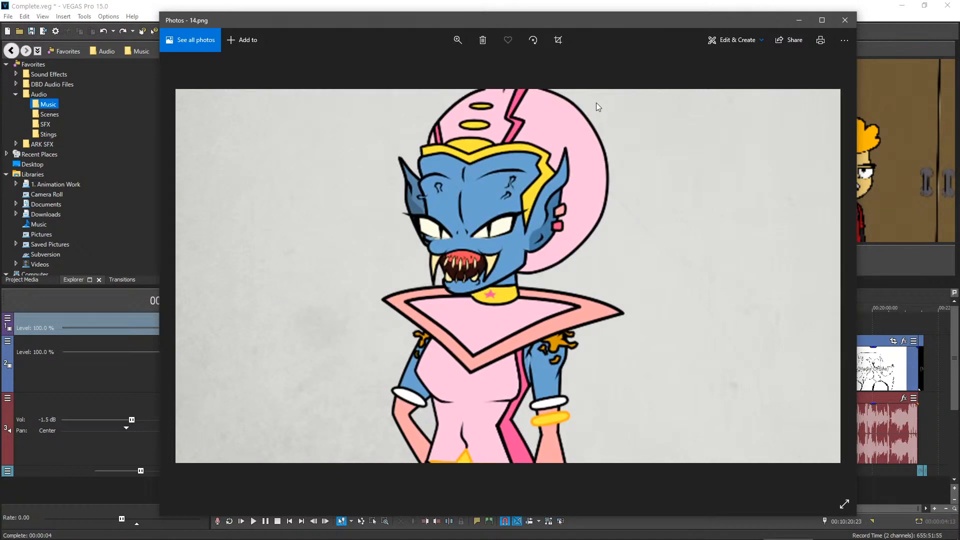
pyautogui.press('Right')
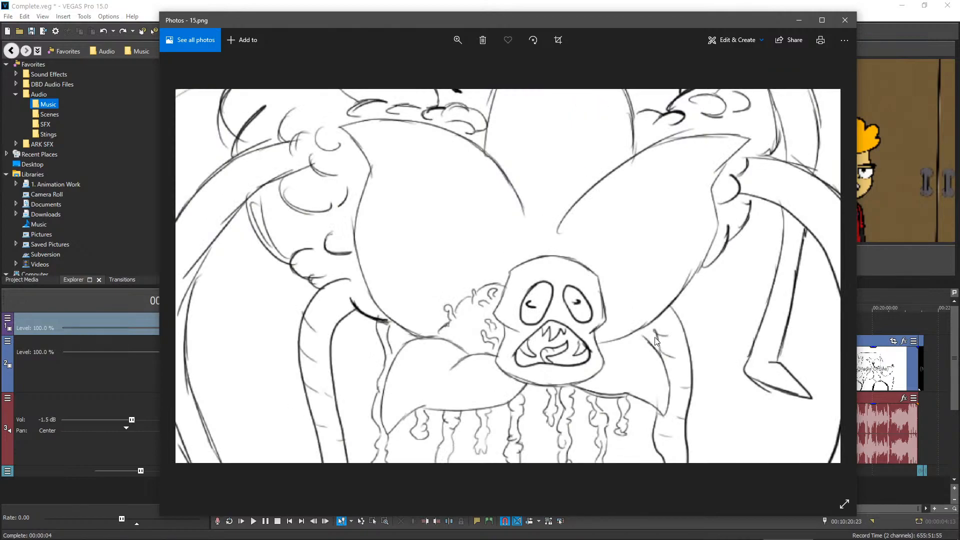
pyautogui.press('Right')
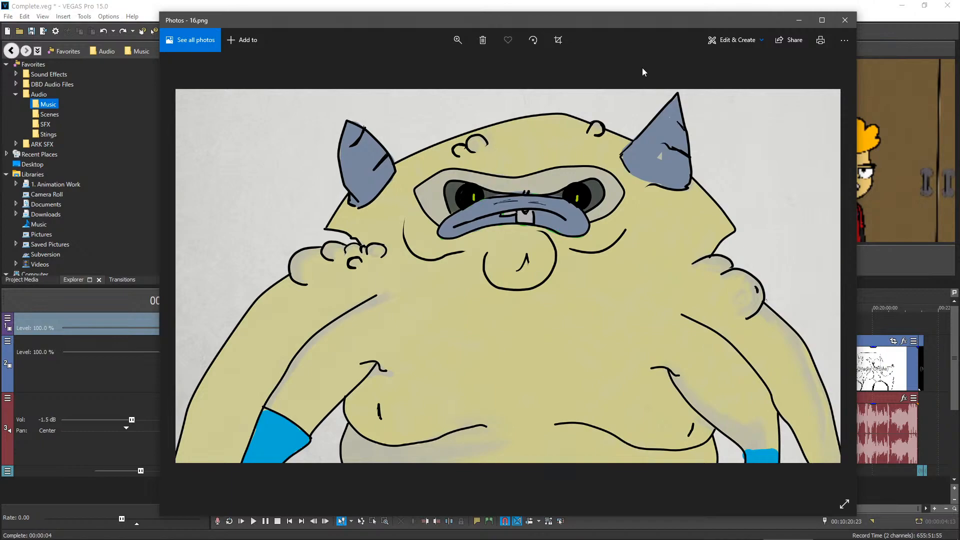
pyautogui.press('Right')
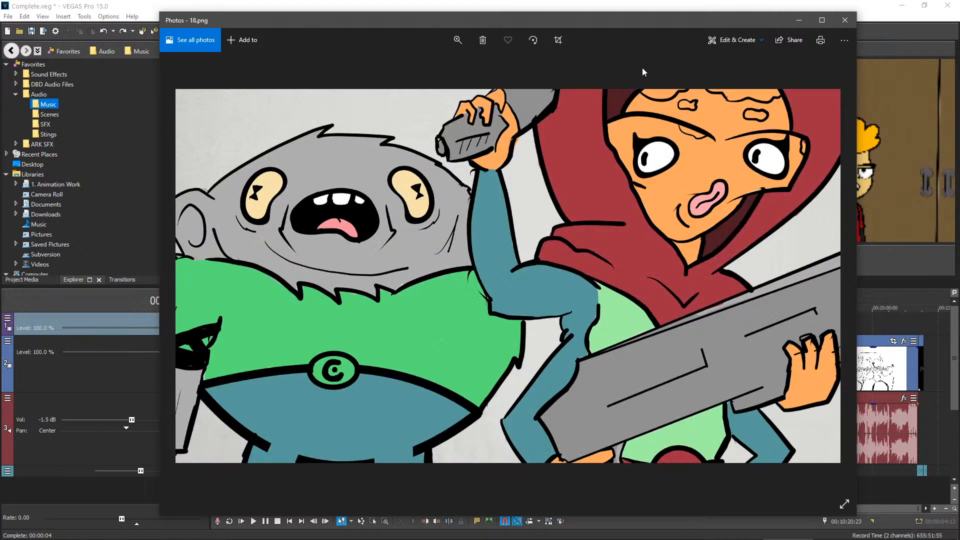
pyautogui.press('Right')
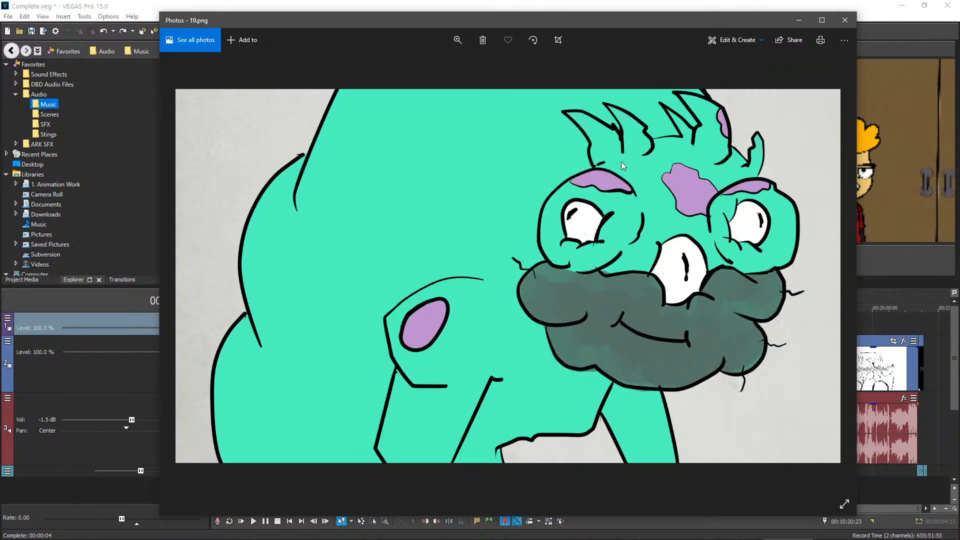
# Continue reviewing the numbered character artwork after 19.png, up to 25.png
pyautogui.press('Right')
pyautogui.press('Right')
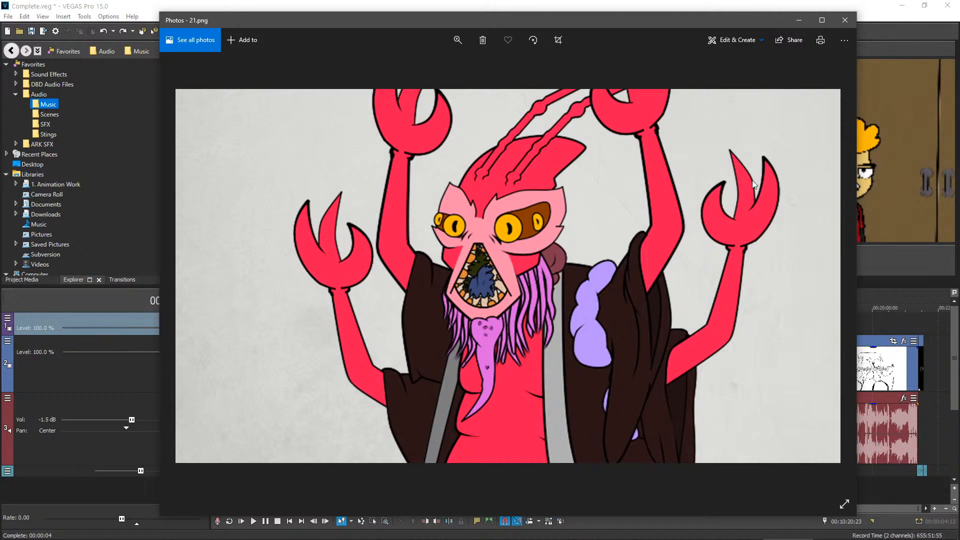
pyautogui.press('Right')
pyautogui.press('Right')
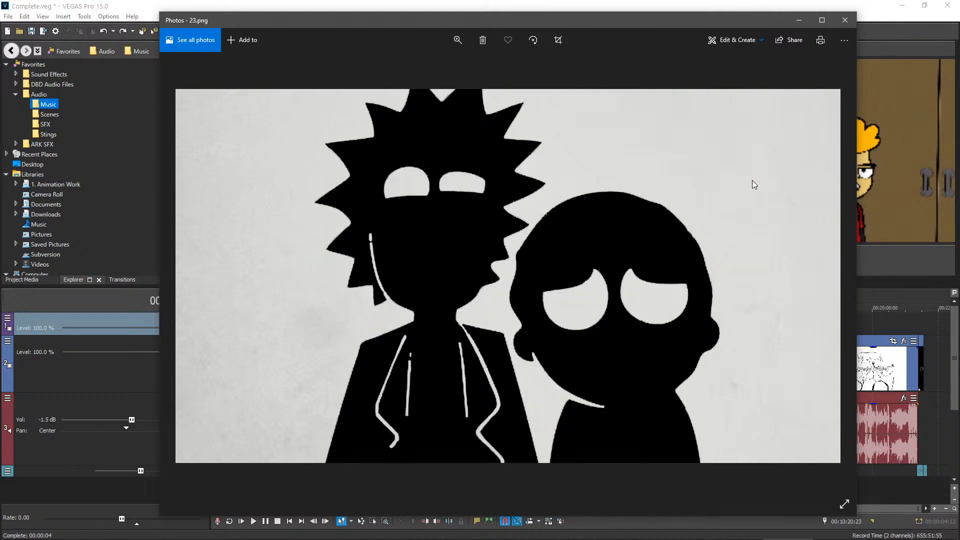
pyautogui.press('Right')
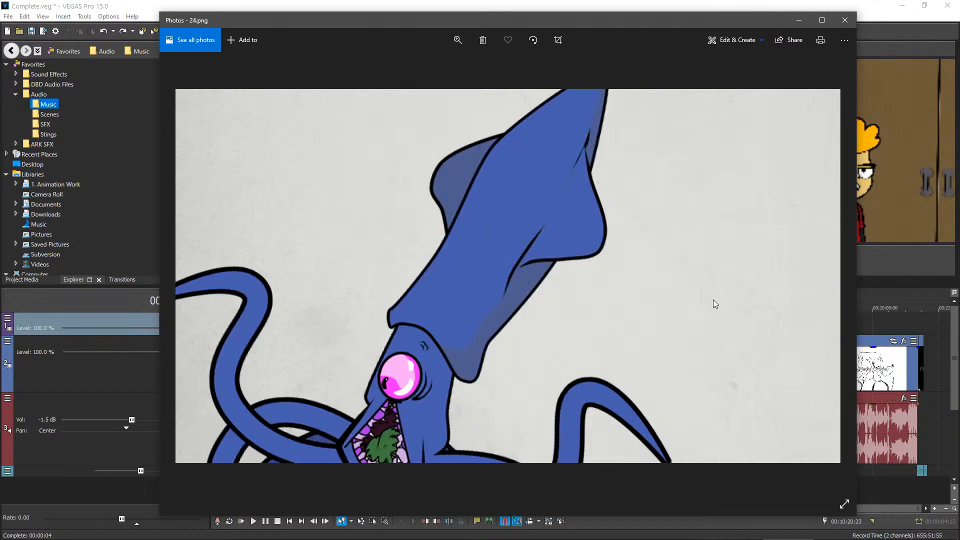
# Review the alien character designs from Alien1.png to Alien8.png
pyautogui.press('Right')
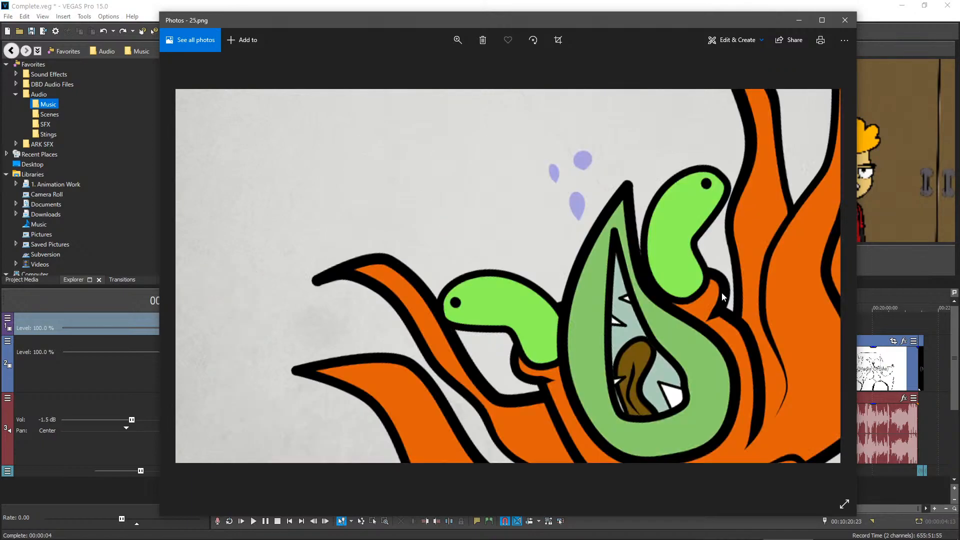
pyautogui.press('Right')
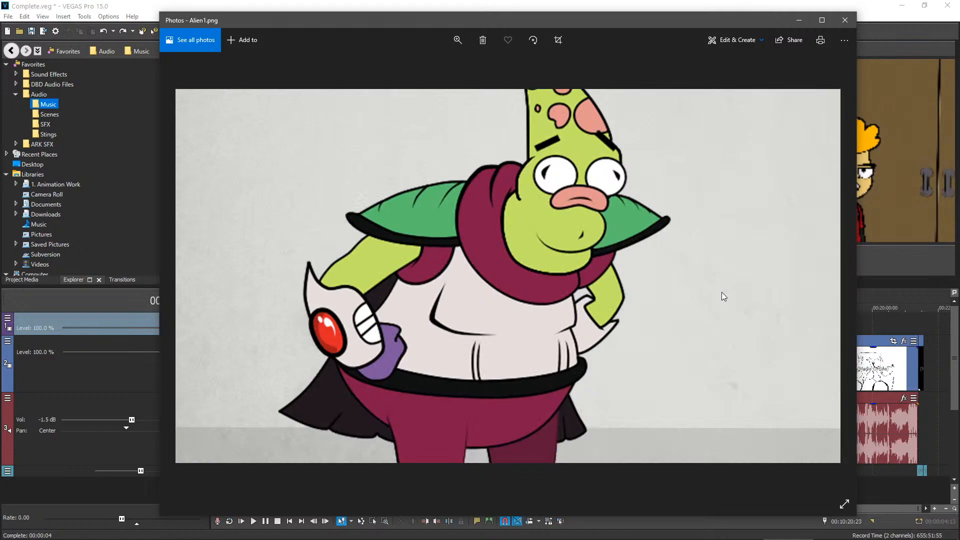
pyautogui.press('Right')
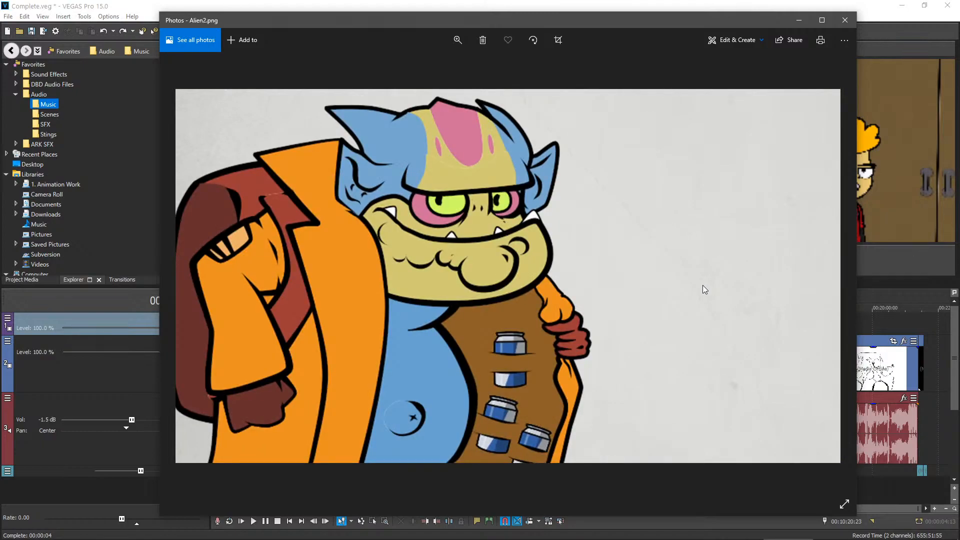
pyautogui.press('Right')
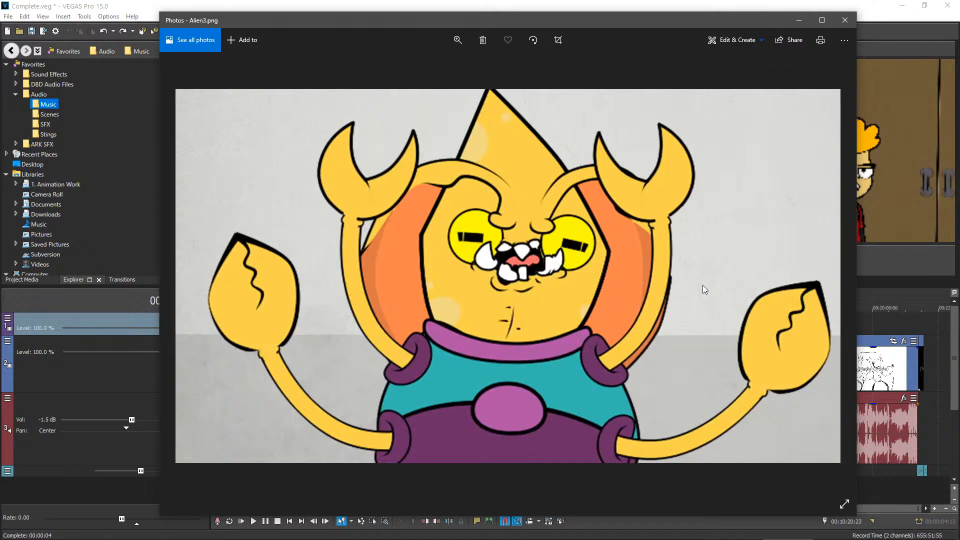
pyautogui.press('Right')
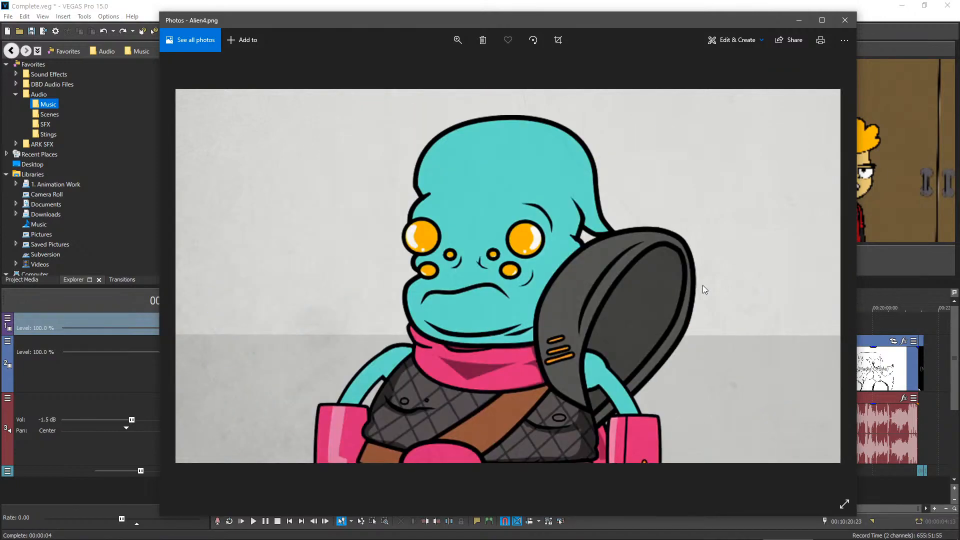
pyautogui.press('Right')
pyautogui.press('Right')
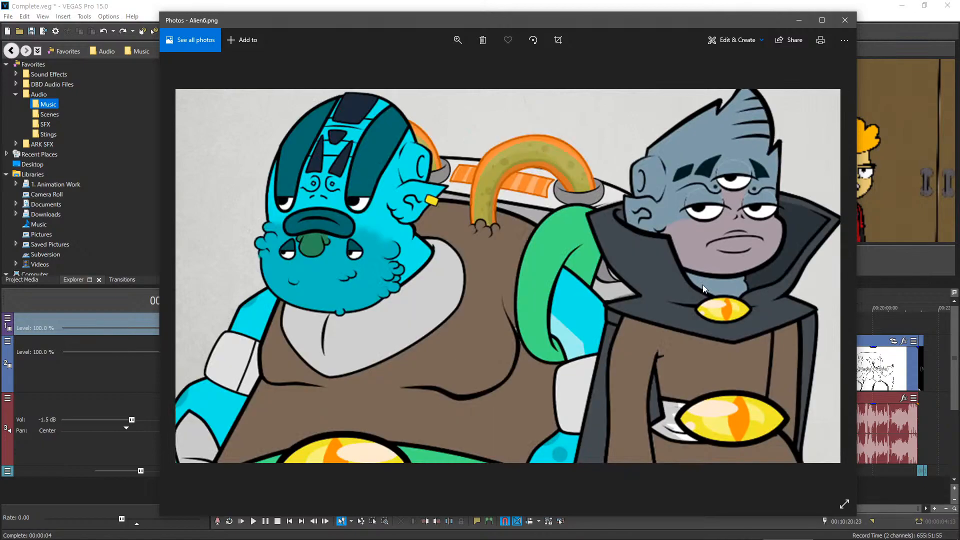
pyautogui.press('Right')
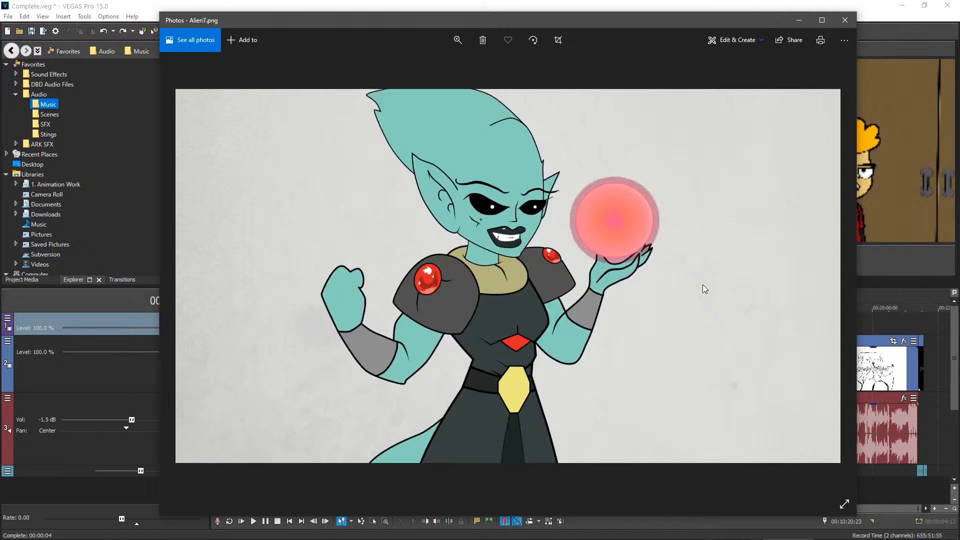
pyautogui.press('Right')
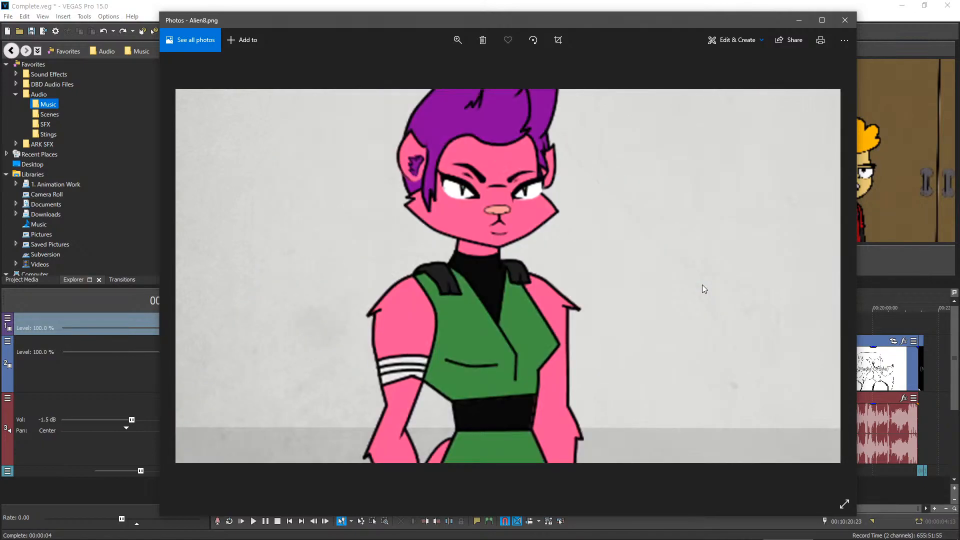
# View the remaining artwork through Alien10.png, Alien11.png, Blank.png and box.jpg, and close Photos
pyautogui.press('Right')
pyautogui.press('Right')
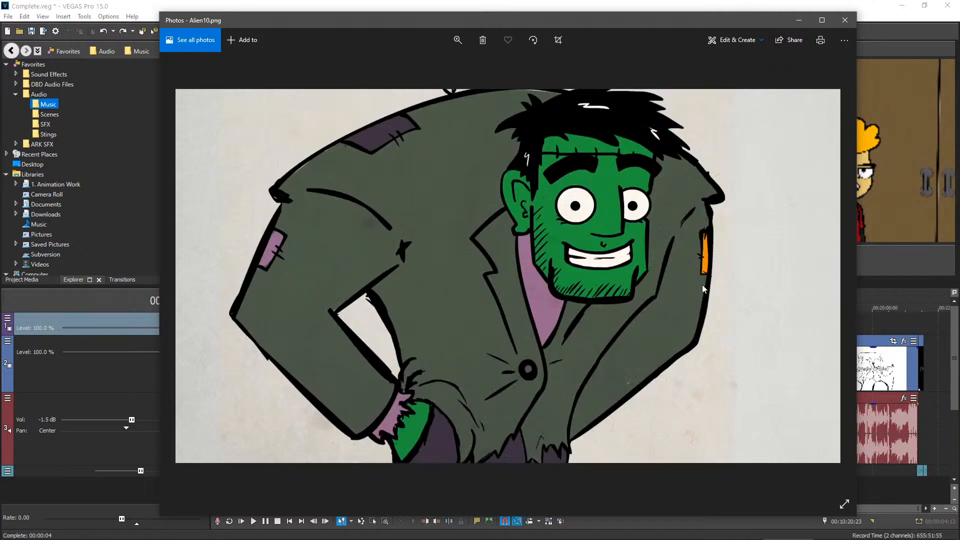
pyautogui.press('Right')
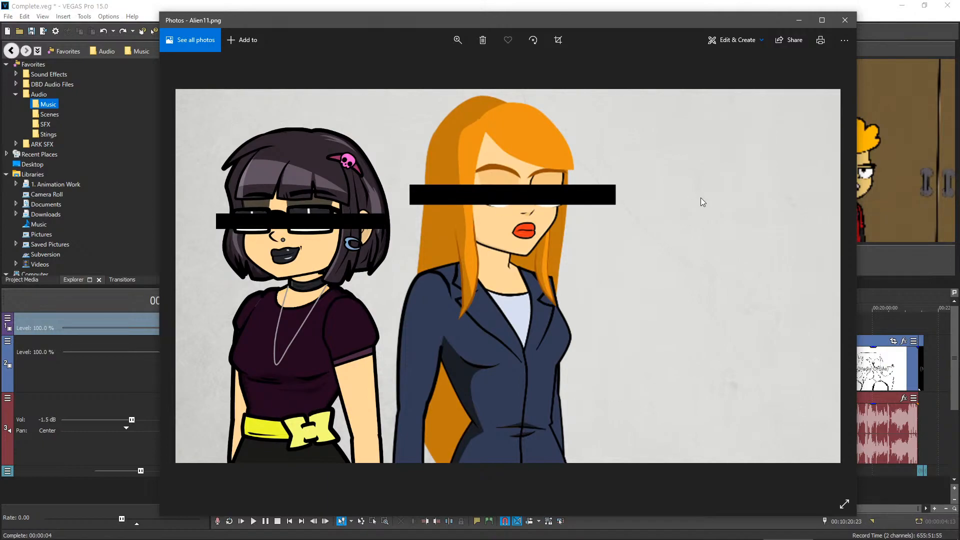
pyautogui.press('Right')
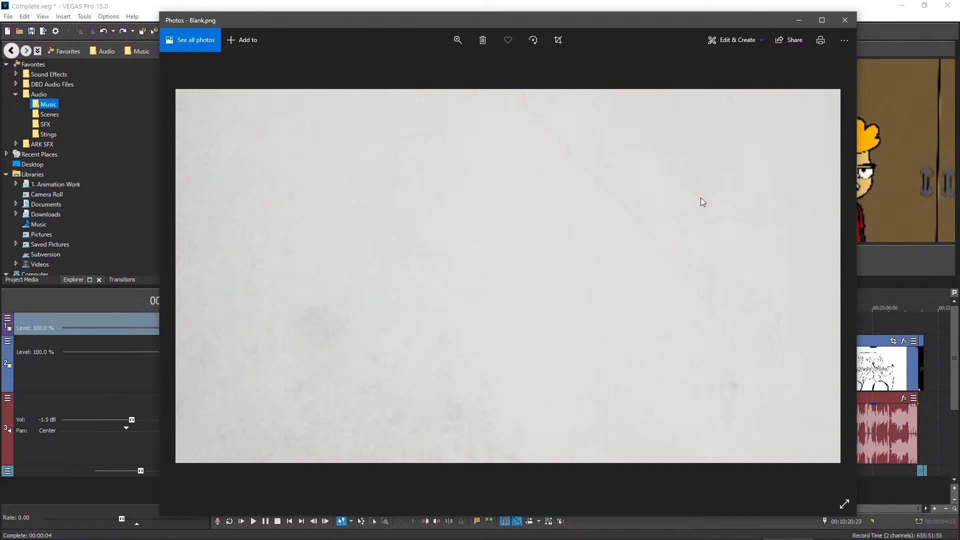
pyautogui.press('Right')
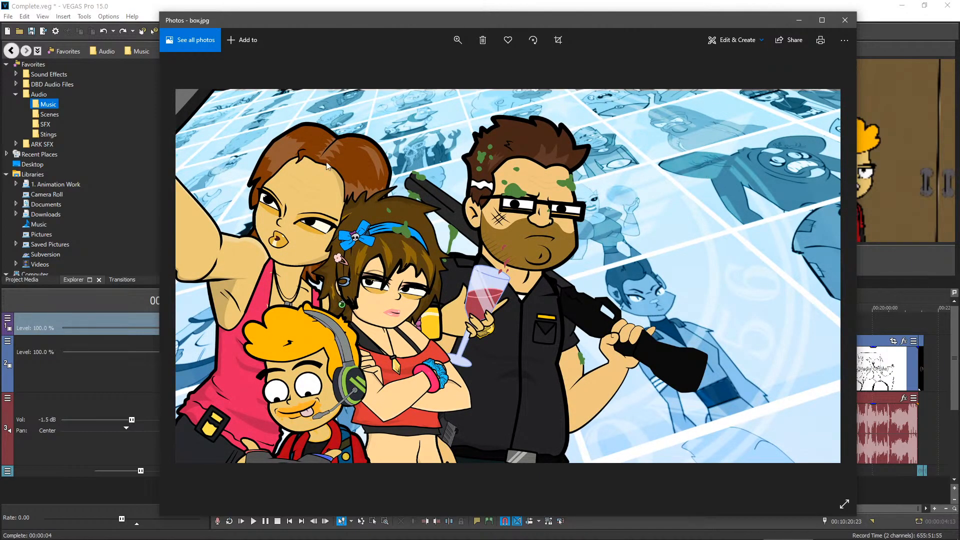
pyautogui.click(842, 20)
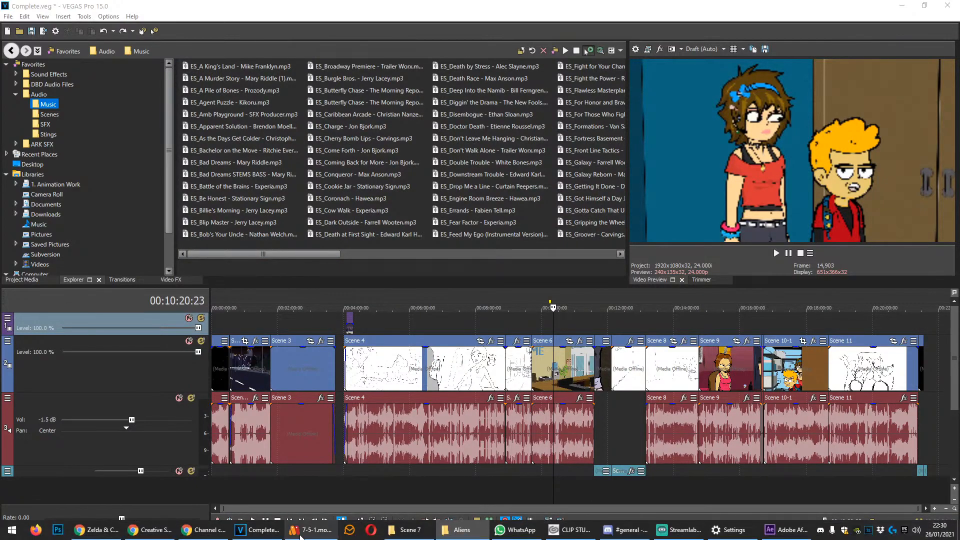
# Switch to 7-5-1.moho in Moho and collapse the Orange office worker's bone layer group
pyautogui.click(300, 536)
pyautogui.scroll(-5, 438, 201)
pyautogui.scroll(8, 438, 210)
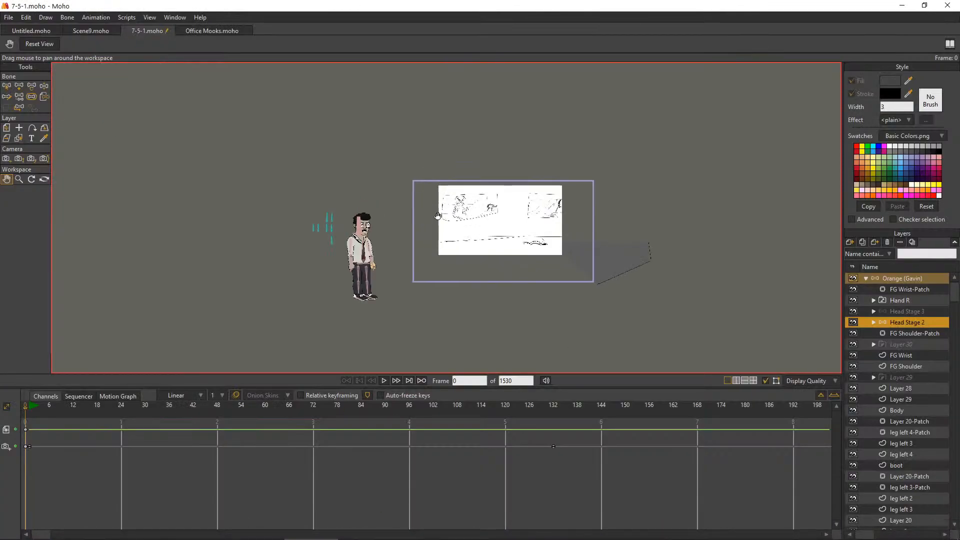
pyautogui.scroll(3, 437, 214)
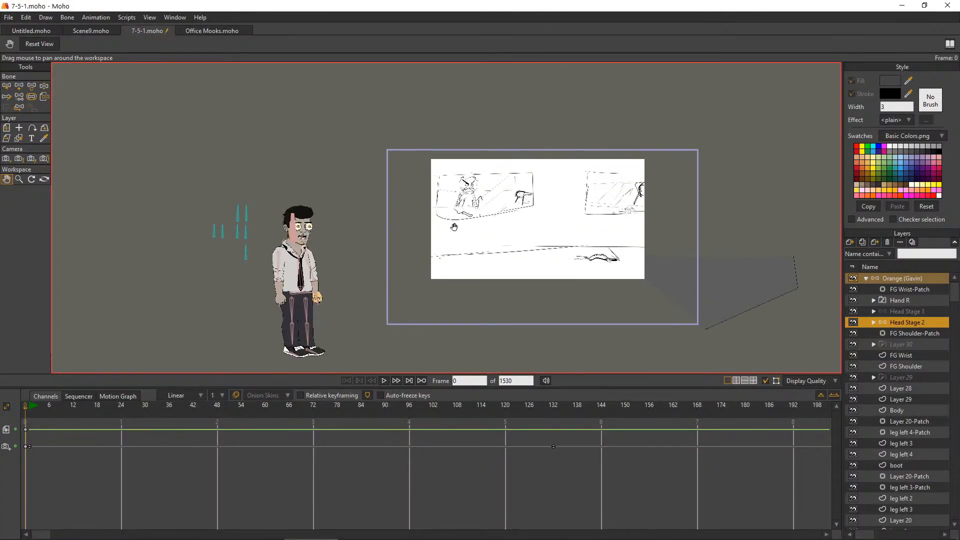
pyautogui.click(867, 279)
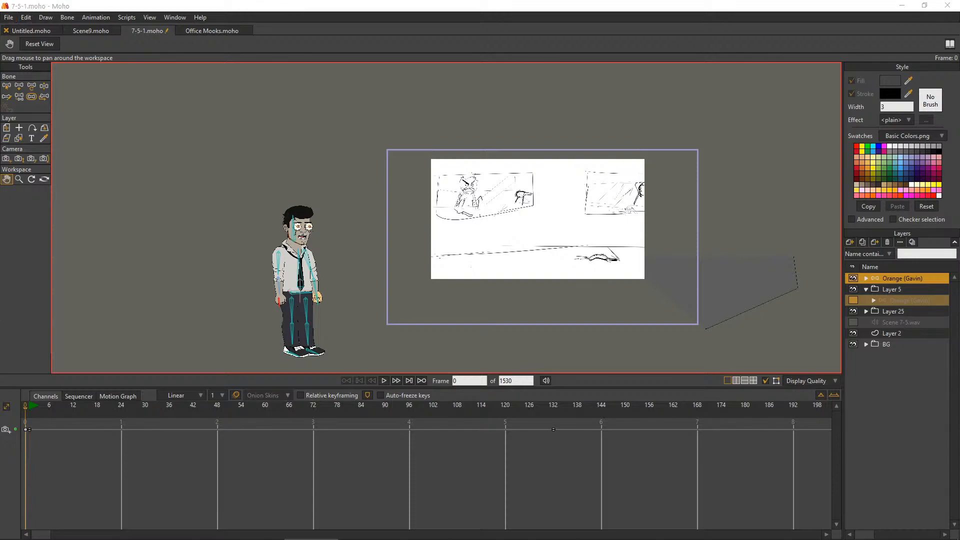
# Browse the project files in the Scene 7 and Scene 6 folders under Anime from Moho's file-opening dialog
pyautogui.hotkey('ctrl', 'o')
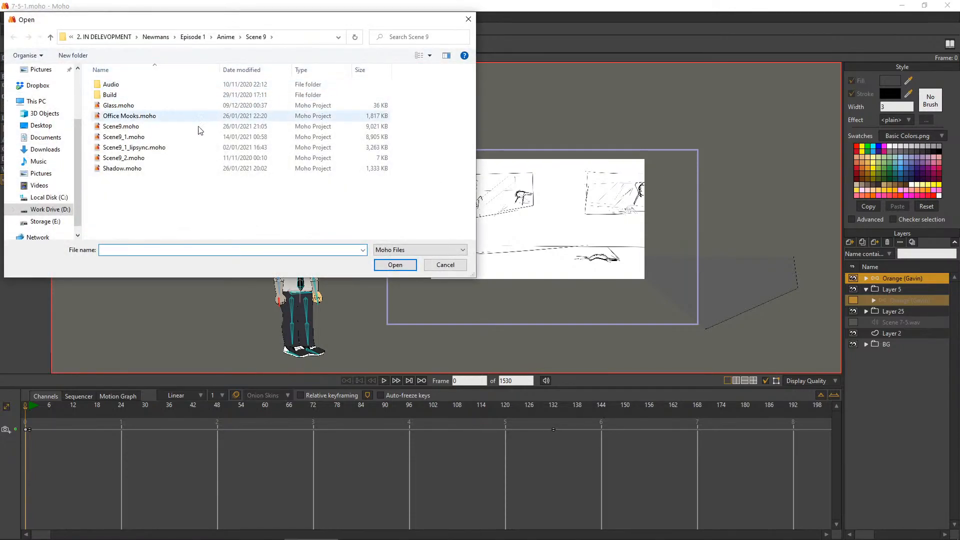
pyautogui.click(226, 37)
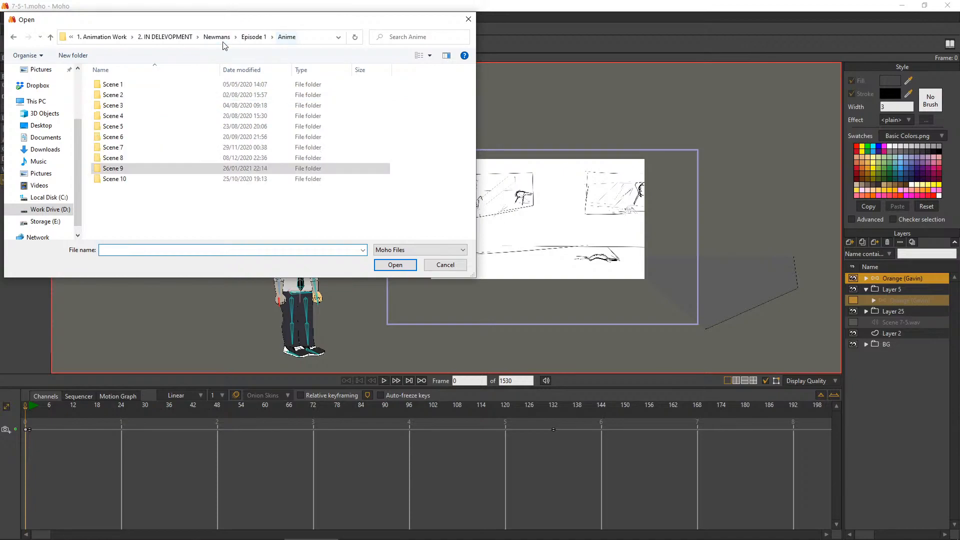
pyautogui.doubleClick(142, 150)
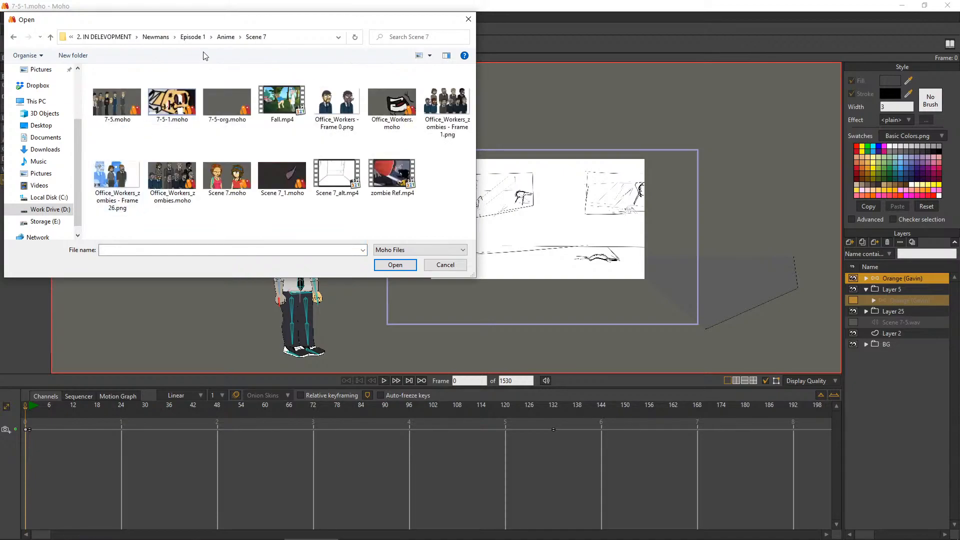
pyautogui.click(225, 37)
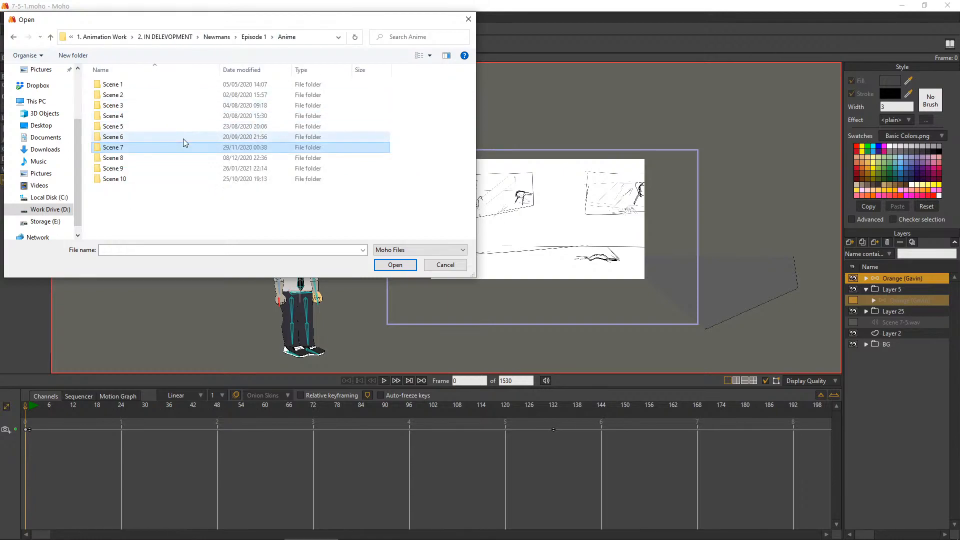
pyautogui.doubleClick(158, 136)
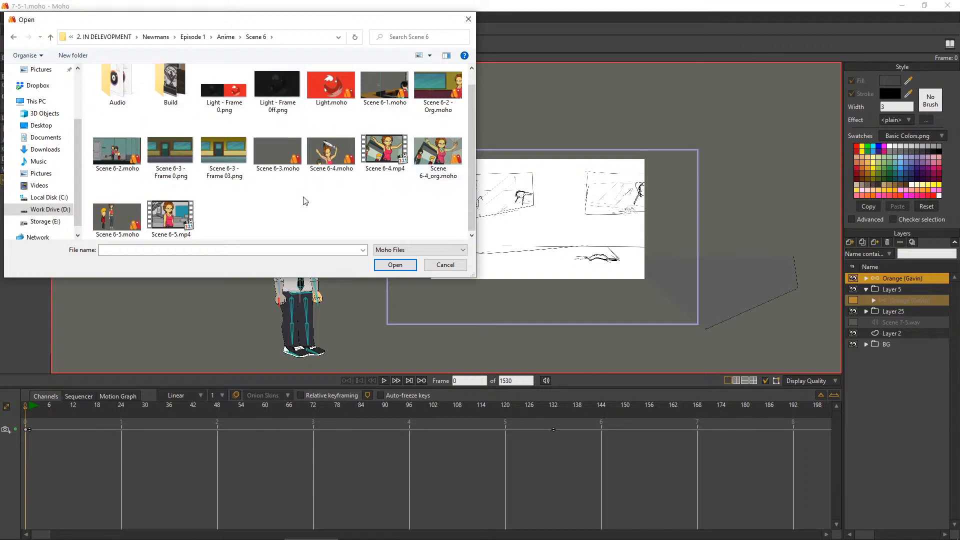
# Open Scene 8-LabScene-2.moho from the Scene 8 folder under Anime
pyautogui.click(225, 37)
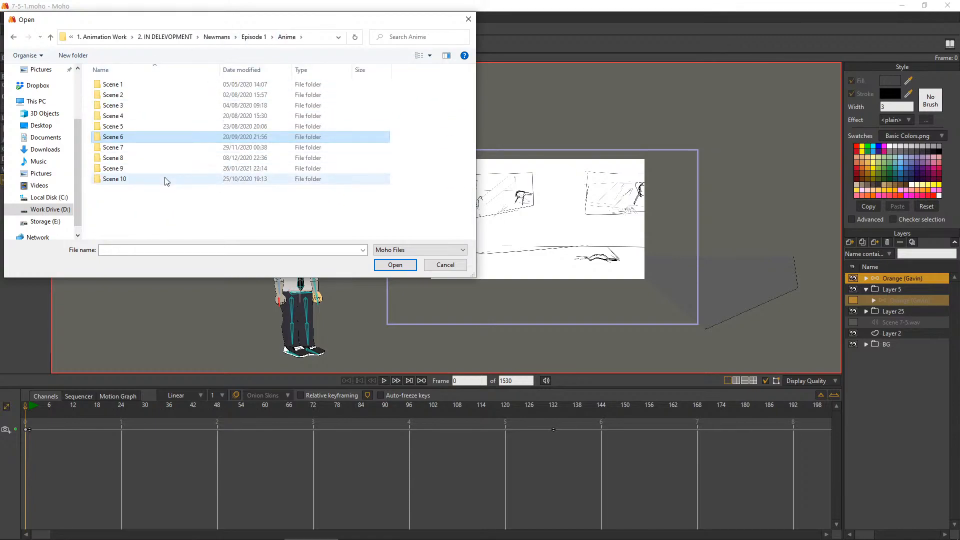
pyautogui.doubleClick(152, 158)
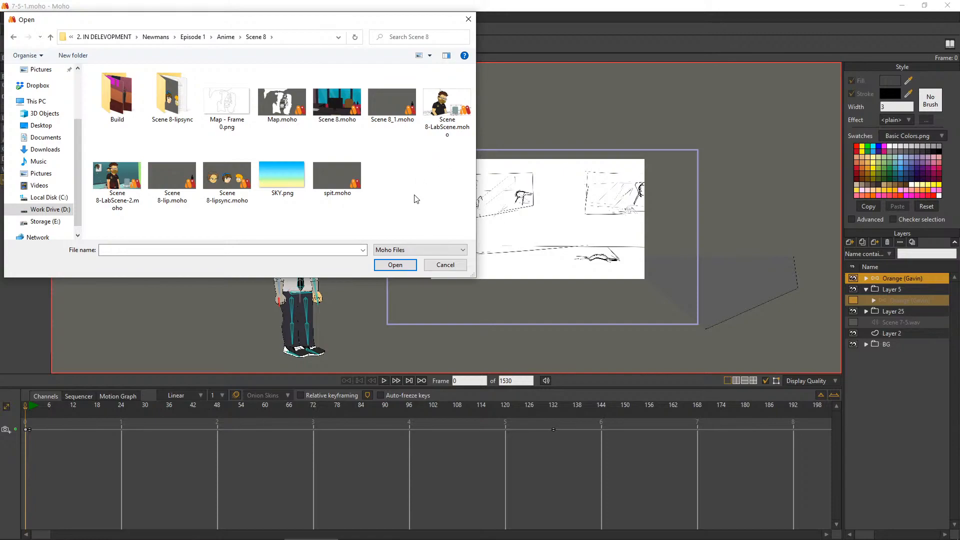
pyautogui.click(432, 111)
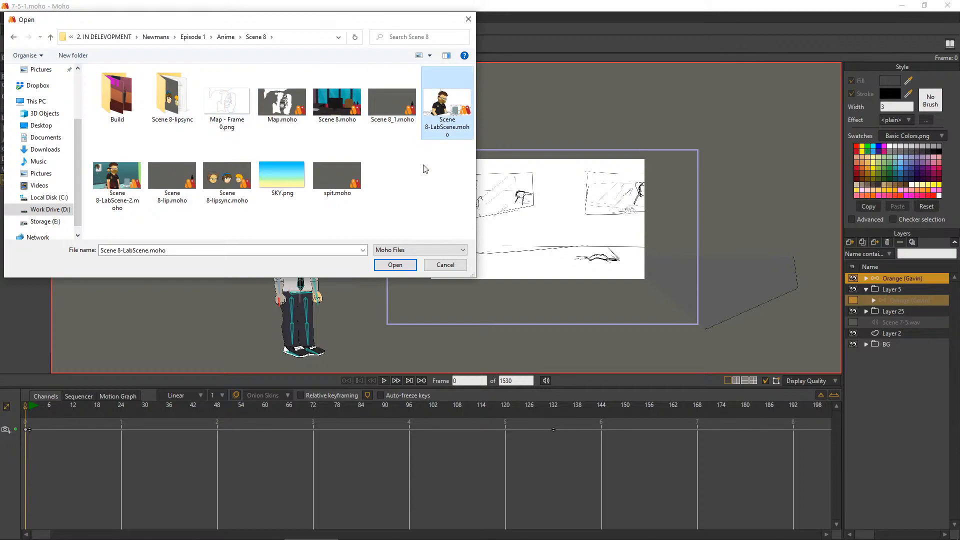
pyautogui.click(172, 180)
pyautogui.click(125, 194)
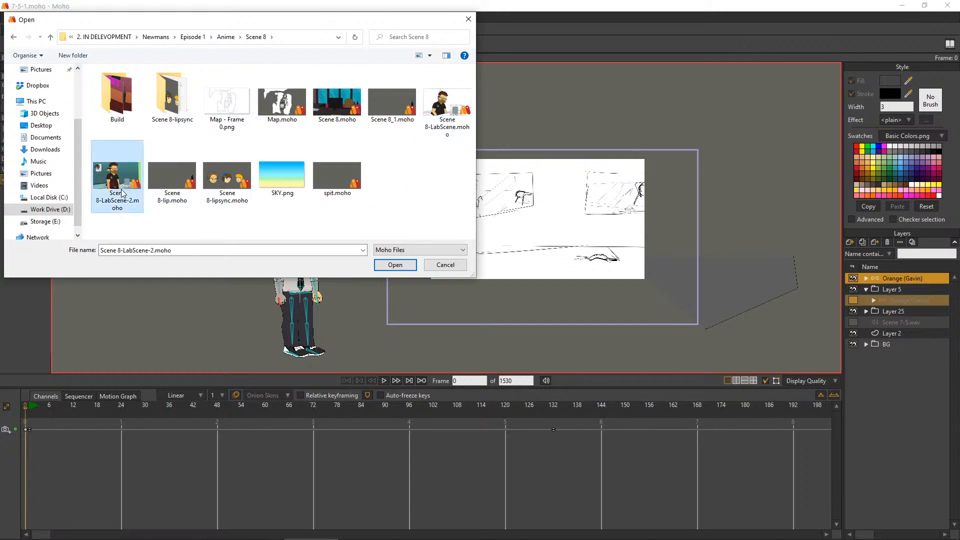
pyautogui.doubleClick(120, 193)
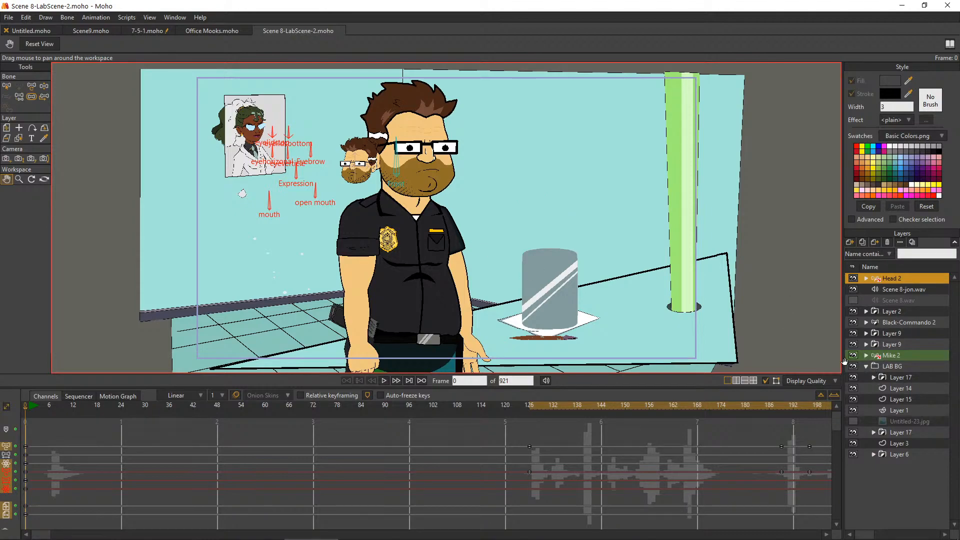
# Check the lower Layer 17 in the LAB BG group, which holds the wall poster, and delete it
pyautogui.click(877, 433)
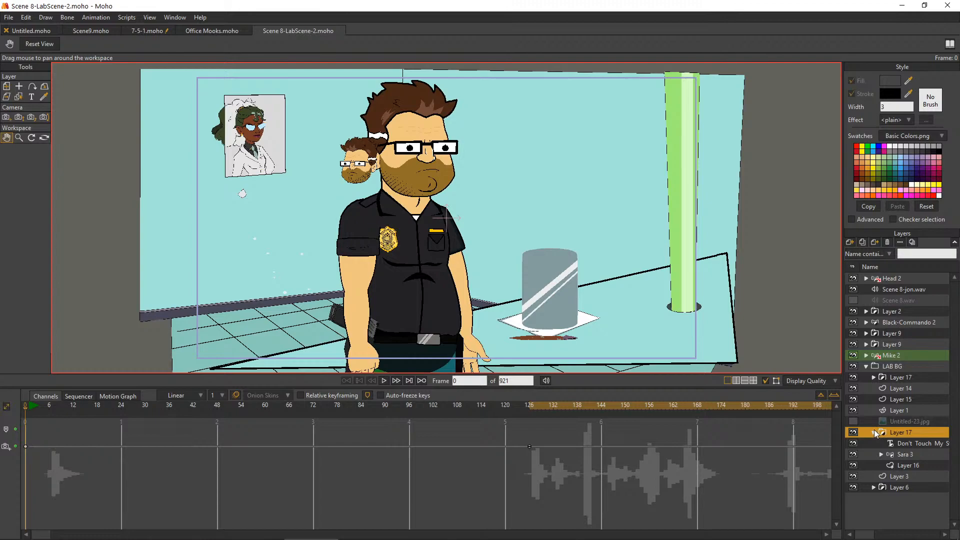
pyautogui.click(874, 432)
pyautogui.click(854, 433)
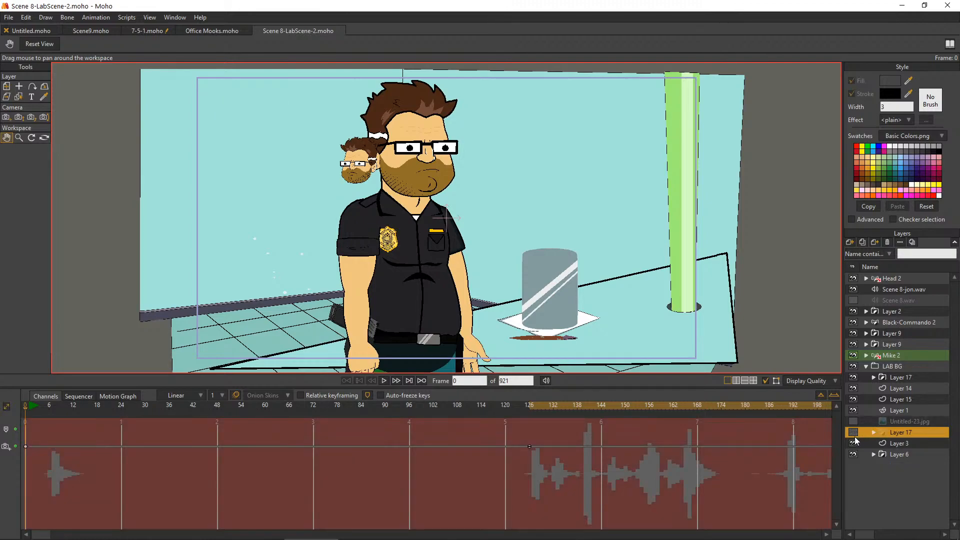
pyautogui.click(887, 243)
# Collapse the LAB BG group and delete the whole lab background
pyautogui.click(873, 385)
pyautogui.click(876, 377)
pyautogui.click(875, 378)
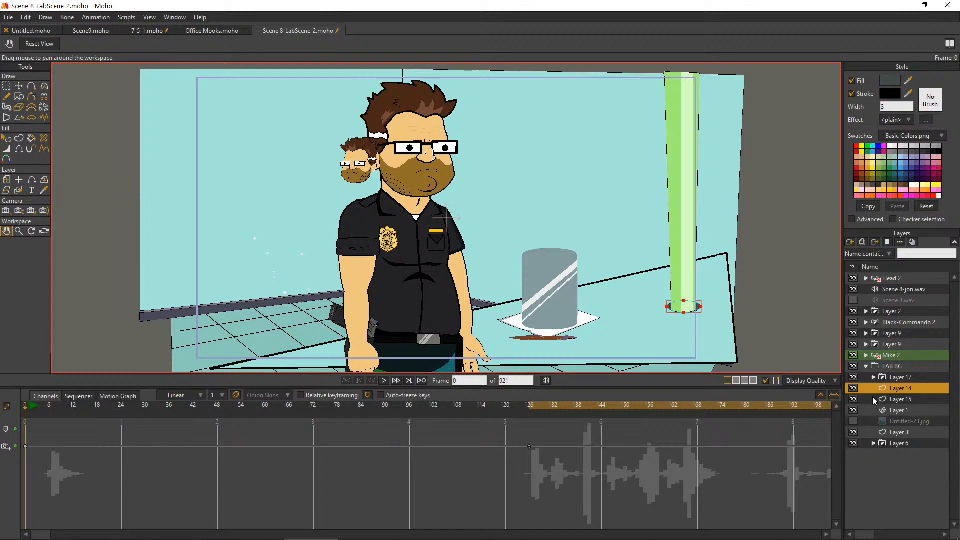
pyautogui.click(870, 367)
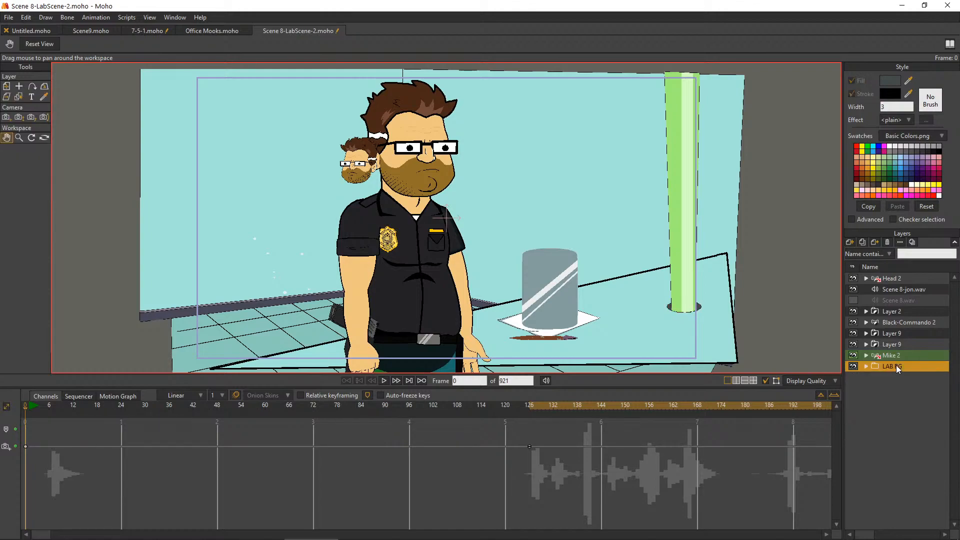
pyautogui.click(889, 242)
# Check the lower Layer 9 by toggling its visibility, and move the worm's Black-Commando 2 layer above all other layers
pyautogui.click(853, 345)
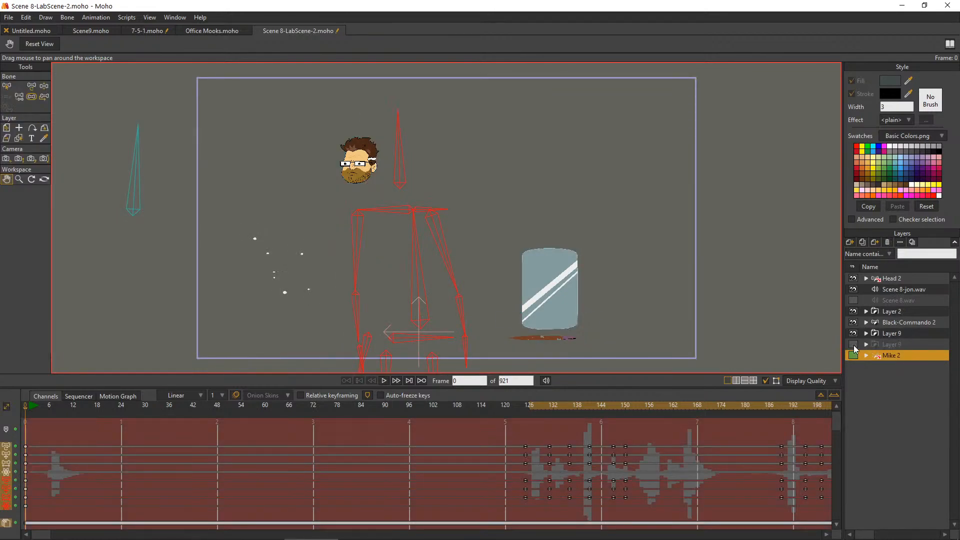
pyautogui.click(854, 345)
pyautogui.scroll(-2, 563, 320)
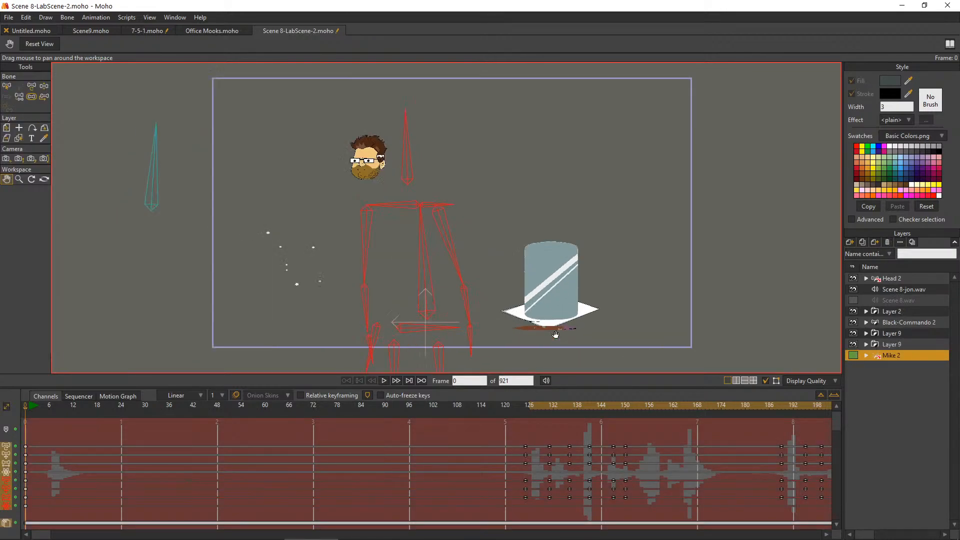
pyautogui.scroll(3, 586, 307)
pyautogui.scroll(4, 586, 307)
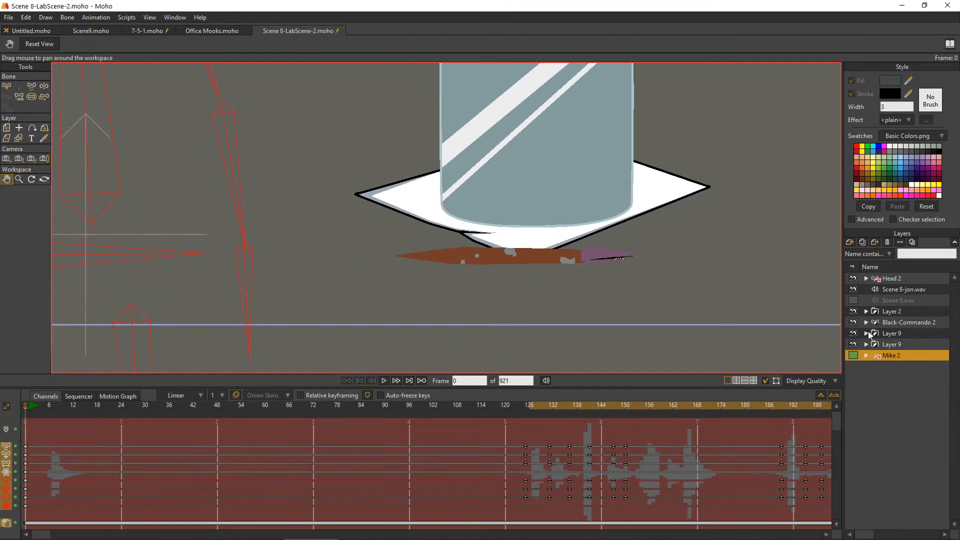
pyautogui.click(891, 322)
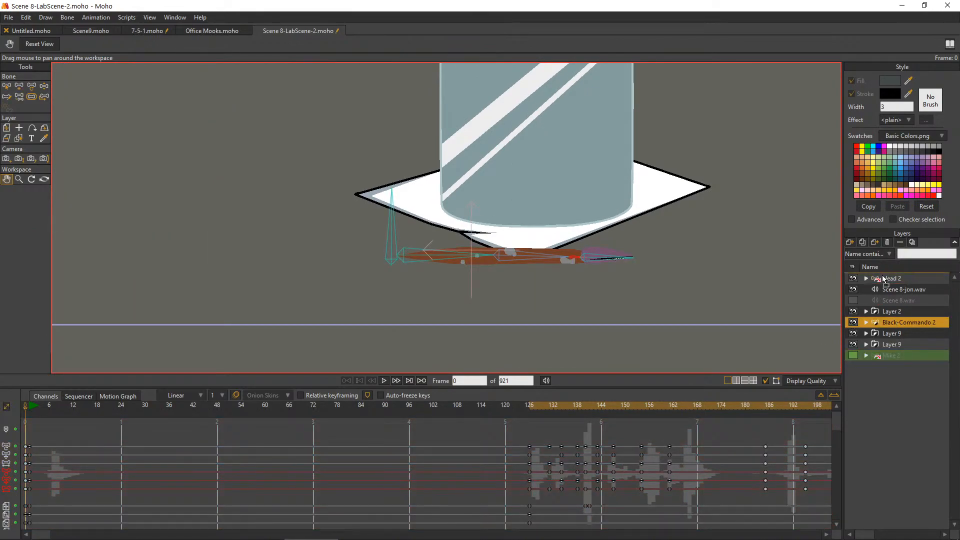
pyautogui.moveTo(914, 298); pyautogui.dragTo(912, 279)
# Delete every layer from Head 2 down through Mike 2, keeping only Black-Commando 2
pyautogui.click(900, 287)
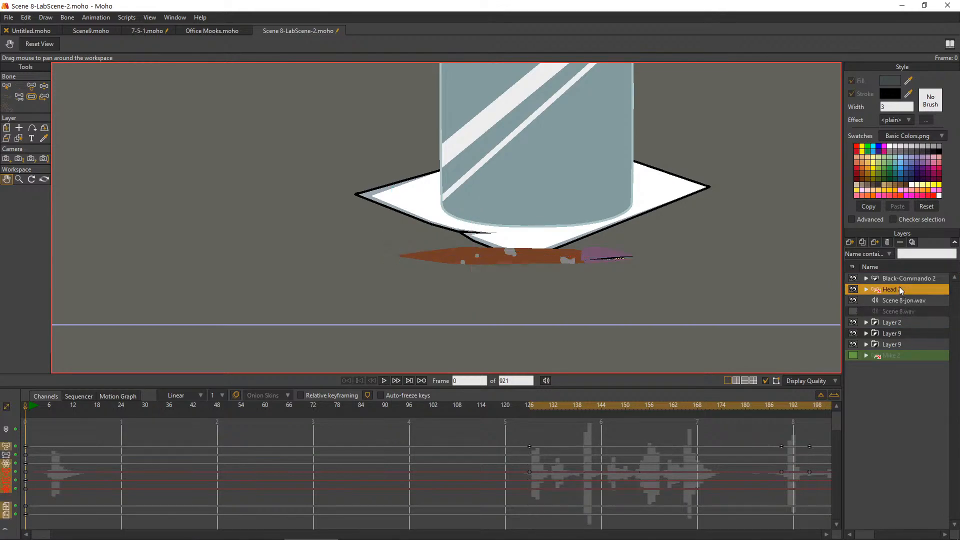
pyautogui.keyDown('shift'); pyautogui.click(892, 354); pyautogui.keyUp('shift')
pyautogui.click(890, 241)
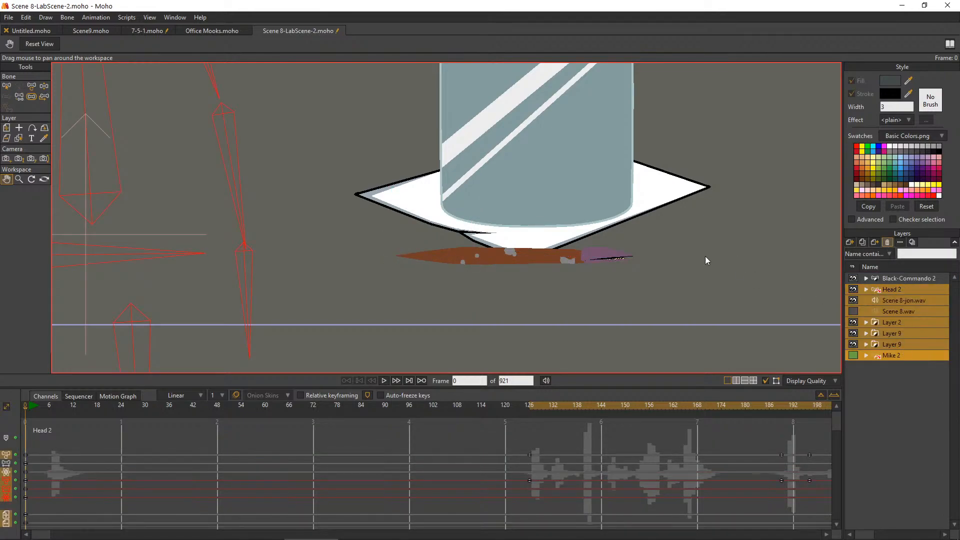
pyautogui.scroll(-4, 591, 190)
pyautogui.moveTo(540, 179); pyautogui.dragTo(597, 254)
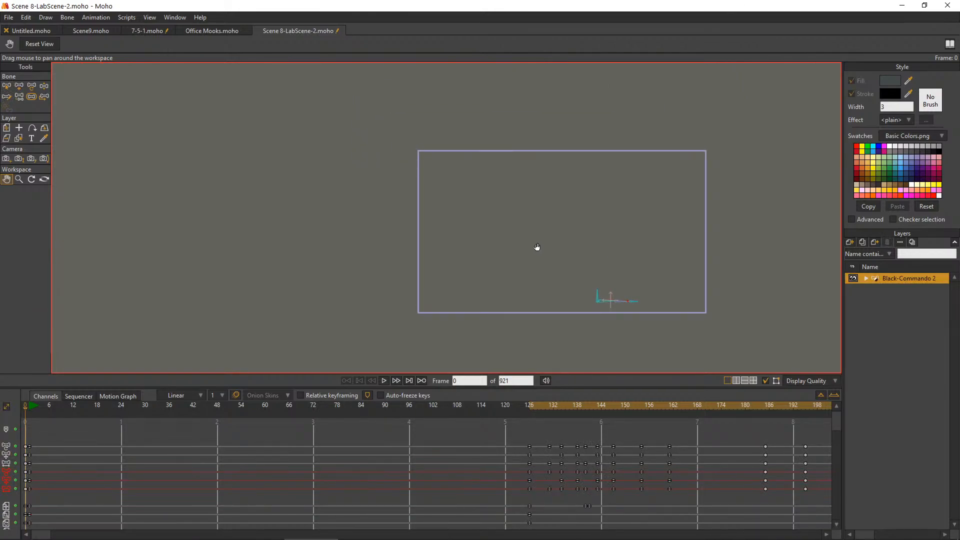
pyautogui.click(6, 158)
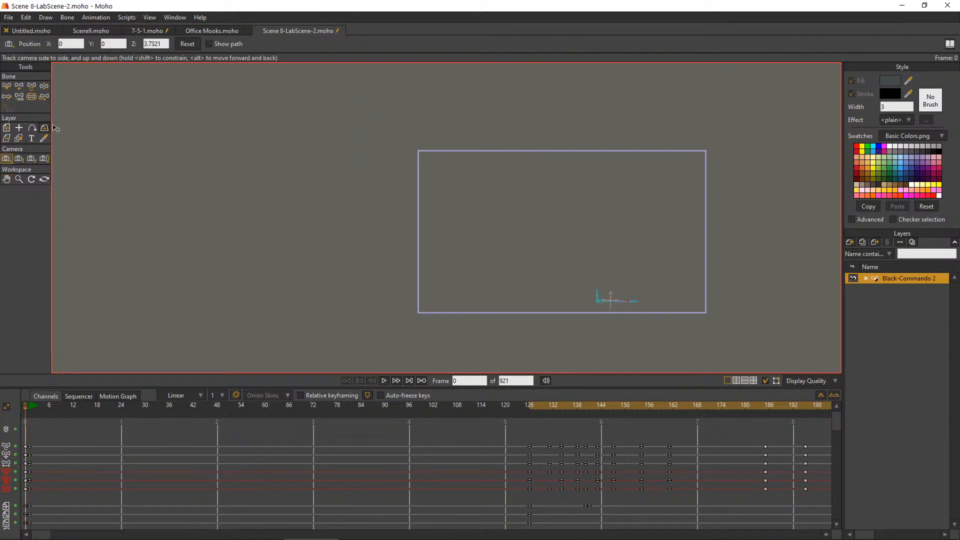
pyautogui.scroll(-3, 116, 448)
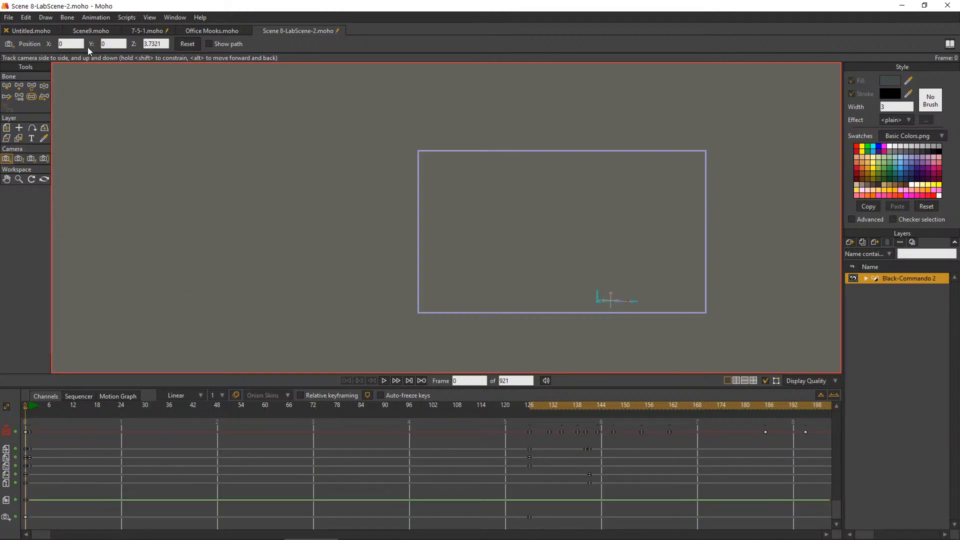
# Save the stripped-down project under the new name Alien Worm in the Scene 8 folder
pyautogui.click(27, 18)
pyautogui.moveTo(10, 18)
pyautogui.click(30, 96)
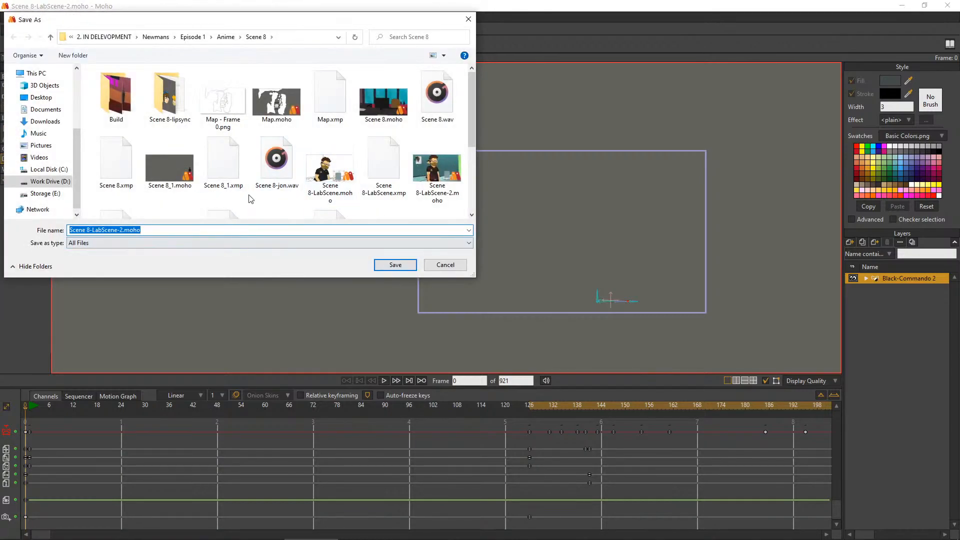
pyautogui.write('Alien')
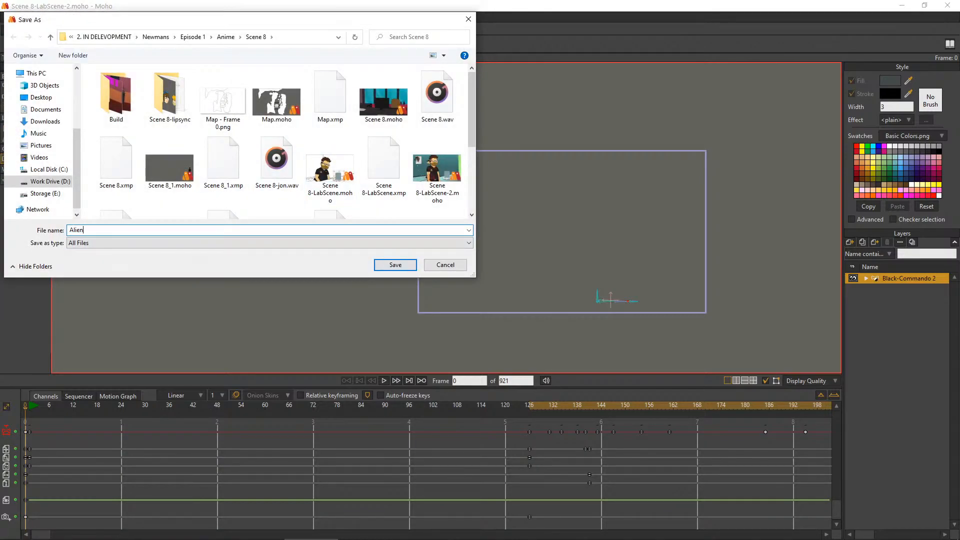
pyautogui.write(' Wrym')
pyautogui.press('BackSpace')
pyautogui.press('BackSpace')
pyautogui.press('BackSpace')
pyautogui.write('orm')
pyautogui.press('Return')
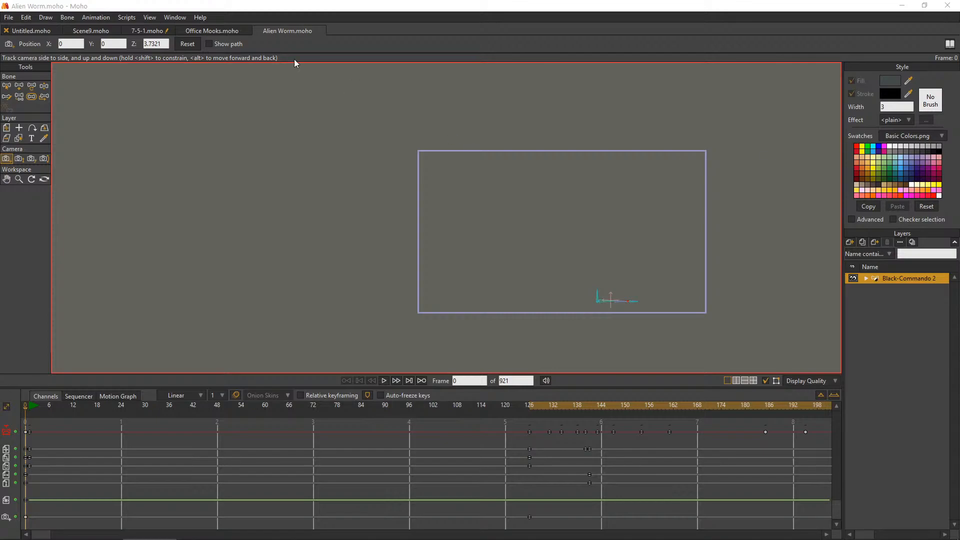
pyautogui.click(209, 31)
pyautogui.click(138, 29)
pyautogui.click(21, 18)
pyautogui.click(8, 39)
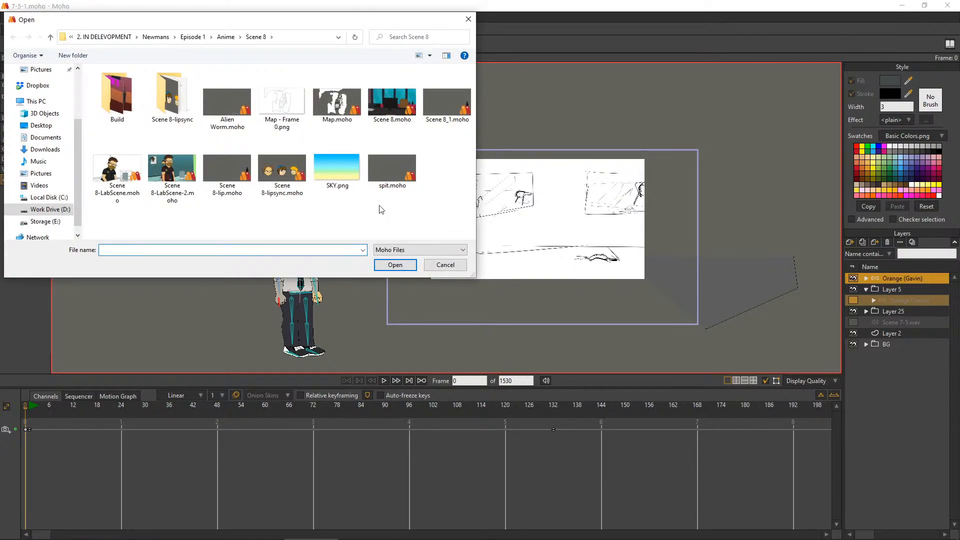
pyautogui.click(224, 121)
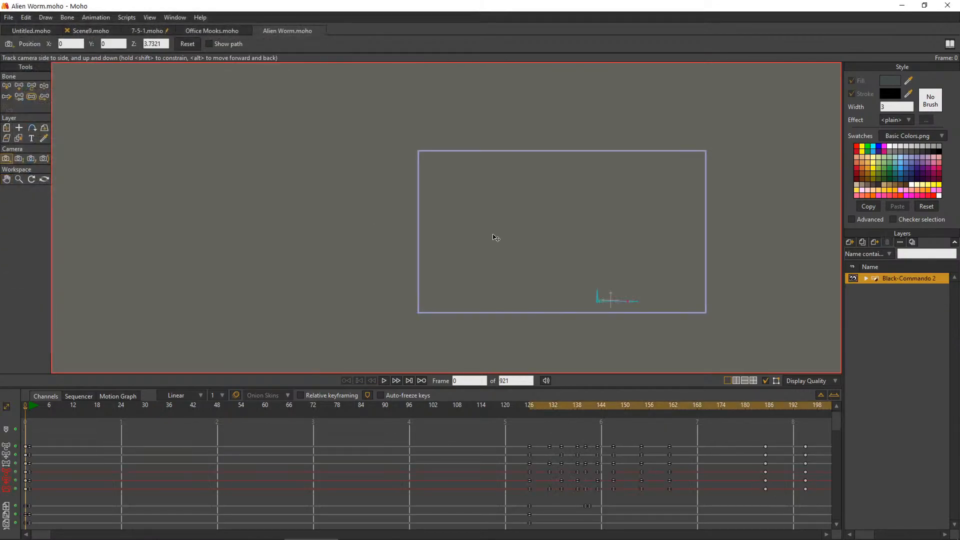
# Close Alien Worm.moho and import its Black-Commando 2 layer into 7-5-1.moho
pyautogui.click(258, 30)
pyautogui.click(24, 18)
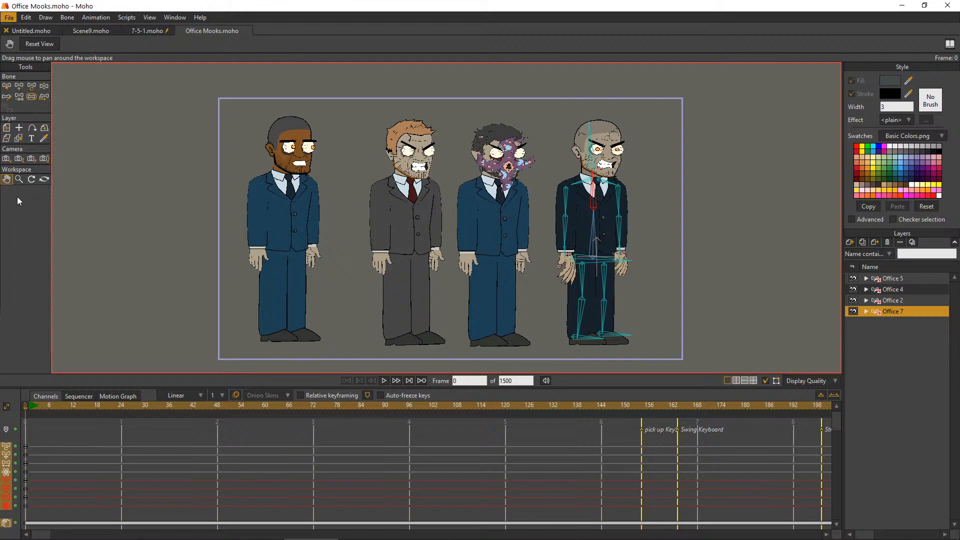
pyautogui.click(142, 31)
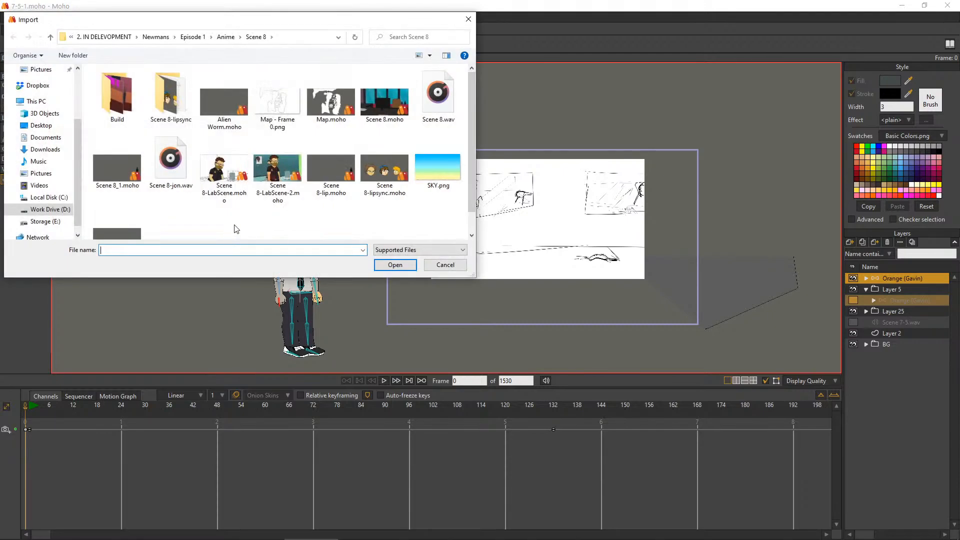
pyautogui.doubleClick(237, 122)
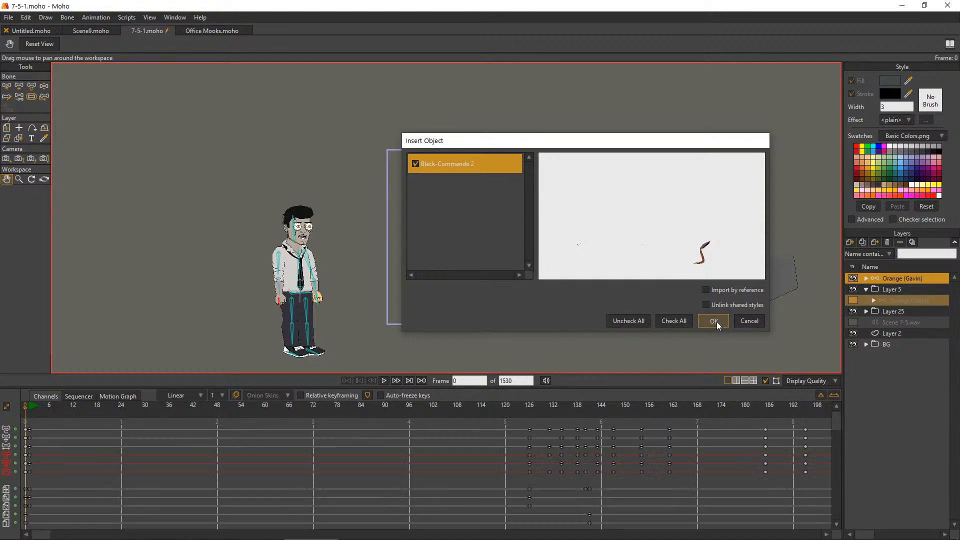
pyautogui.click(717, 322)
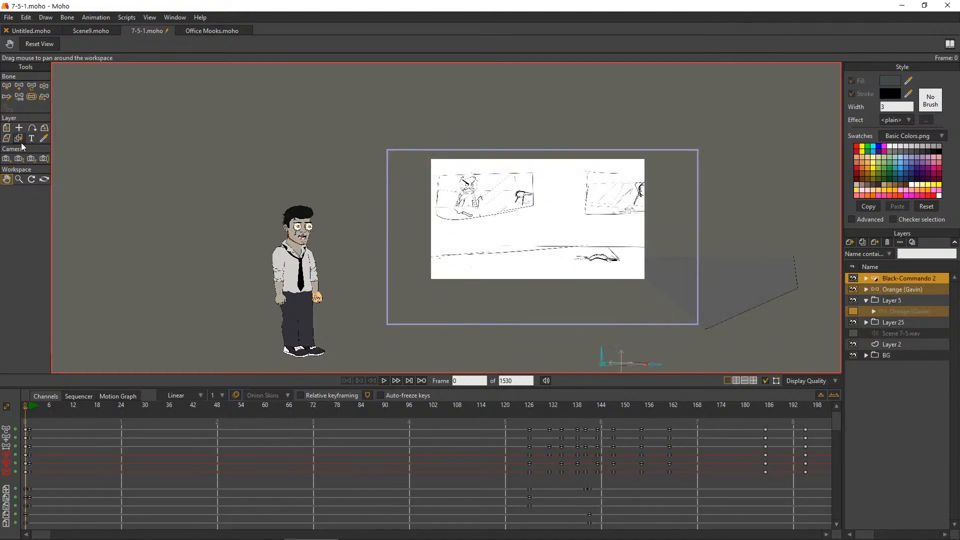
# Move the imported worm to about X -0.056, Y -0.245, then duplicate its layer and hide the original
pyautogui.click(6, 128)
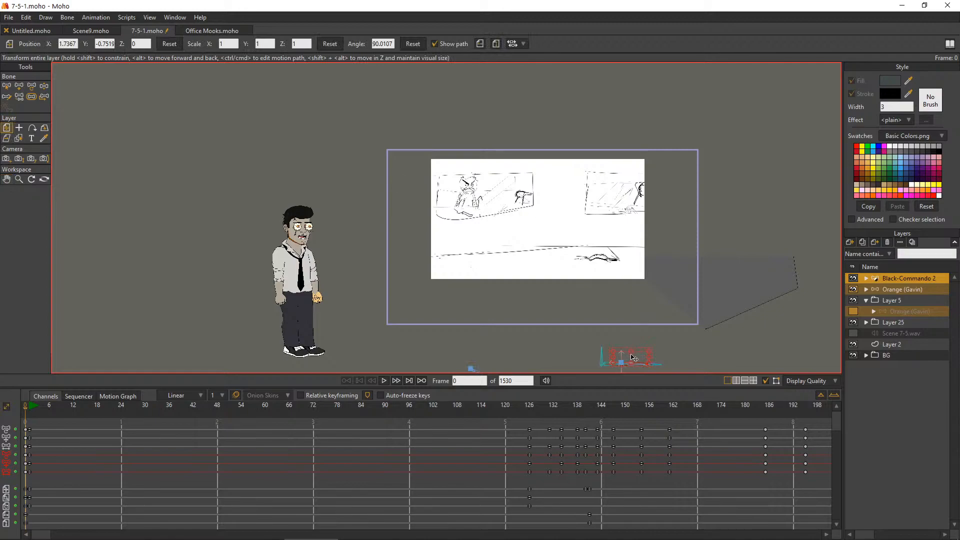
pyautogui.moveTo(633, 357); pyautogui.dragTo(419, 298)
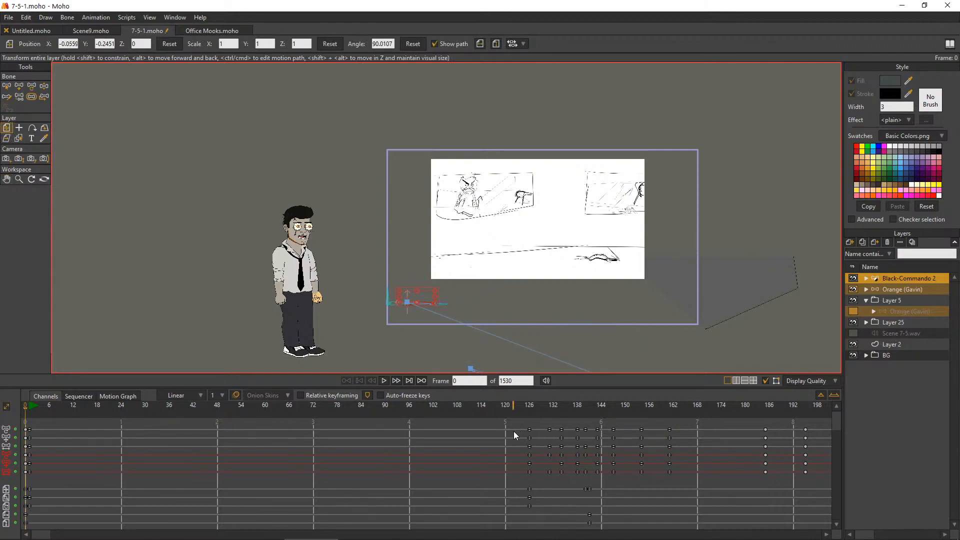
pyautogui.click(862, 243)
pyautogui.click(854, 290)
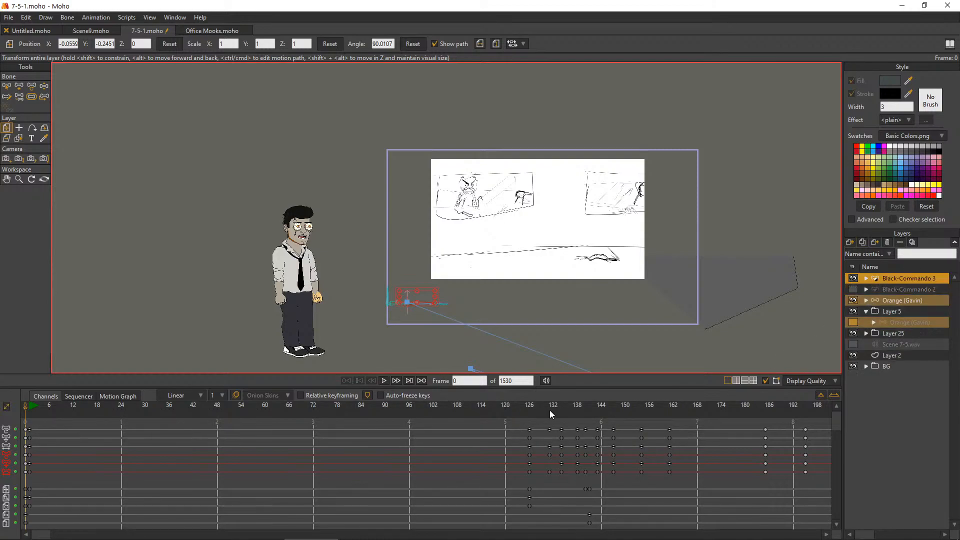
# Clear the animation after the current frame from the duplicated Black-Commando 3 layer
pyautogui.click(102, 19)
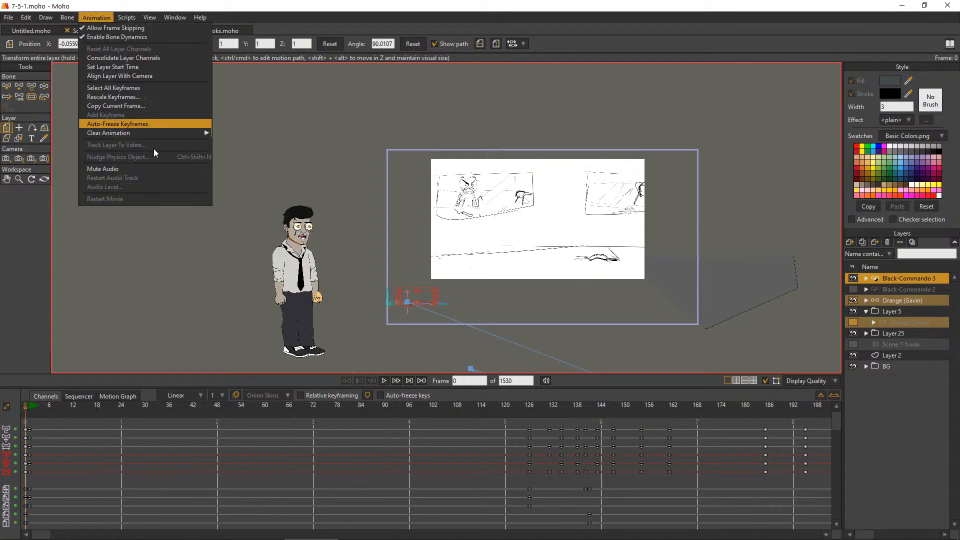
pyautogui.moveTo(163, 133)
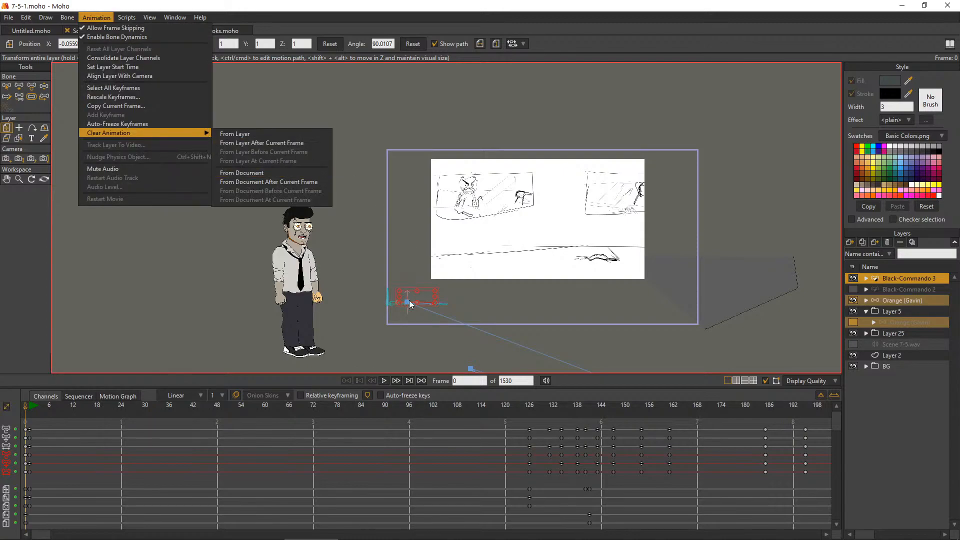
pyautogui.click(271, 143)
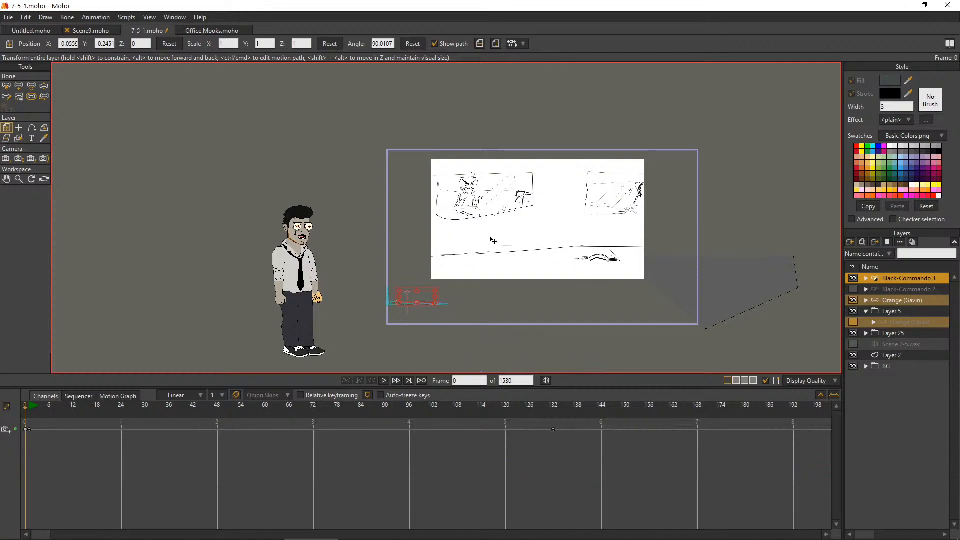
# Go to frame 786 and move the worm onto the hallway floor beside the door, at about X 0.89, Y 0.15
pyautogui.scroll(3, 470, 254)
pyautogui.scroll(-1, 664, 188)
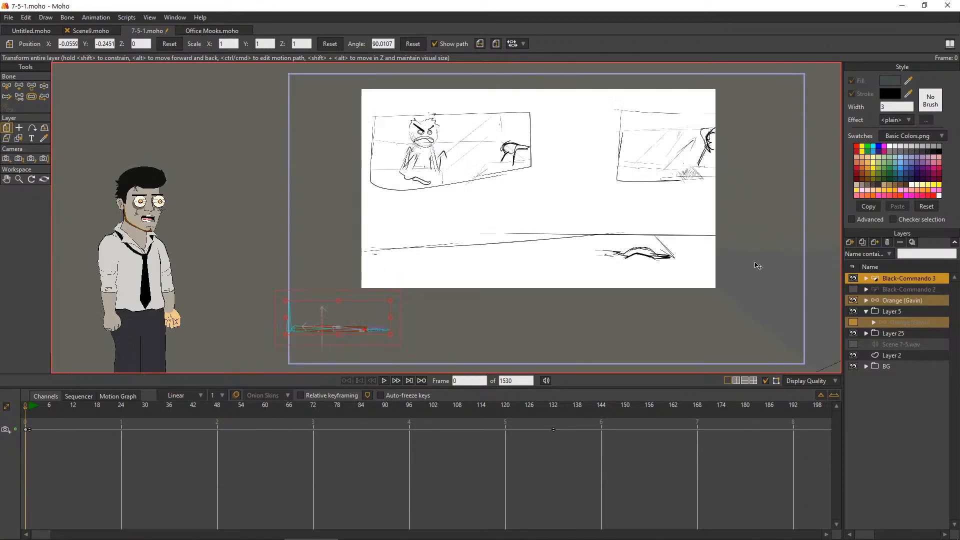
pyautogui.click(30, 406)
pyautogui.moveTo(30, 409); pyautogui.dragTo(235, 432)
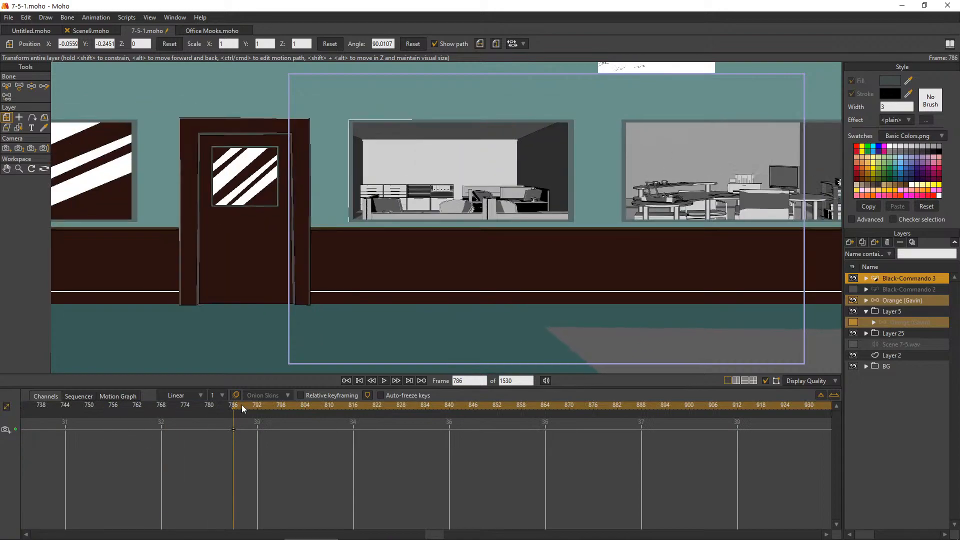
pyautogui.scroll(-5, 451, 208)
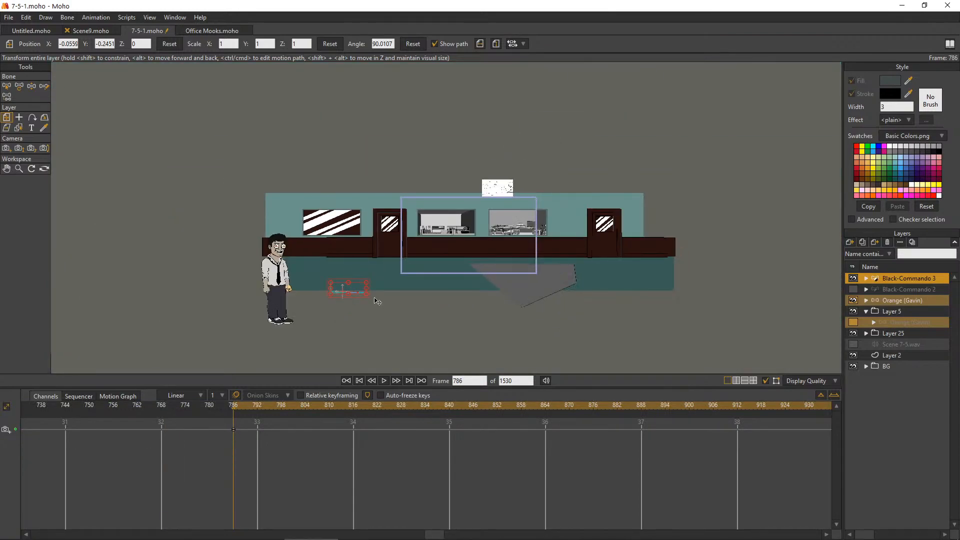
pyautogui.scroll(4, 290, 315)
pyautogui.moveTo(290, 315); pyautogui.dragTo(481, 256)
pyautogui.scroll(5, 478, 226)
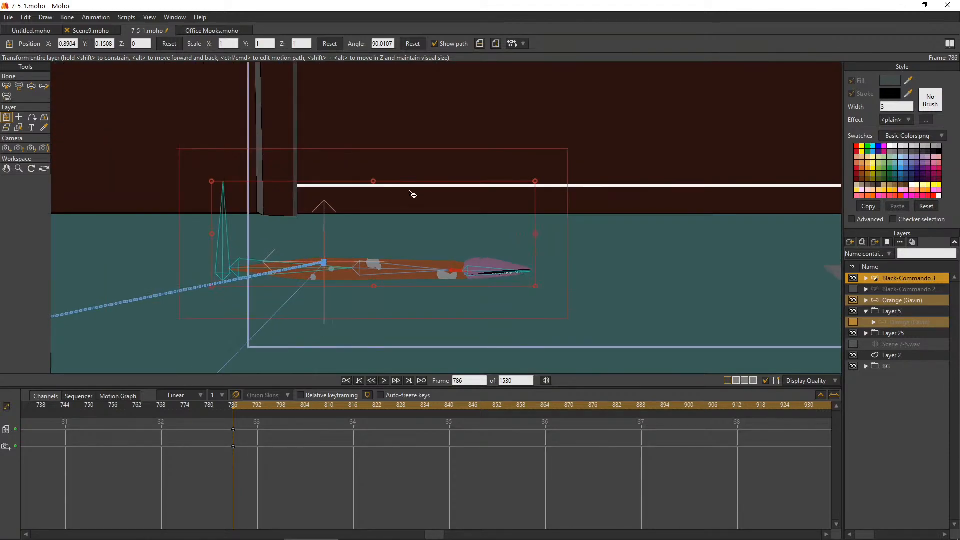
pyautogui.scroll(-1, 371, 222)
pyautogui.scroll(-4, 575, 180)
pyautogui.scroll(3, 523, 158)
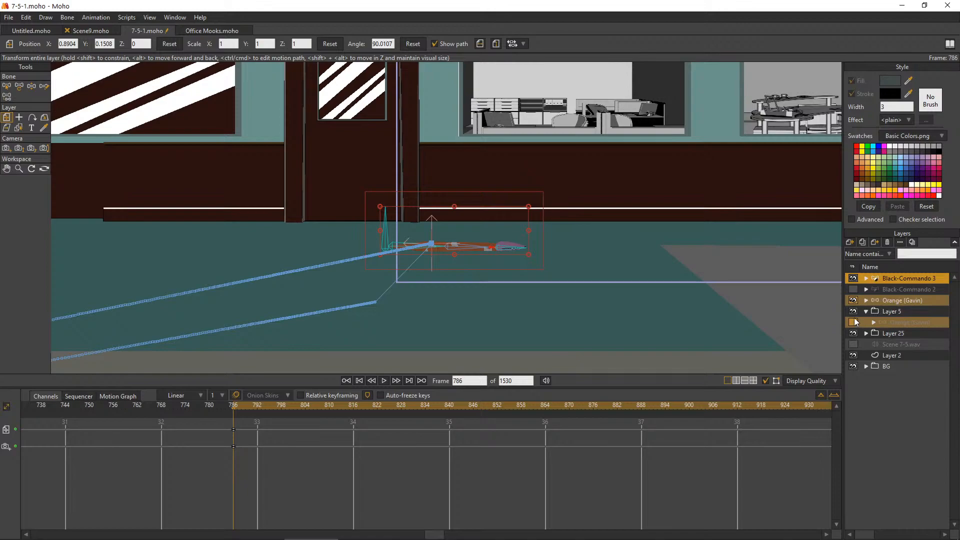
# Show the Orange office worker in Layer 5, scale the worm to about 0.46 and place it by his feet at about X 0.89, Y 0.12
pyautogui.click(854, 323)
pyautogui.click(882, 303)
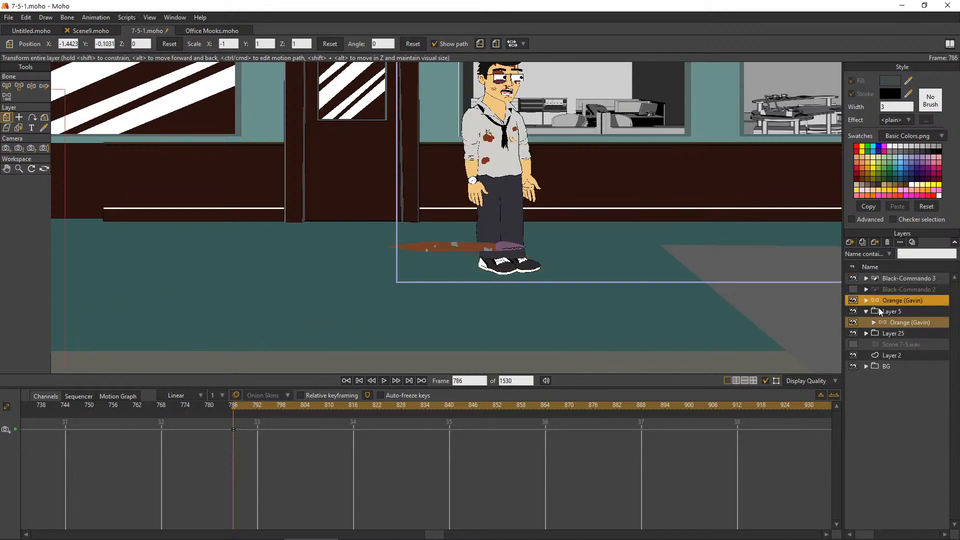
pyautogui.click(909, 279)
pyautogui.scroll(3, 399, 201)
pyautogui.moveTo(604, 209); pyautogui.dragTo(502, 240)
pyautogui.moveTo(483, 274); pyautogui.dragTo(486, 292)
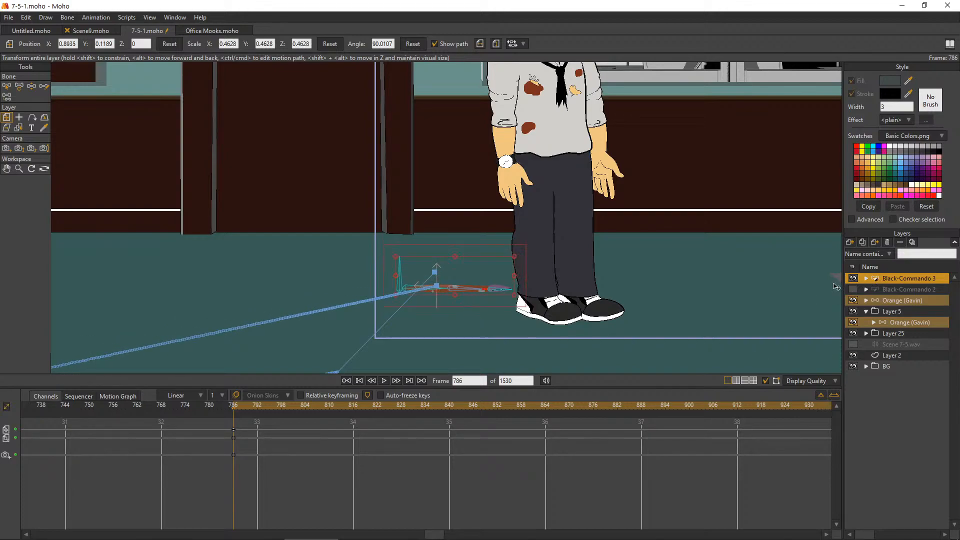
# Render a preview of frame 786 to check the worm's size beside the office worker, and close it
pyautogui.click(890, 311)
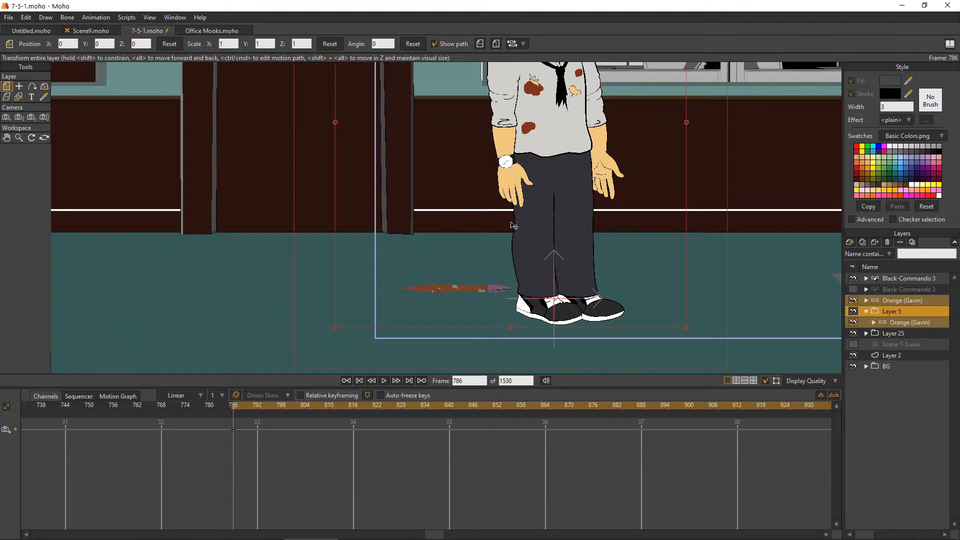
pyautogui.scroll(-6, 514, 226)
pyautogui.scroll(3, 592, 230)
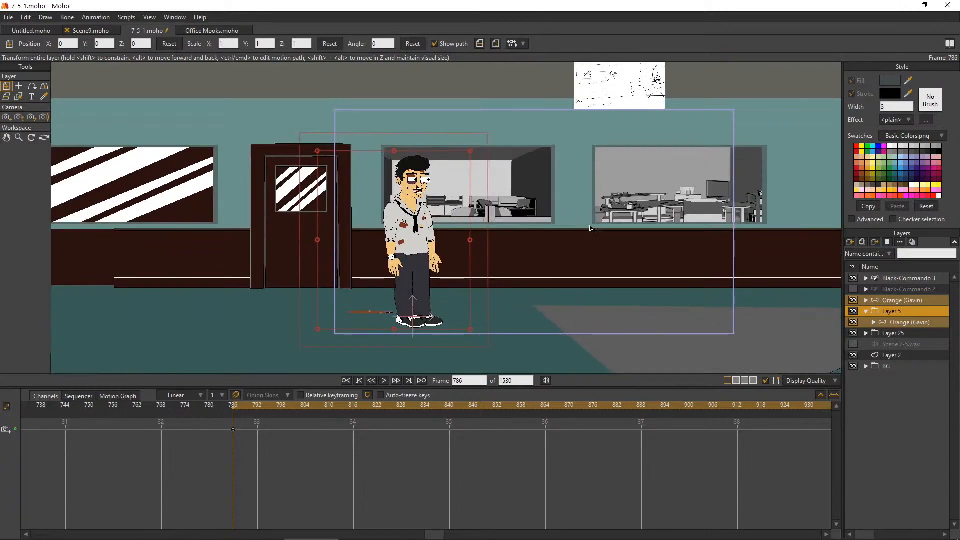
pyautogui.scroll(1, 602, 197)
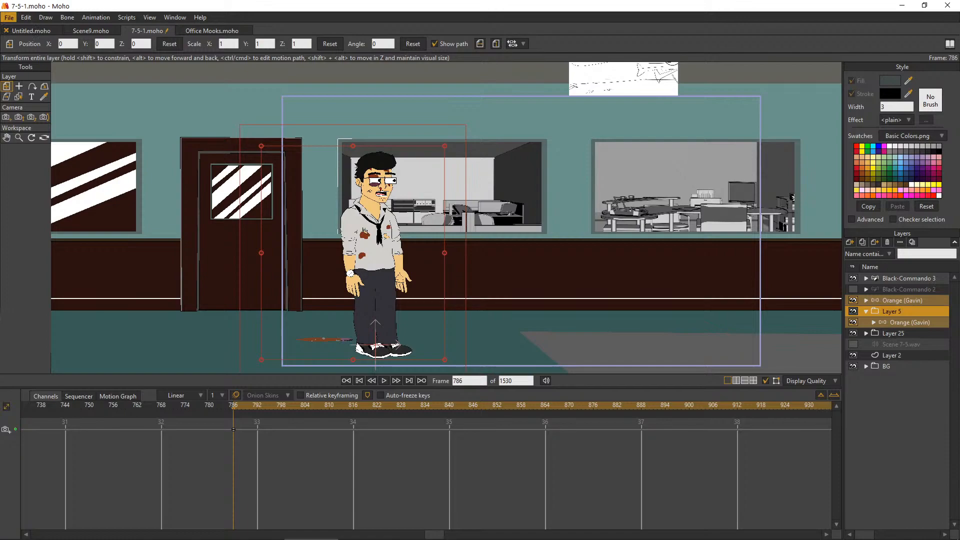
pyautogui.hotkey('ctrl', 'r')
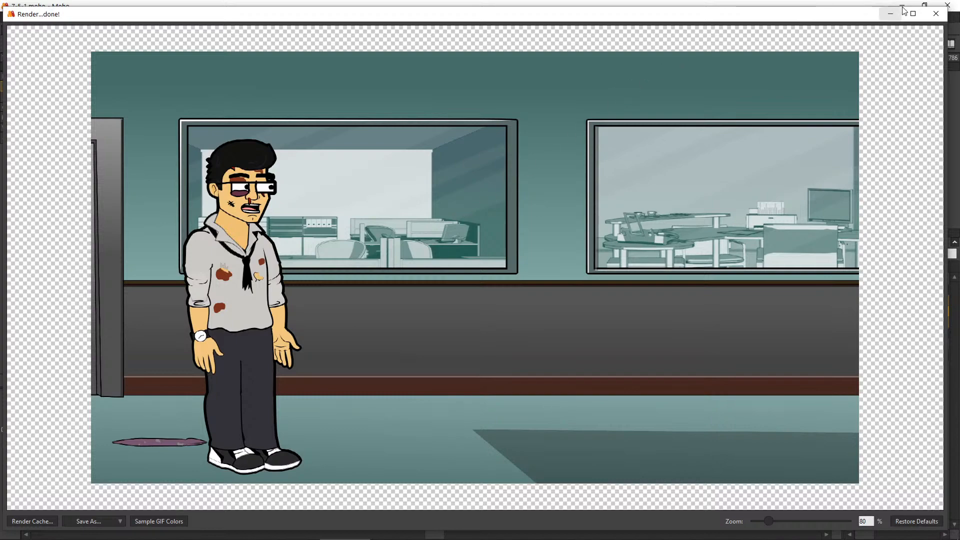
pyautogui.click(936, 14)
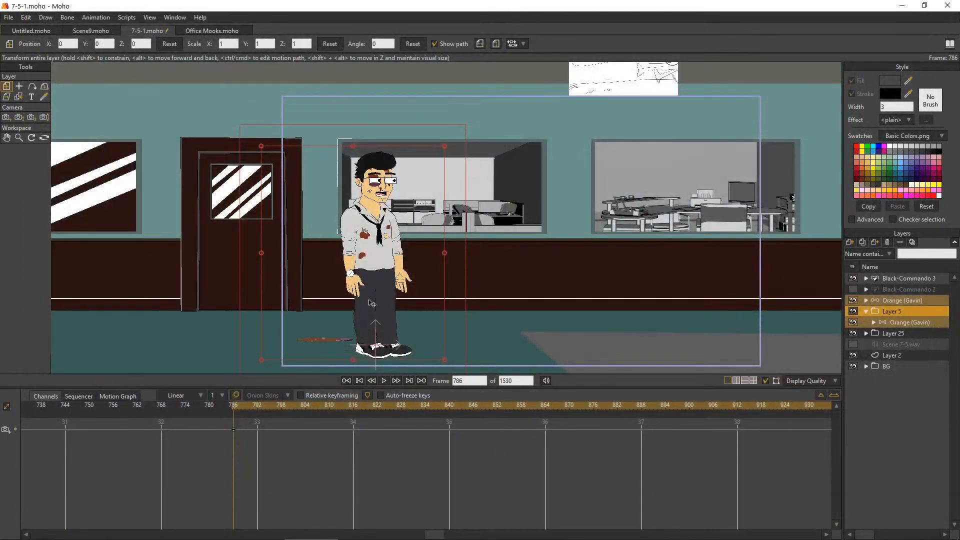
# Scale the Black-Commando 3 worm down to about 0.39 on the floor beside the office worker
pyautogui.click(891, 301)
pyautogui.click(890, 278)
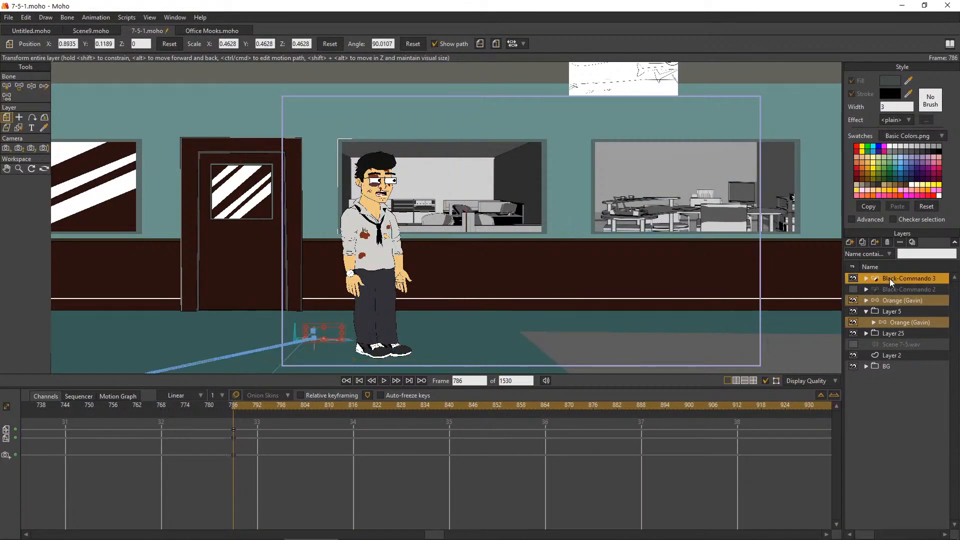
pyautogui.scroll(2, 257, 328)
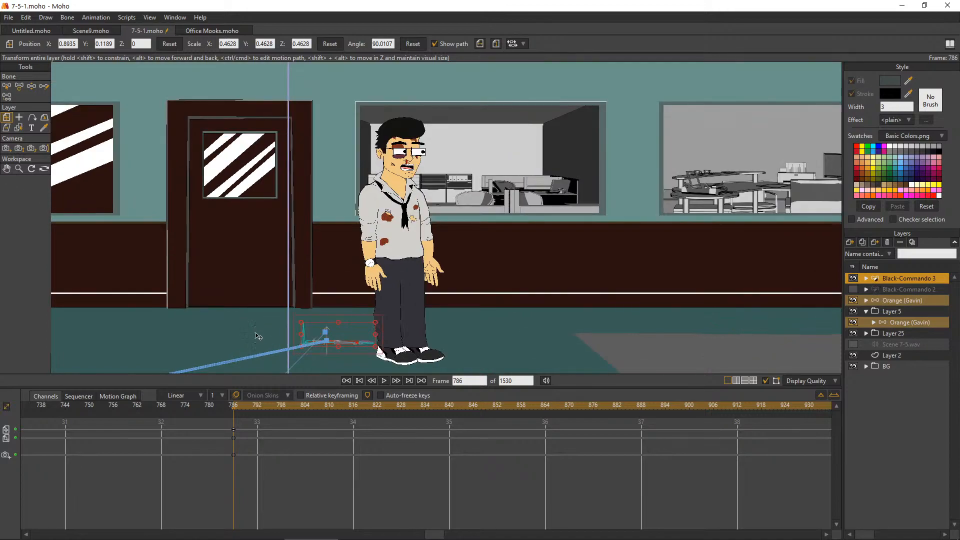
pyautogui.scroll(3, 270, 355)
pyautogui.scroll(3, 353, 338)
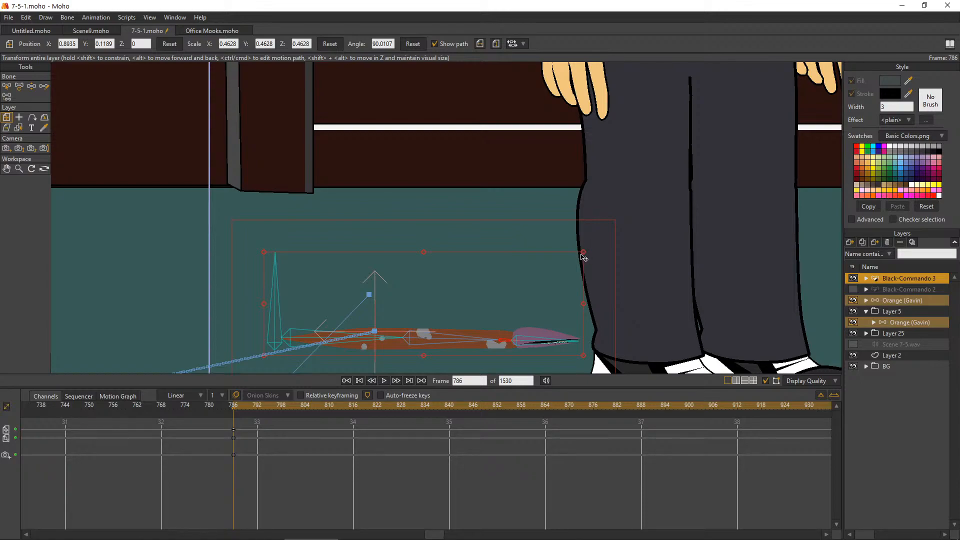
pyautogui.moveTo(584, 255); pyautogui.dragTo(549, 265)
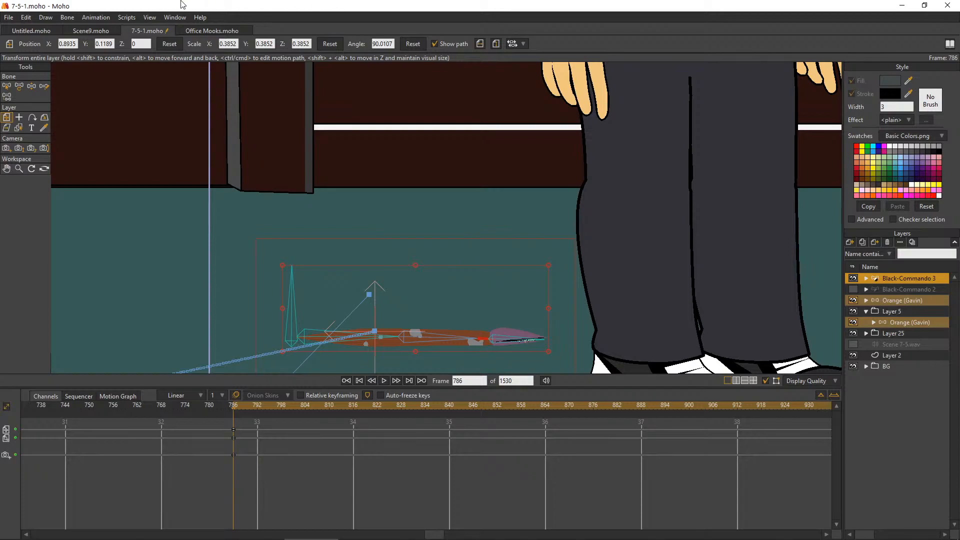
# Set the outline width of the Black-Commando 3 layer to 2 and apply it
pyautogui.doubleClick(893, 279)
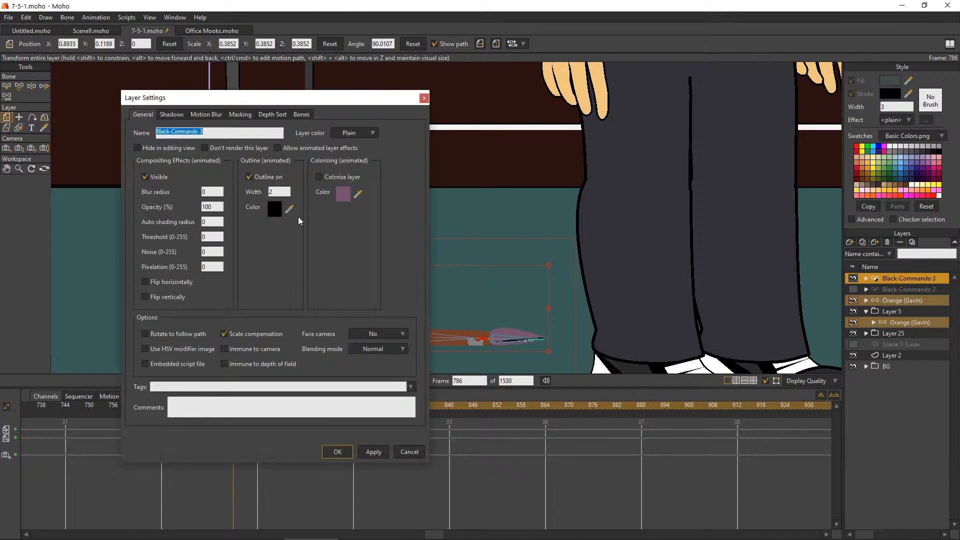
pyautogui.doubleClick(278, 192)
pyautogui.write('2')
pyautogui.click(373, 451)
pyautogui.click(338, 452)
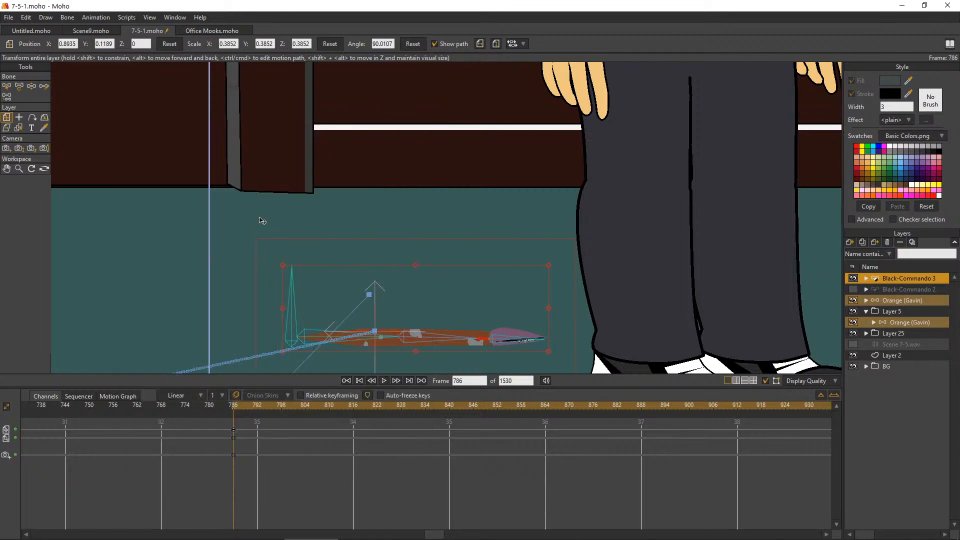
# Render frame 786 again, inspect the smaller worm and its outline up close, and close the preview
pyautogui.click(26, 17)
pyautogui.click(9, 18)
pyautogui.hotkey('ctrl', 'r')
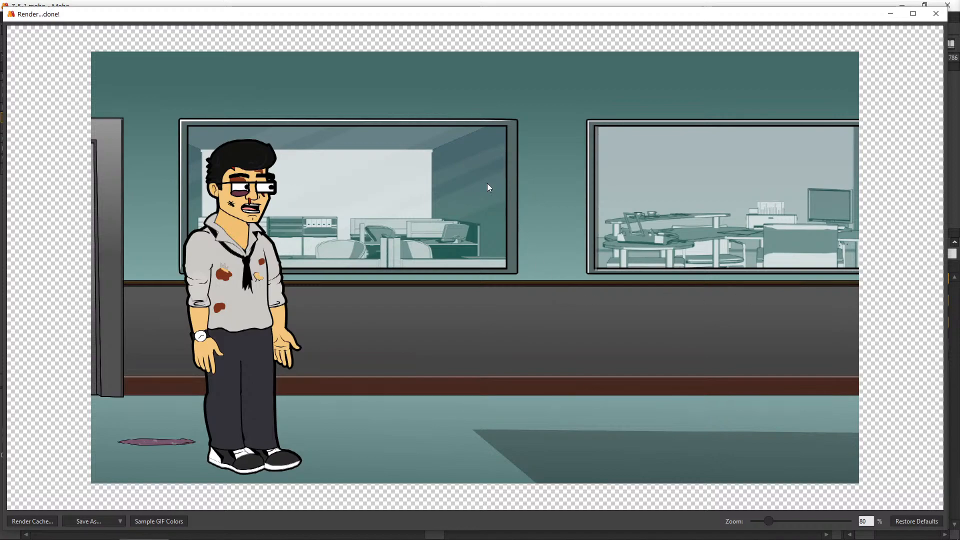
pyautogui.scroll(1, 487, 232)
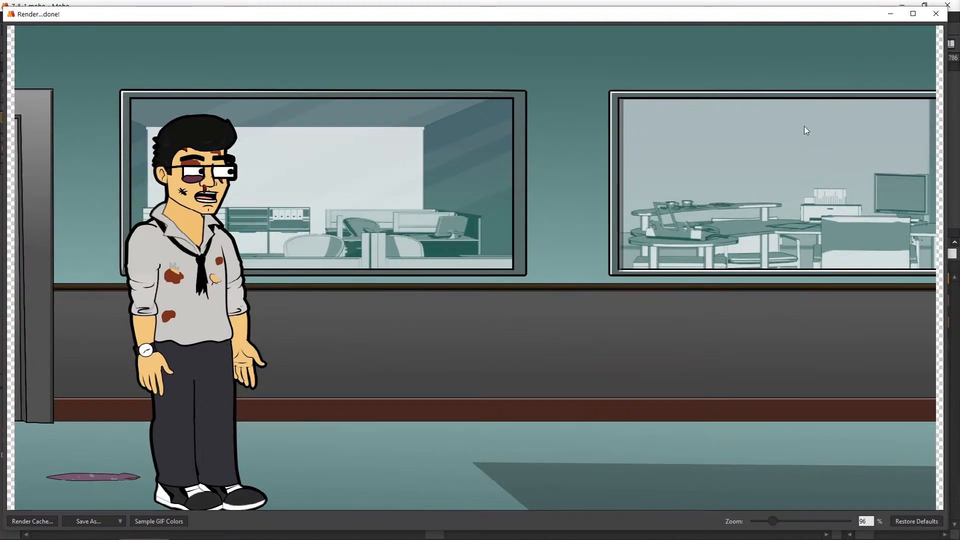
pyautogui.scroll(-1, 807, 125)
pyautogui.scroll(1, 403, 188)
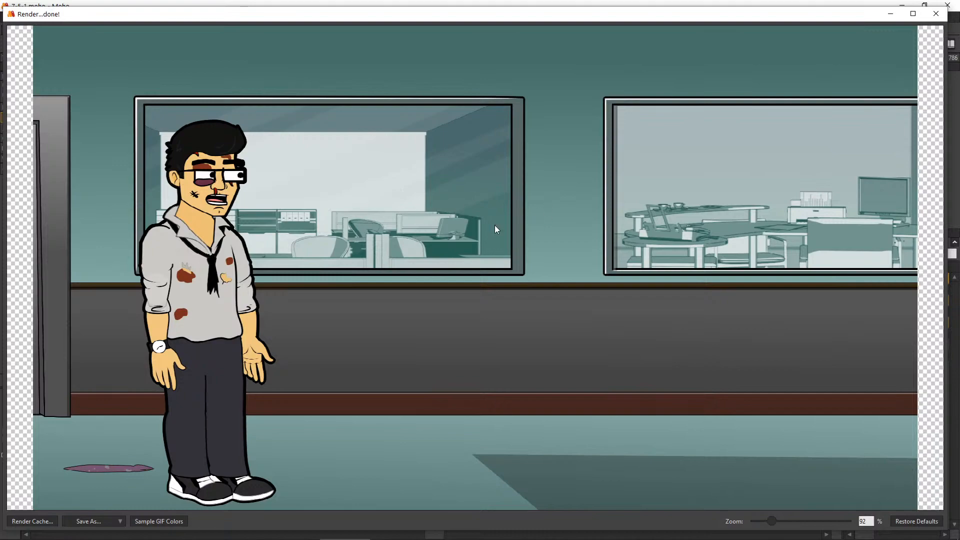
pyautogui.click(936, 14)
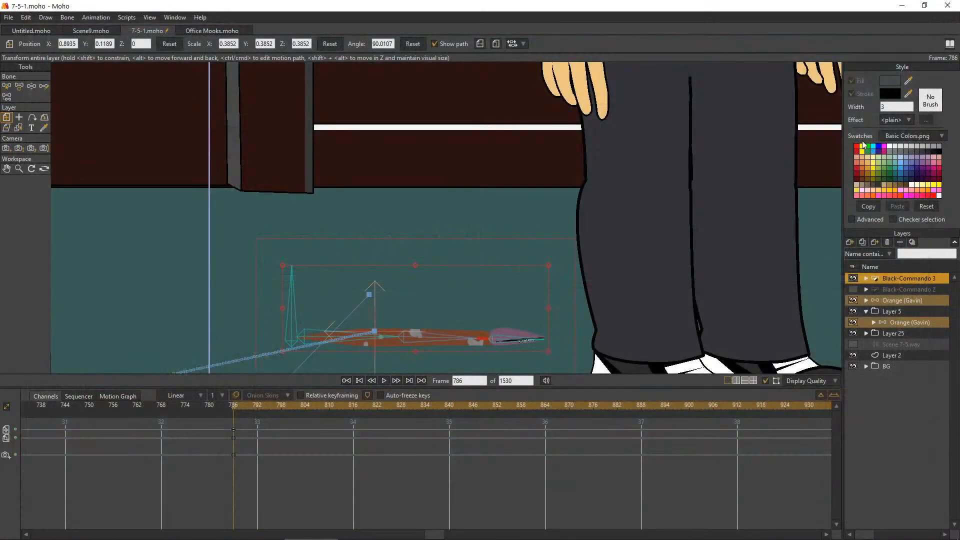
# Move the floor shadow shape in Layer 2 away from the office worker, to about X 0.28, Y -0.04
pyautogui.scroll(-5, 743, 234)
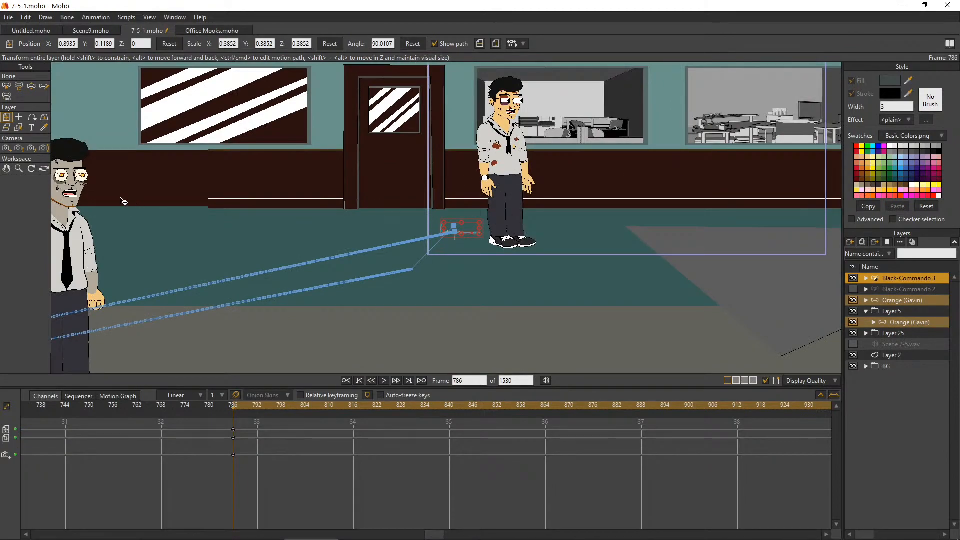
pyautogui.click(8, 171)
pyautogui.moveTo(789, 160); pyautogui.dragTo(518, 216)
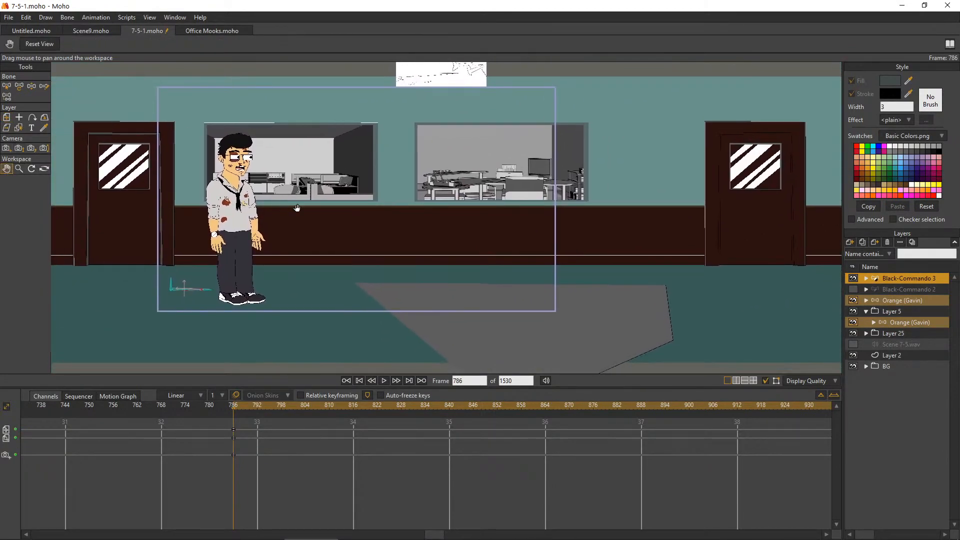
pyautogui.moveTo(283, 207); pyautogui.dragTo(339, 214)
pyautogui.scroll(2, 339, 214)
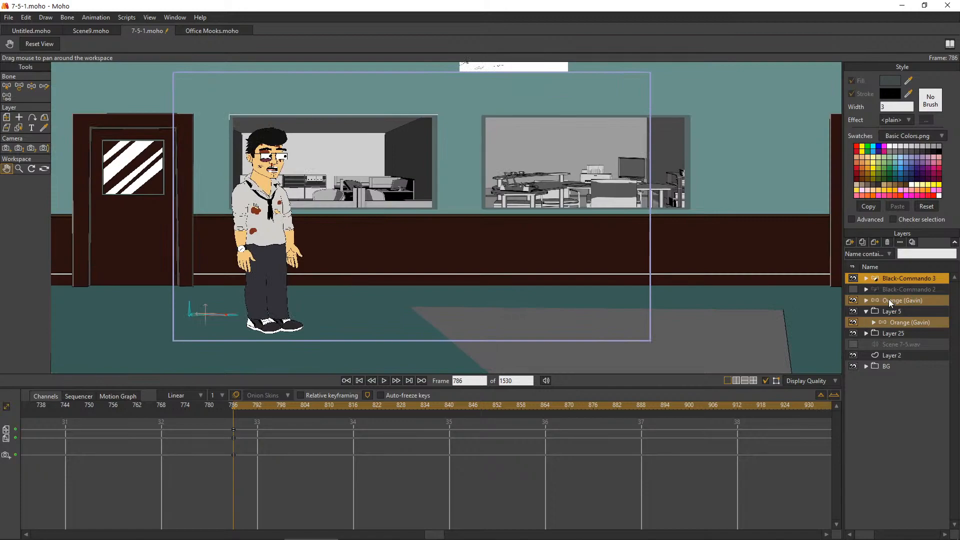
pyautogui.click(891, 354)
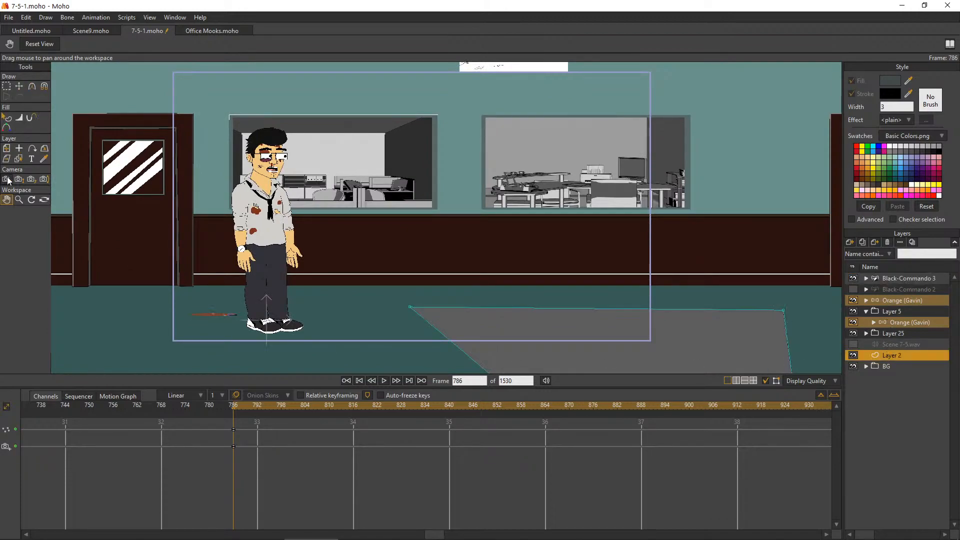
pyautogui.click(6, 148)
pyautogui.moveTo(523, 332); pyautogui.dragTo(572, 339)
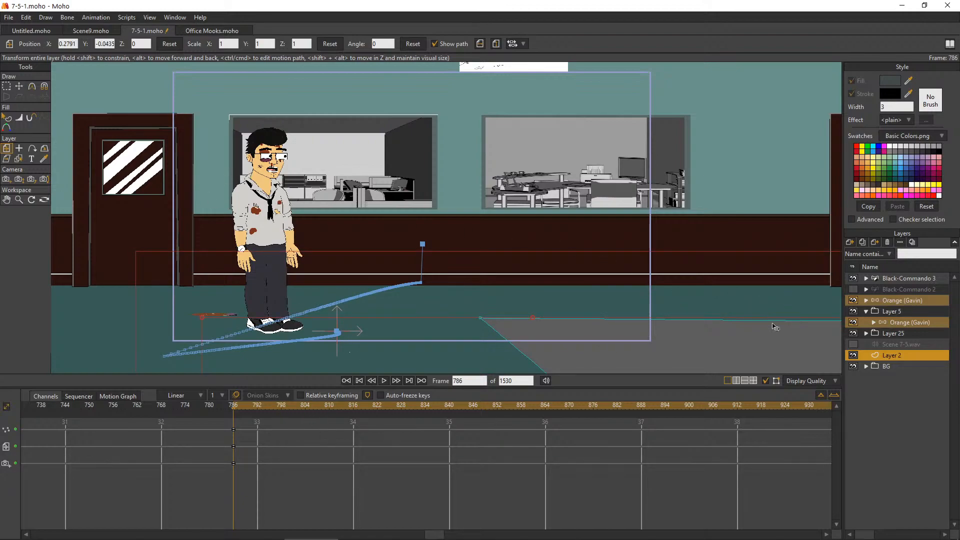
# Set the opacity of the shadow's Layer 2 to 40%
pyautogui.doubleClick(871, 355)
pyautogui.click(210, 205)
pyautogui.doubleClick(216, 206)
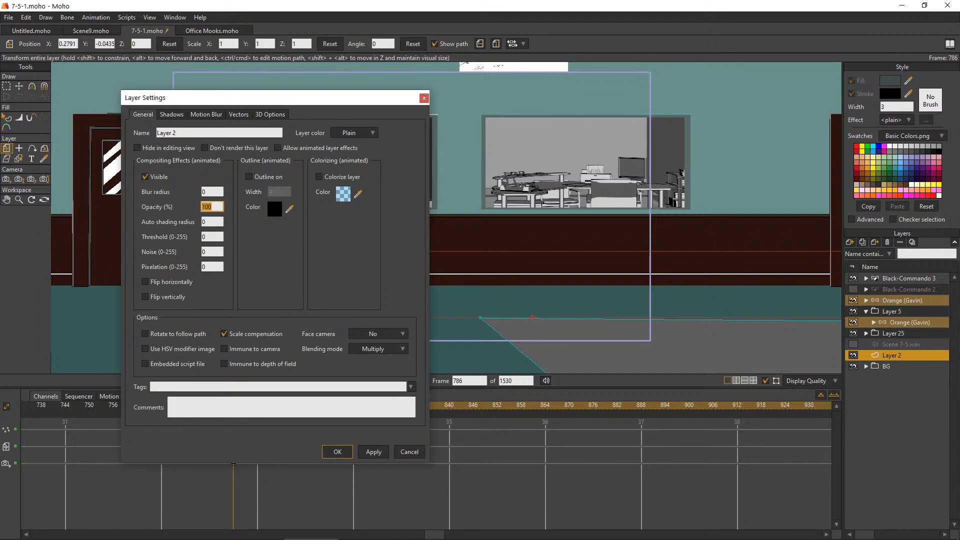
pyautogui.write('40')
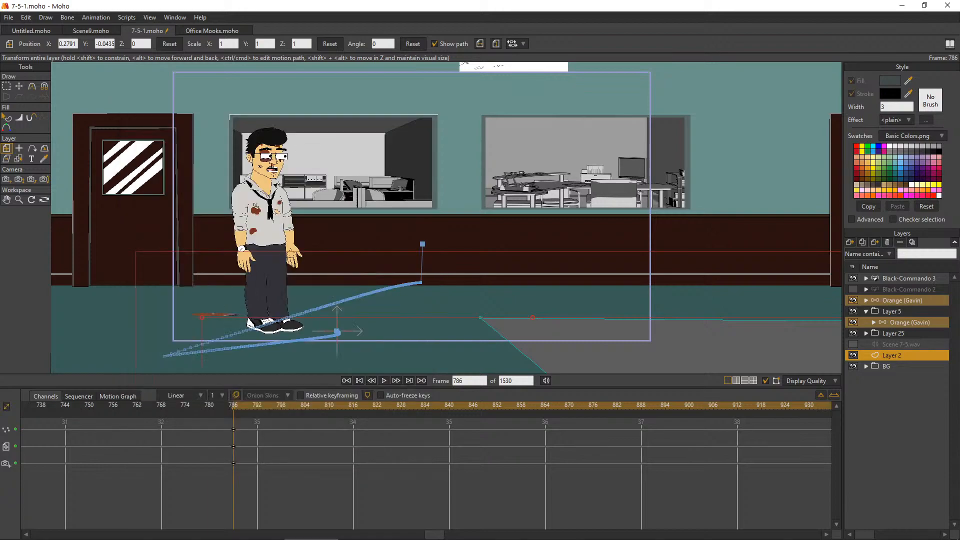
# Render frame 786 to inspect the repositioned floor shadow together with the worm and worker, and close the preview
pyautogui.click(9, 18)
pyautogui.hotkey('ctrl', 'r')
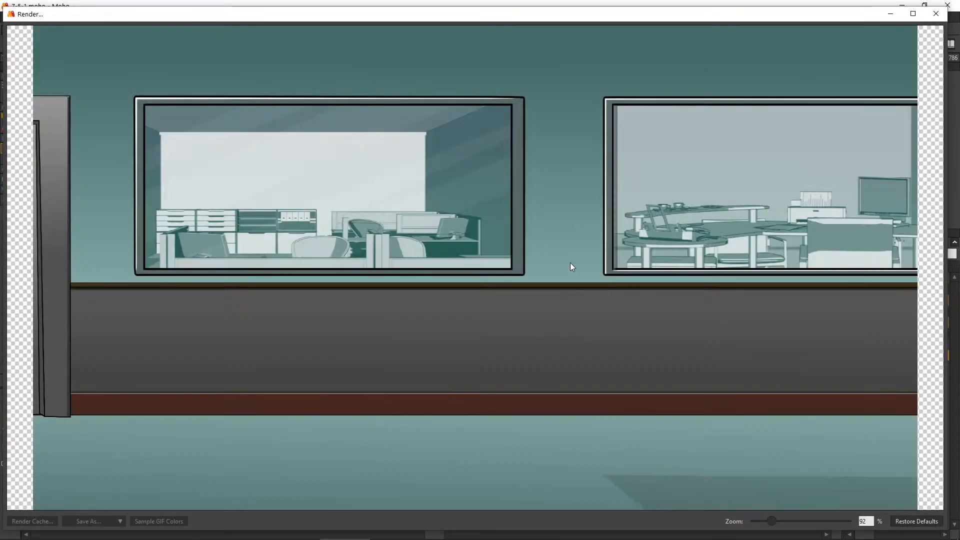
pyautogui.scroll(-1, 569, 271)
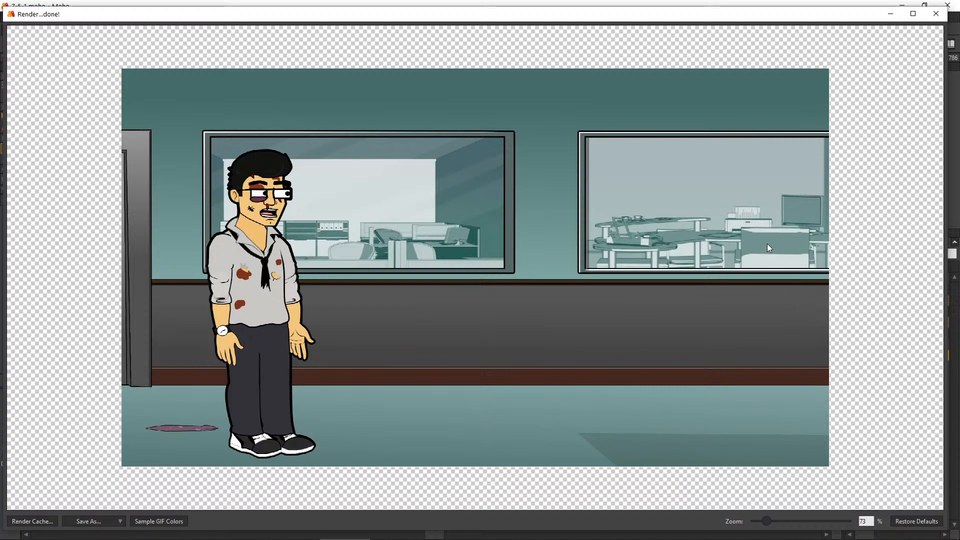
pyautogui.scroll(1, 644, 245)
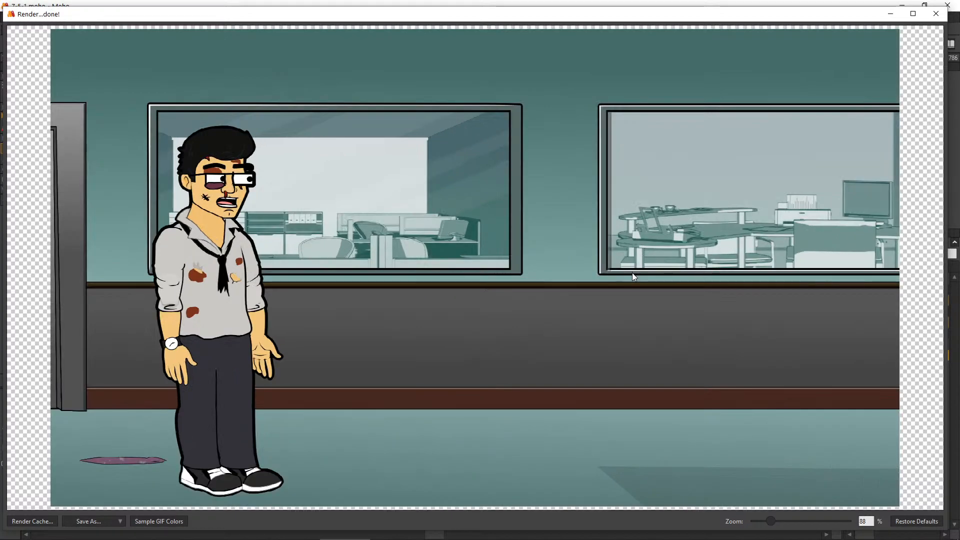
pyautogui.scroll(1, 144, 468)
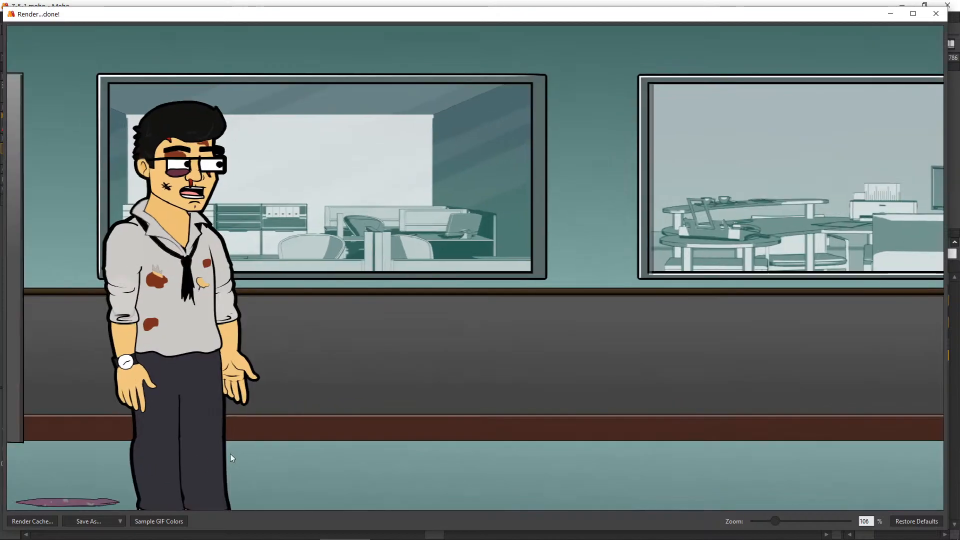
pyautogui.moveTo(199, 467); pyautogui.dragTo(440, 332)
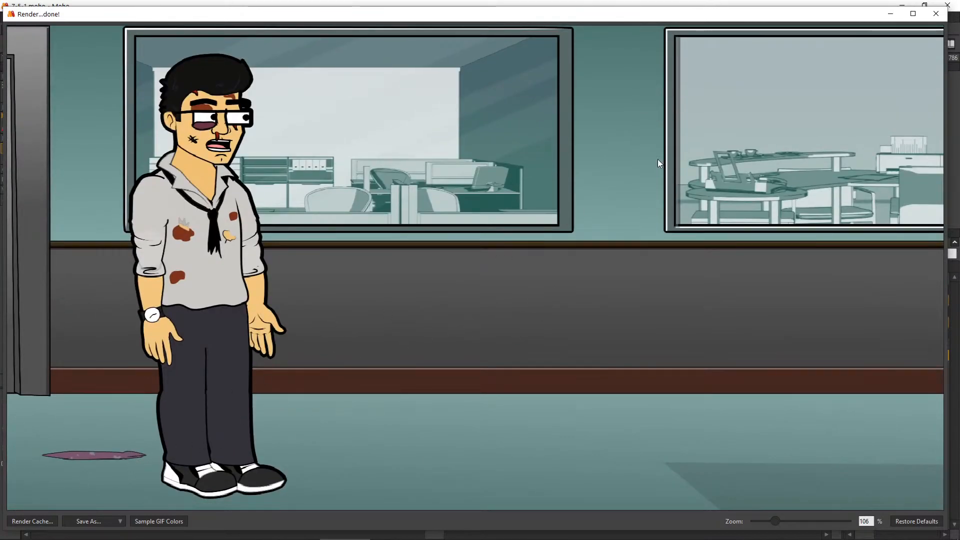
pyautogui.click(936, 14)
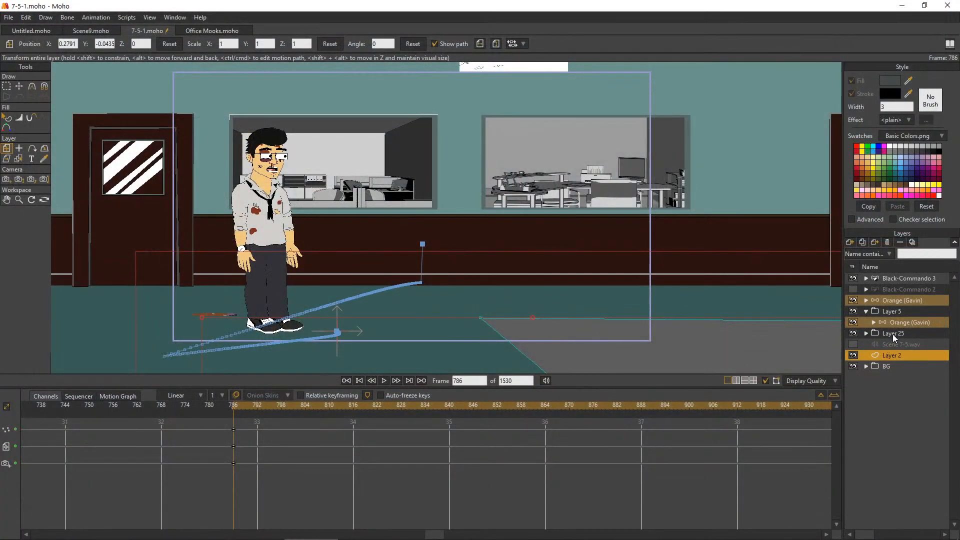
# Select the Black-Commando 3 worm layer and compare the storyboard sketch above the hallway with the character layout
pyautogui.click(906, 281)
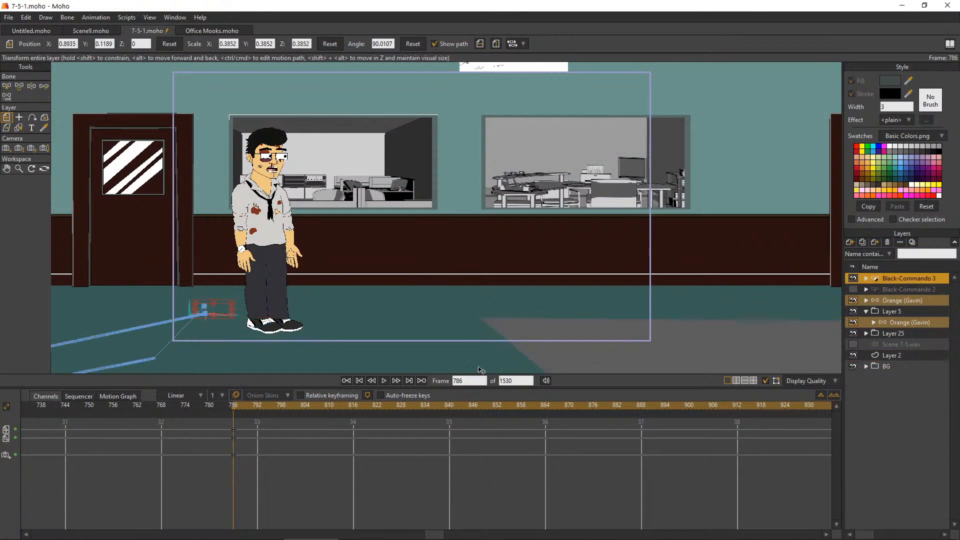
pyautogui.scroll(-1, 488, 208)
pyautogui.scroll(2, 510, 125)
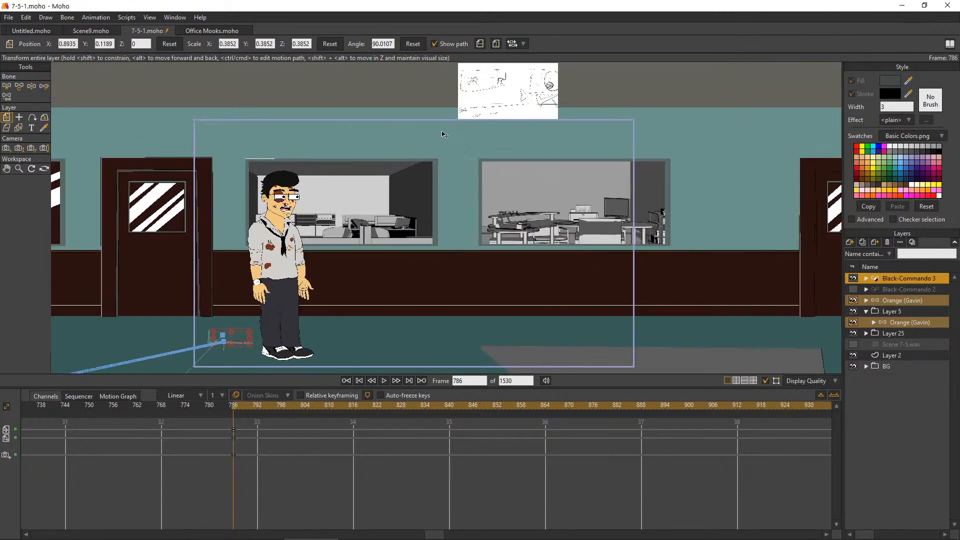
pyautogui.click(7, 169)
pyautogui.moveTo(583, 165); pyautogui.dragTo(511, 286)
pyautogui.scroll(2, 440, 202)
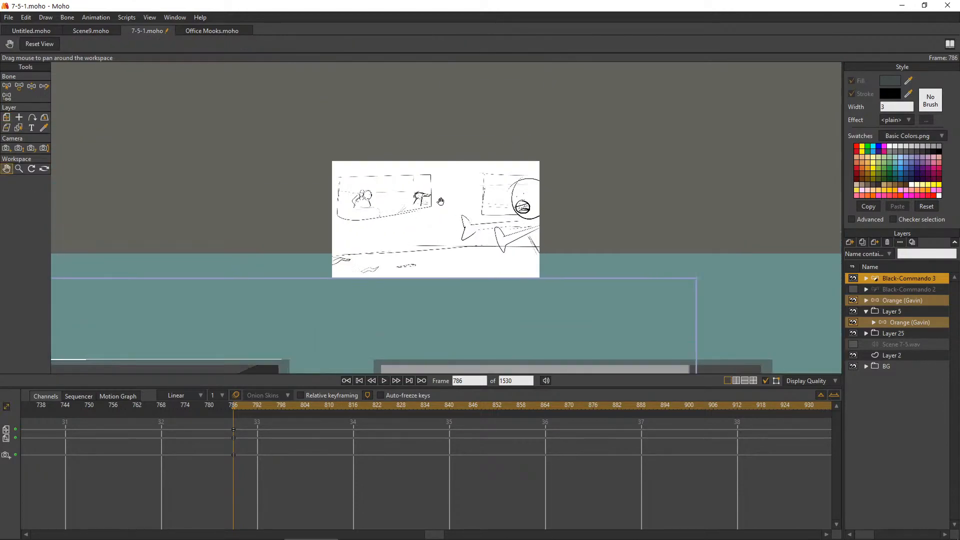
pyautogui.scroll(2, 393, 258)
pyautogui.scroll(-5, 300, 324)
pyautogui.moveTo(340, 321); pyautogui.dragTo(535, 164)
pyautogui.moveTo(425, 241); pyautogui.dragTo(433, 172)
pyautogui.moveTo(388, 255); pyautogui.dragTo(366, 279)
pyautogui.scroll(2, 350, 300)
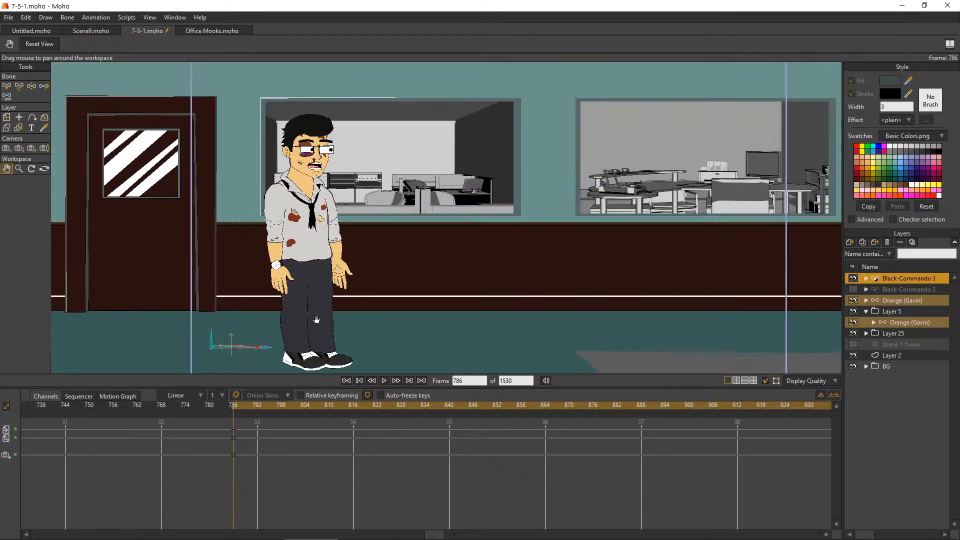
pyautogui.moveTo(320, 316); pyautogui.dragTo(377, 302)
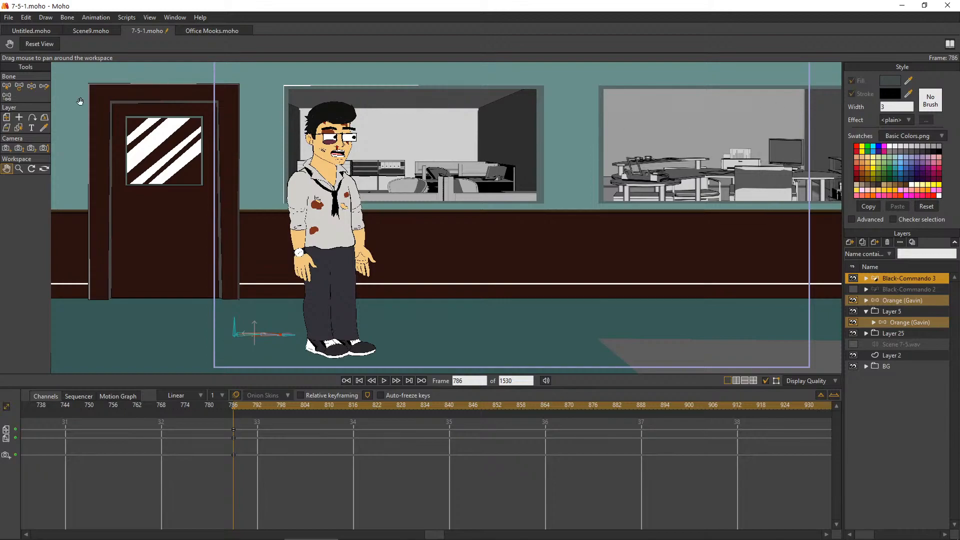
# Move the worm farther from the office worker's feet, to about X 0.83, Y 0.13
pyautogui.click(6, 117)
pyautogui.scroll(6, 256, 320)
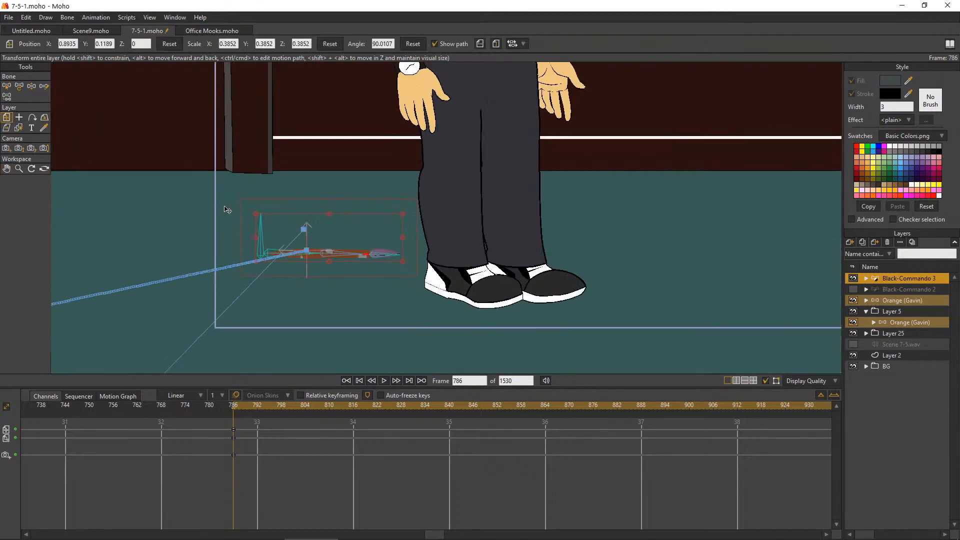
pyautogui.moveTo(324, 244); pyautogui.dragTo(279, 251)
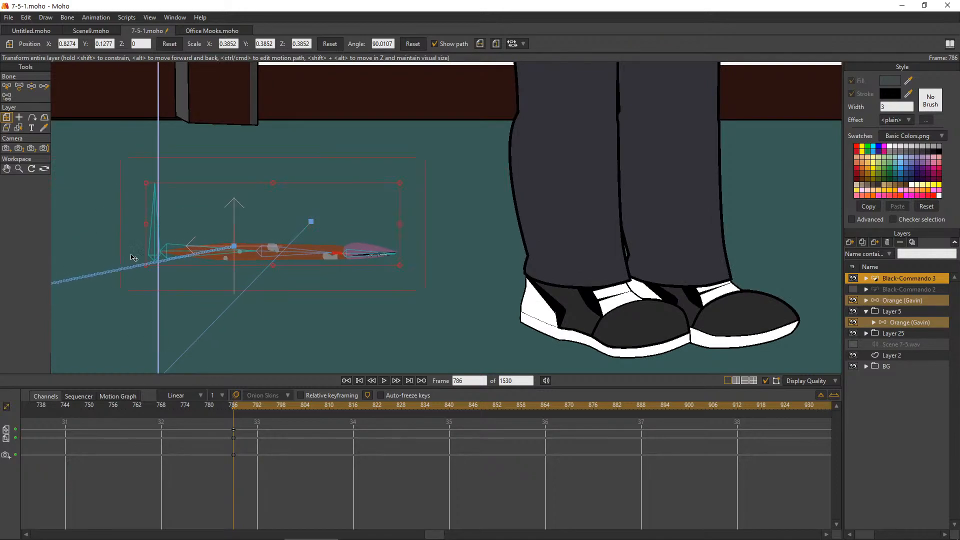
# At frame 806, bend the worm's bones so the body arches upward with the head low to the floor
pyautogui.moveTo(234, 416); pyautogui.dragTo(313, 414)
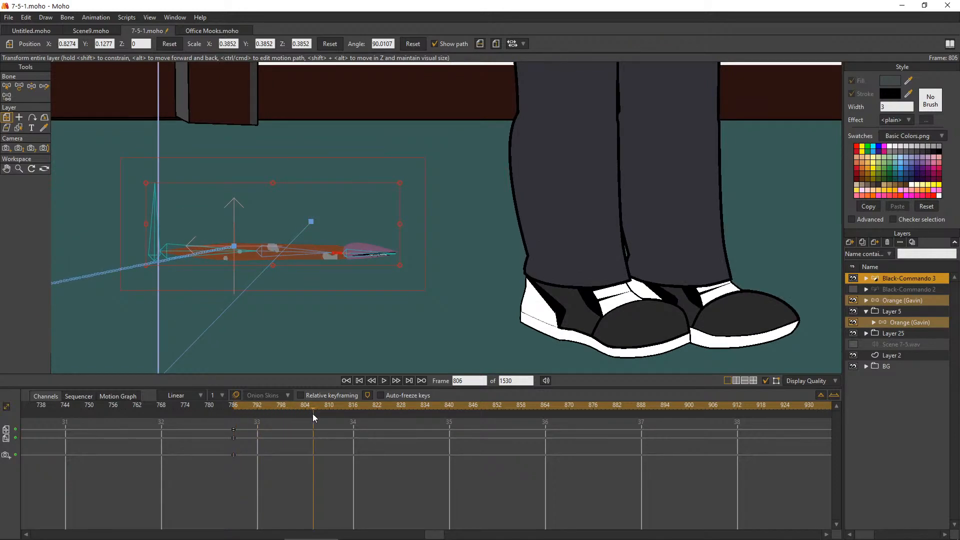
pyautogui.click(31, 86)
pyautogui.click(284, 253)
pyautogui.moveTo(285, 253); pyautogui.dragTo(328, 261)
pyautogui.click(327, 259)
pyautogui.click(19, 86)
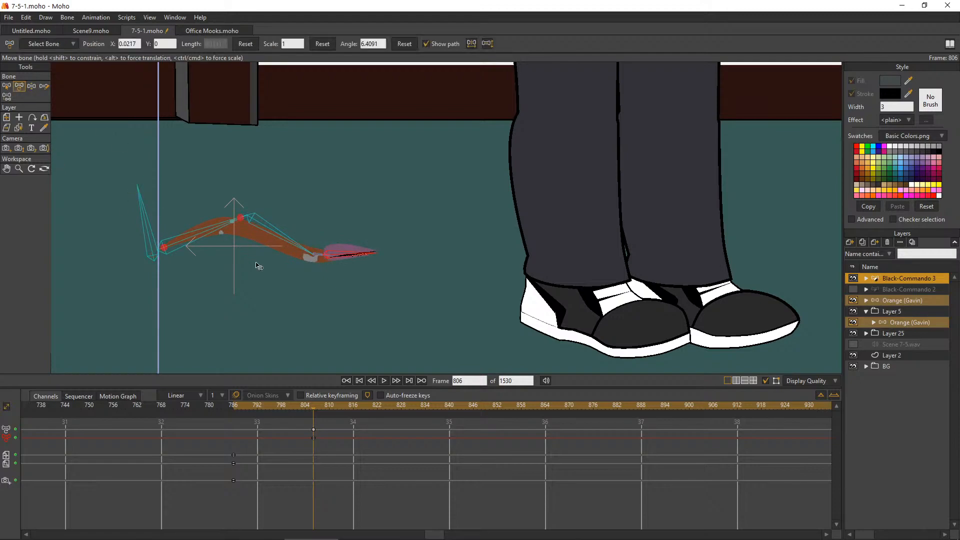
# Tighten the worm's arched pose at frame 806 by closing the joint gaps, shortening the body bones and leveling the head
pyautogui.scroll(3, 280, 261)
pyautogui.moveTo(365, 245); pyautogui.dragTo(365, 250)
pyautogui.scroll(-2, 231, 214)
pyautogui.scroll(1, 115, 204)
pyautogui.scroll(1, 103, 205)
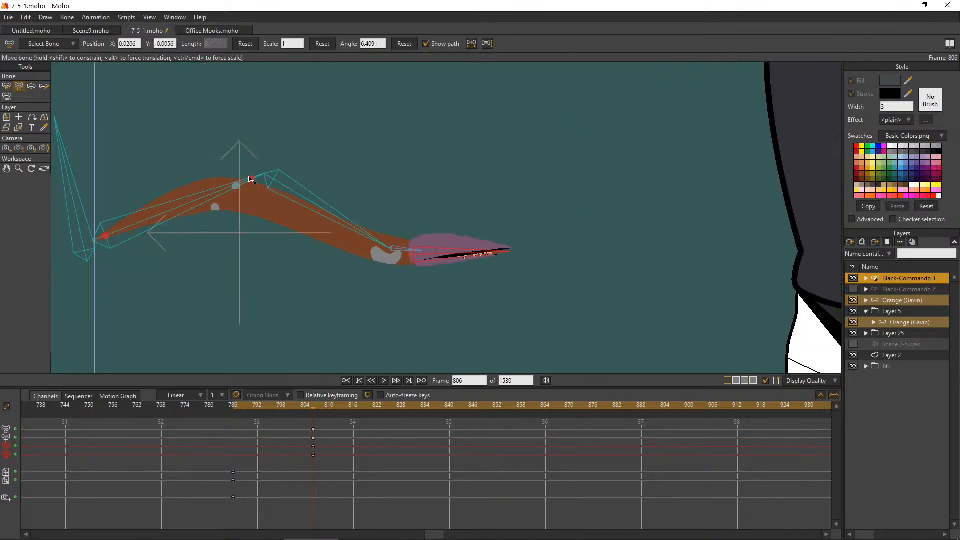
pyautogui.moveTo(252, 181); pyautogui.dragTo(239, 185)
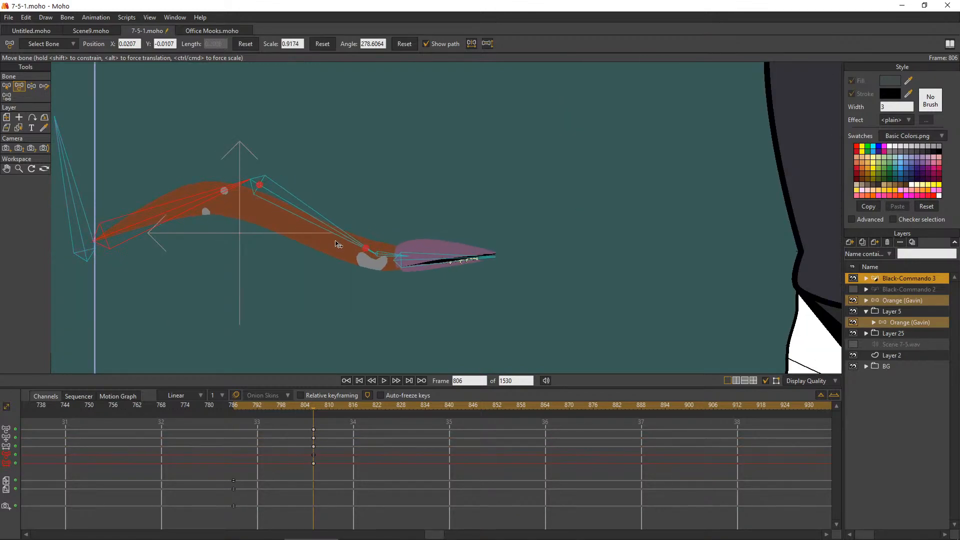
pyautogui.moveTo(366, 248); pyautogui.dragTo(329, 241)
pyautogui.click(412, 263)
pyautogui.click(411, 269)
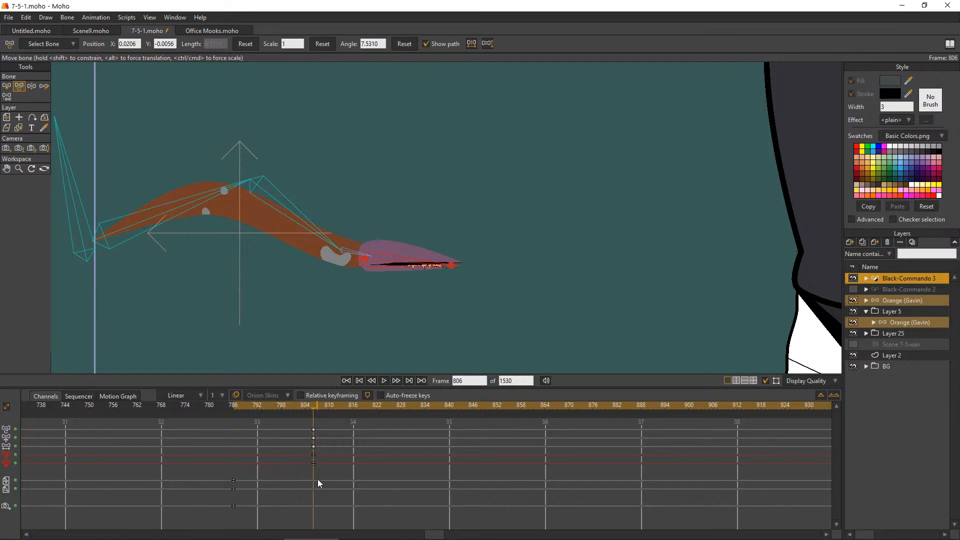
# Select all the worm's bones at frame 786 and reset their scale and angle to key the straight pose
pyautogui.click(234, 407)
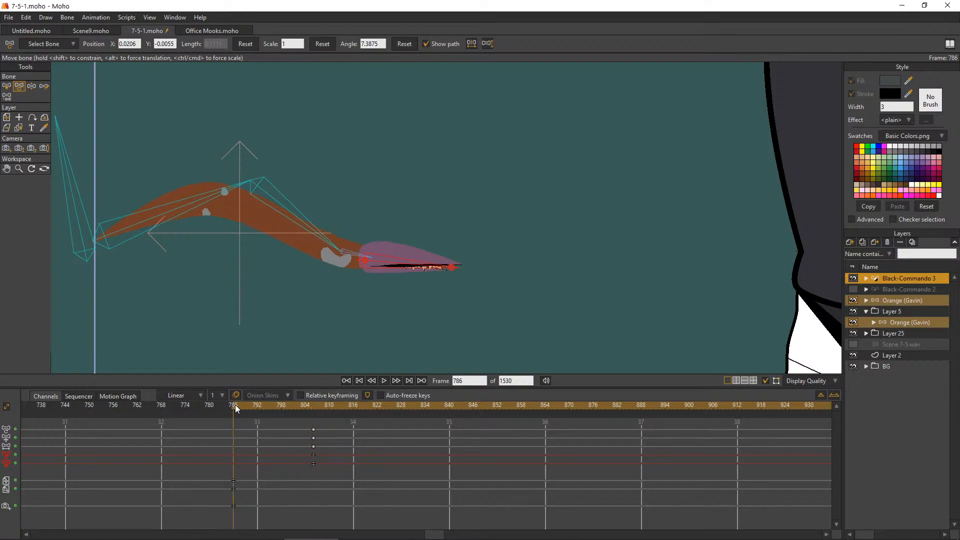
pyautogui.click(7, 87)
pyautogui.moveTo(575, 146); pyautogui.dragTo(78, 306)
pyautogui.press('t')
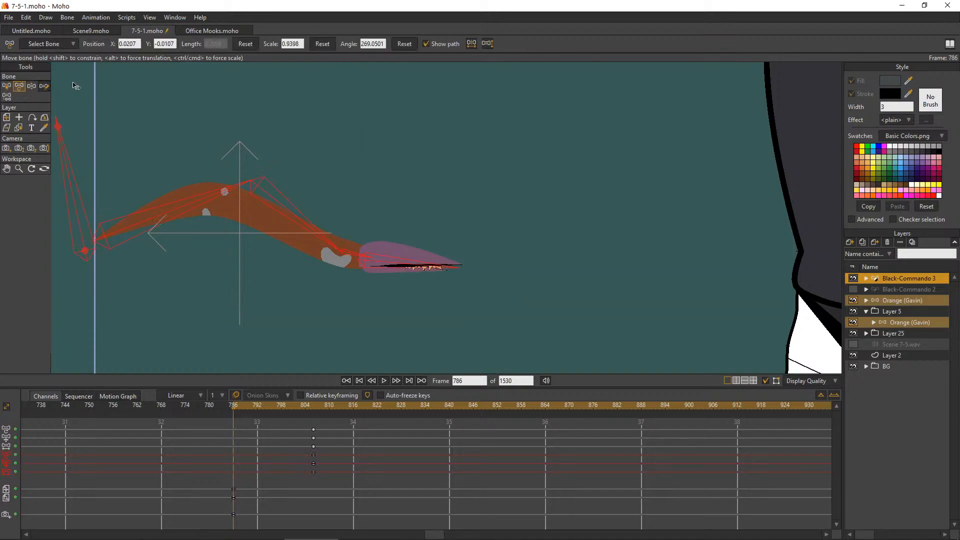
pyautogui.click(318, 47)
pyautogui.click(413, 43)
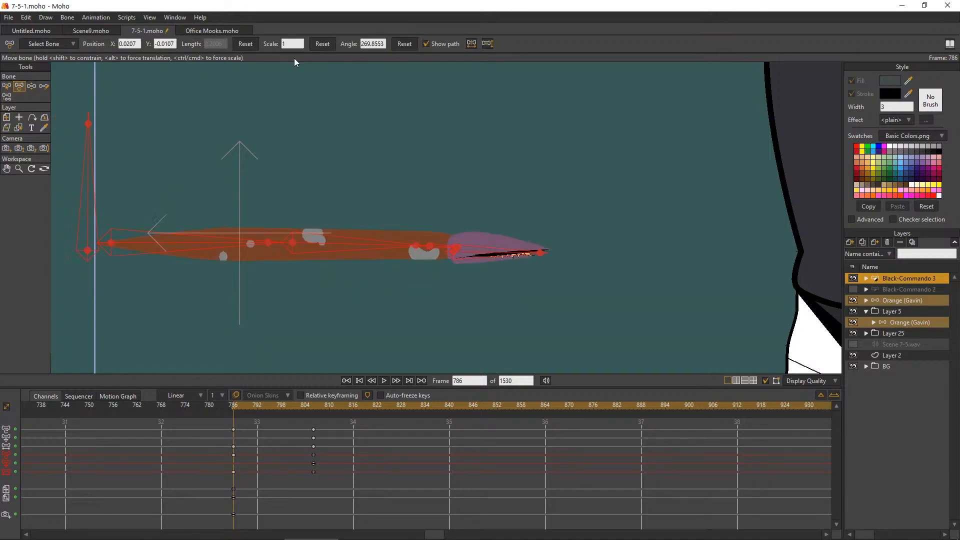
pyautogui.click(5, 86)
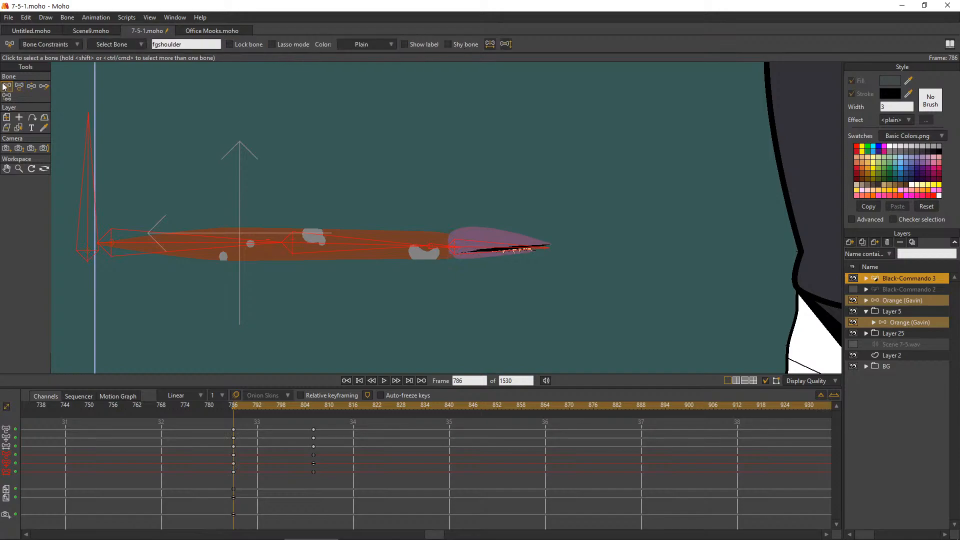
pyautogui.click(250, 136)
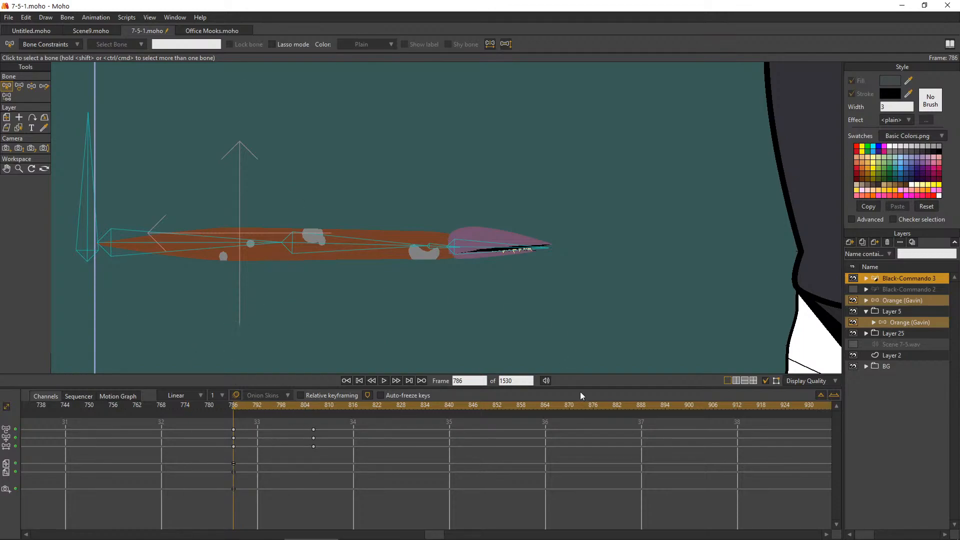
# Refine the frame 806 arch, moving the head bone to about X 0.015, Y -0.005 and the front body bone to about X 0.19, Y 0.005
pyautogui.click(471, 382)
pyautogui.click(235, 426)
pyautogui.moveTo(230, 406); pyautogui.dragTo(314, 419)
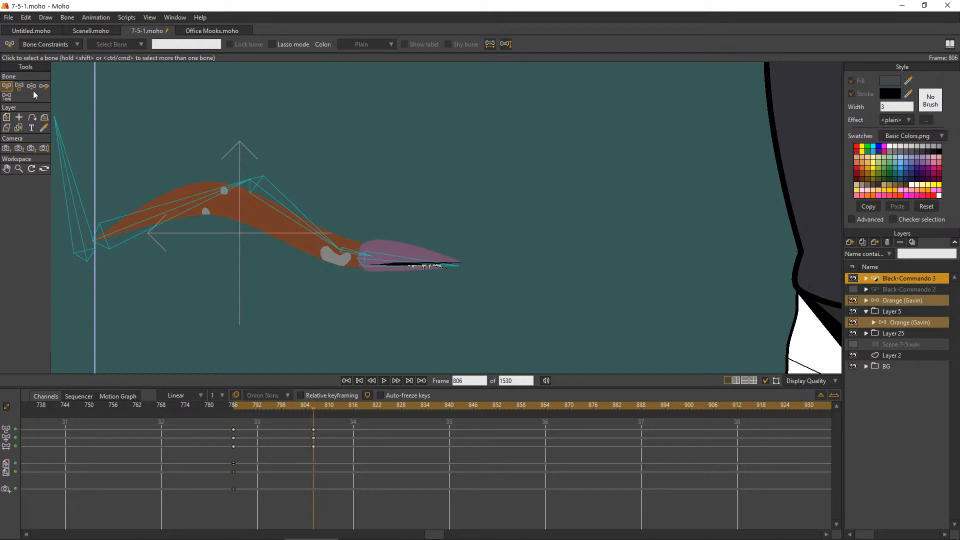
pyautogui.click(21, 86)
pyautogui.scroll(3, 324, 251)
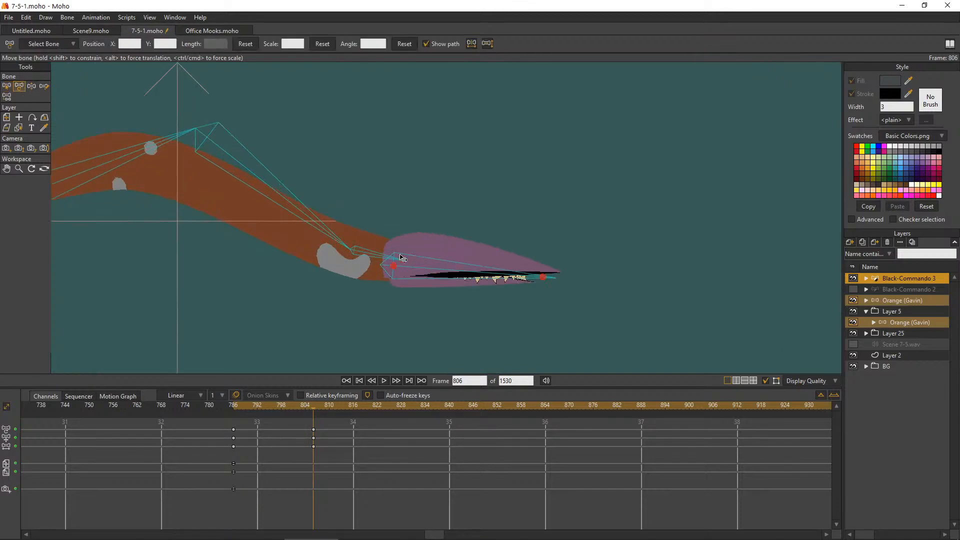
pyautogui.moveTo(394, 266); pyautogui.dragTo(386, 261)
pyautogui.moveTo(535, 273); pyautogui.dragTo(529, 271)
pyautogui.scroll(-5, 480, 202)
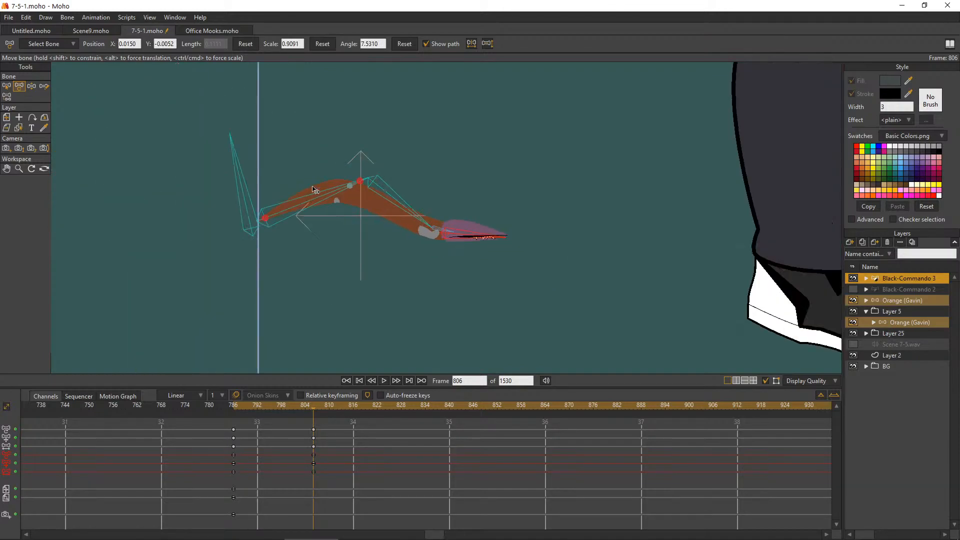
pyautogui.scroll(3, 320, 186)
pyautogui.scroll(1, 354, 190)
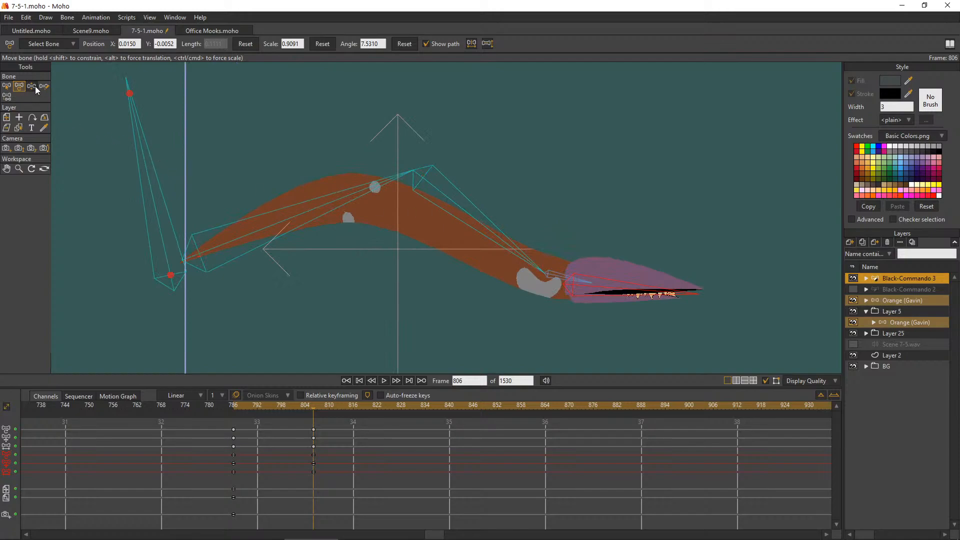
pyautogui.moveTo(425, 180); pyautogui.dragTo(411, 178)
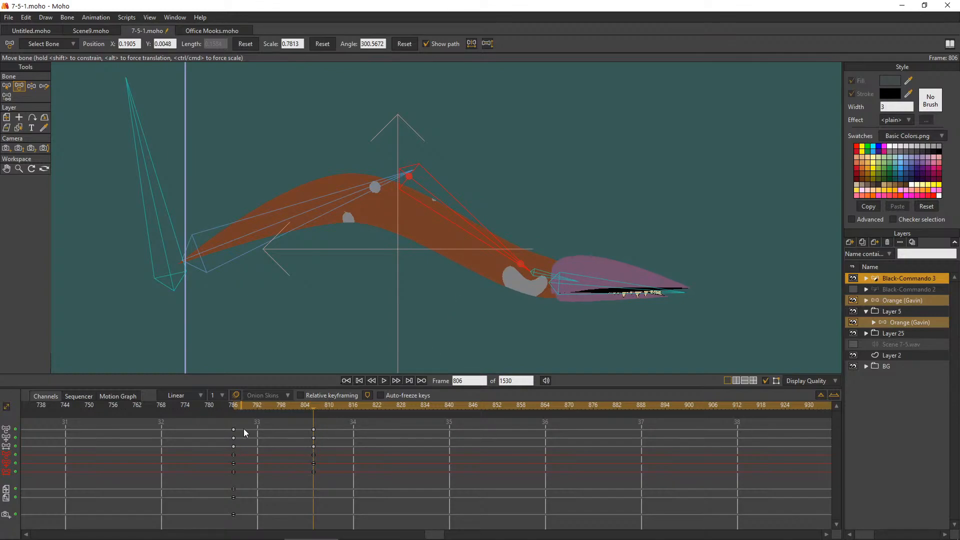
# Copy the straight-pose bone keys from frame 786 to frame 824
pyautogui.moveTo(238, 403); pyautogui.dragTo(320, 398)
pyautogui.moveTo(316, 403); pyautogui.dragTo(386, 428)
pyautogui.moveTo(252, 471); pyautogui.dragTo(216, 420)
pyautogui.hotkey('ctrl', 'v')
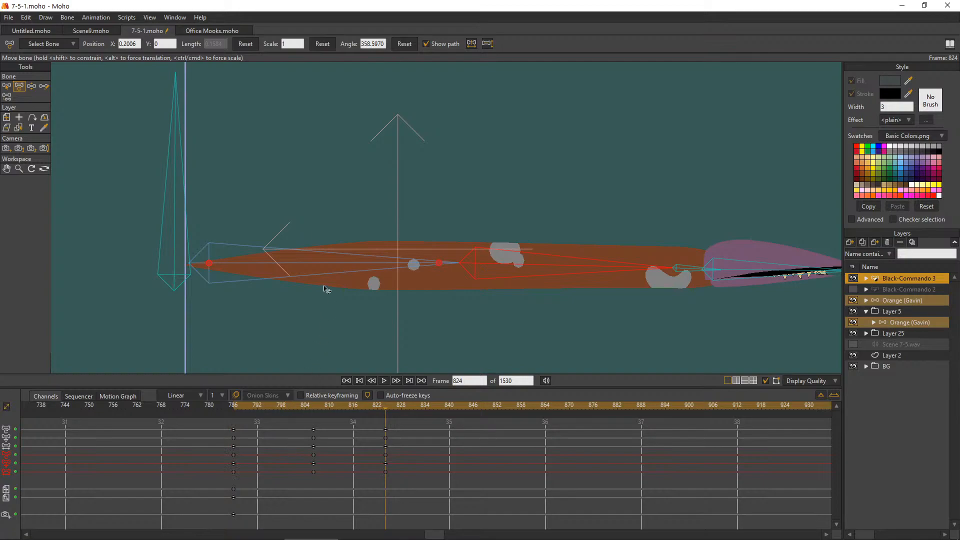
# Stretch the worm forward at frame 824, scaling both body bones to 1.04 and shifting the head bone to about X 0.025
pyautogui.scroll(-2, 325, 290)
pyautogui.scroll(3, 529, 257)
pyautogui.moveTo(466, 291); pyautogui.dragTo(468, 285)
pyautogui.moveTo(300, 284); pyautogui.dragTo(299, 296)
pyautogui.moveTo(467, 303); pyautogui.dragTo(477, 299)
pyautogui.moveTo(697, 303); pyautogui.dragTo(738, 300)
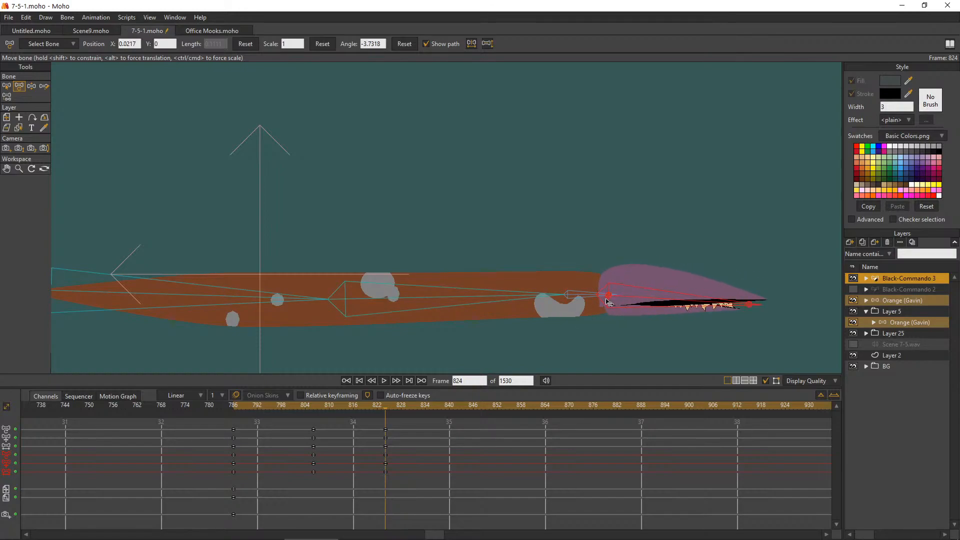
pyautogui.moveTo(610, 302); pyautogui.dragTo(616, 302)
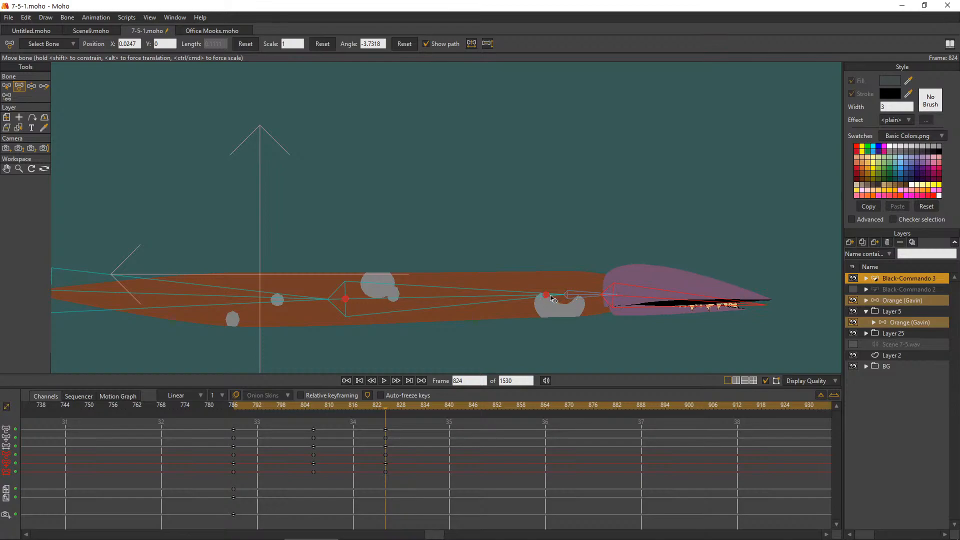
pyautogui.moveTo(548, 298); pyautogui.dragTo(558, 298)
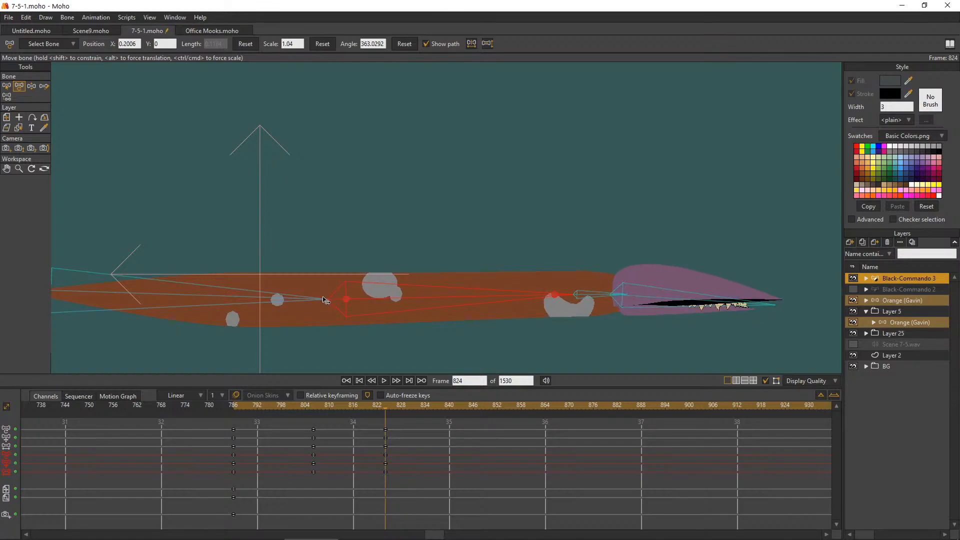
pyautogui.moveTo(304, 301); pyautogui.dragTo(309, 301)
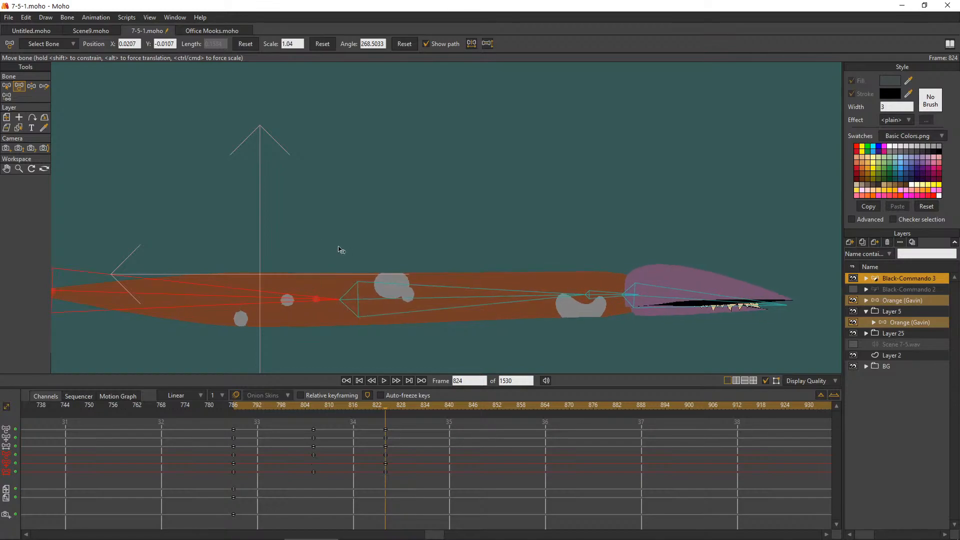
pyautogui.scroll(-3, 339, 249)
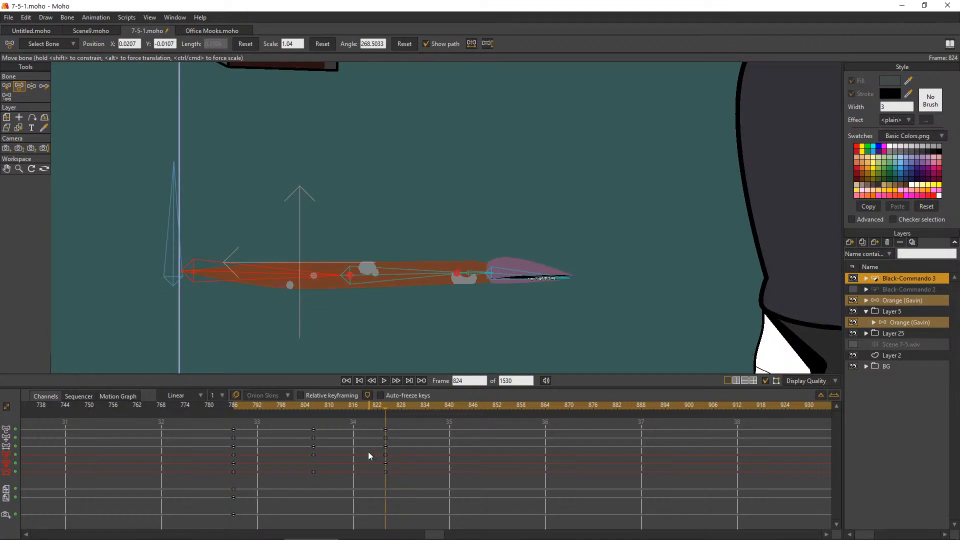
# Adjust the worm's head angle at frame 806 and scrub frames 786 to 824 to check the crawl
pyautogui.click(7, 85)
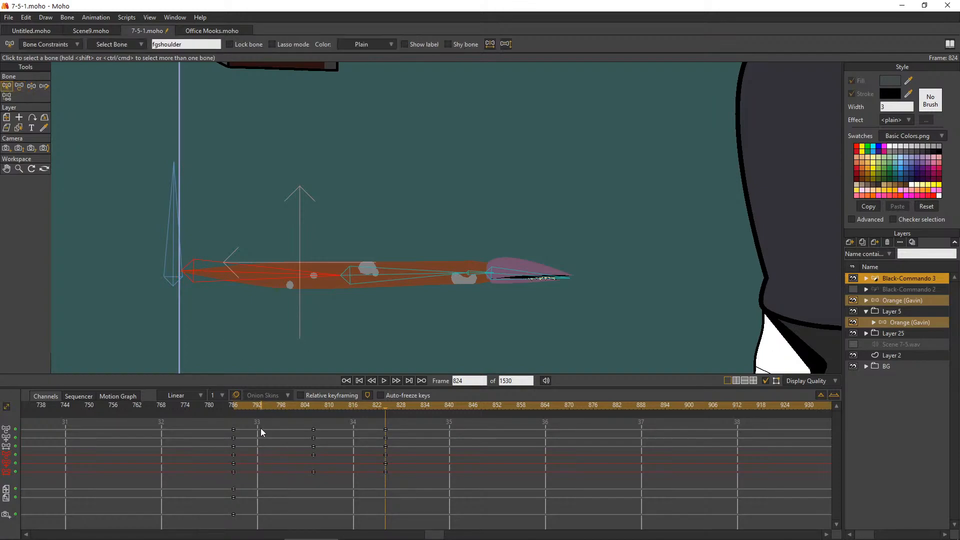
pyautogui.moveTo(233, 412); pyautogui.dragTo(313, 422)
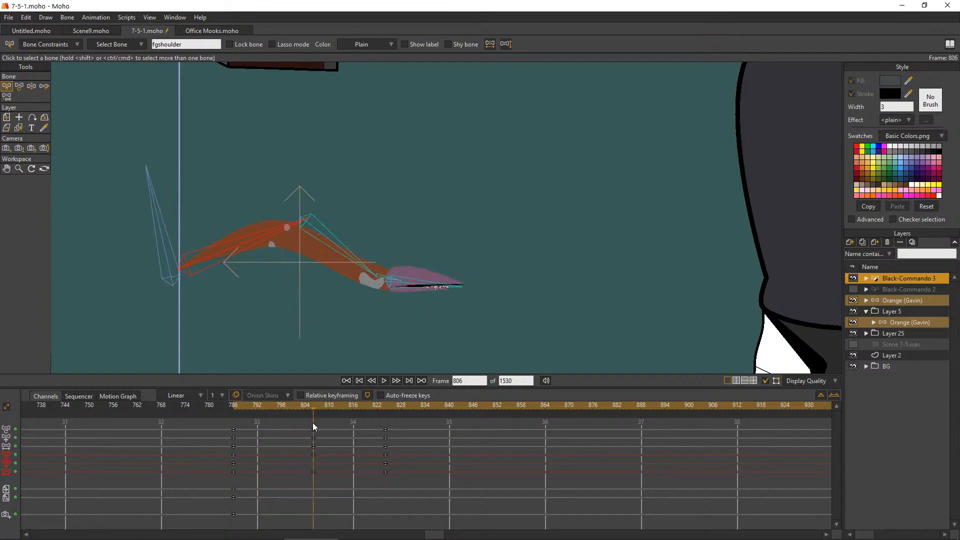
pyautogui.click(32, 85)
pyautogui.click(474, 295)
pyautogui.moveTo(471, 291)
pyautogui.mouseDown()
pyautogui.moveTo(469, 280)
pyautogui.moveTo(473, 292)
pyautogui.mouseUp()
pyautogui.moveTo(236, 406); pyautogui.dragTo(386, 443)
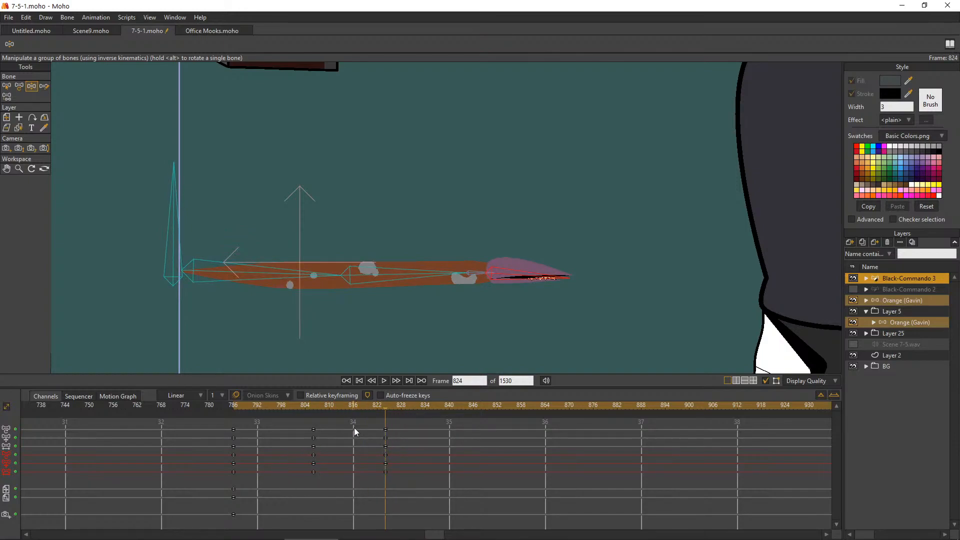
# Copy the stretched-pose bone keys from frame 824 to frame 785
pyautogui.moveTo(391, 481); pyautogui.dragTo(400, 467)
pyautogui.moveTo(262, 475); pyautogui.dragTo(222, 445)
pyautogui.moveTo(393, 474); pyautogui.dragTo(369, 418)
pyautogui.click(231, 409)
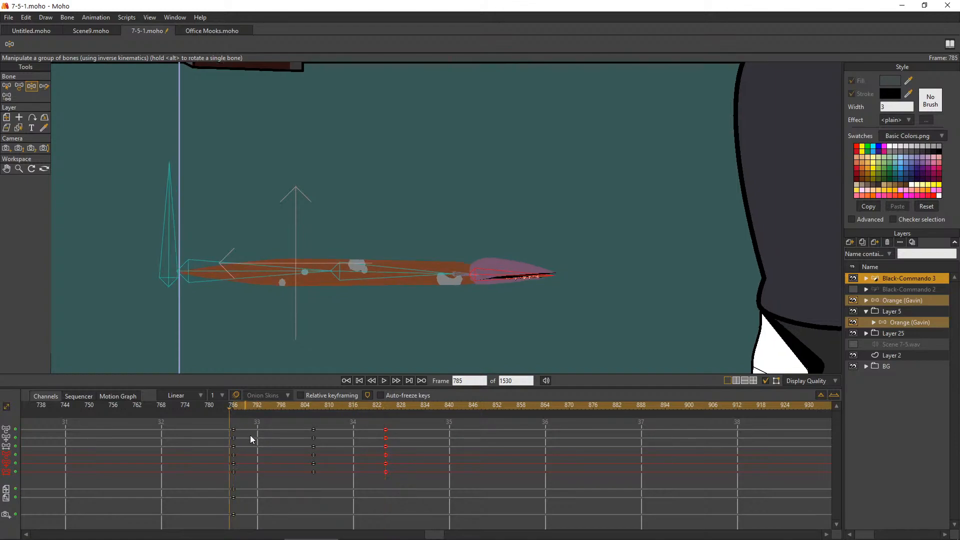
# Replace the bone keys at frame 824 with a copy of the frame 786 keys
pyautogui.moveTo(244, 475); pyautogui.dragTo(235, 426)
pyautogui.click(385, 408)
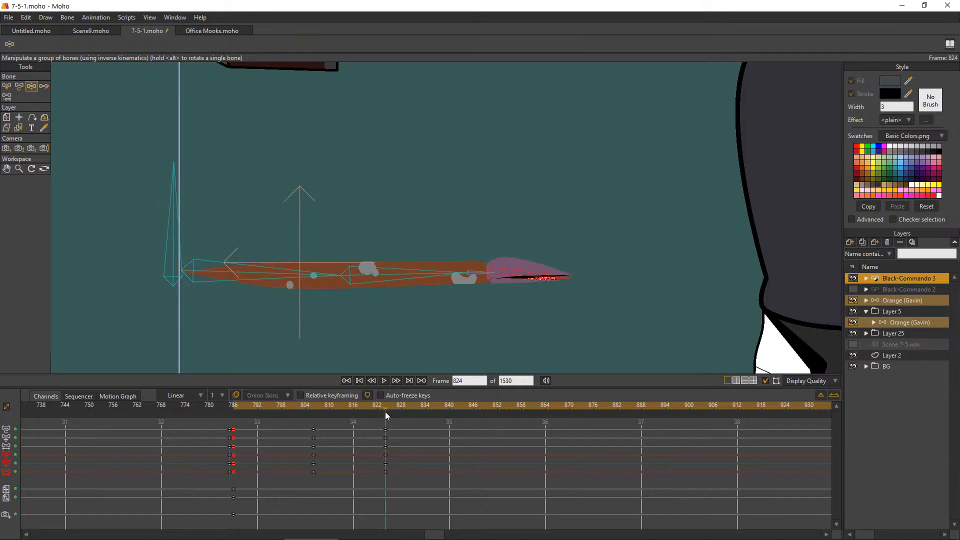
pyautogui.moveTo(381, 492); pyautogui.dragTo(387, 422)
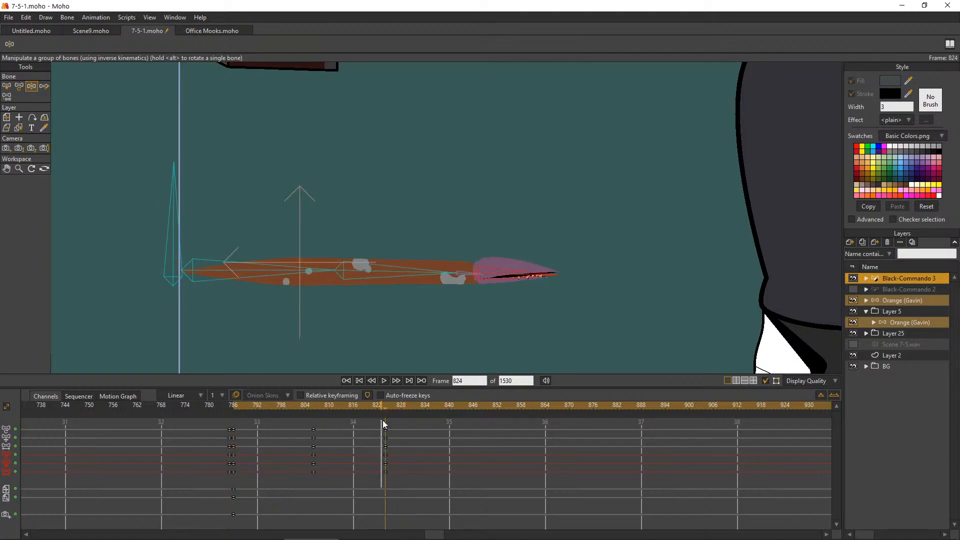
# Set the frame 824 bone keys to Cycle interpolation with a relative loop of 37 frames, back to frame 787
pyautogui.rightClick(386, 448)
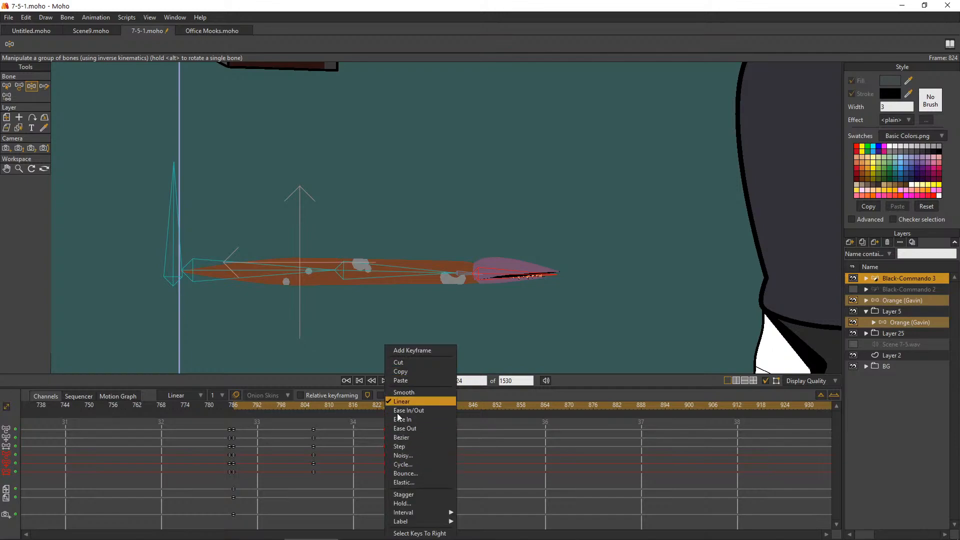
pyautogui.click(407, 464)
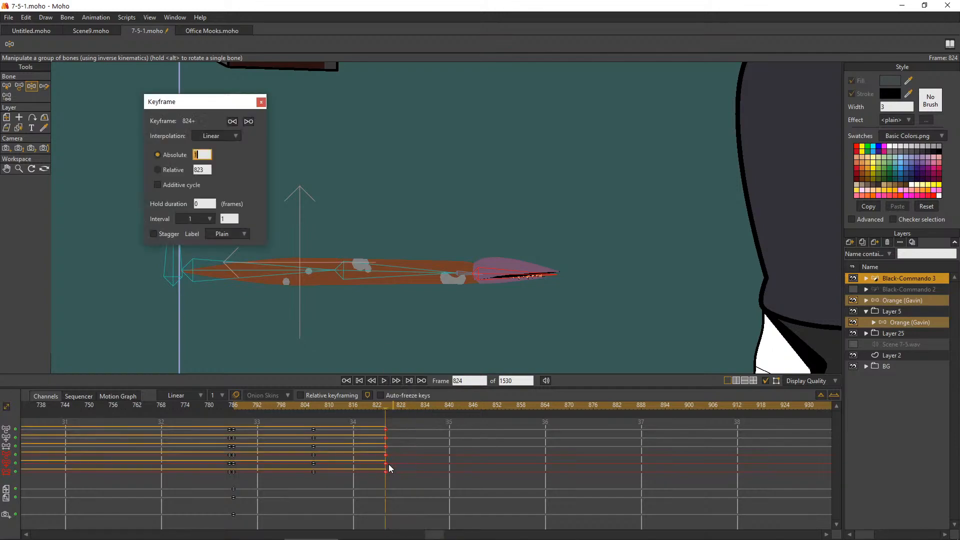
pyautogui.click(178, 171)
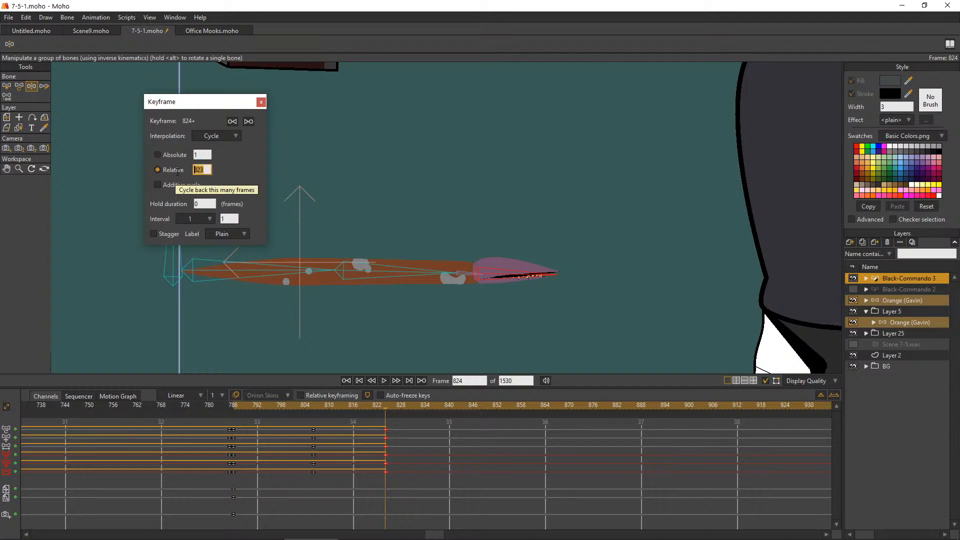
pyautogui.write('20')
pyautogui.press('Return')
pyautogui.click(195, 169)
pyautogui.scroll(2, 194, 169)
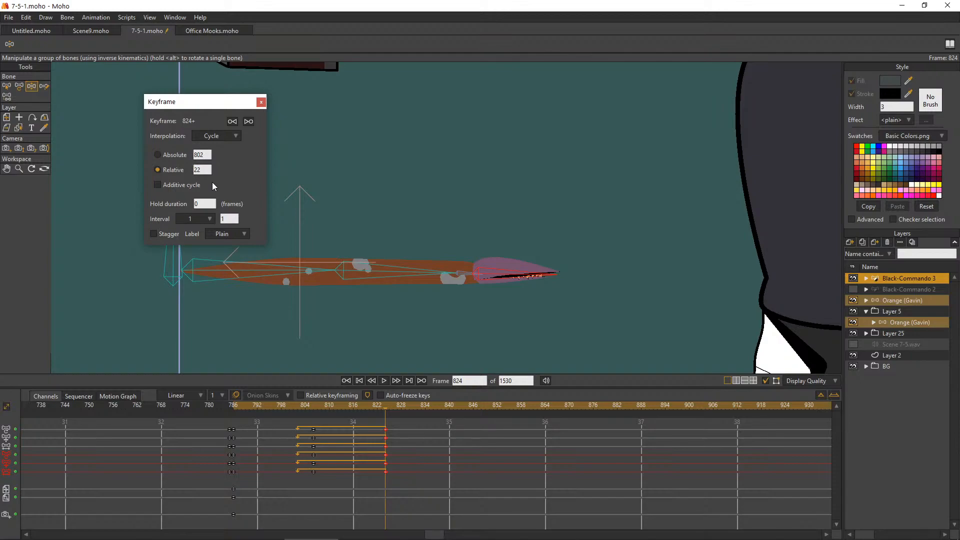
pyautogui.scroll(7, 200, 170)
pyautogui.scroll(7, 199, 171)
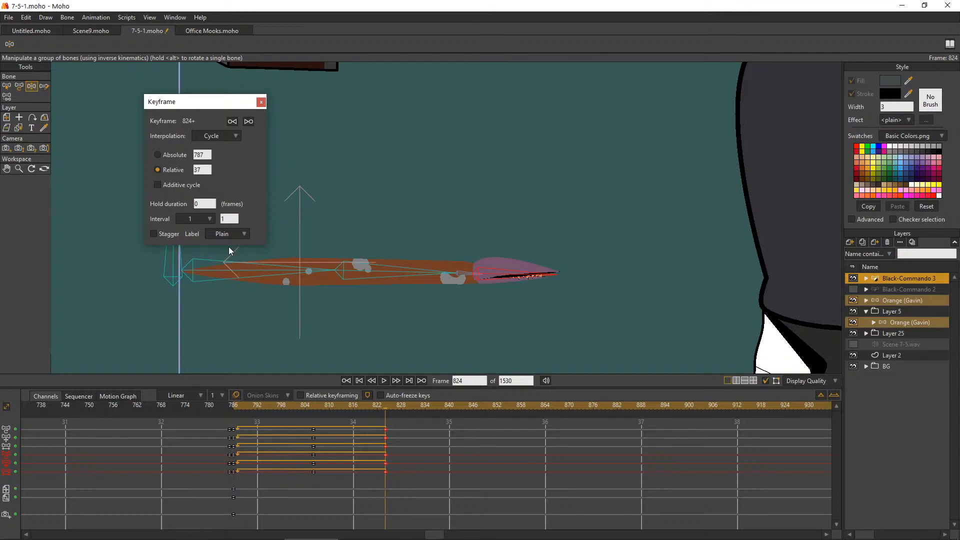
pyautogui.click(262, 102)
# At frame 786, move the worm layer farther from the office worker to about X 0.70, Y 0.13
pyautogui.click(9, 87)
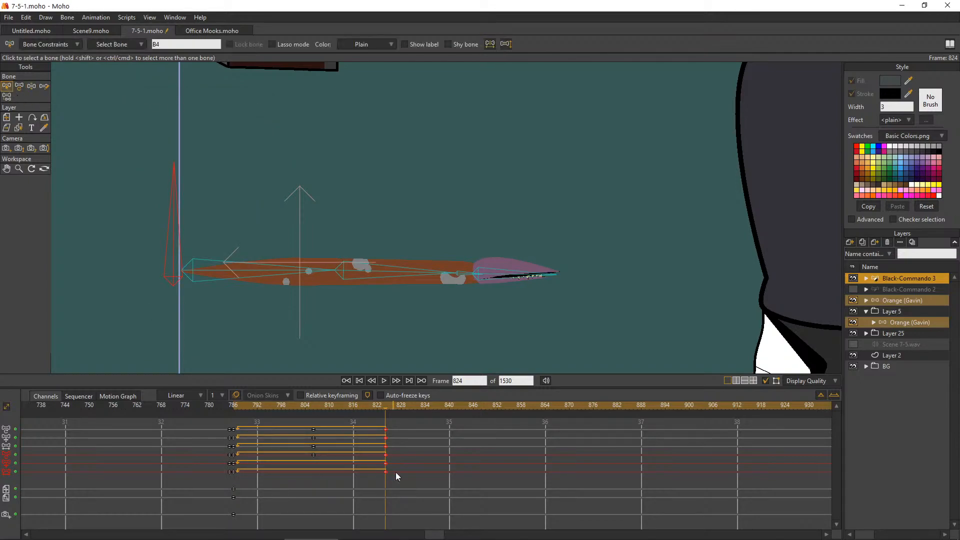
pyautogui.moveTo(239, 403); pyautogui.dragTo(235, 480)
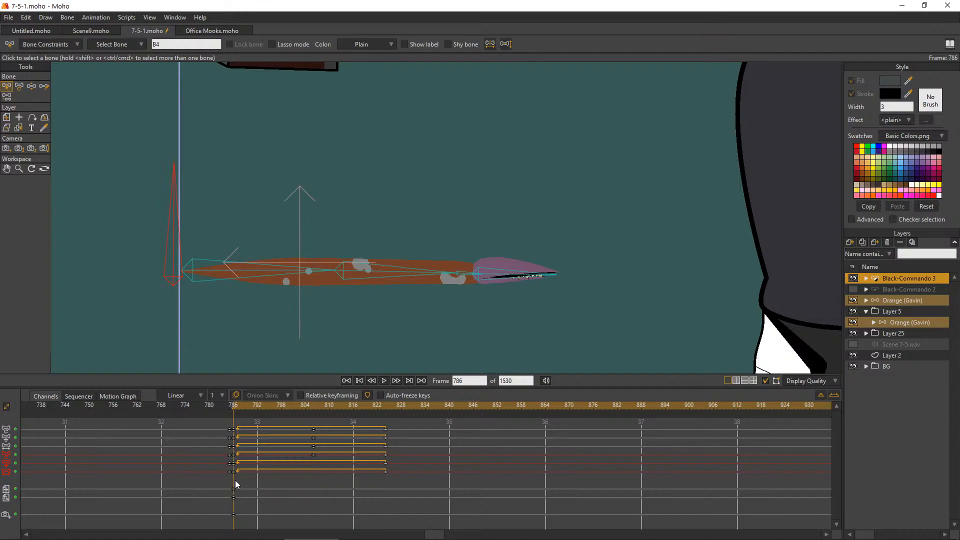
pyautogui.click(7, 117)
pyautogui.moveTo(545, 274); pyautogui.dragTo(296, 267)
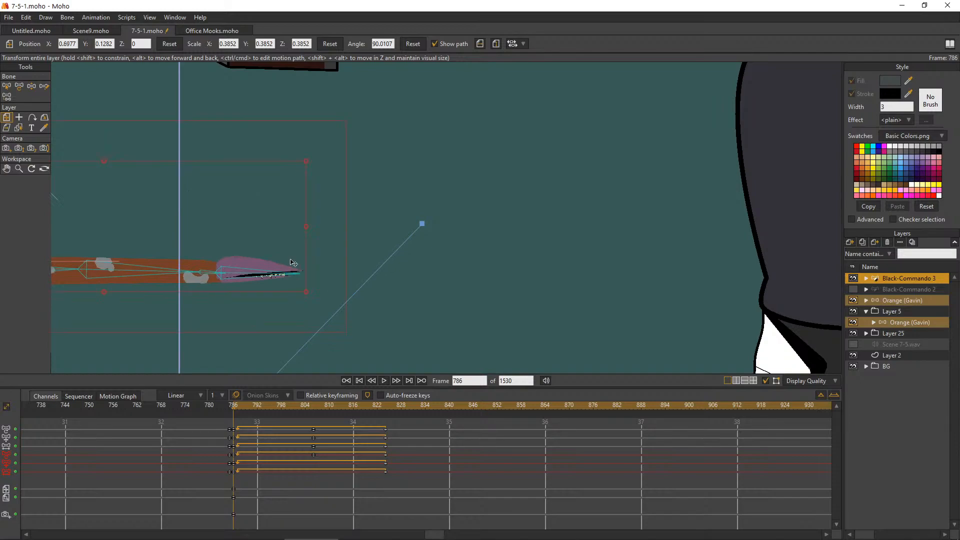
pyautogui.scroll(-3, 291, 246)
pyautogui.scroll(3, 293, 220)
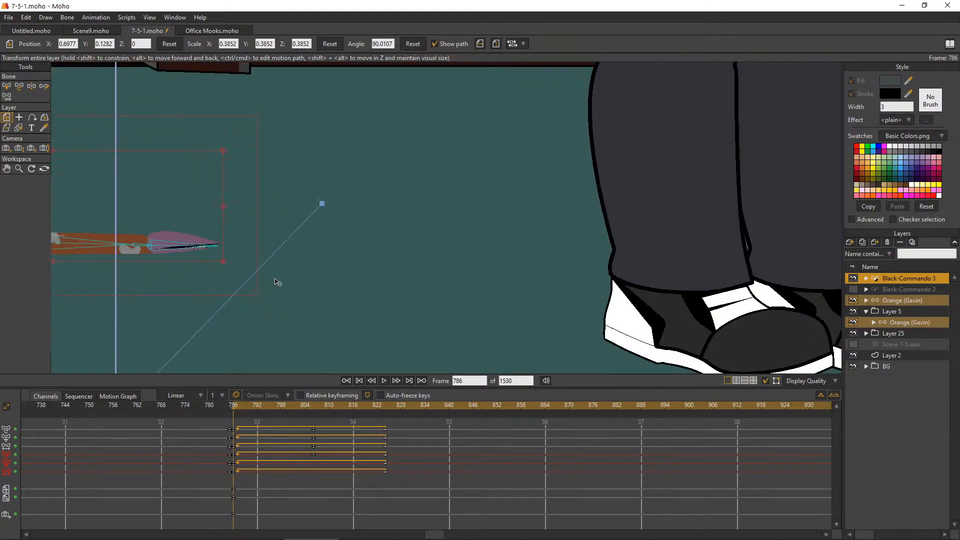
pyautogui.scroll(-2, 279, 283)
pyautogui.scroll(-5, 394, 233)
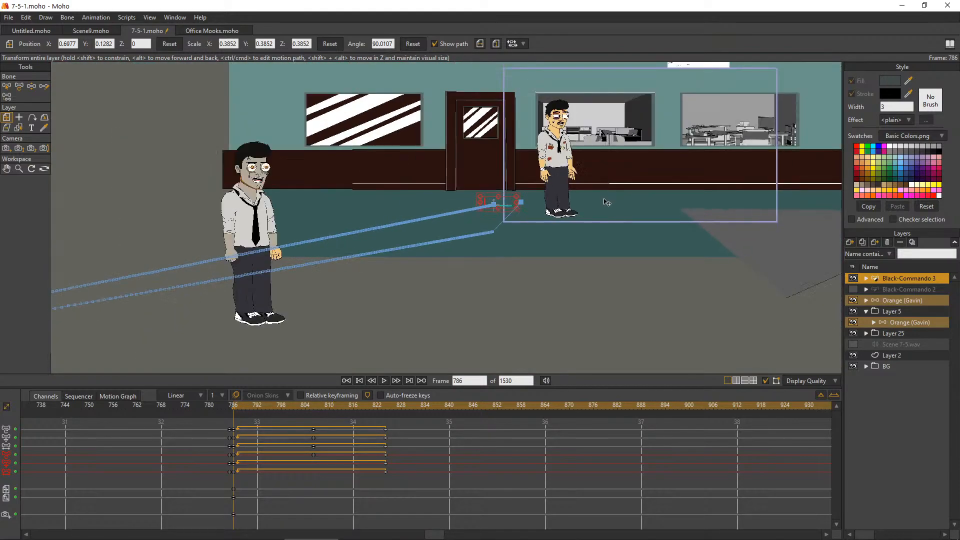
# At frame 871, check the storyboard sketch and set the worm layer's X position to 2.9477, beyond the office worker
pyautogui.scroll(3, 771, 158)
pyautogui.scroll(1, 804, 156)
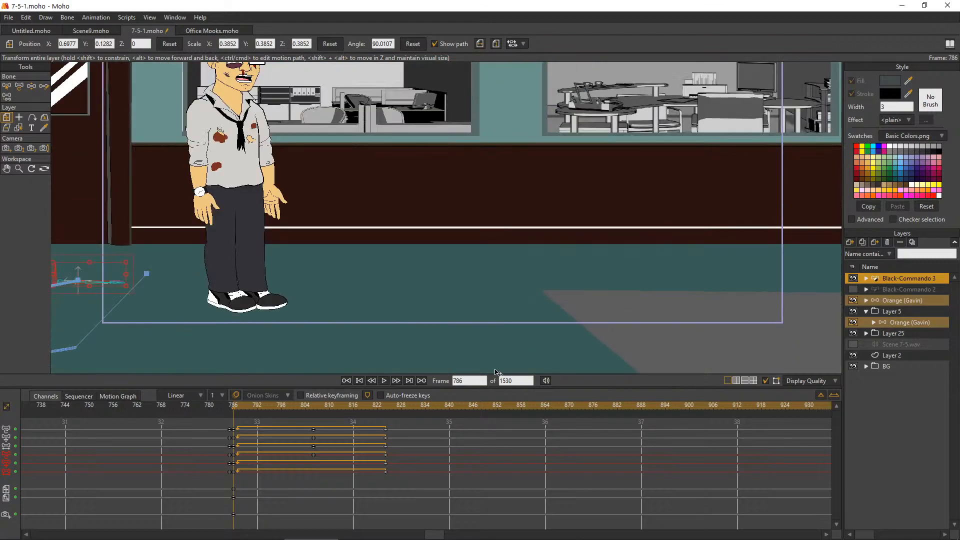
pyautogui.moveTo(248, 404); pyautogui.dragTo(559, 441)
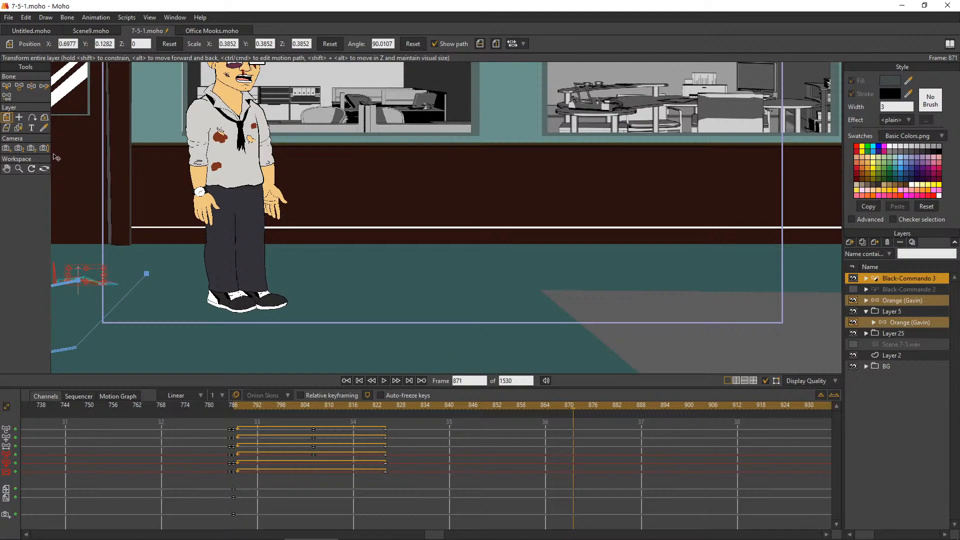
pyautogui.click(74, 44)
pyautogui.scroll(-5, 375, 199)
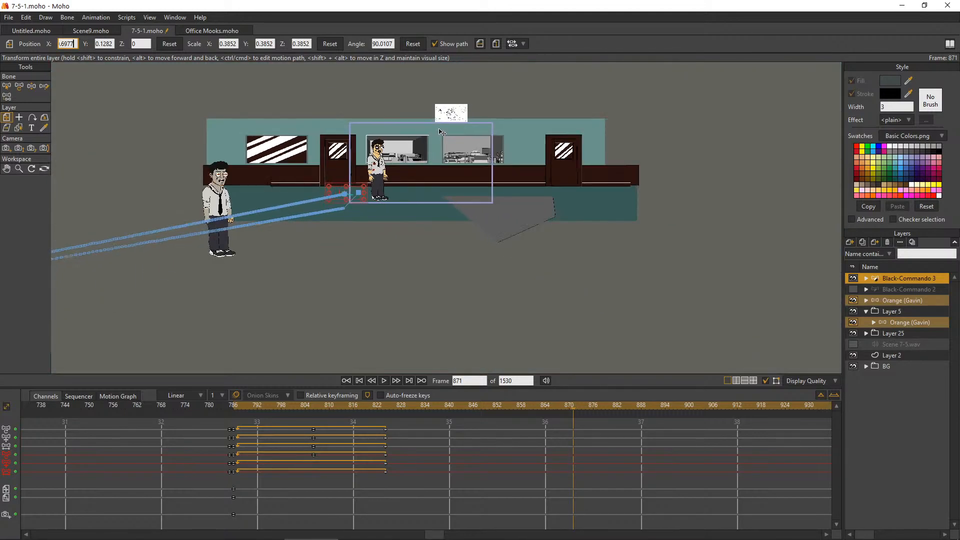
pyautogui.scroll(5, 360, 120)
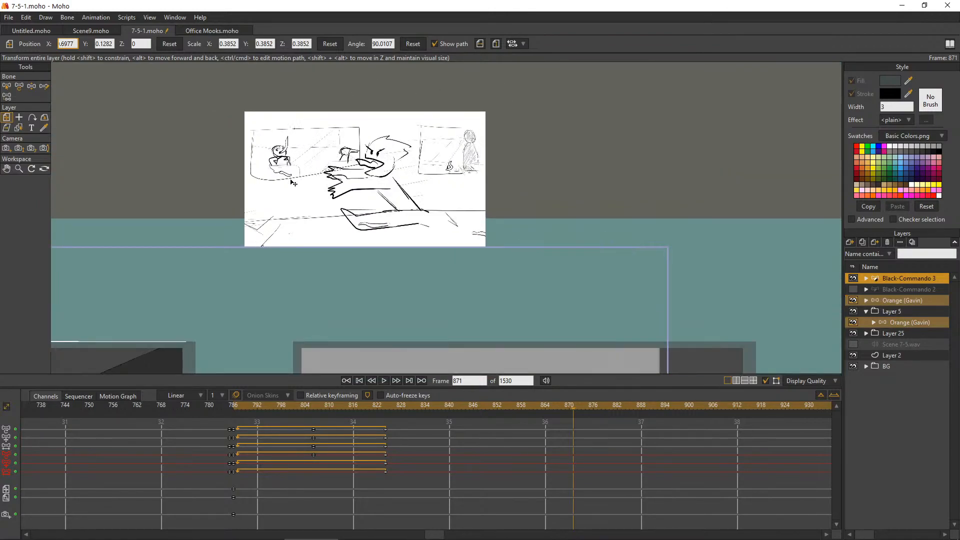
pyautogui.scroll(-4, 283, 187)
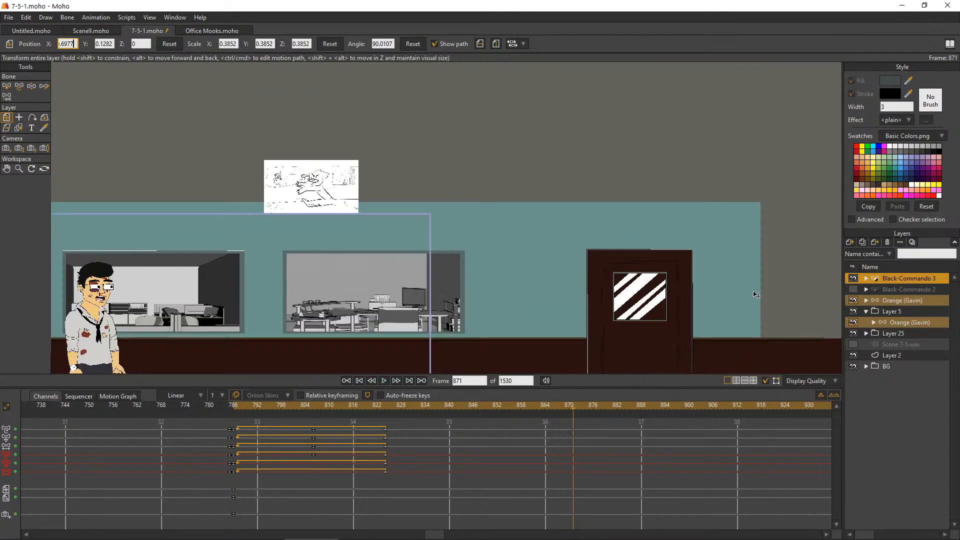
pyautogui.scroll(-3, 540, 145)
pyautogui.scroll(3, 350, 271)
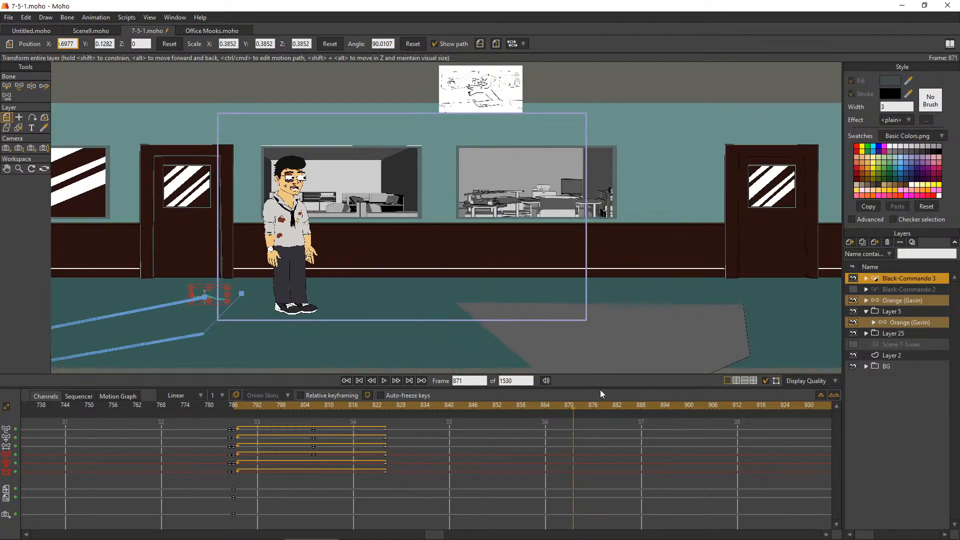
pyautogui.scroll(-1, 73, 43)
pyautogui.scroll(3, 76, 43)
pyautogui.scroll(7, 76, 44)
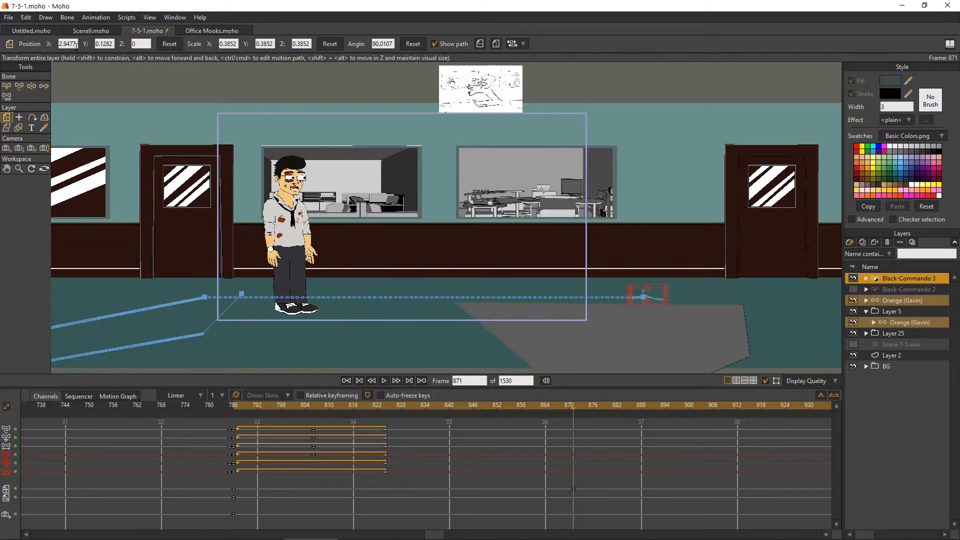
# Pull the worm's frame 871 end position back along the floor to about X 2.77, Y 0.13
pyautogui.scroll(3, 645, 297)
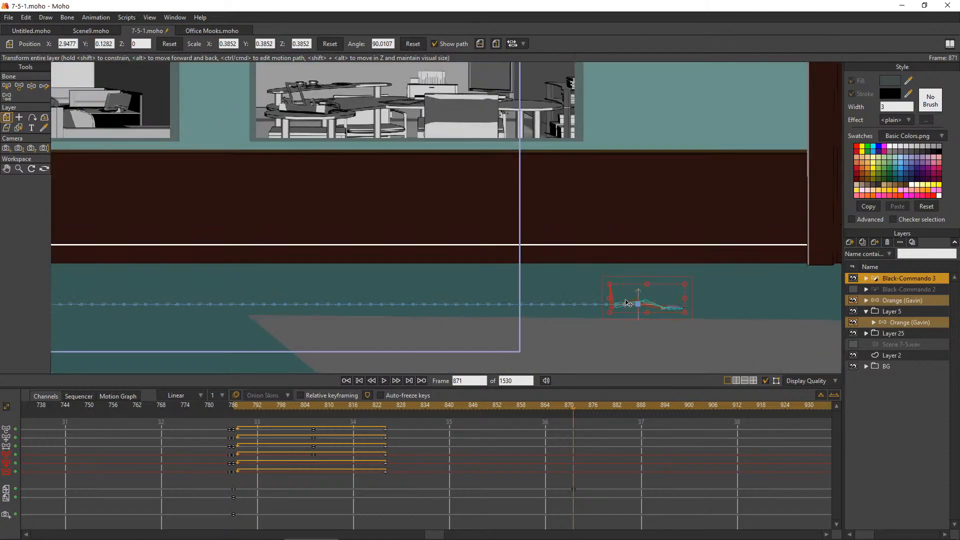
pyautogui.moveTo(571, 306); pyautogui.dragTo(436, 307)
pyautogui.moveTo(499, 307); pyautogui.dragTo(540, 306)
# Collapse the Layer 5 group and hide it so the office worker no longer covers the worm's path
pyautogui.scroll(-2, 637, 194)
pyautogui.scroll(-6, 653, 219)
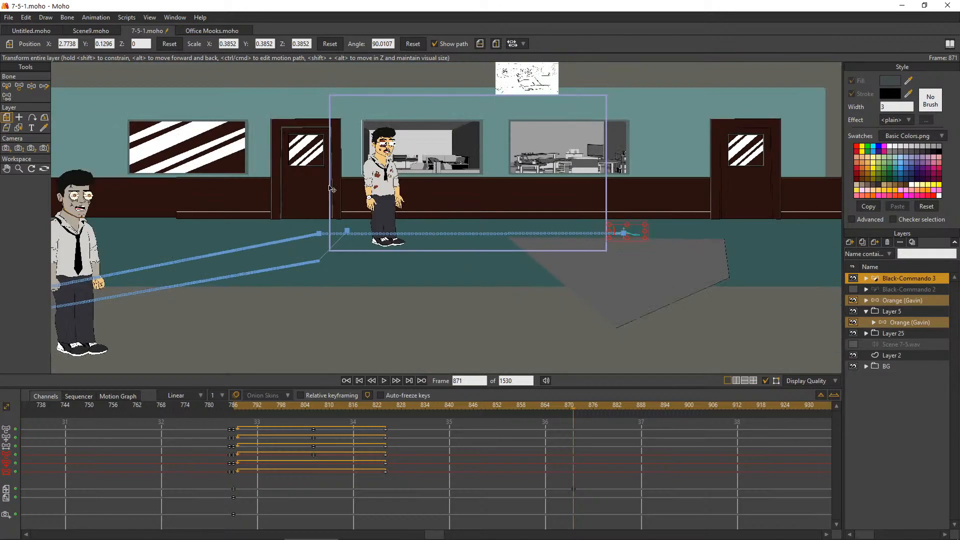
pyautogui.scroll(4, 349, 192)
pyautogui.scroll(-4, 553, 201)
pyautogui.scroll(2, 620, 126)
pyautogui.scroll(1, 664, 152)
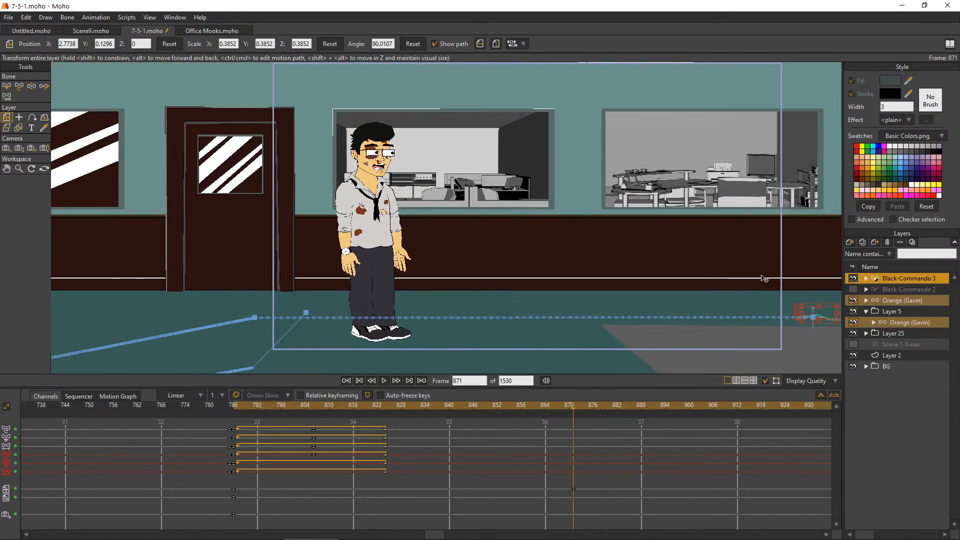
pyautogui.click(855, 301)
pyautogui.click(864, 313)
pyautogui.click(854, 303)
pyautogui.click(853, 312)
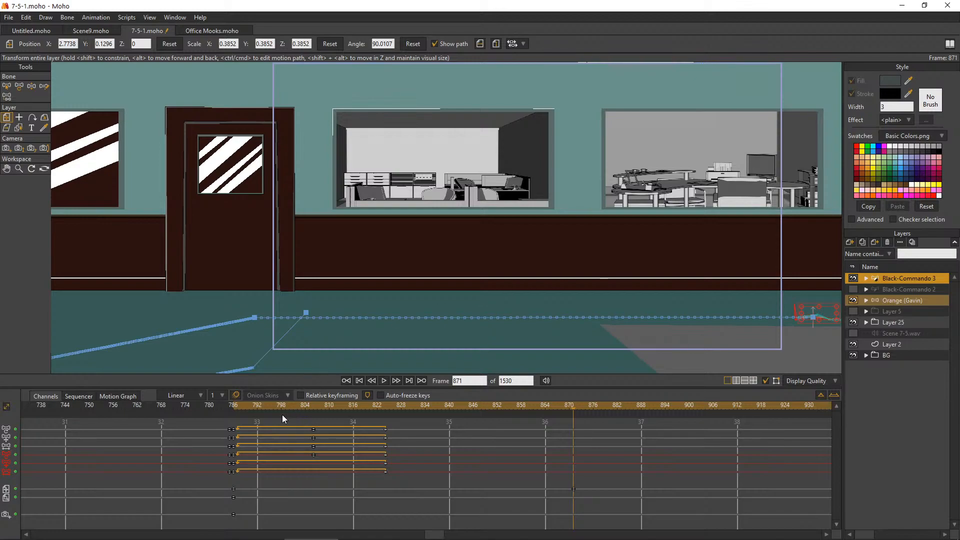
# Select the BG layer and play the worm's crawl from frame 786 to check its travel speed
pyautogui.click(235, 405)
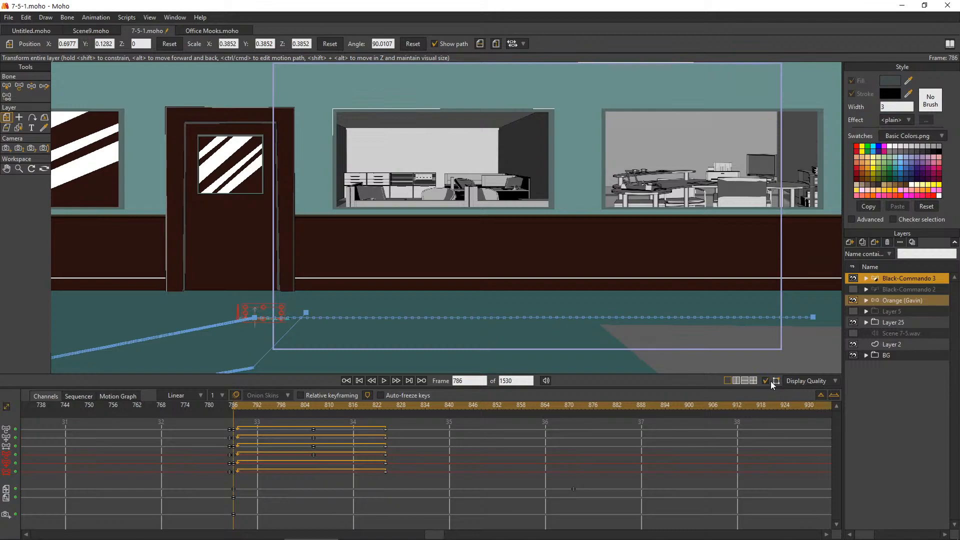
pyautogui.click(799, 380)
pyautogui.click(875, 355)
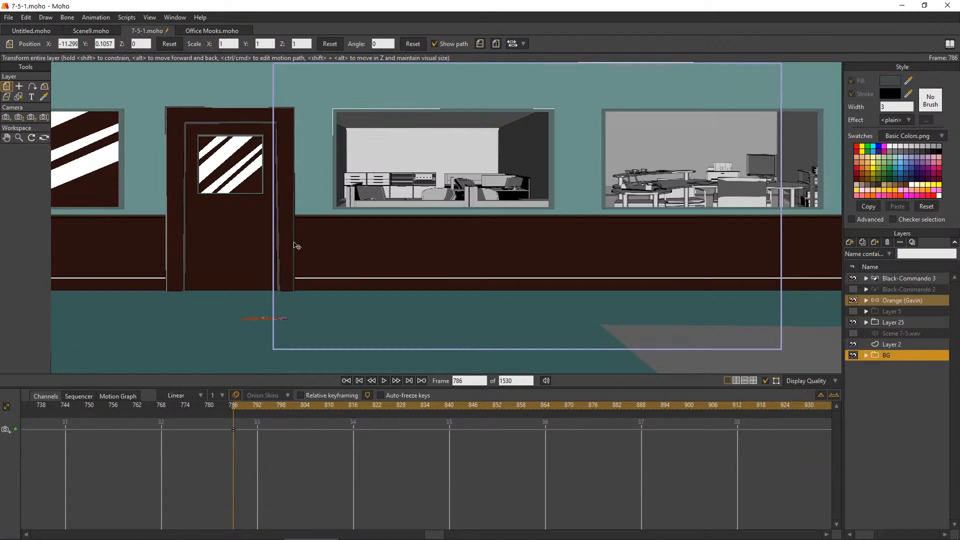
pyautogui.click(385, 381)
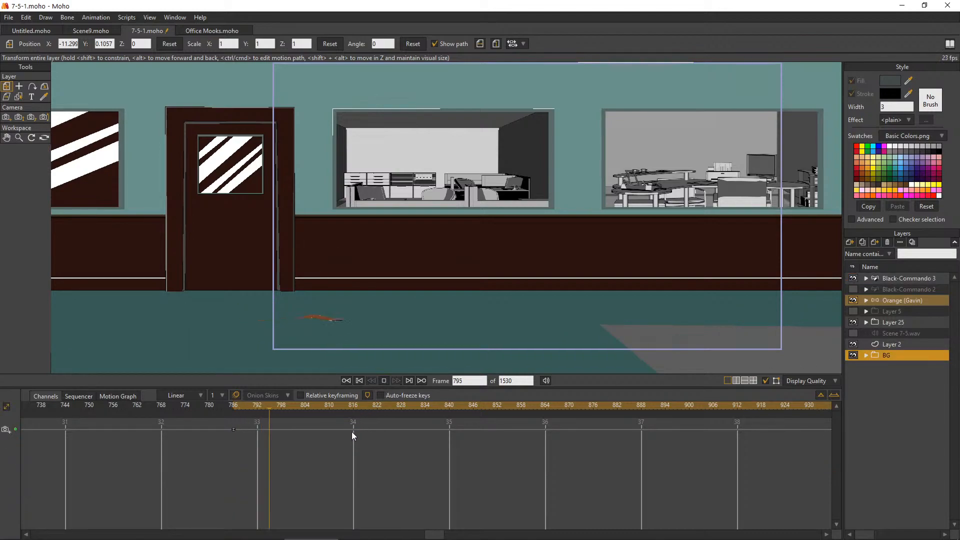
pyautogui.click(382, 381)
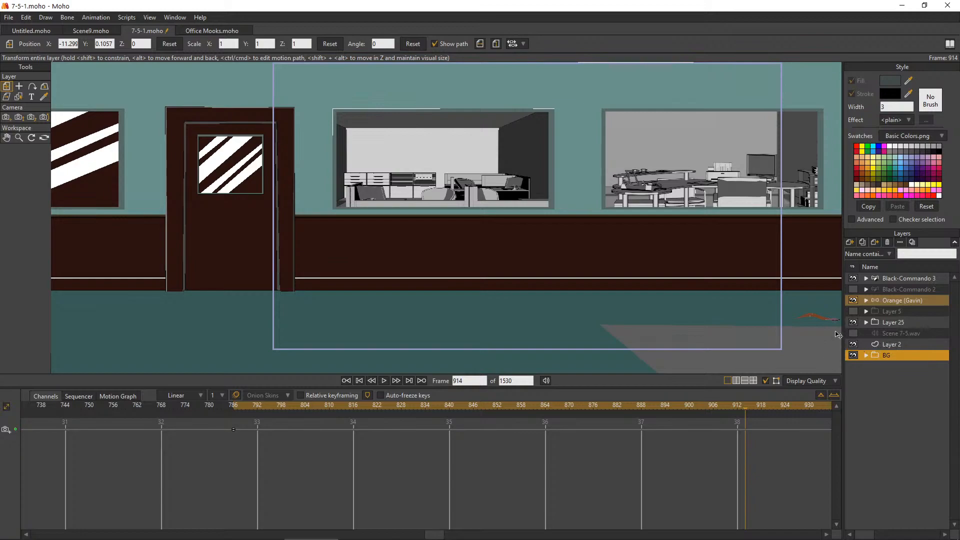
# Move the Black-Commando 3 layer's frame 871 position key much further along the timeline to slow the worm's crawl
pyautogui.click(902, 278)
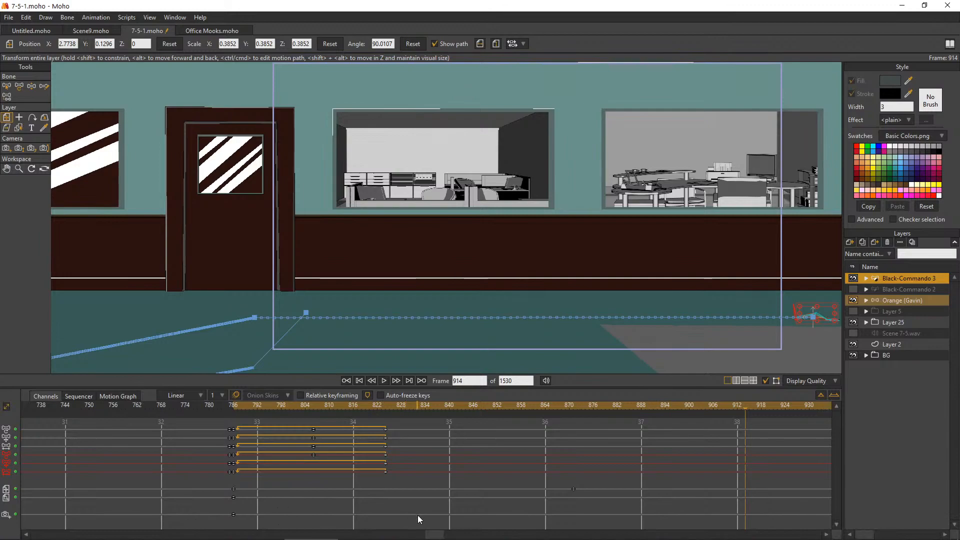
pyautogui.moveTo(459, 529)
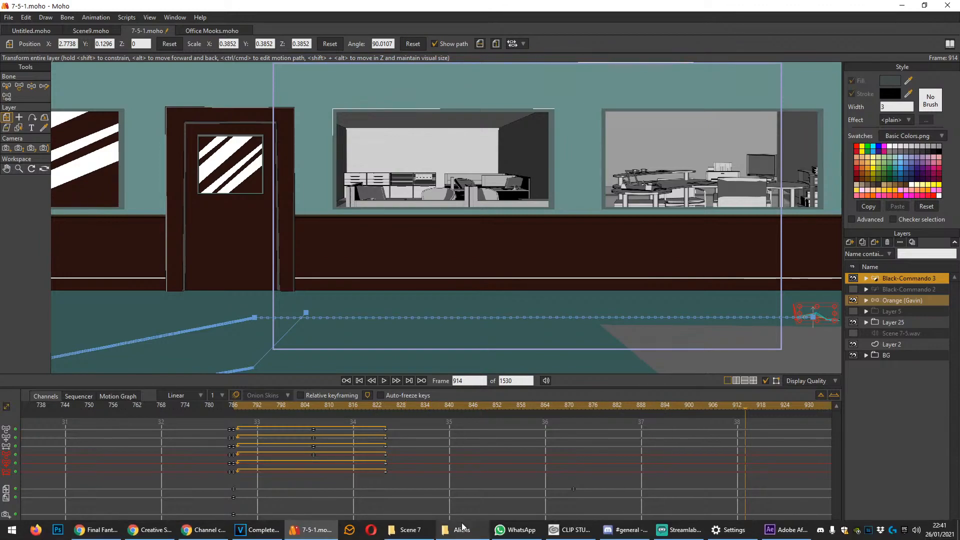
pyautogui.moveTo(443, 534); pyautogui.dragTo(479, 521)
pyautogui.moveTo(238, 490); pyautogui.dragTo(806, 479)
pyautogui.moveTo(480, 535); pyautogui.dragTo(419, 497)
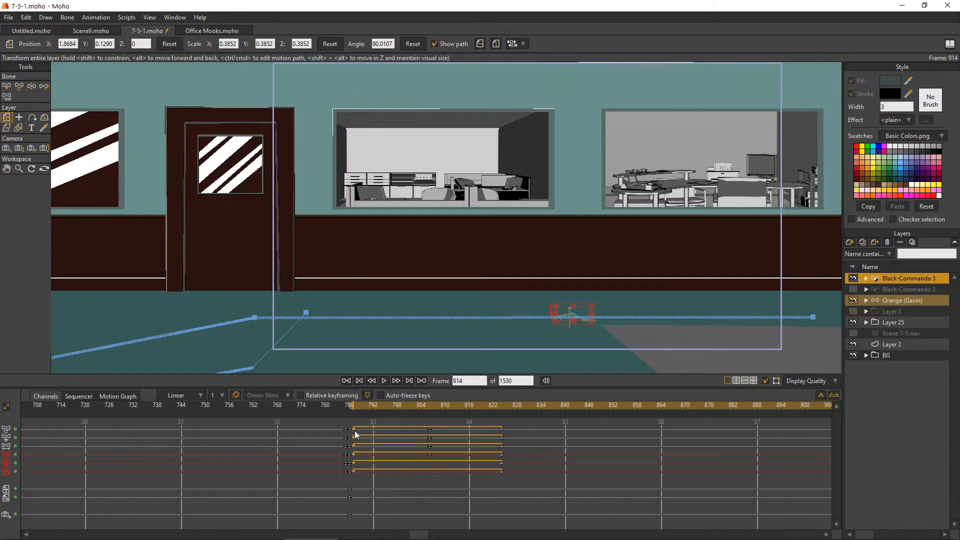
# Select the BG layer again and replay the slowed crawl from frame 785
pyautogui.click(344, 409)
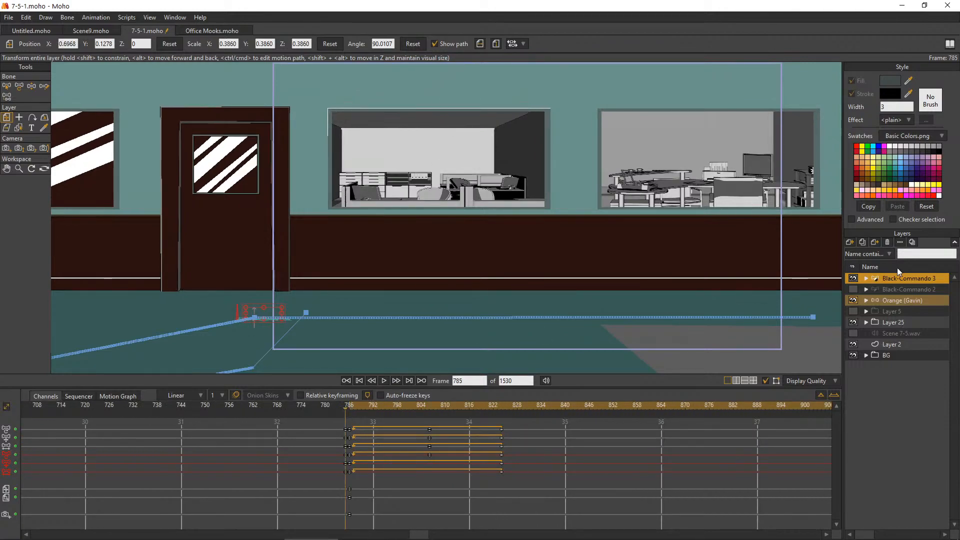
pyautogui.click(859, 356)
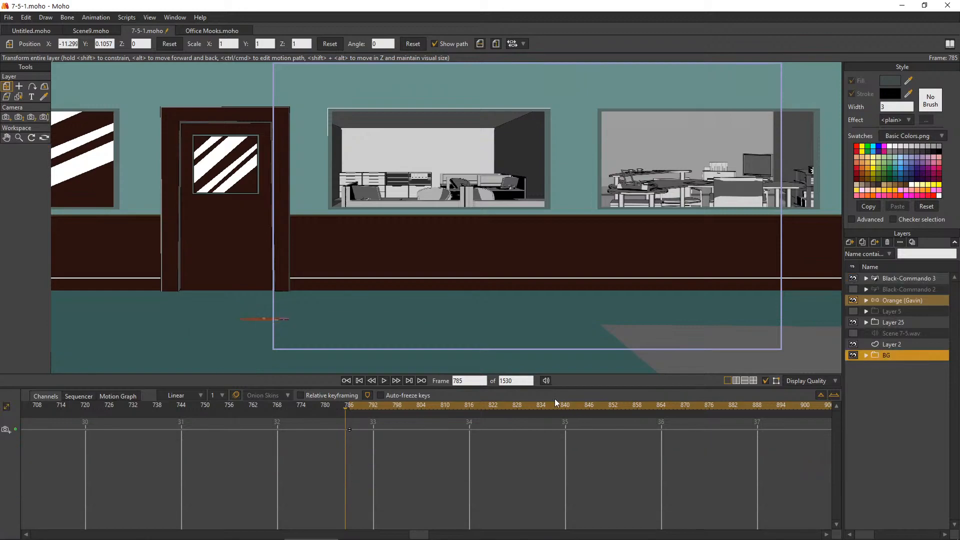
pyautogui.click(384, 381)
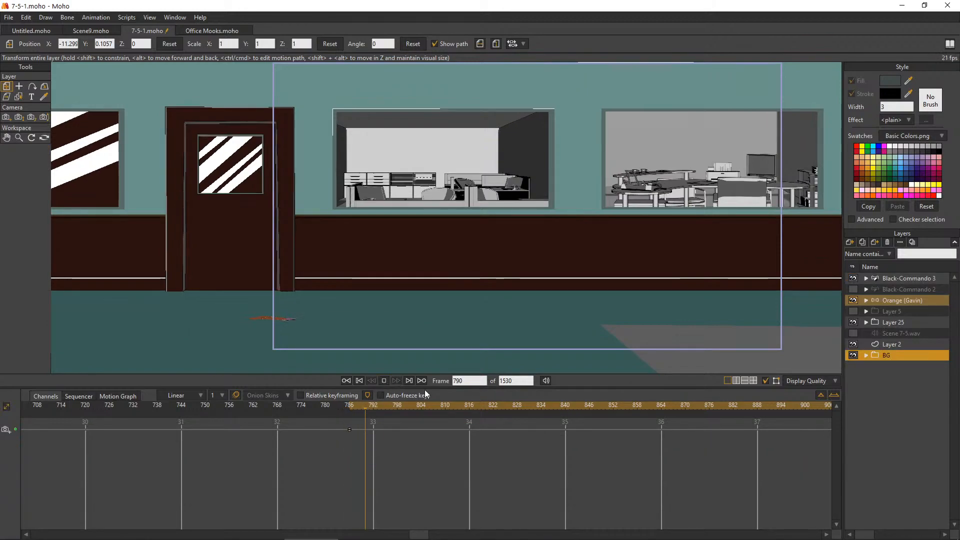
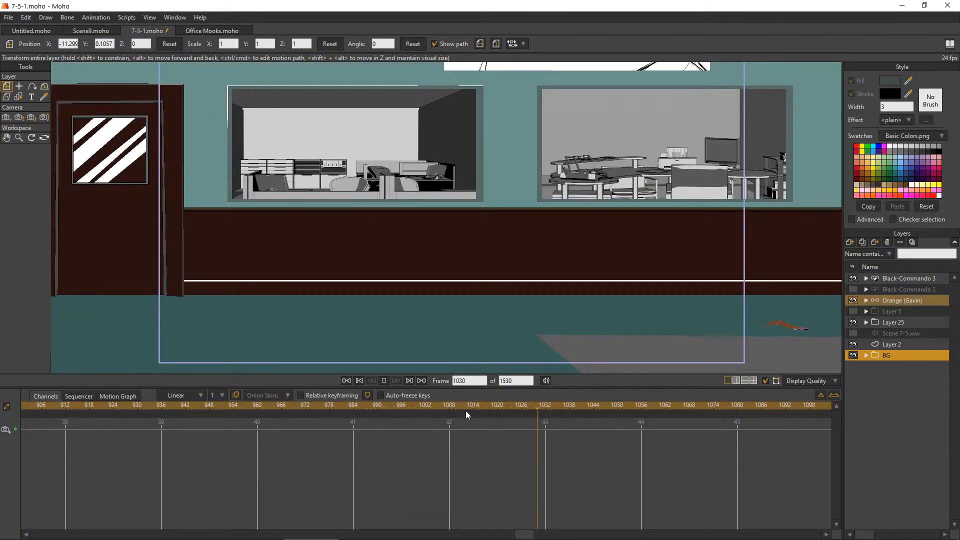
# Replay the worm's slowed crawl from frame 785 and stop partway across the hallway floor
pyautogui.click(347, 381)
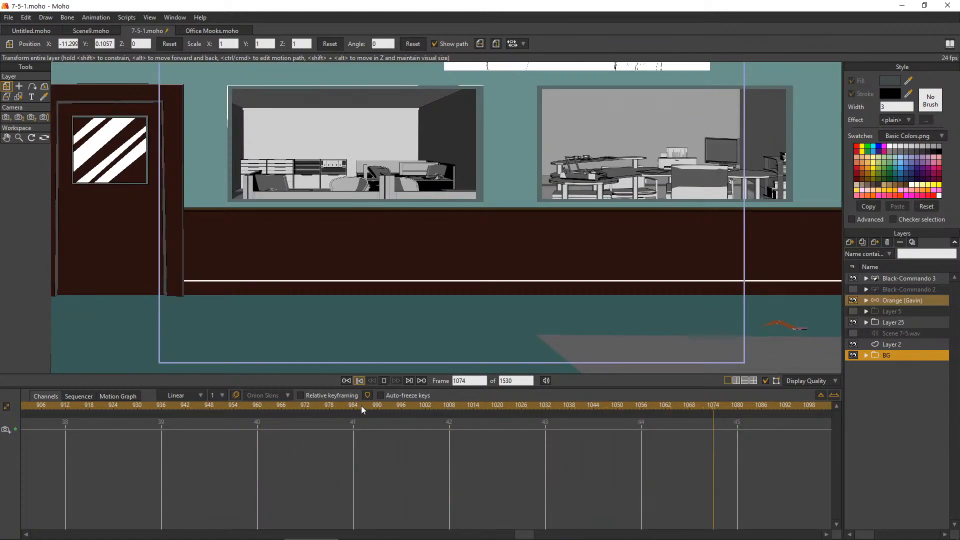
pyautogui.click(386, 380)
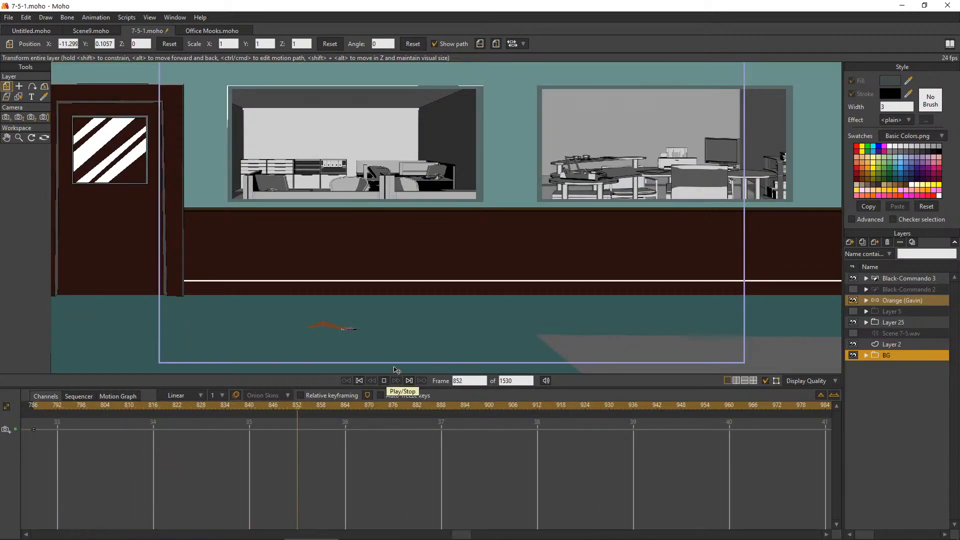
pyautogui.click(385, 381)
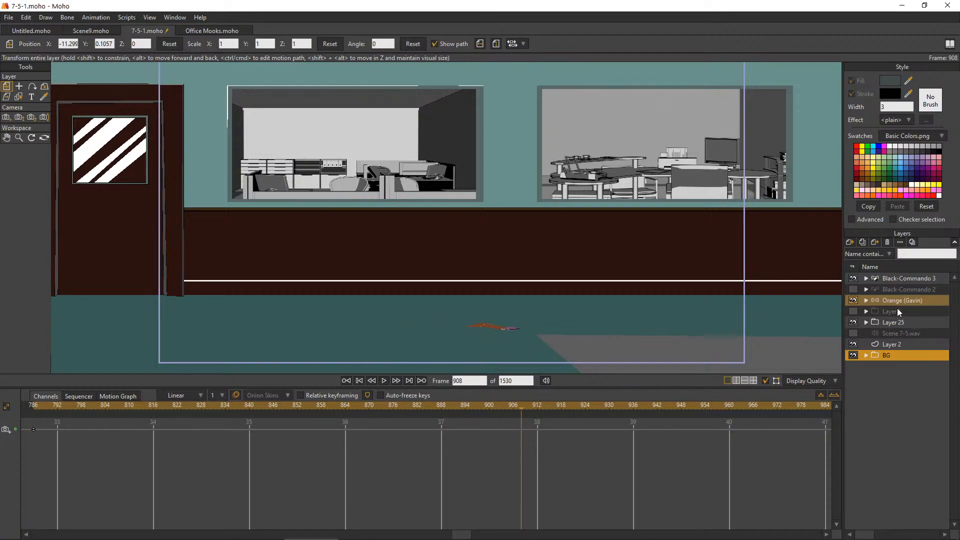
# Reposition the worm's middle body bone on the Black-Commando 3 layer at frame 806
pyautogui.click(914, 279)
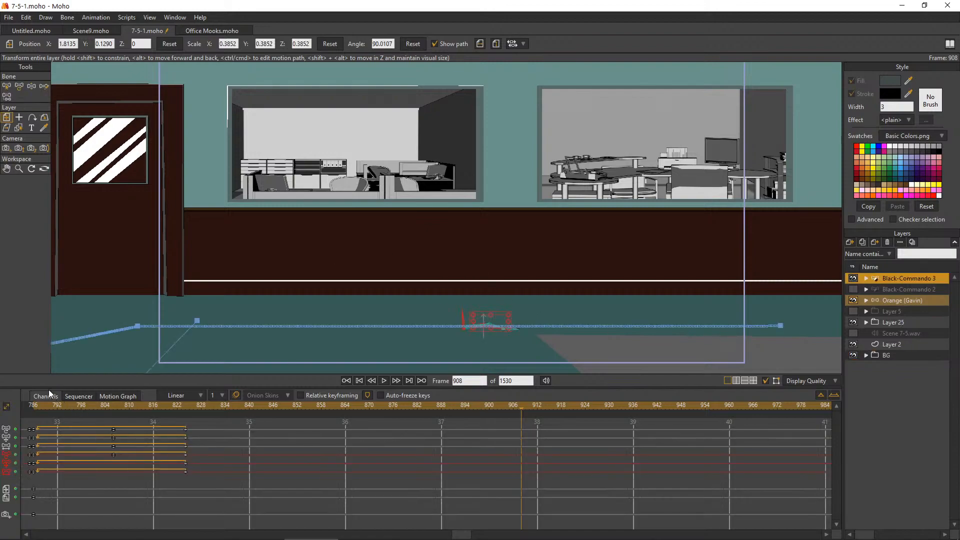
pyautogui.moveTo(31, 409); pyautogui.dragTo(112, 430)
pyautogui.click(19, 87)
pyautogui.click(6, 87)
pyautogui.click(19, 87)
pyautogui.scroll(-3, 295, 155)
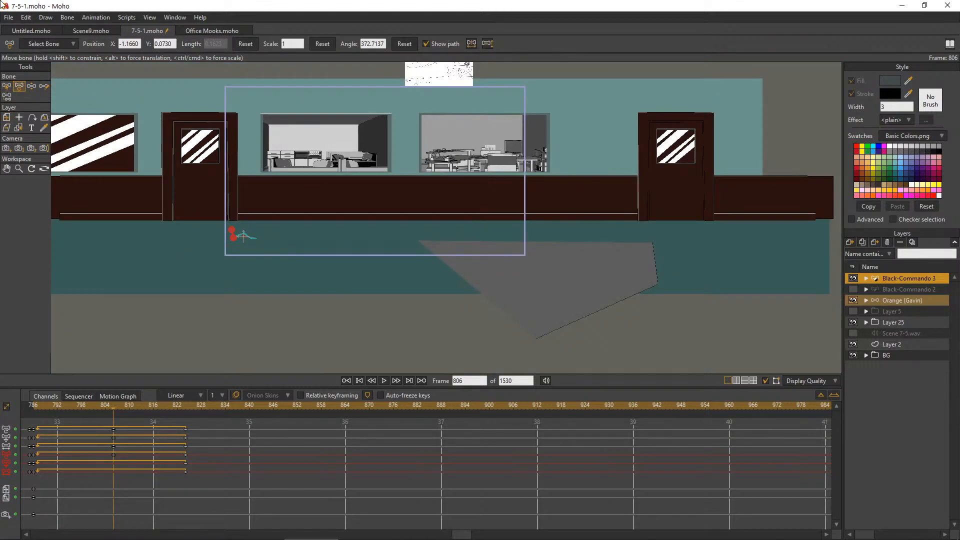
pyautogui.scroll(6, 181, 265)
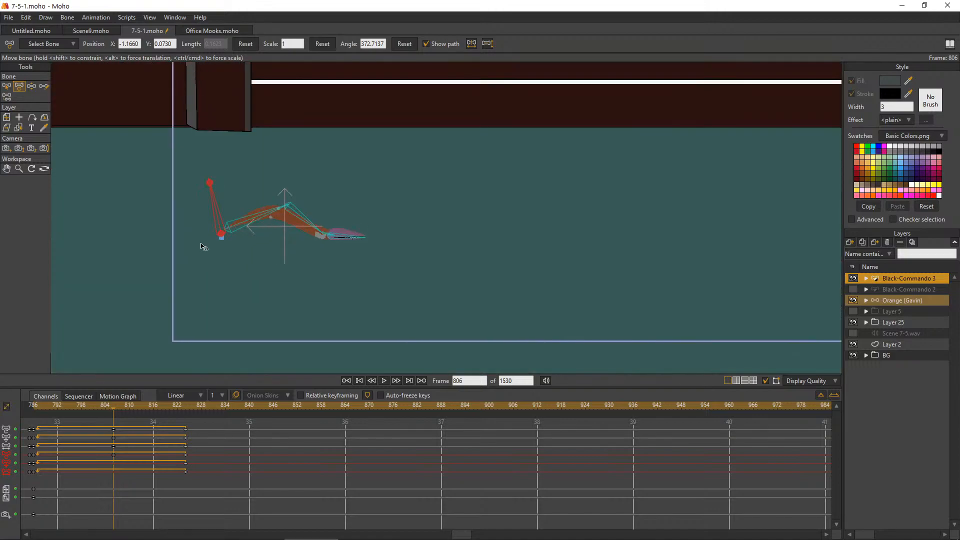
pyautogui.scroll(2, 300, 235)
pyautogui.moveTo(384, 194); pyautogui.dragTo(410, 191)
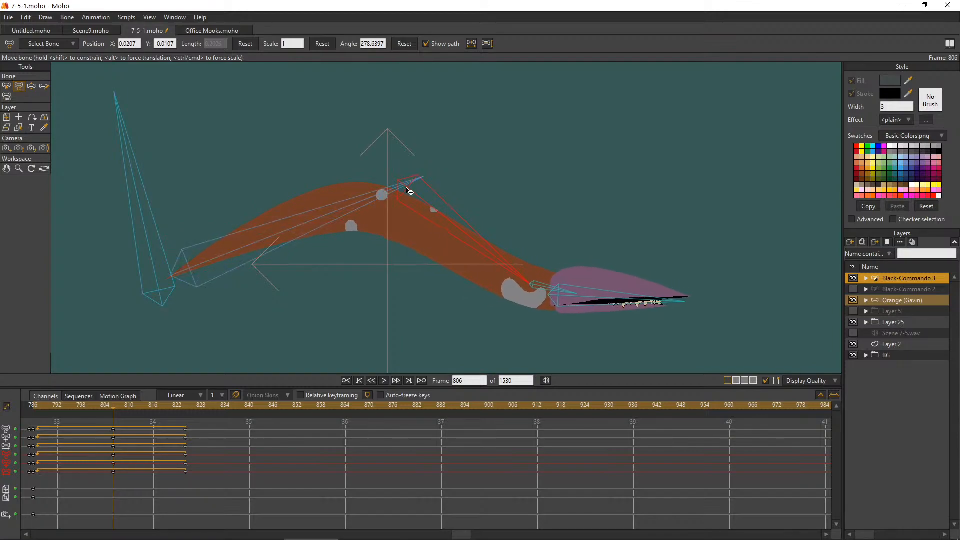
# Pull the worm's front body bone and head back toward the arch, level the head, and scrub from frame 786 to check the pose
pyautogui.moveTo(521, 277); pyautogui.dragTo(478, 249)
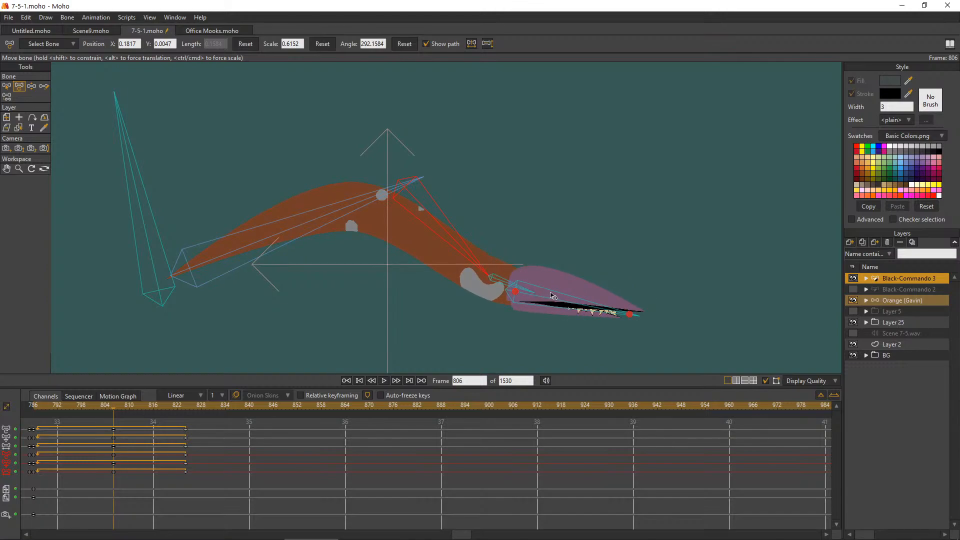
pyautogui.moveTo(509, 283)
pyautogui.mouseDown()
pyautogui.moveTo(513, 272)
pyautogui.moveTo(521, 280)
pyautogui.mouseUp()
pyautogui.moveTo(632, 294); pyautogui.dragTo(625, 295)
pyautogui.moveTo(493, 278); pyautogui.dragTo(481, 278)
pyautogui.click(470, 262)
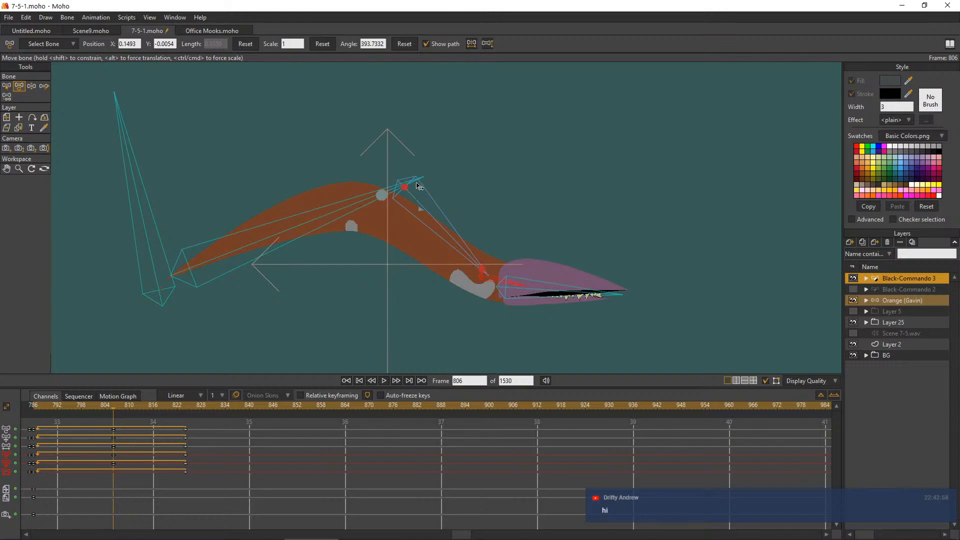
pyautogui.scroll(-3, 415, 185)
pyautogui.scroll(1, 499, 164)
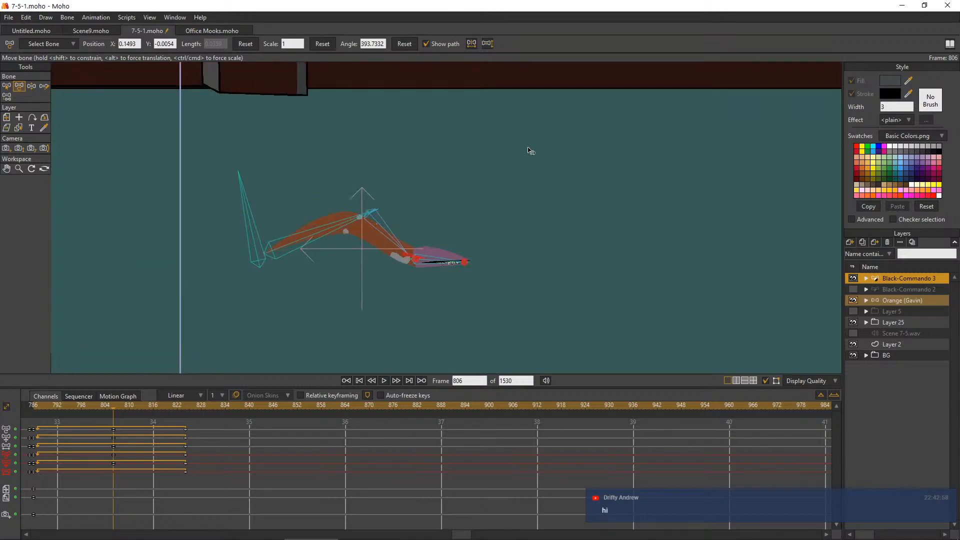
pyautogui.click(35, 404)
pyautogui.moveTo(36, 407); pyautogui.dragTo(113, 389)
# Shift the worm's middle and end bone keys earlier to frames 798 and 816 to shorten the crawl cycle
pyautogui.moveTo(209, 492); pyautogui.dragTo(106, 418)
pyautogui.moveTo(114, 455); pyautogui.dragTo(82, 448)
pyautogui.click(118, 491)
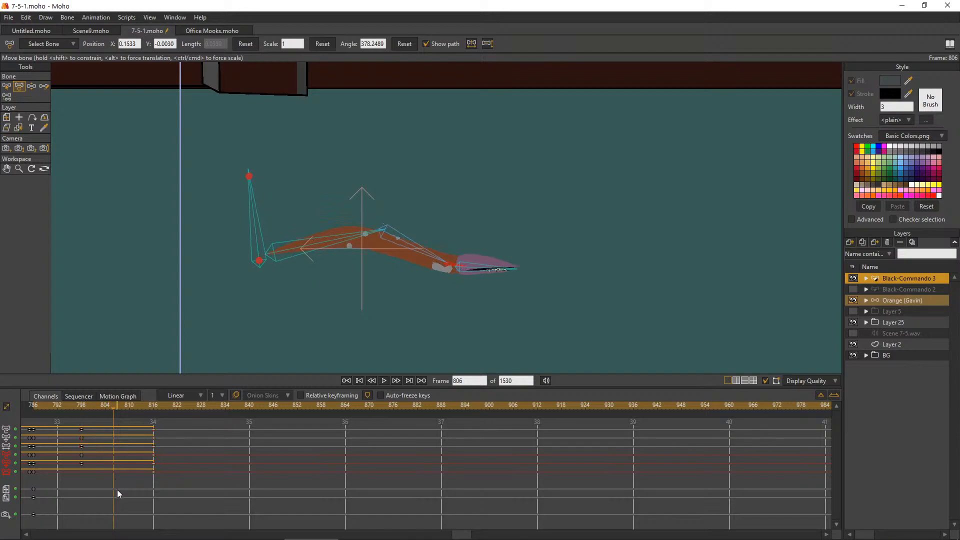
# Set the cycle of the worm's frame 816 bone keys to return to absolute frame 787
pyautogui.rightClick(151, 439)
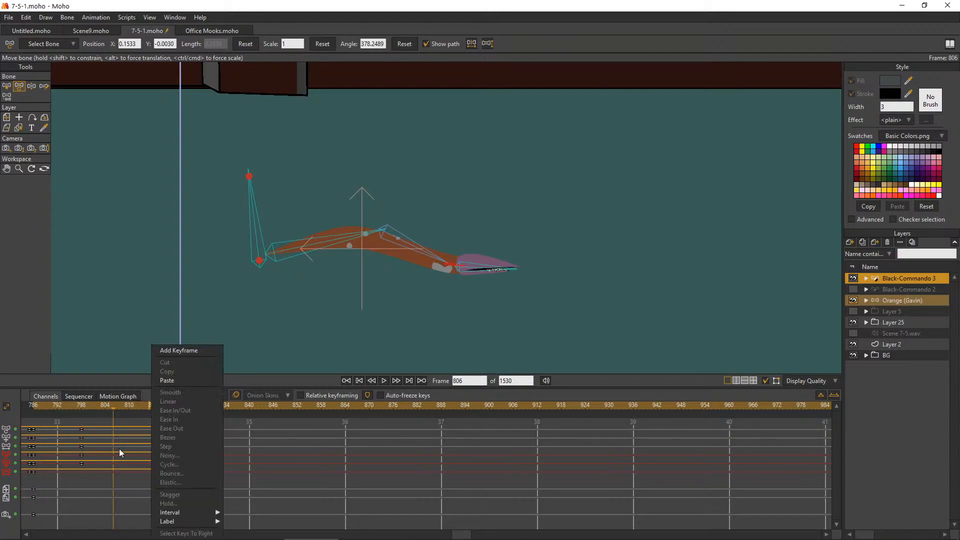
pyautogui.click(103, 493)
pyautogui.moveTo(158, 460); pyautogui.dragTo(155, 425)
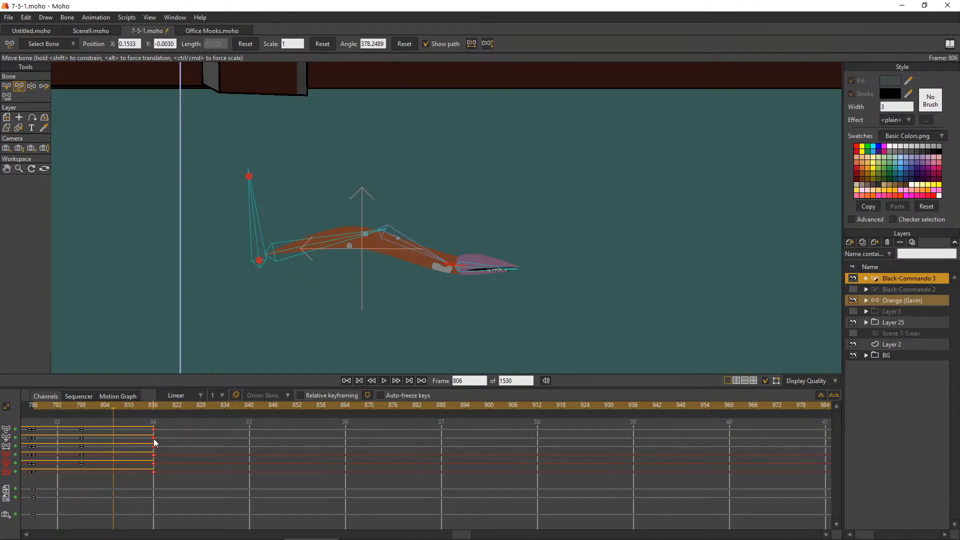
pyautogui.rightClick(154, 442)
pyautogui.click(183, 464)
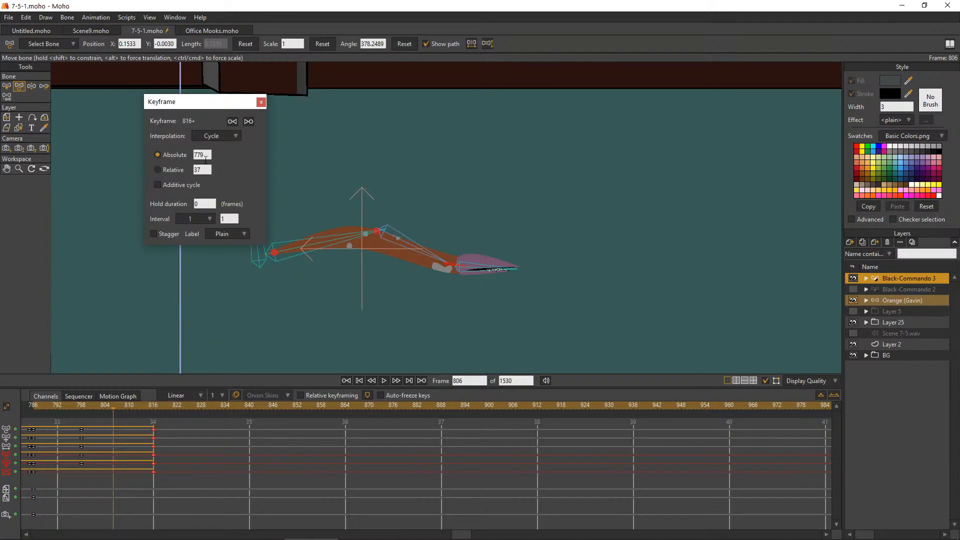
pyautogui.click(200, 155)
pyautogui.write('787')
pyautogui.press('Return')
pyautogui.click(260, 102)
# Select the BG layer and play the shortened crawl cycle from frame 786 across the floor, replaying it once more
pyautogui.moveTo(38, 406); pyautogui.dragTo(30, 435)
pyautogui.scroll(-8, 244, 274)
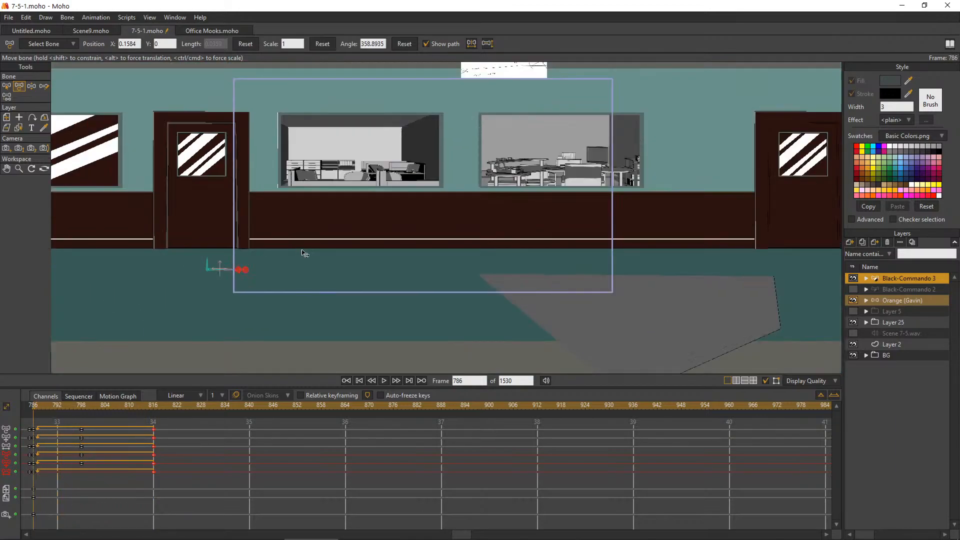
pyautogui.scroll(3, 476, 113)
pyautogui.scroll(-2, 465, 177)
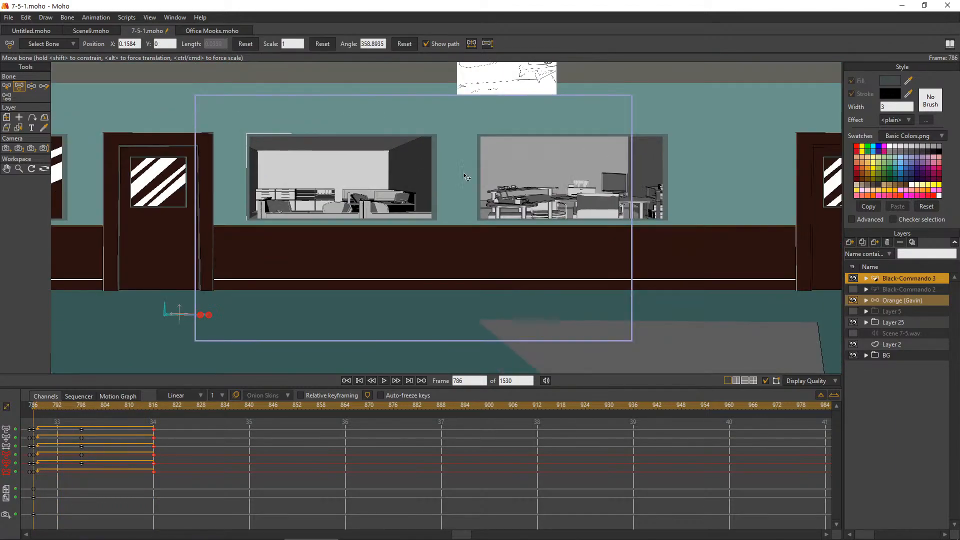
pyautogui.click(874, 356)
pyautogui.click(386, 381)
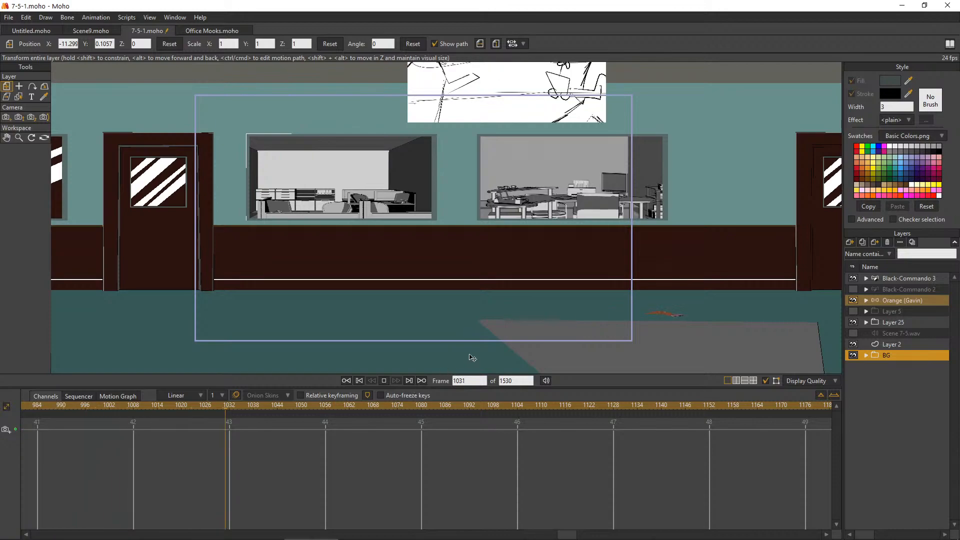
pyautogui.click(350, 380)
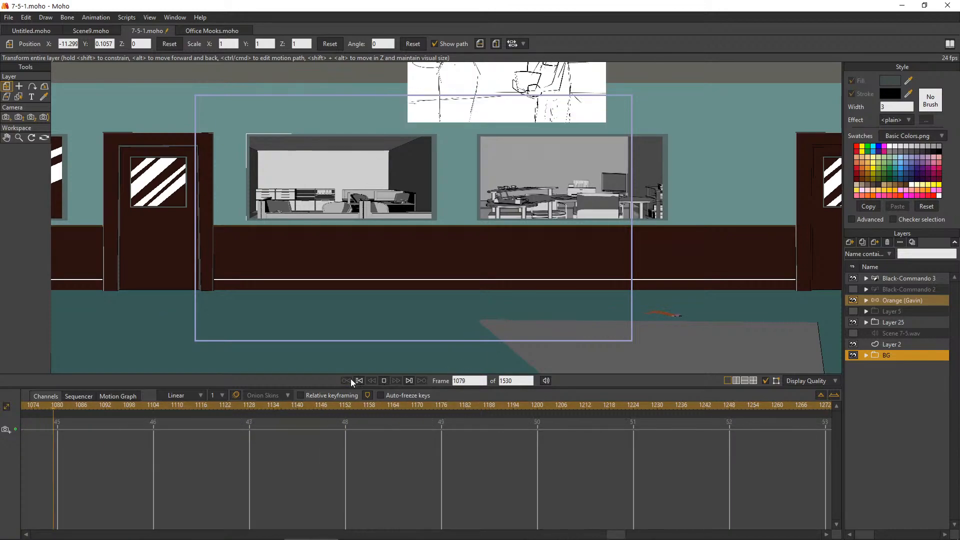
pyautogui.click(384, 381)
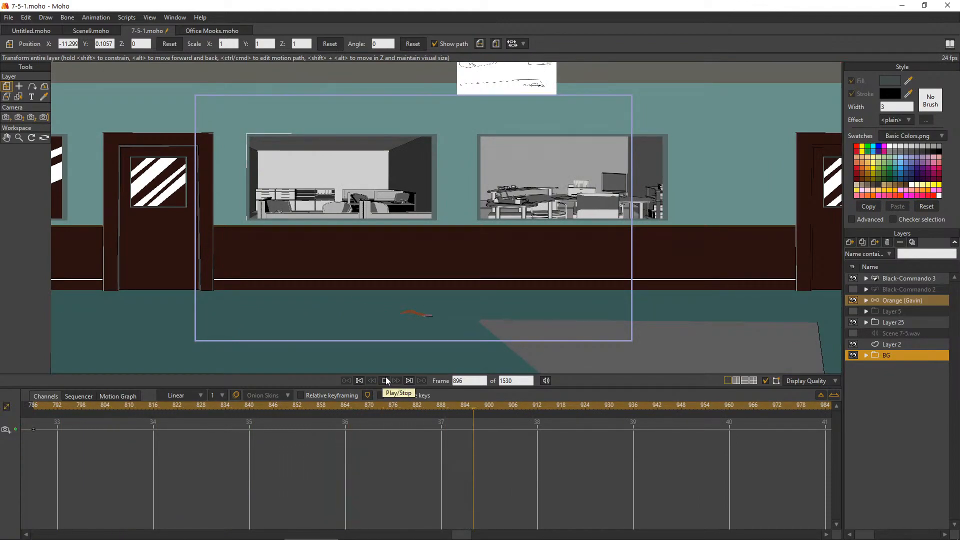
pyautogui.click(385, 379)
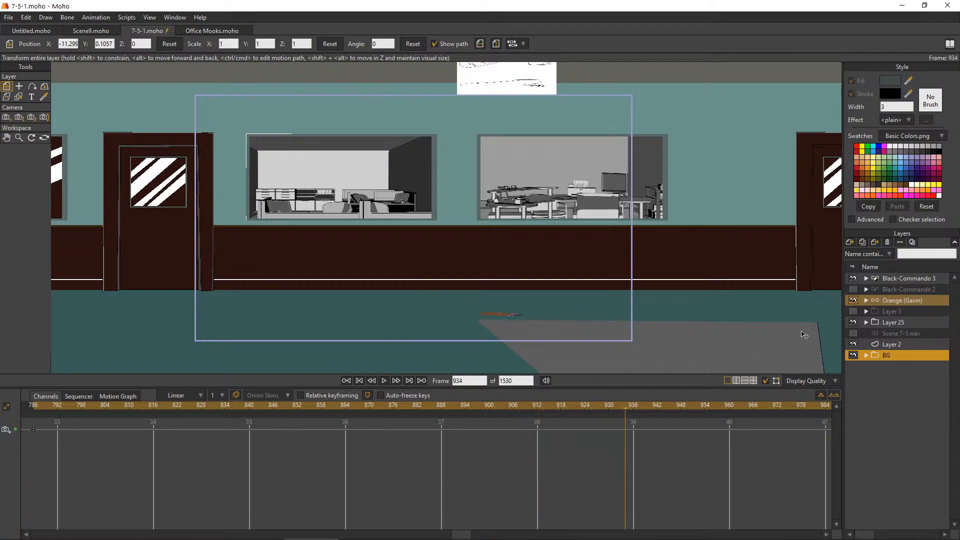
# Set the Black-Commando 3 bone keys at frames 786 and 798 to Smooth interpolation
pyautogui.click(909, 279)
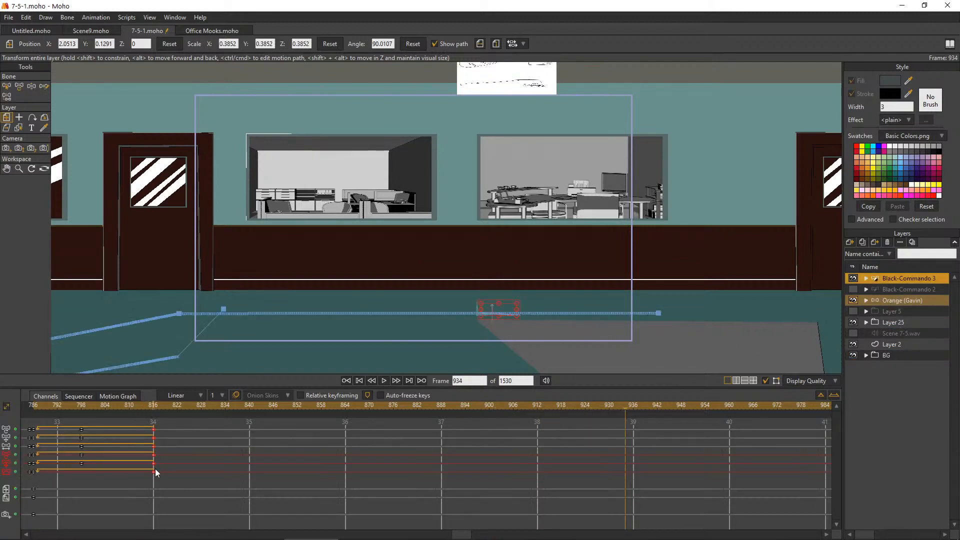
pyautogui.moveTo(176, 485); pyautogui.dragTo(56, 436)
pyautogui.moveTo(107, 478); pyautogui.dragTo(35, 429)
pyautogui.rightClick(33, 437)
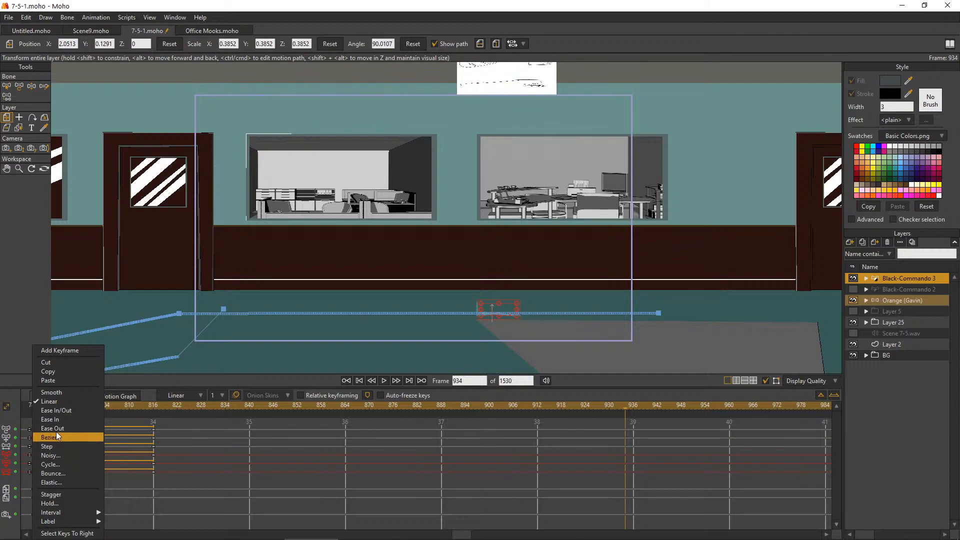
pyautogui.click(67, 393)
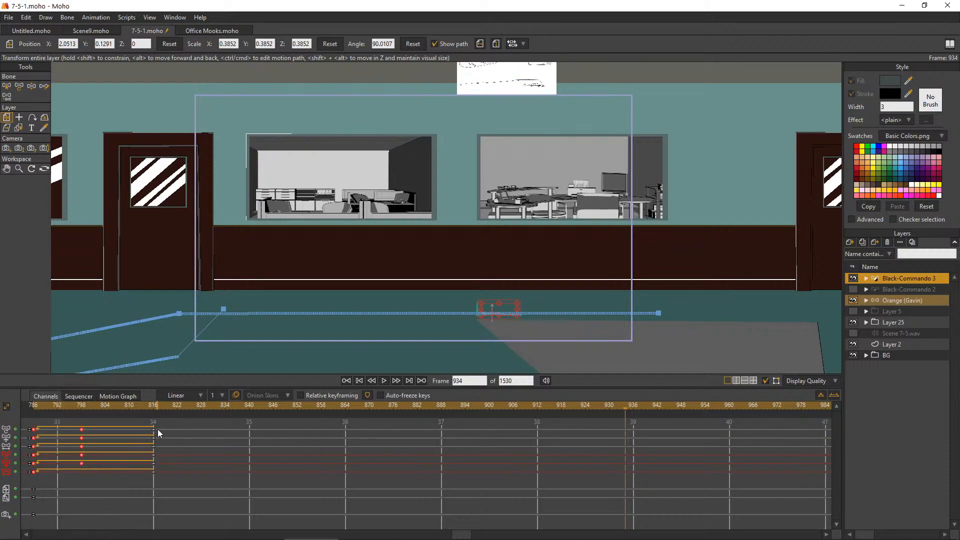
# Play the smoothed crawl from frame 786 with the BG layer selected, then reselect Black-Commando 3 and stop playback
pyautogui.click(34, 406)
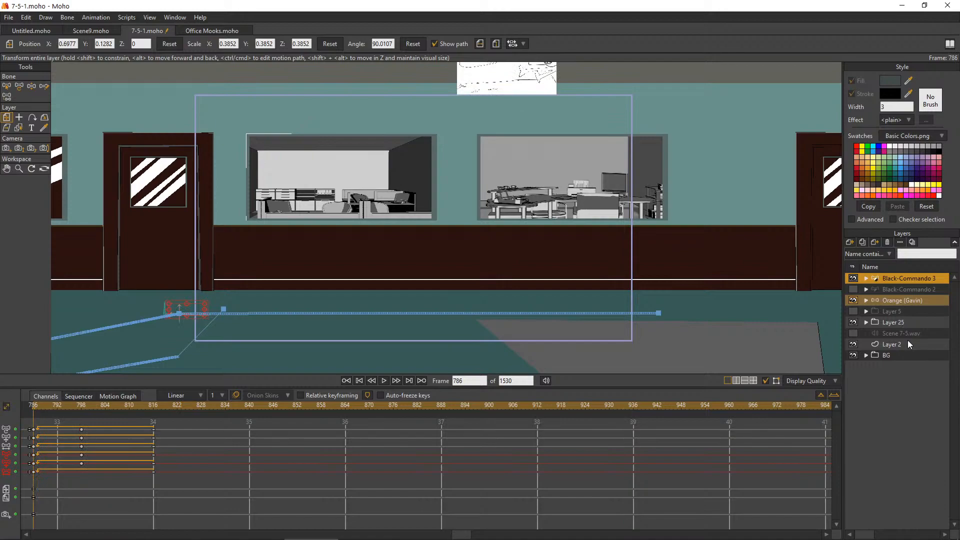
pyautogui.click(892, 344)
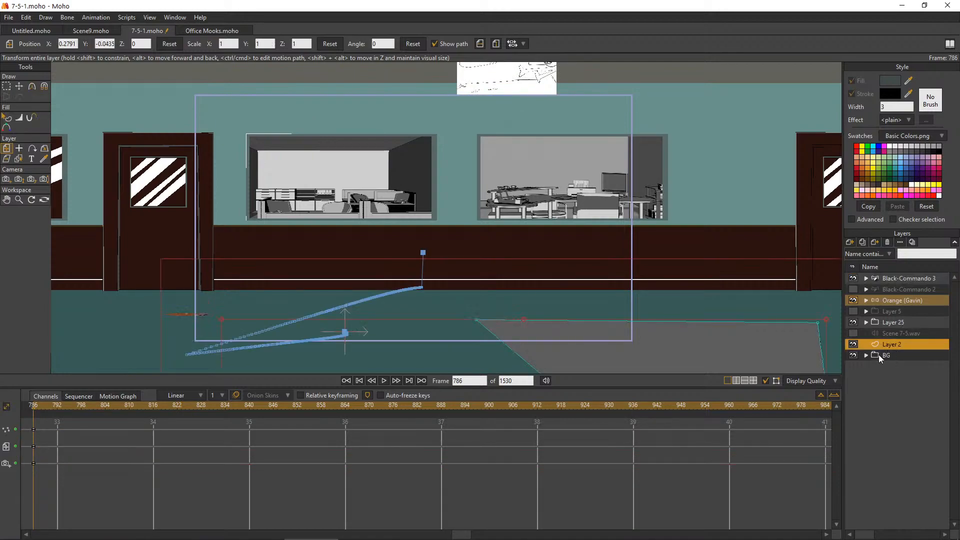
pyautogui.click(880, 355)
pyautogui.click(383, 381)
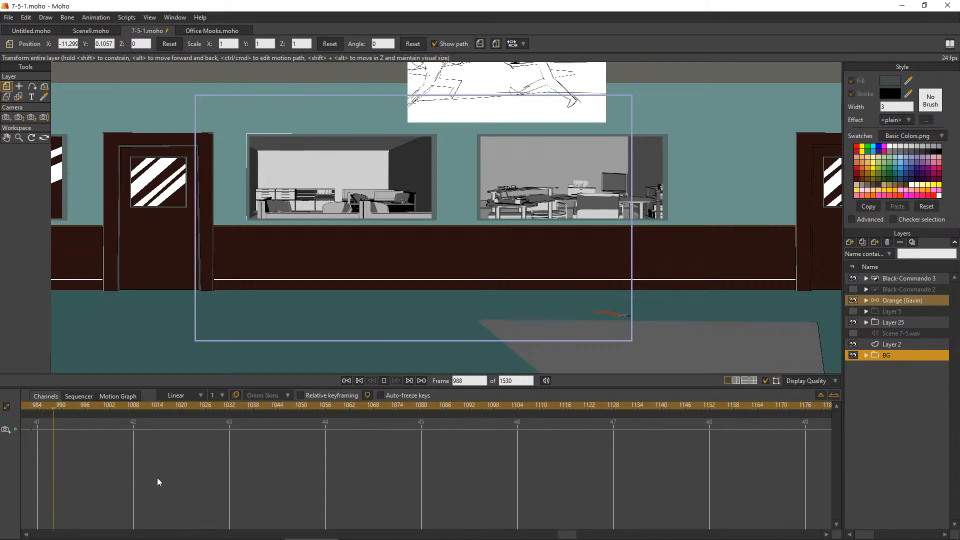
pyautogui.click(895, 279)
pyautogui.click(384, 381)
# Turn on onion skins for the worm at frame 798 and hide the BG layer to compare its poses
pyautogui.moveTo(349, 404); pyautogui.dragTo(73, 457)
pyautogui.scroll(-4, 265, 303)
pyautogui.scroll(5, 270, 333)
pyautogui.scroll(6, 271, 338)
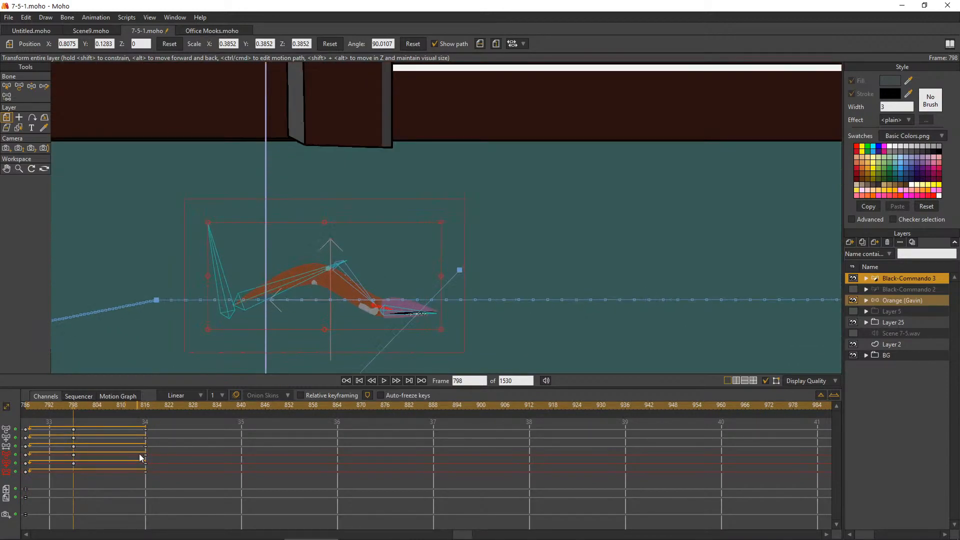
pyautogui.click(235, 395)
pyautogui.click(275, 394)
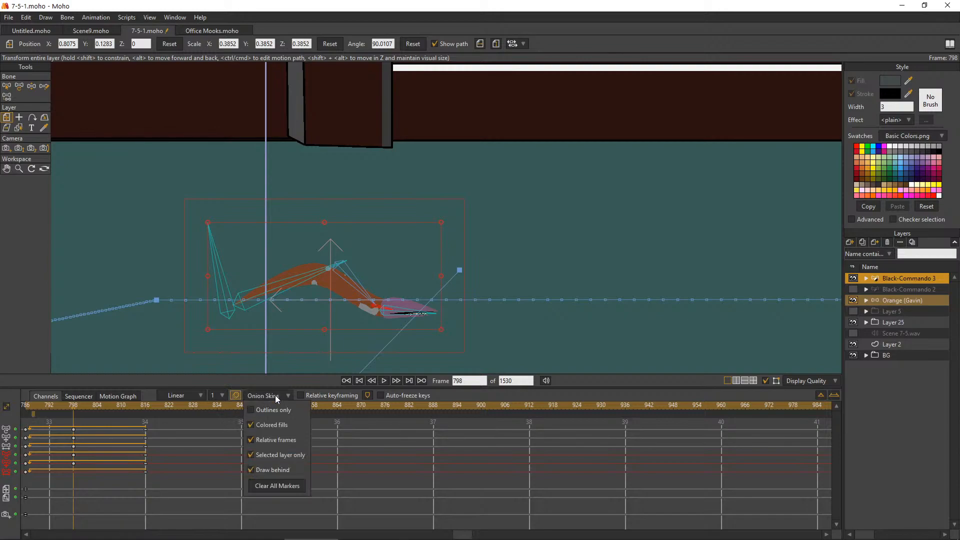
pyautogui.click(251, 410)
pyautogui.click(854, 355)
pyautogui.scroll(-1, 420, 252)
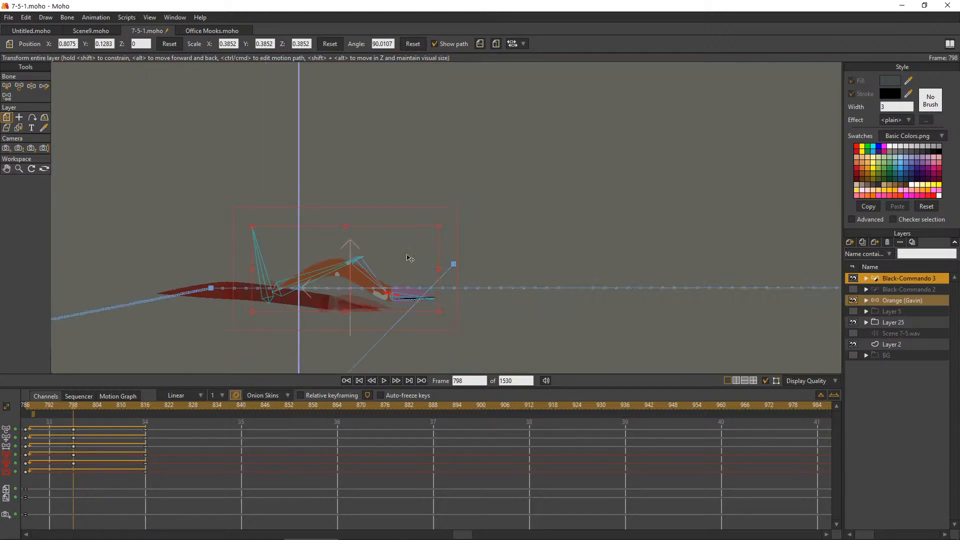
pyautogui.scroll(1, 318, 271)
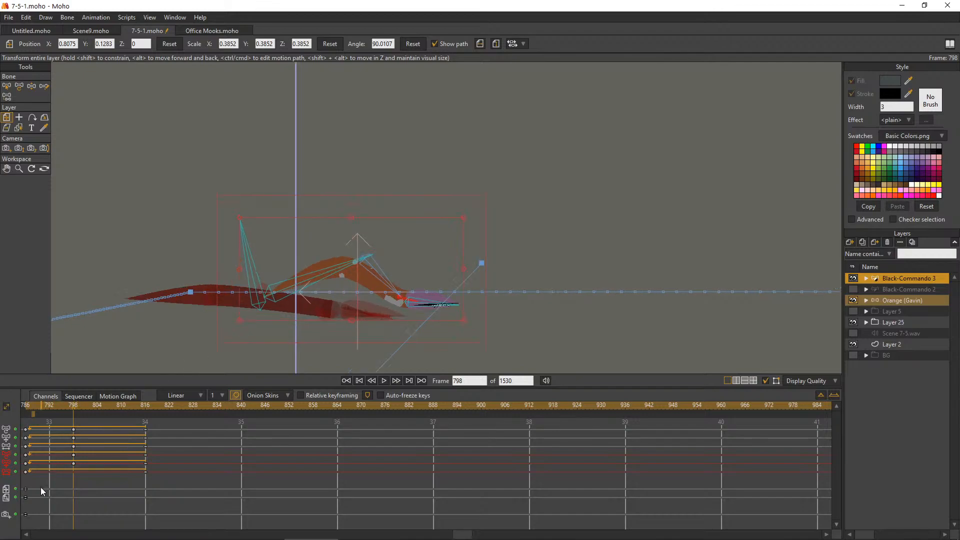
# Copy the worm's frame 786 layer transform keys to frame 816 and return to frame 787 to compare the cycle's poses
pyautogui.moveTo(28, 494)
pyautogui.mouseDown()
pyautogui.moveTo(152, 496)
pyautogui.moveTo(28, 501)
pyautogui.mouseUp()
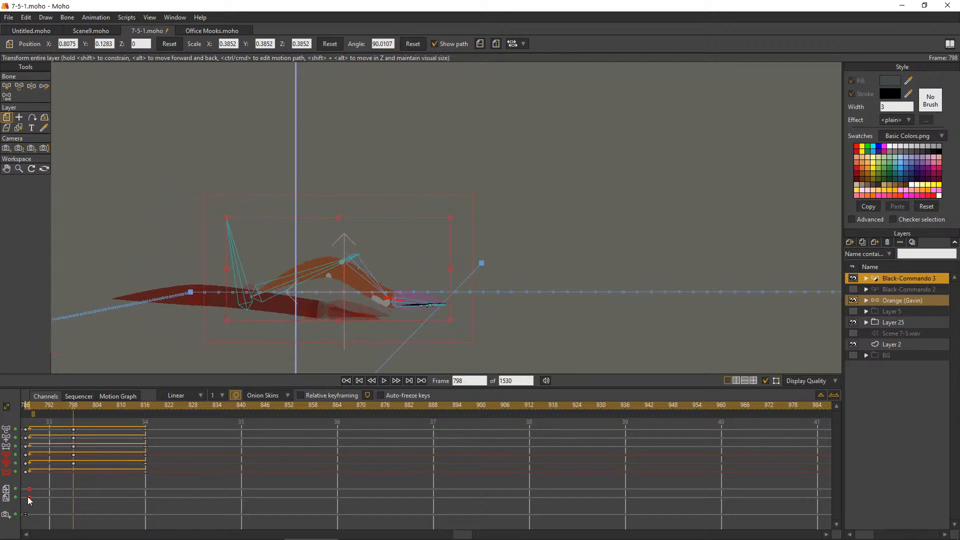
pyautogui.click(145, 406)
pyautogui.hotkey('ctrl', 'v')
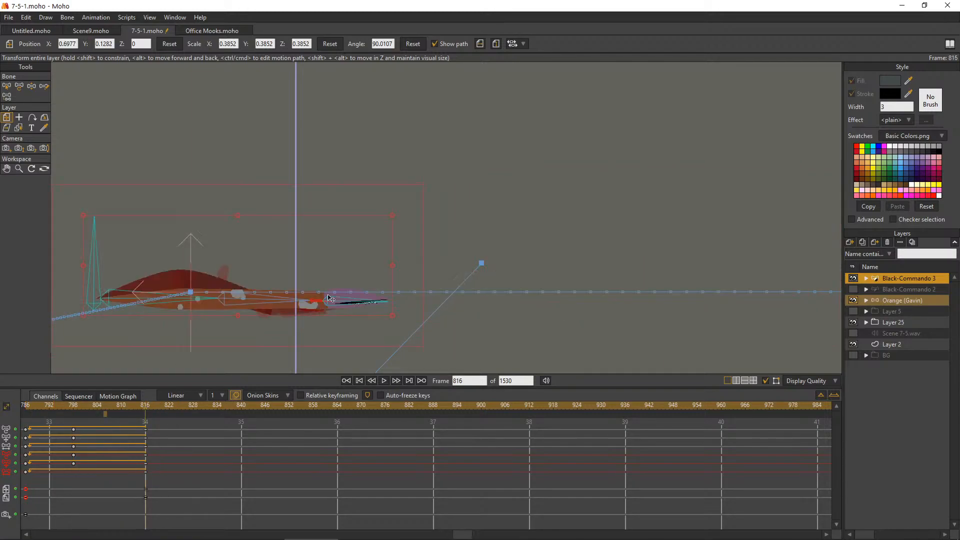
pyautogui.scroll(-4, 331, 298)
pyautogui.scroll(3, 275, 285)
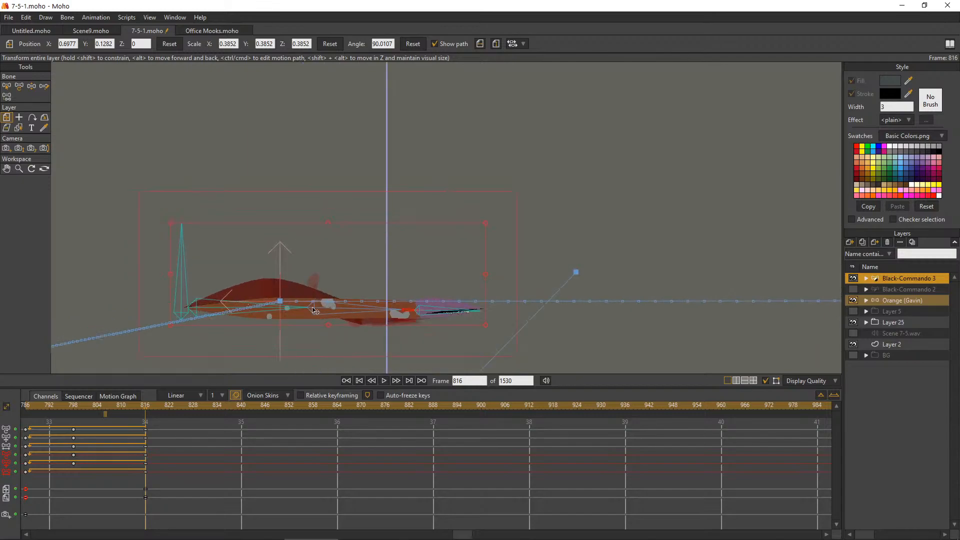
pyautogui.scroll(2, 296, 286)
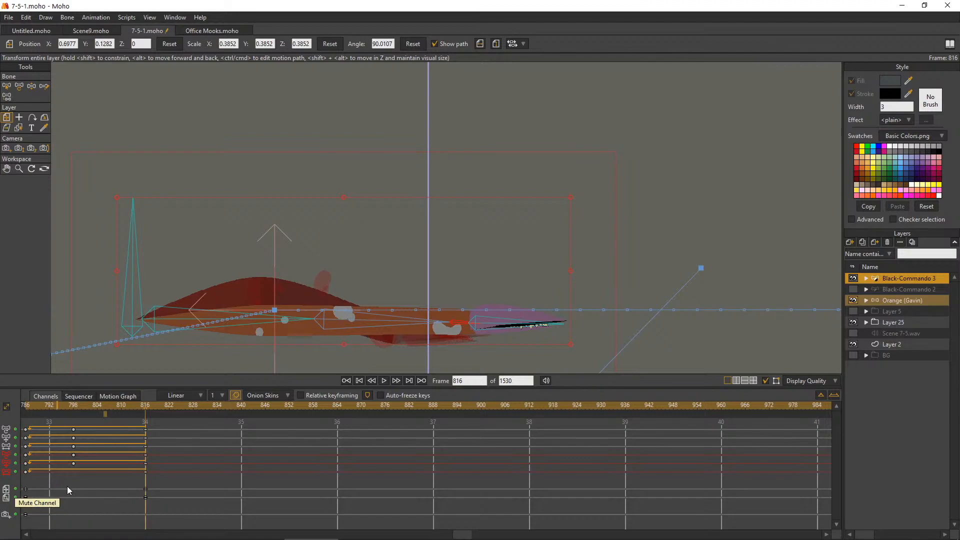
pyautogui.moveTo(36, 407); pyautogui.dragTo(30, 407)
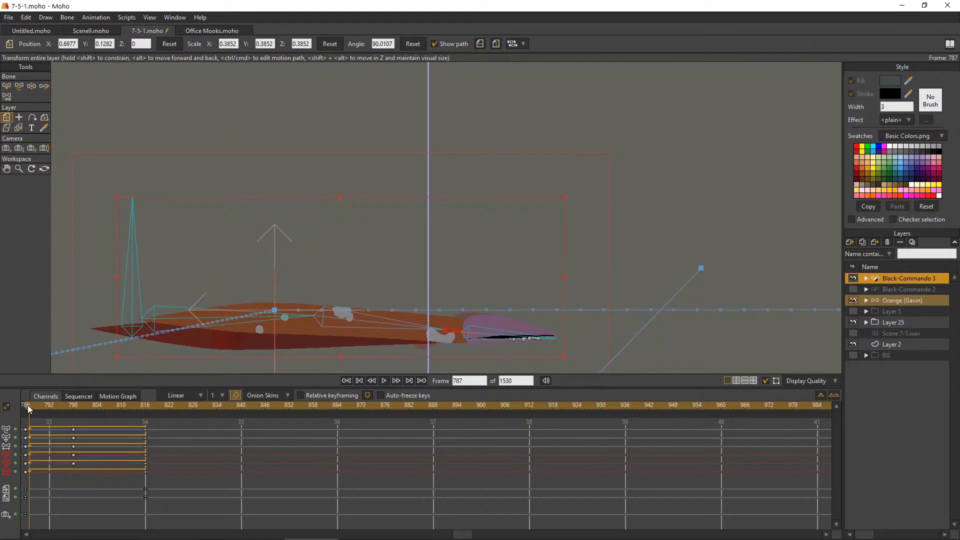
# Place the onion skin marker at frame 786 to compare the worm's starting pose with its frame 798 pose
pyautogui.click(27, 406)
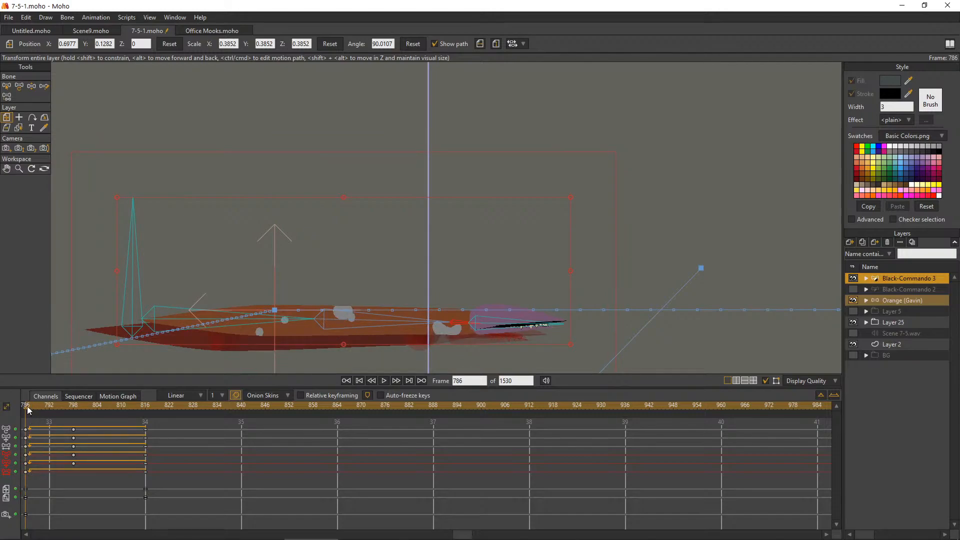
pyautogui.click(31, 407)
pyautogui.moveTo(31, 406); pyautogui.dragTo(74, 422)
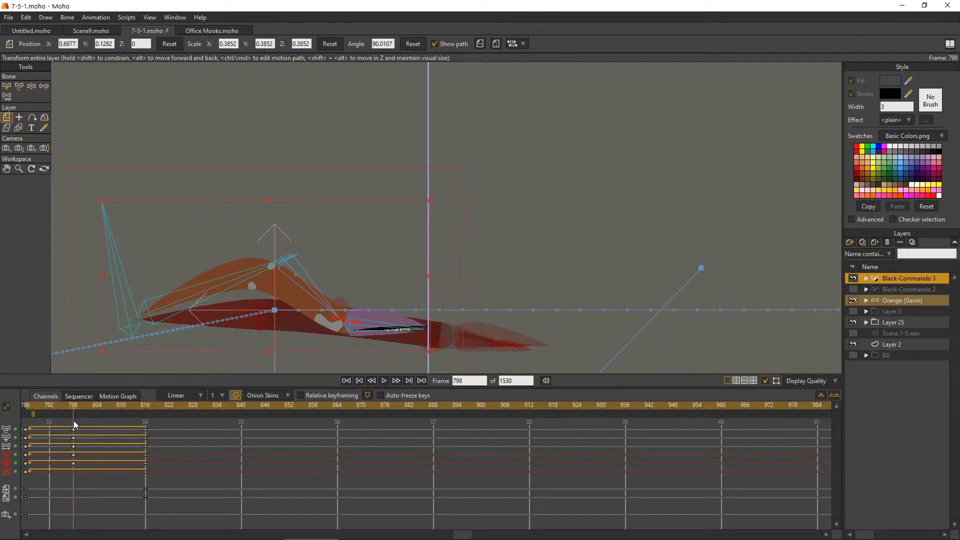
pyautogui.click(31, 416)
pyautogui.click(32, 416)
pyautogui.click(29, 415)
pyautogui.click(27, 415)
pyautogui.click(26, 415)
pyautogui.click(27, 413)
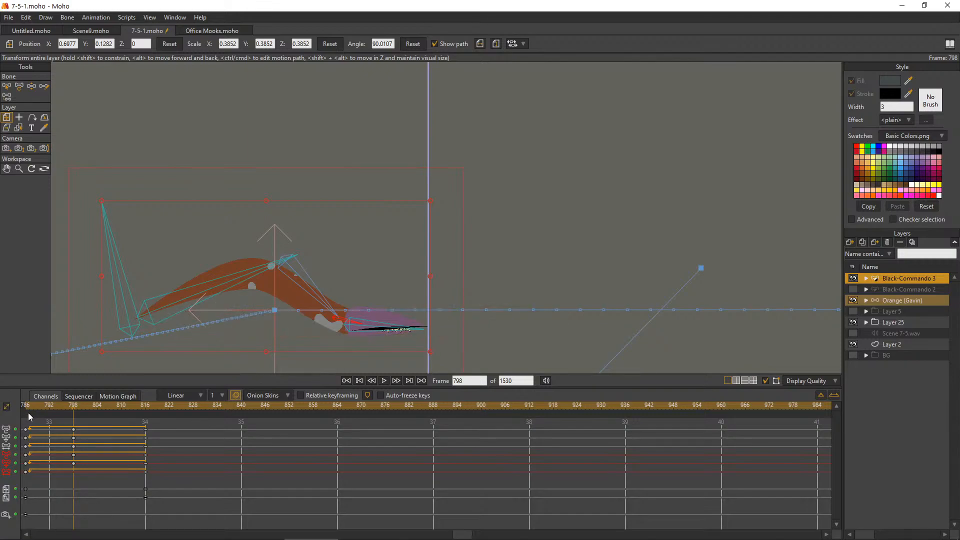
pyautogui.click(28, 413)
pyautogui.click(28, 413)
pyautogui.click(26, 414)
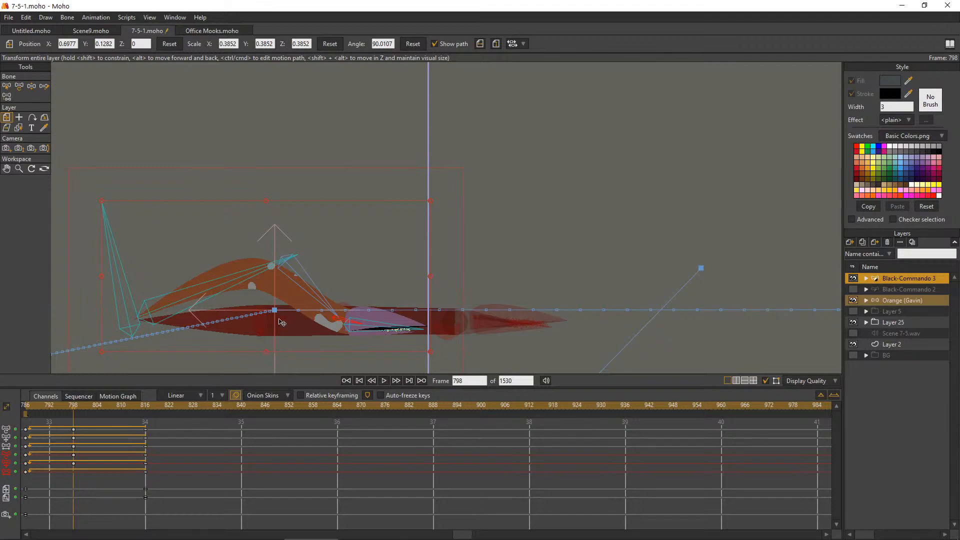
# Reposition the worm's tail bone and raise its head bone slightly at frame 798
pyautogui.click(19, 86)
pyautogui.scroll(2, 153, 346)
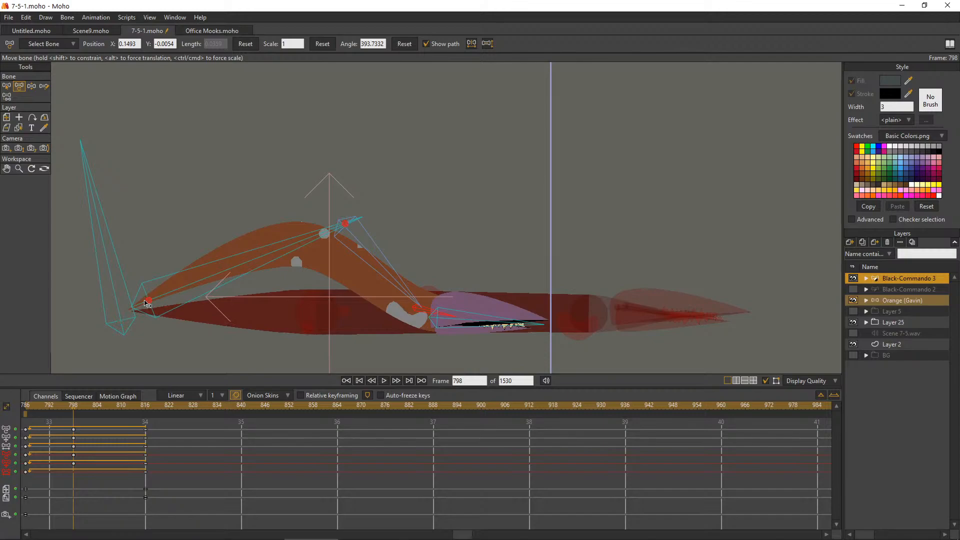
pyautogui.moveTo(148, 303); pyautogui.dragTo(151, 304)
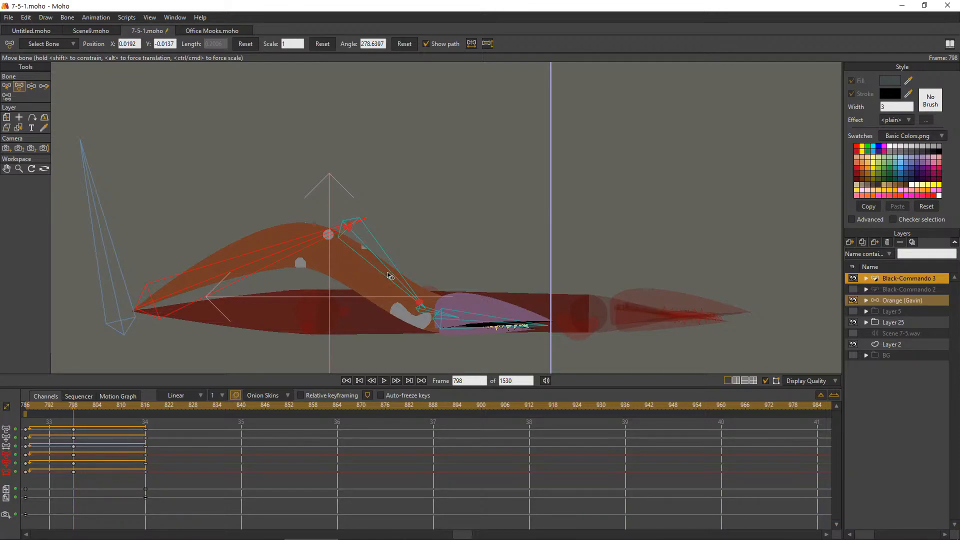
pyautogui.moveTo(522, 325); pyautogui.dragTo(524, 317)
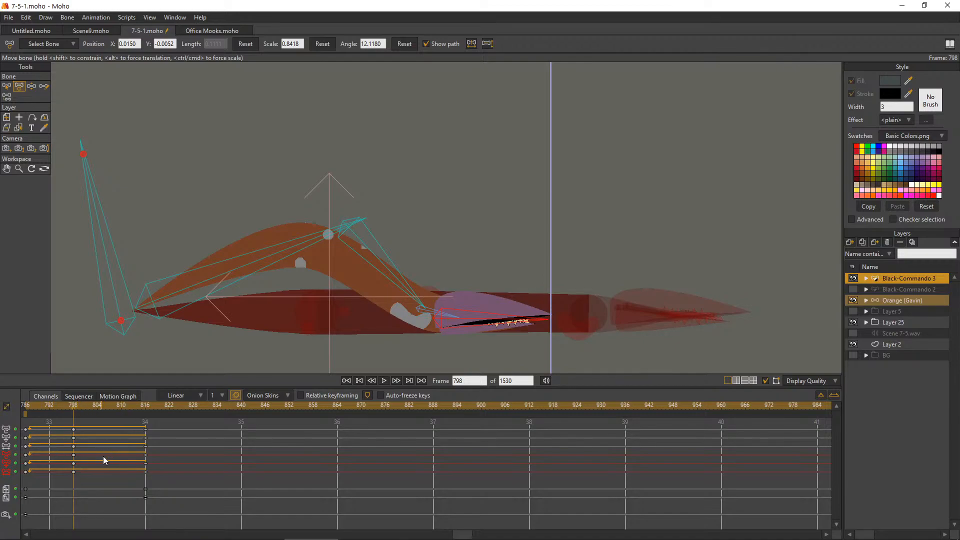
# Repose the worm's lower body, head and tail bones at frame 793 as an in-between pose
pyautogui.click(33, 405)
pyautogui.moveTo(36, 406); pyautogui.dragTo(55, 406)
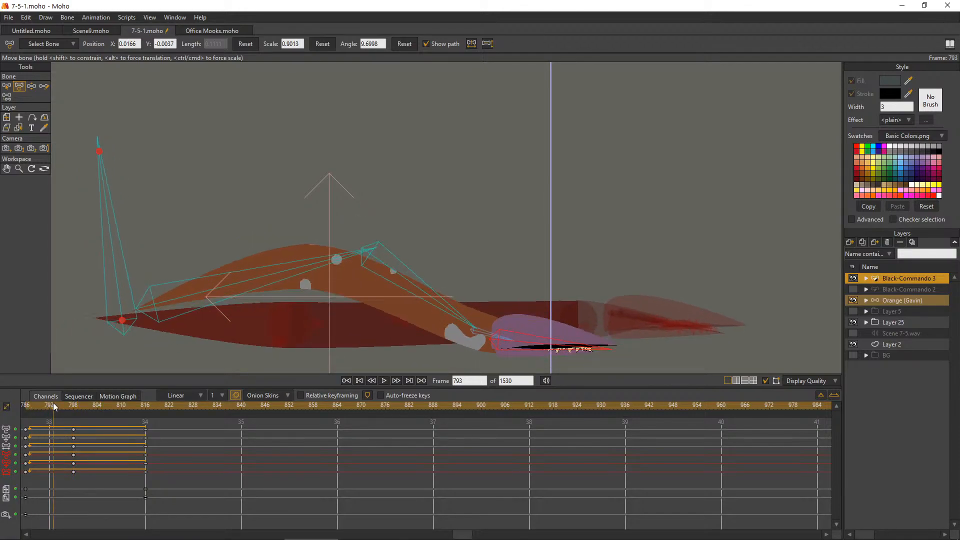
pyautogui.click(478, 334)
pyautogui.moveTo(475, 331); pyautogui.dragTo(479, 327)
pyautogui.click(469, 324)
pyautogui.moveTo(467, 322); pyautogui.dragTo(464, 320)
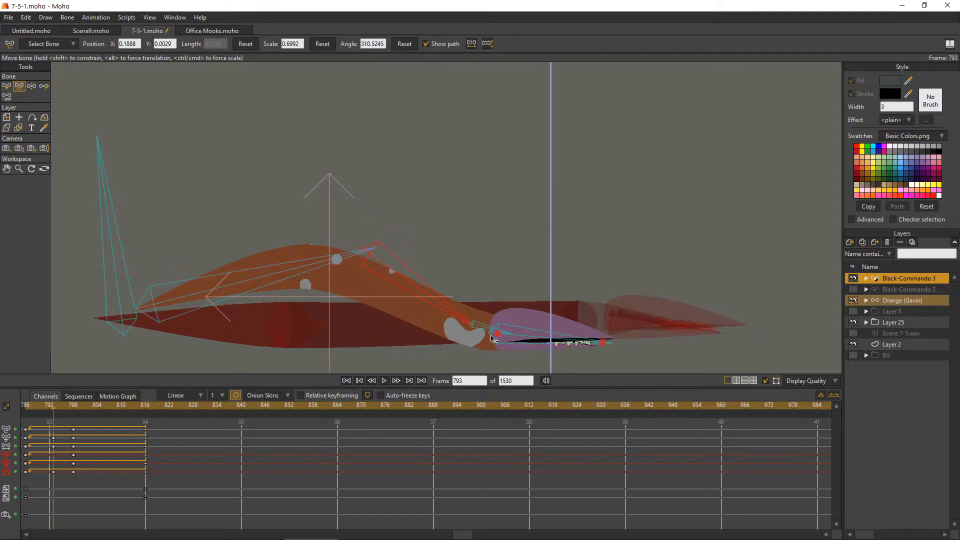
pyautogui.click(499, 338)
pyautogui.moveTo(499, 336); pyautogui.dragTo(531, 318)
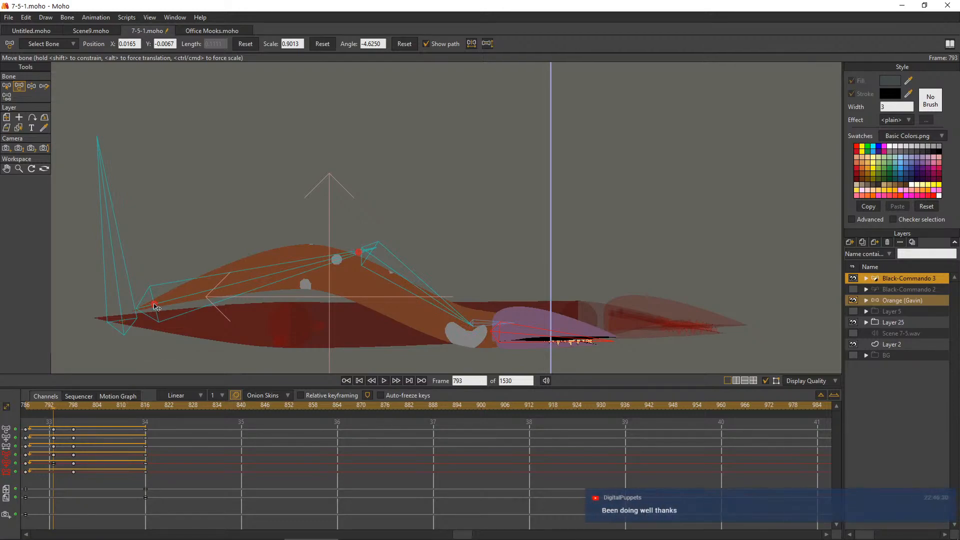
pyautogui.moveTo(156, 309)
pyautogui.mouseDown()
pyautogui.moveTo(131, 316)
pyautogui.moveTo(170, 319)
pyautogui.moveTo(155, 322)
pyautogui.mouseUp()
pyautogui.moveTo(337, 276); pyautogui.dragTo(334, 267)
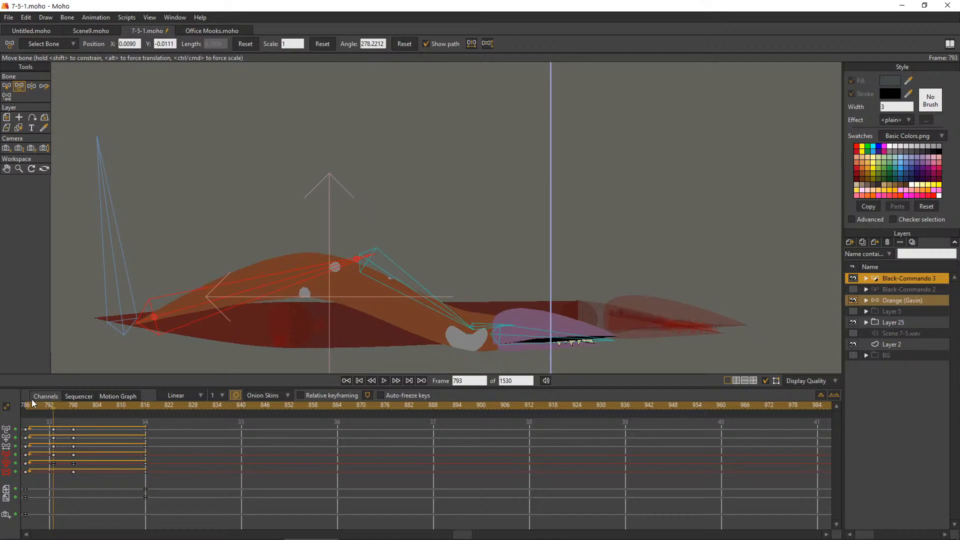
# Turn off onion skins, check the crawl up to frame 798 and delete the in-between keys at frame 793
pyautogui.moveTo(31, 404); pyautogui.dragTo(34, 405)
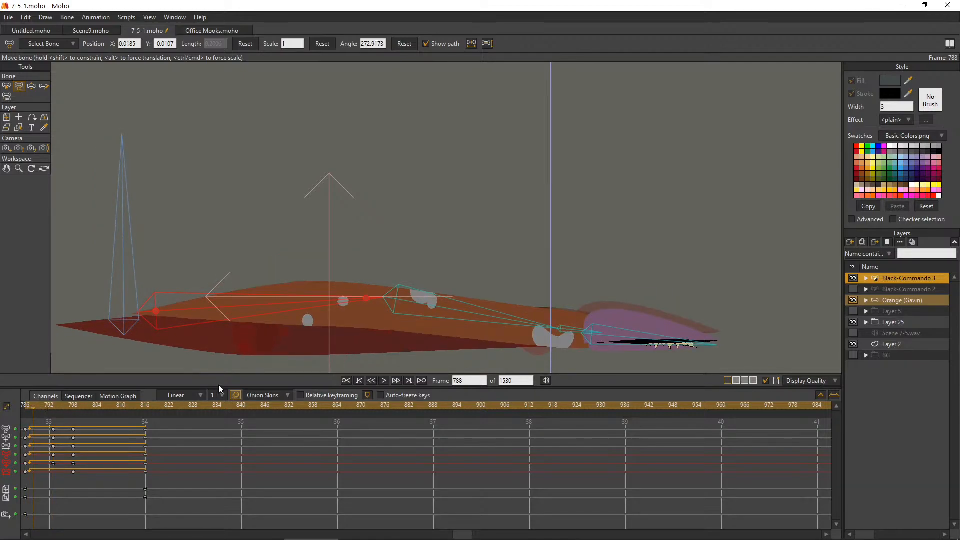
pyautogui.click(236, 396)
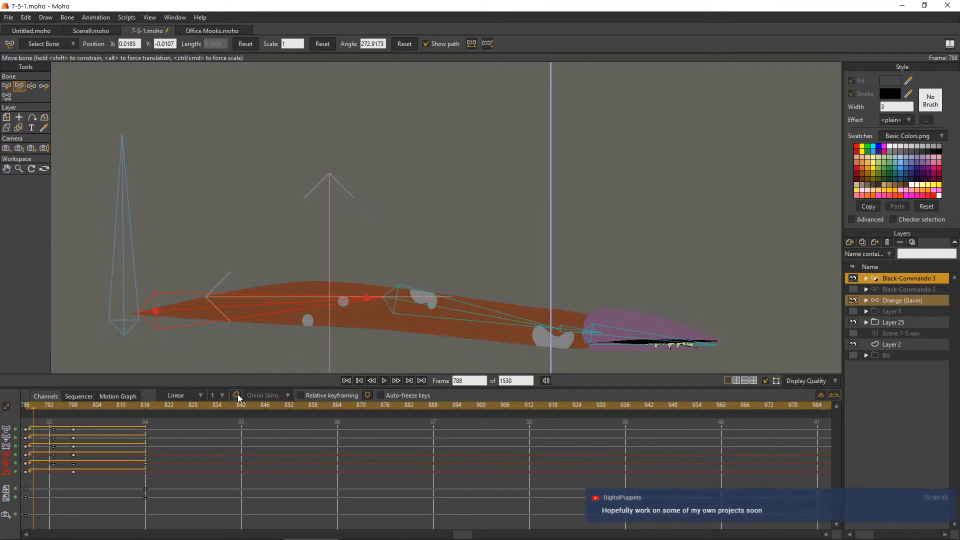
pyautogui.moveTo(32, 410); pyautogui.dragTo(73, 410)
pyautogui.moveTo(47, 481); pyautogui.dragTo(61, 434)
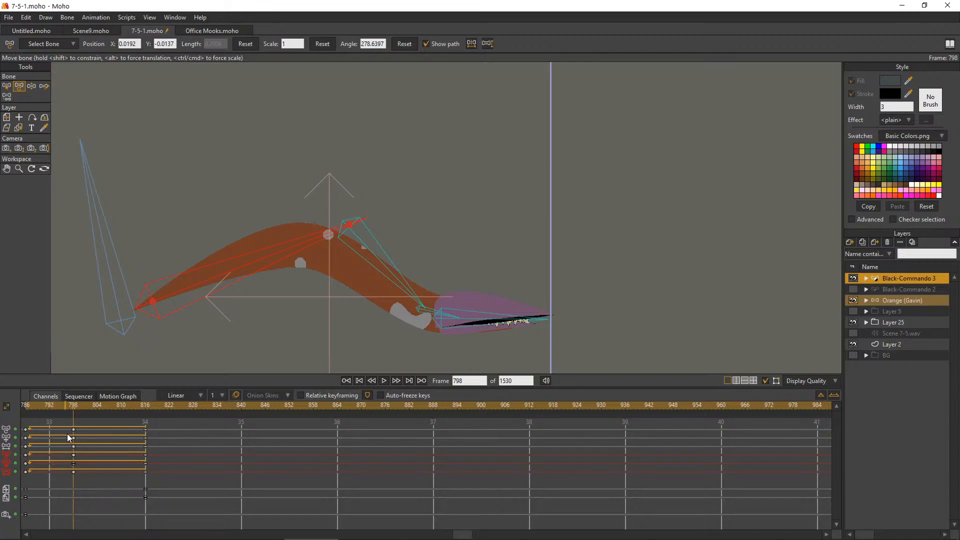
# Compare the worm's poses at frames 798 and 787 with onion skins on, then switch them off and scrub the crawl
pyautogui.click(237, 396)
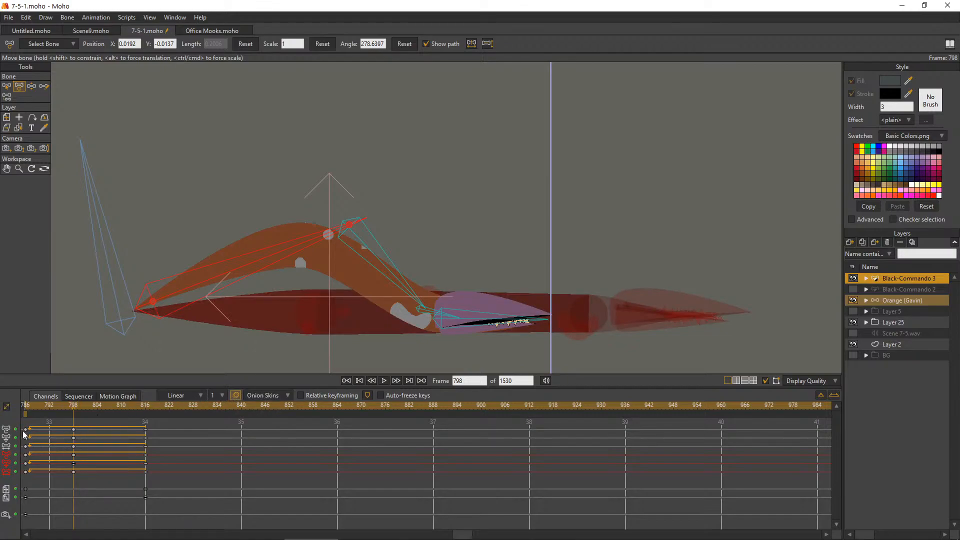
pyautogui.moveTo(25, 409); pyautogui.dragTo(28, 406)
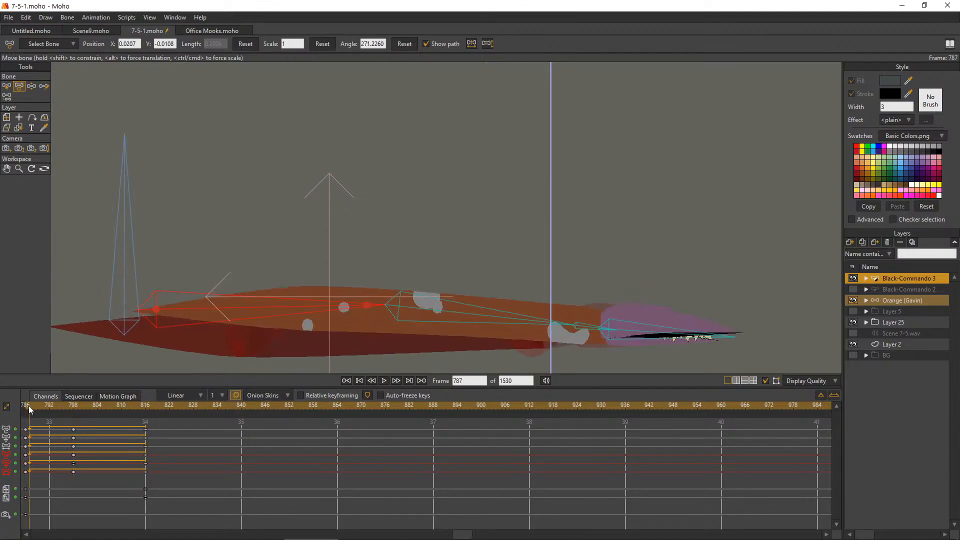
pyautogui.click(236, 395)
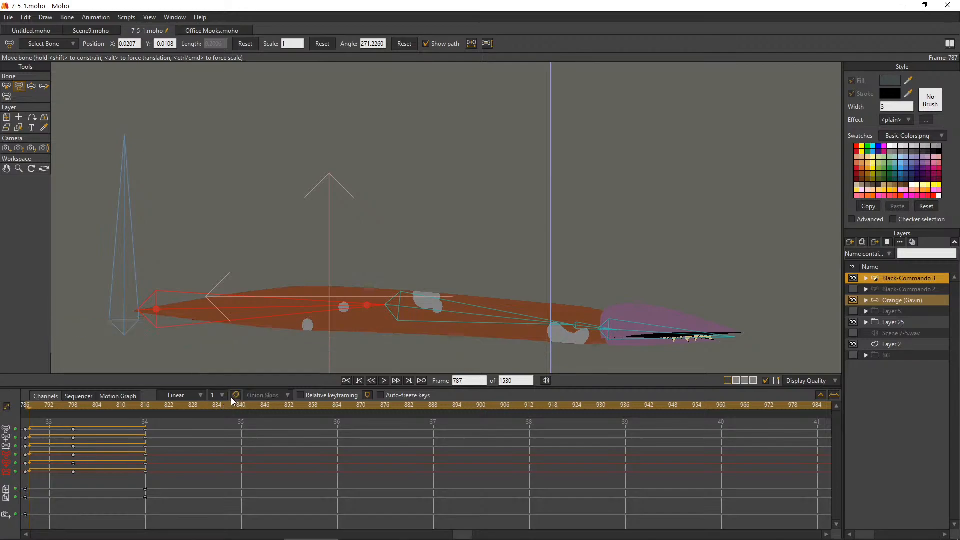
pyautogui.scroll(-4, 270, 274)
pyautogui.moveTo(30, 405); pyautogui.dragTo(47, 463)
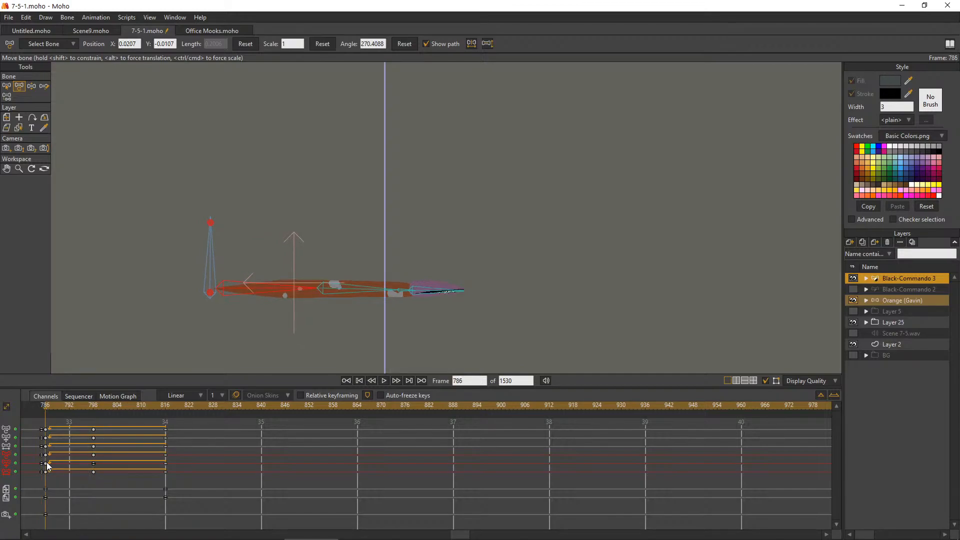
# At frame 0, add a vector layer above Layer 2 and draw a filled rectangle spanning the worm's length as a floor
pyautogui.click(364, 380)
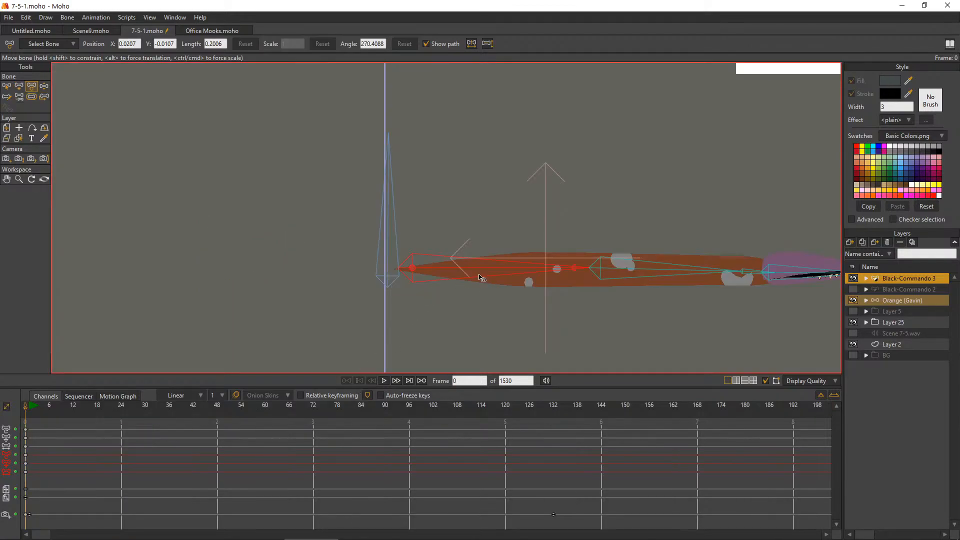
pyautogui.click(901, 344)
pyautogui.scroll(-15, 600, 237)
pyautogui.scroll(1, 685, 208)
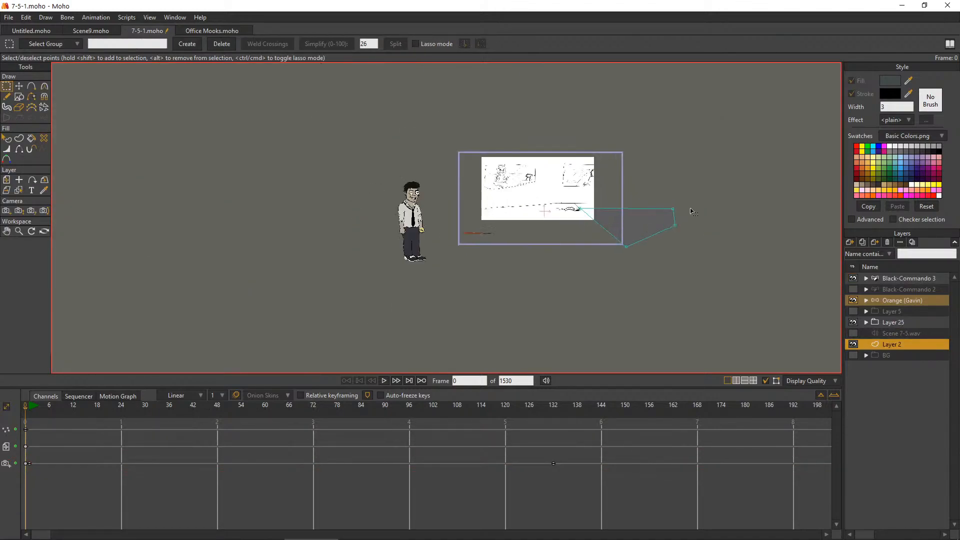
pyautogui.scroll(2, 693, 213)
pyautogui.click(850, 242)
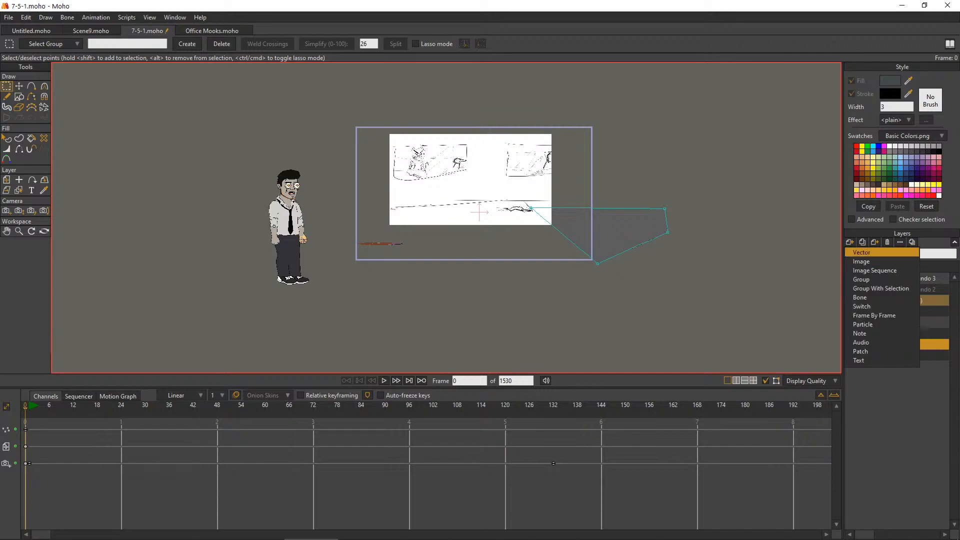
pyautogui.click(861, 252)
pyautogui.click(19, 97)
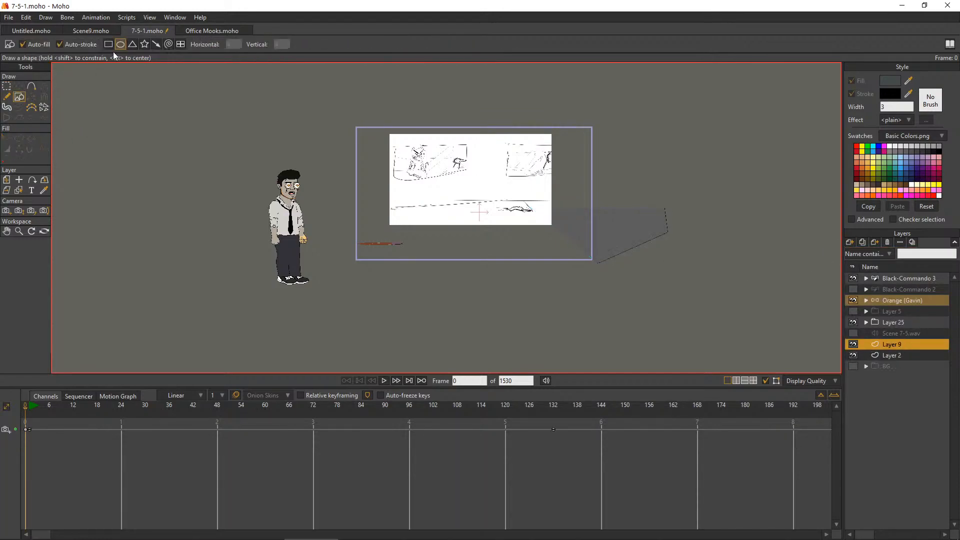
pyautogui.scroll(10, 483, 188)
pyautogui.scroll(-2, 190, 248)
pyautogui.moveTo(463, 285)
pyautogui.mouseDown()
pyautogui.moveTo(90, 242)
pyautogui.moveTo(112, 225)
pyautogui.moveTo(95, 223)
pyautogui.moveTo(107, 223)
pyautogui.moveTo(104, 213)
pyautogui.mouseUp()
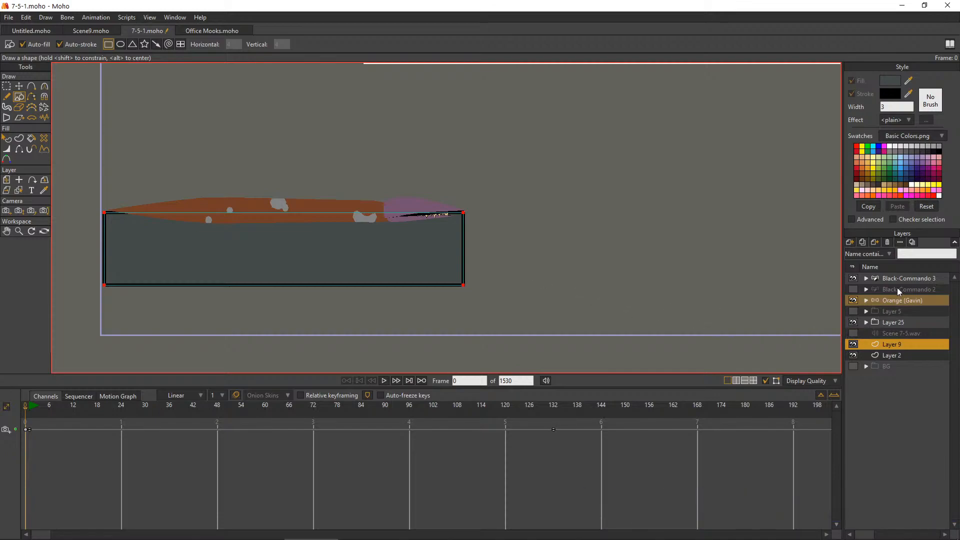
# At frame 786, move the Layer 9 floor rectangle so its top edge lies along the worm's underside
pyautogui.click(904, 276)
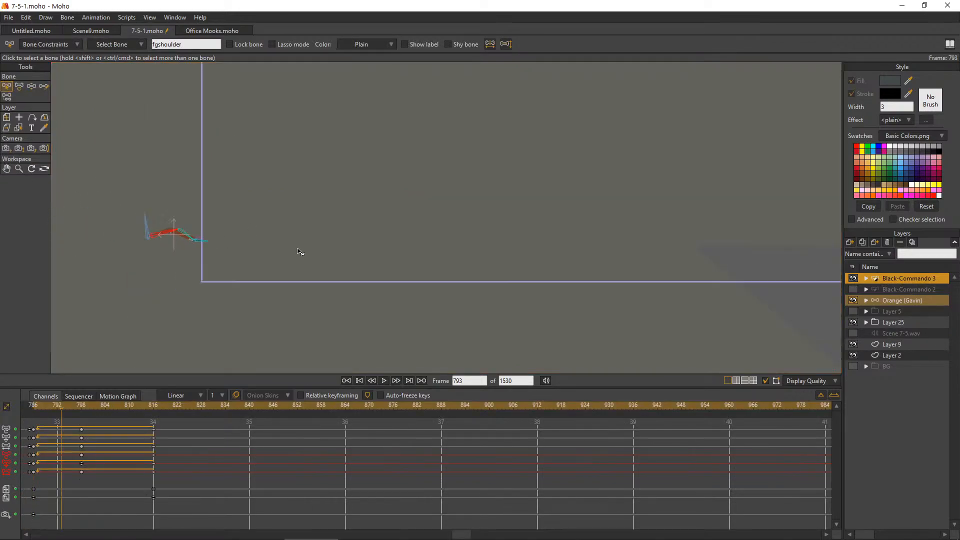
pyautogui.click(888, 334)
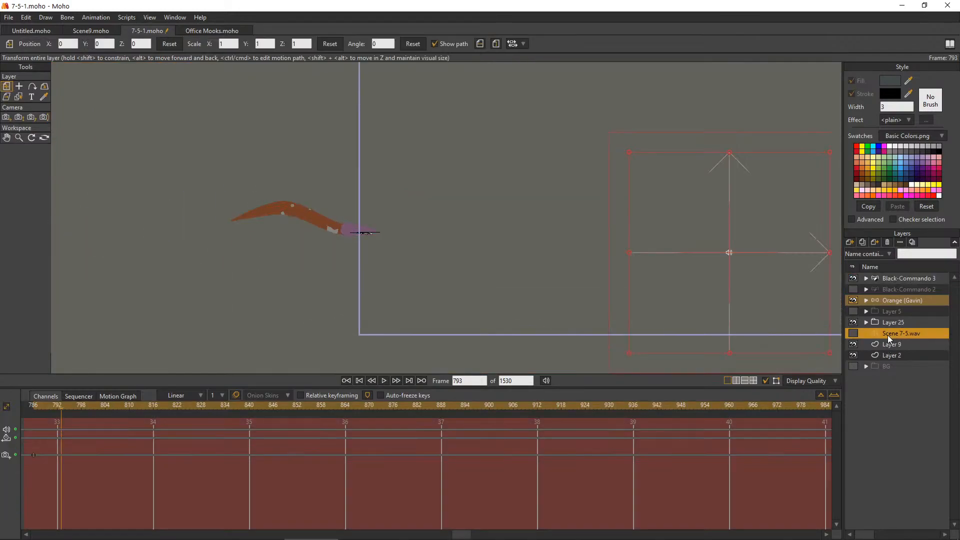
pyautogui.click(885, 345)
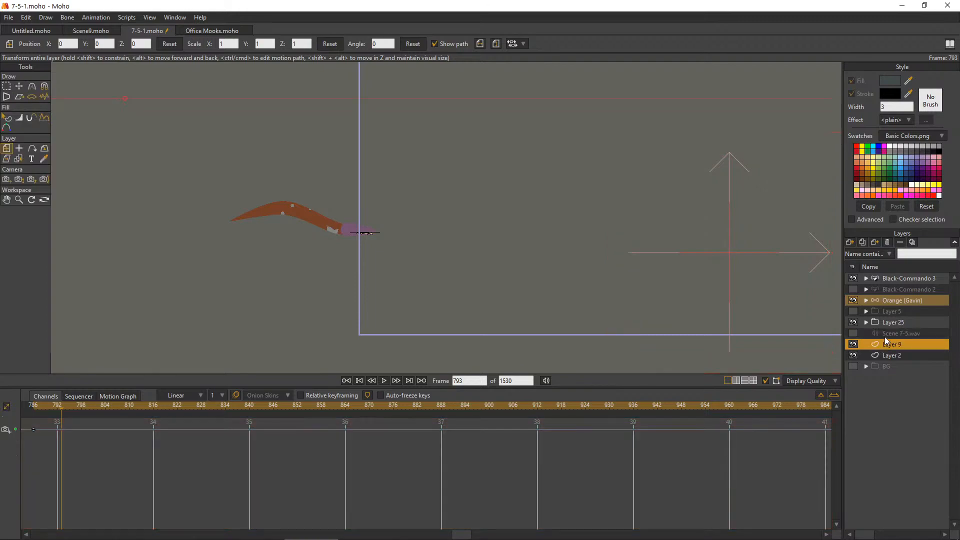
pyautogui.click(7, 200)
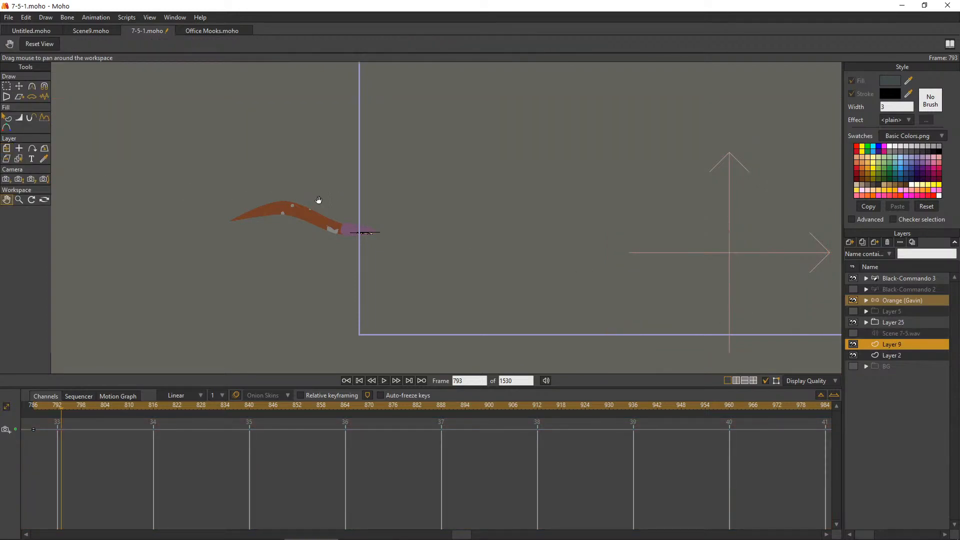
pyautogui.scroll(-5, 311, 199)
pyautogui.click(19, 87)
pyautogui.moveTo(215, 286); pyautogui.dragTo(362, 245)
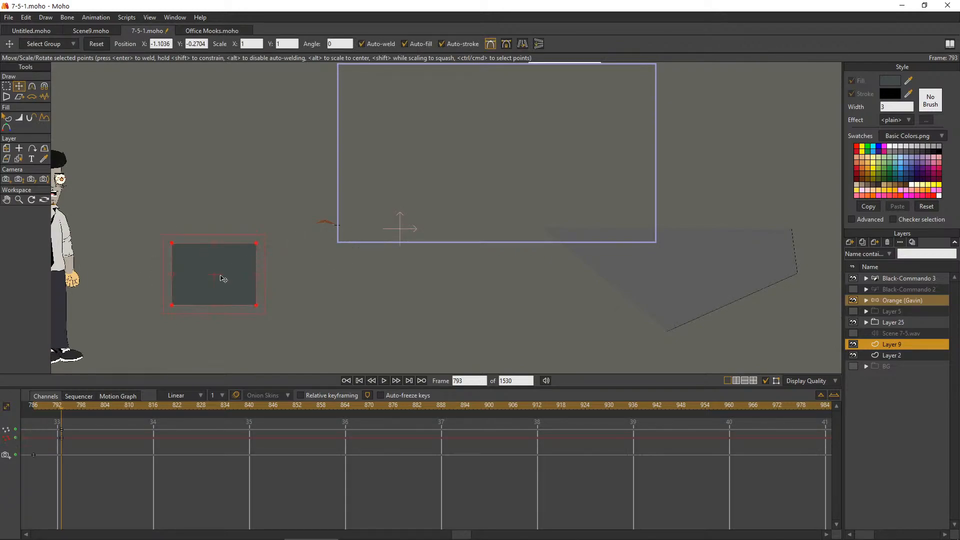
pyautogui.hotkey('ctrl', 'z')
pyautogui.click(33, 406)
pyautogui.moveTo(164, 282); pyautogui.dragTo(306, 213)
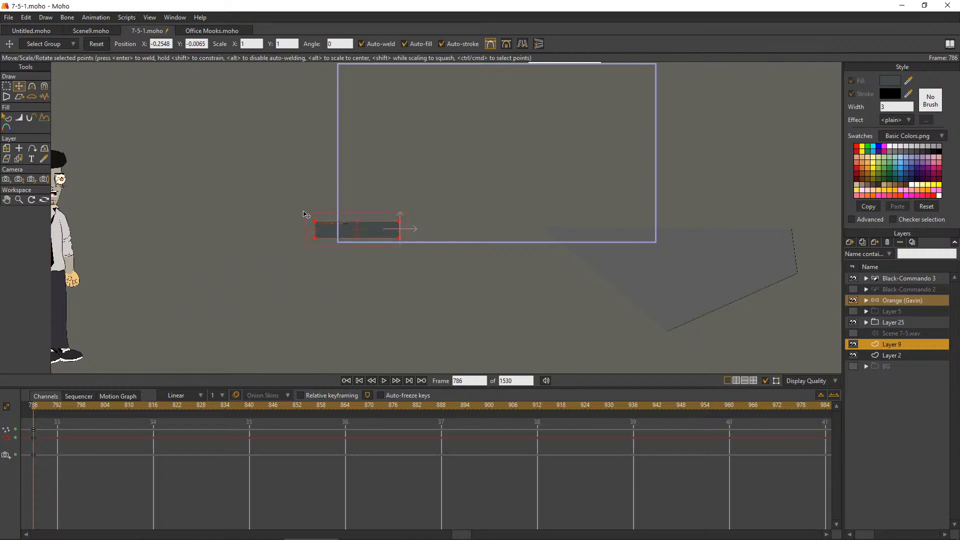
pyautogui.scroll(10, 306, 212)
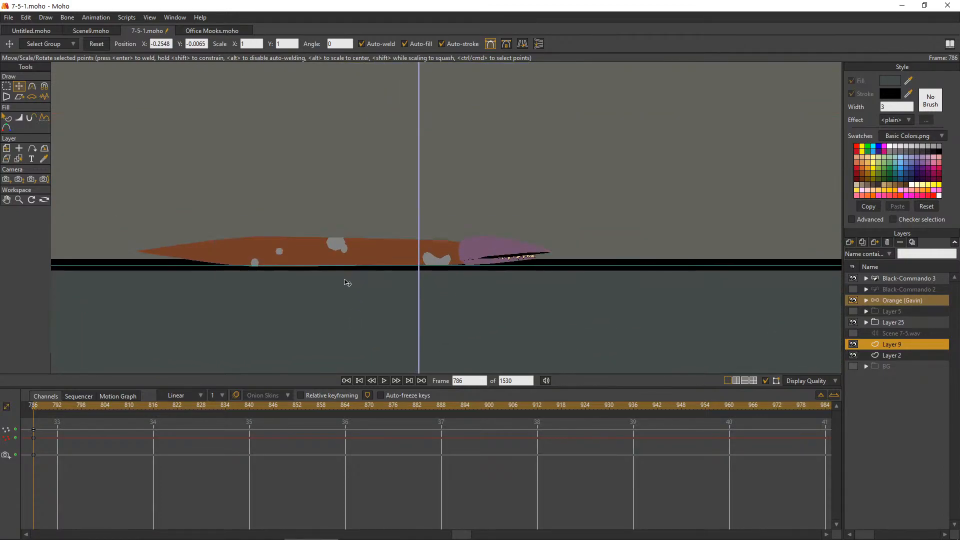
# Thin the floor rectangle's outline at frame 786 and raise its top edge to the worm's mid-height
pyautogui.click(31, 118)
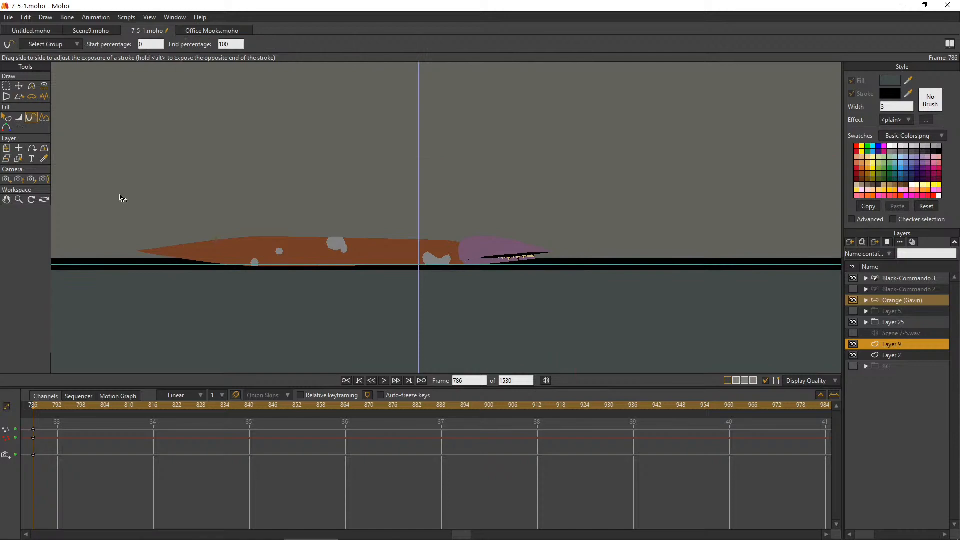
pyautogui.press('w')
pyautogui.moveTo(333, 298); pyautogui.dragTo(274, 277)
pyautogui.click(19, 86)
pyautogui.scroll(2, 314, 315)
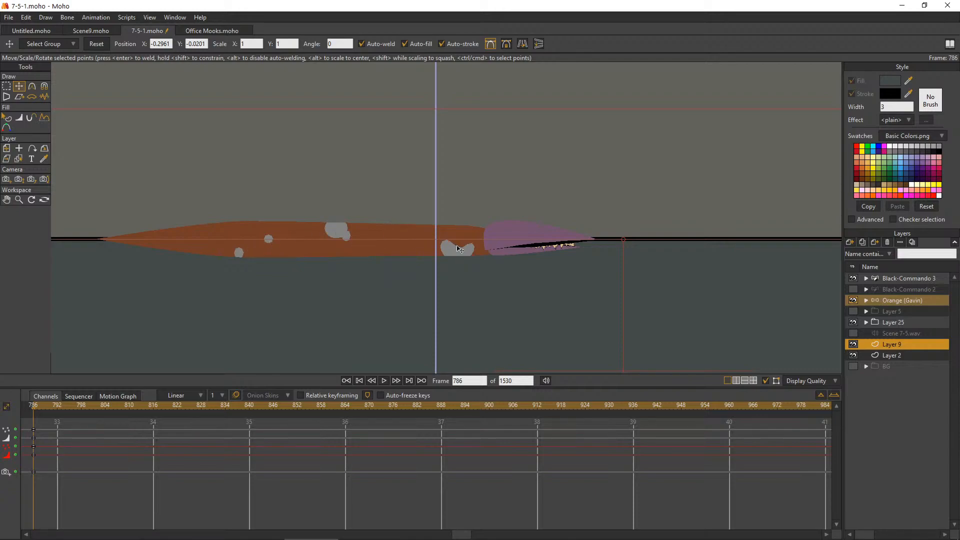
# Select Black-Commando 3 and check the worm's frame 798 pose against the floor line
pyautogui.click(908, 279)
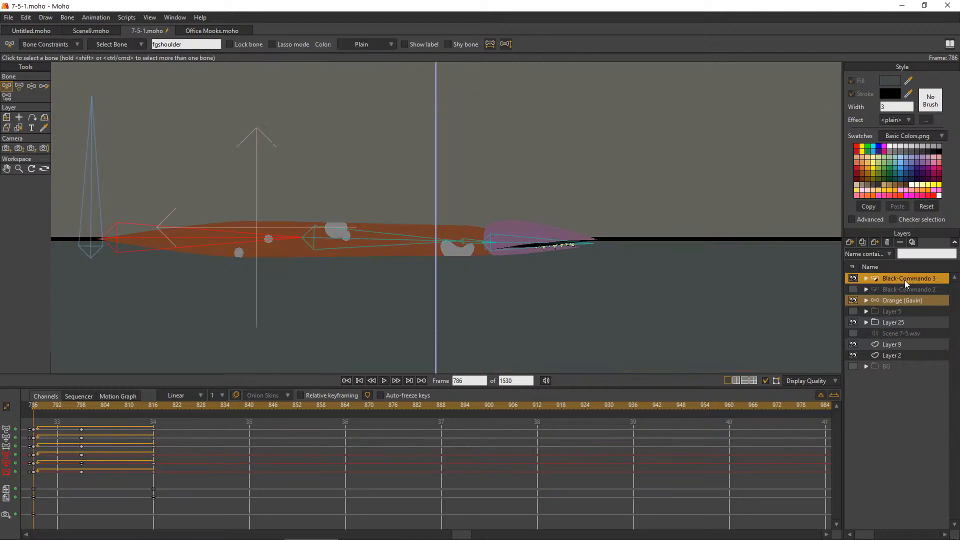
pyautogui.moveTo(49, 406); pyautogui.dragTo(81, 413)
pyautogui.click(31, 86)
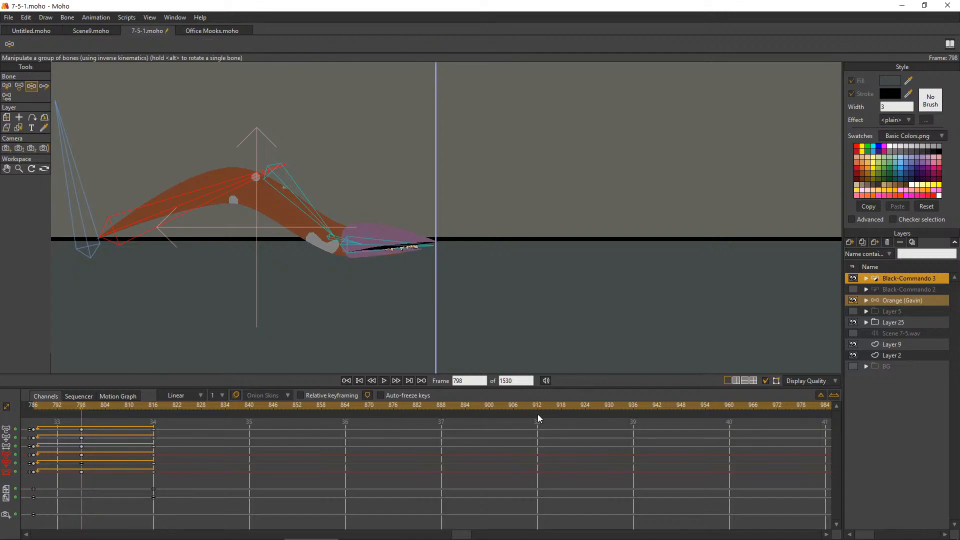
pyautogui.moveTo(425, 538)
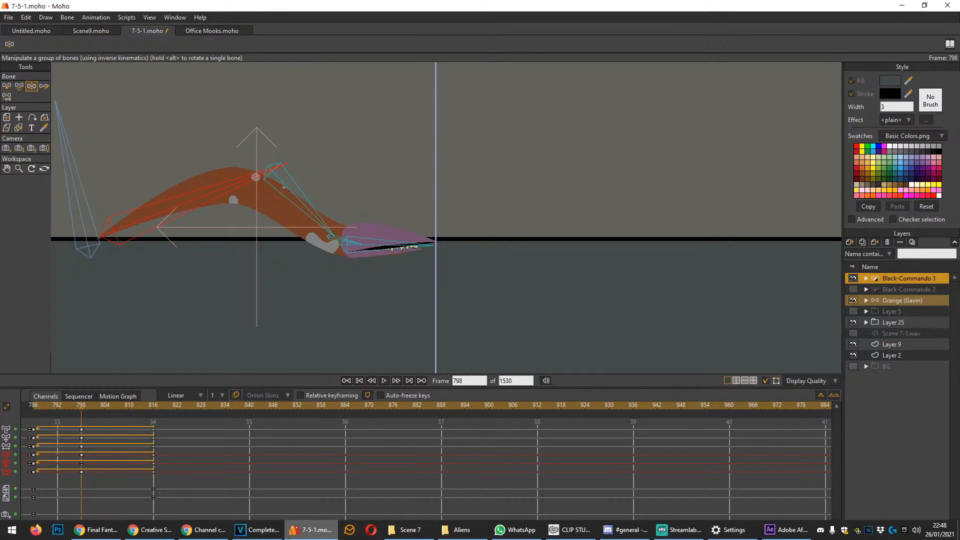
pyautogui.click(781, 532)
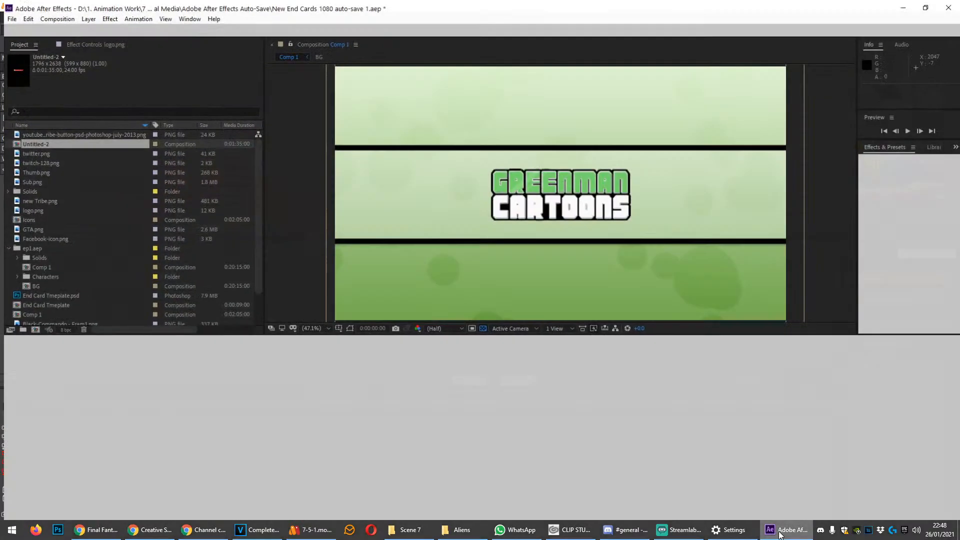
pyautogui.click(780, 535)
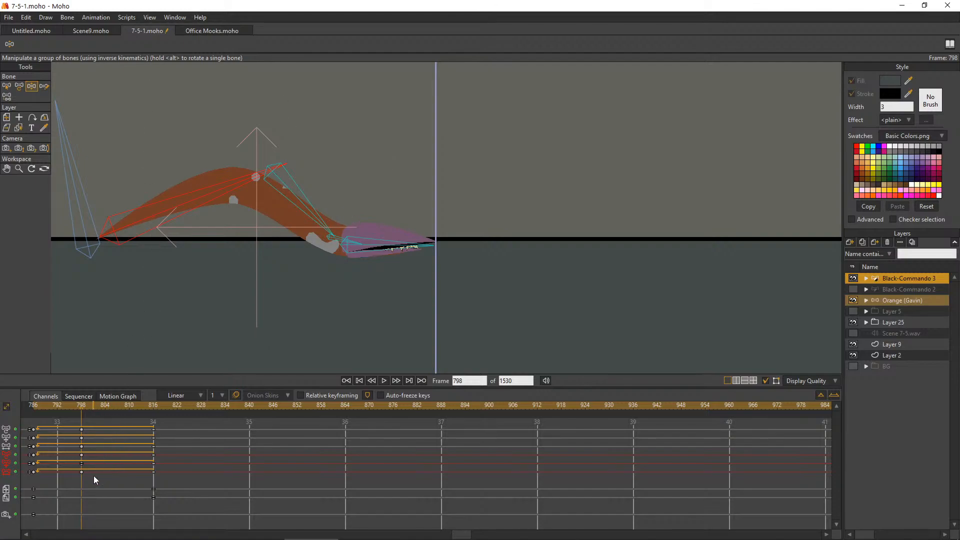
# Move the worm's frame 798 keys to frame 800 and lift its arched body and head toward the floor line there
pyautogui.moveTo(92, 458)
pyautogui.mouseDown()
pyautogui.moveTo(70, 425)
pyautogui.moveTo(90, 447)
pyautogui.mouseUp()
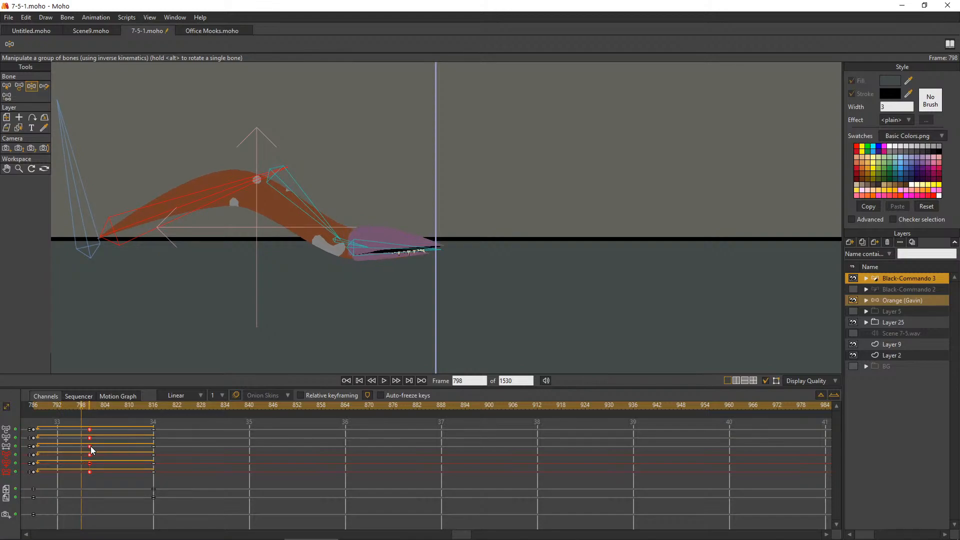
pyautogui.click(90, 407)
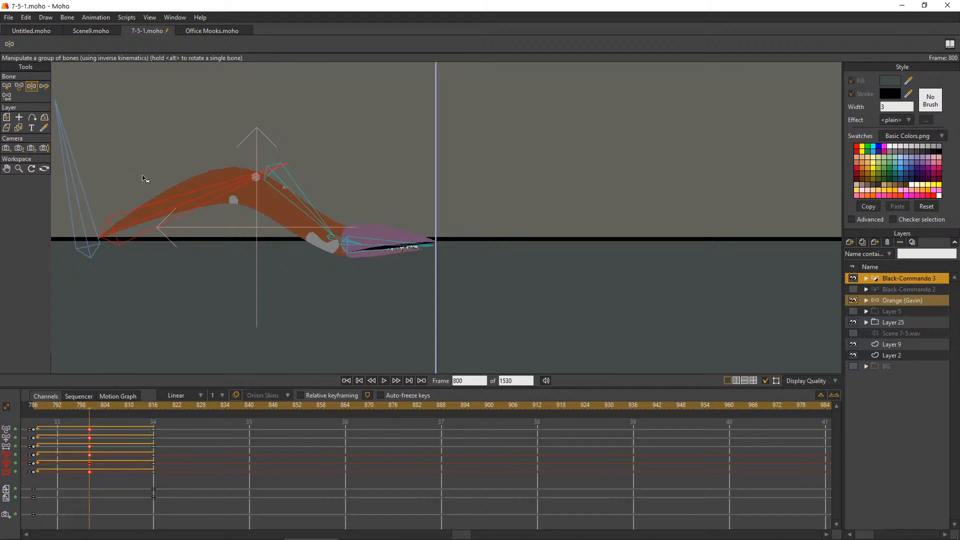
pyautogui.moveTo(357, 256); pyautogui.dragTo(297, 214)
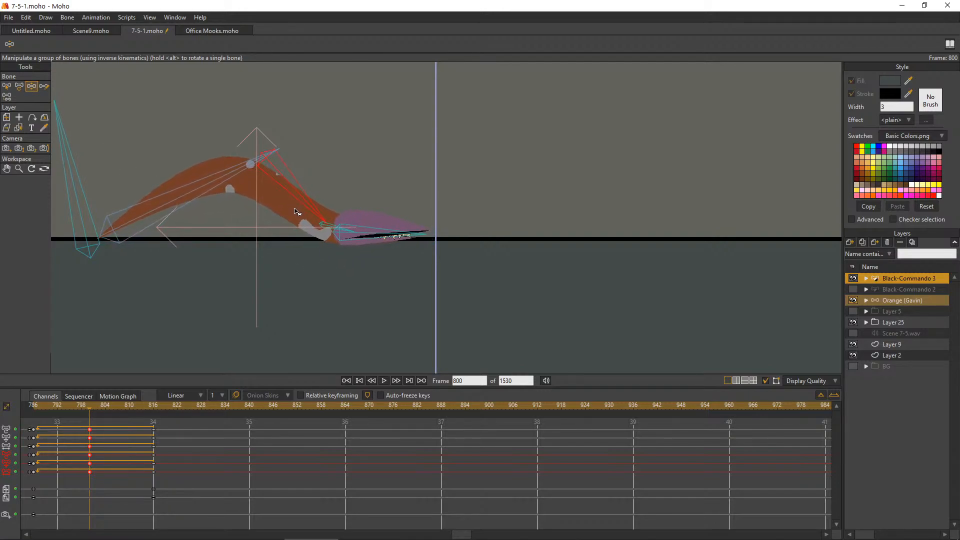
pyautogui.click(403, 243)
pyautogui.moveTo(399, 239); pyautogui.dragTo(399, 242)
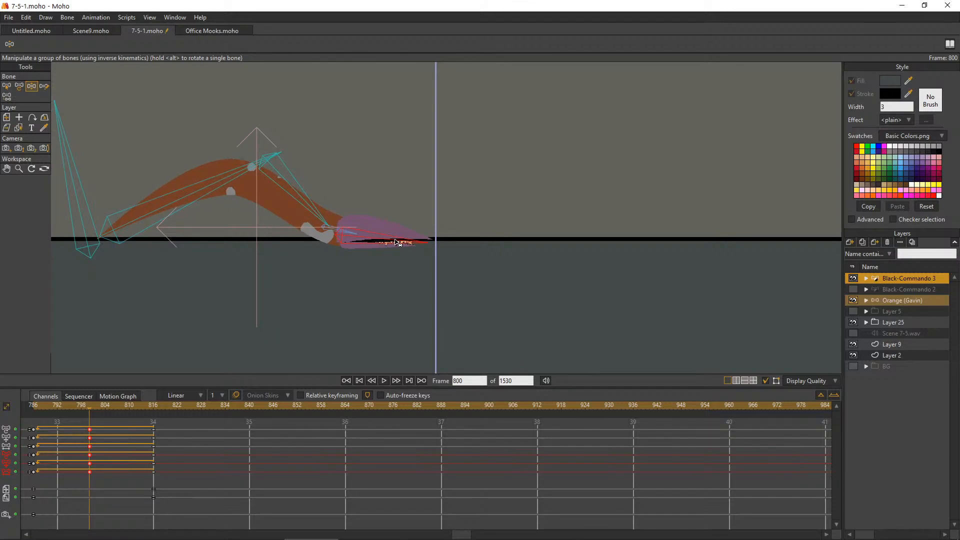
# Review the crawl from frame 787 and set the worm's keys around frames 786 to 800 to Linear interpolation
pyautogui.click(35, 408)
pyautogui.click(37, 404)
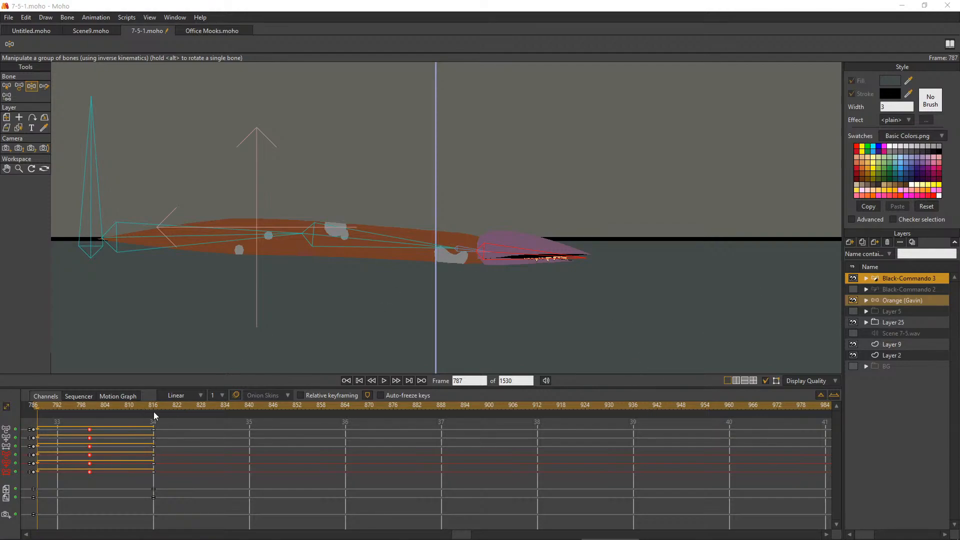
pyautogui.moveTo(43, 410); pyautogui.dragTo(69, 408)
pyautogui.moveTo(110, 479); pyautogui.dragTo(32, 424)
pyautogui.rightClick(34, 436)
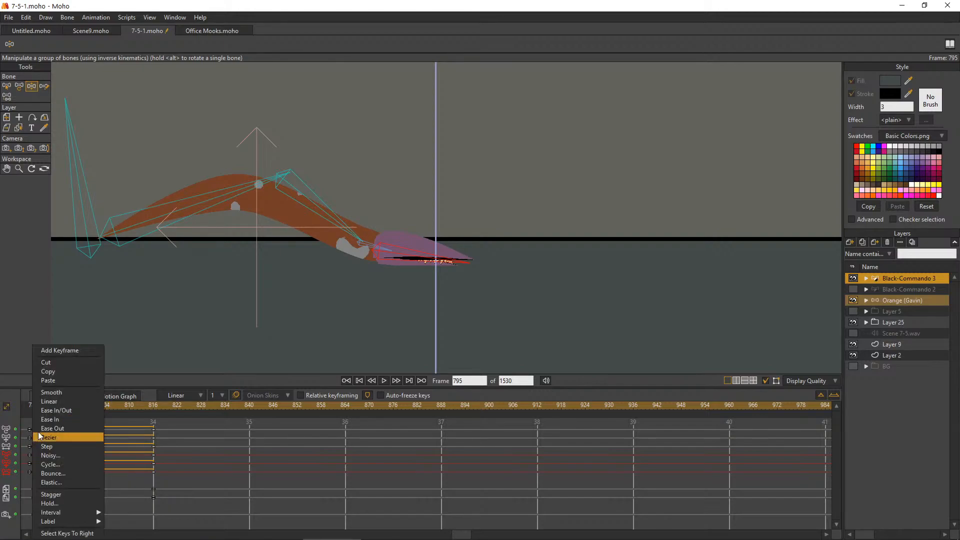
pyautogui.click(69, 402)
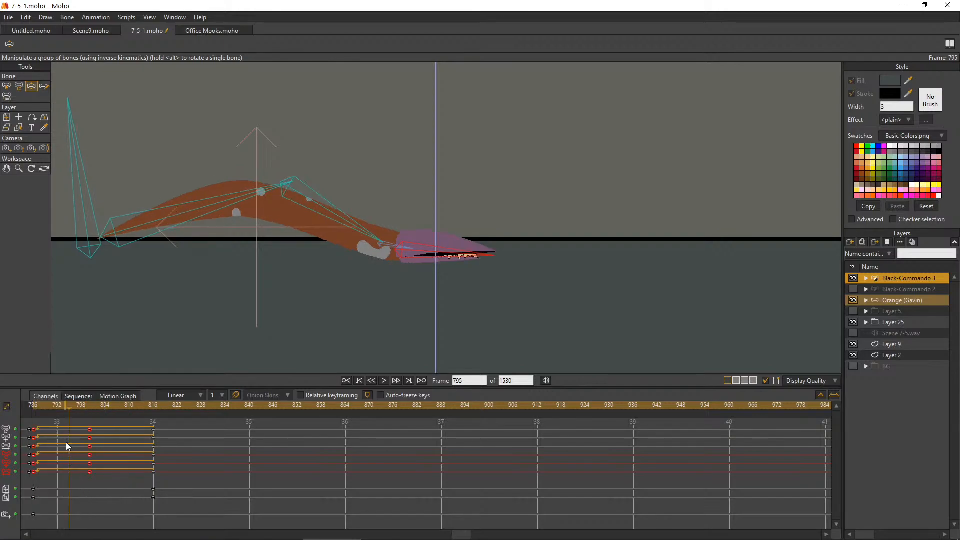
# At frame 800, raise the worm's head further onto the floor line, and remove its layer transform keys at frame 816
pyautogui.moveTo(34, 409); pyautogui.dragTo(89, 428)
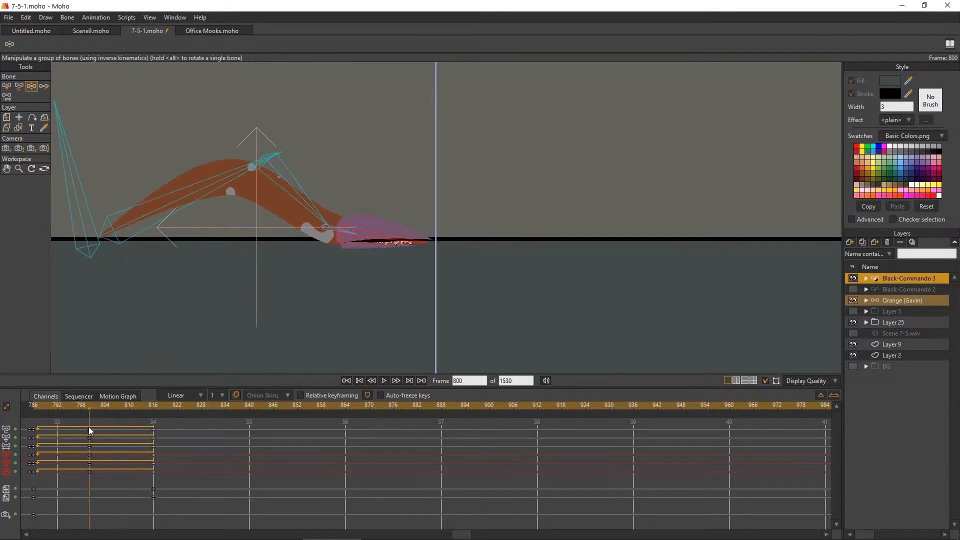
pyautogui.moveTo(428, 259); pyautogui.dragTo(400, 253)
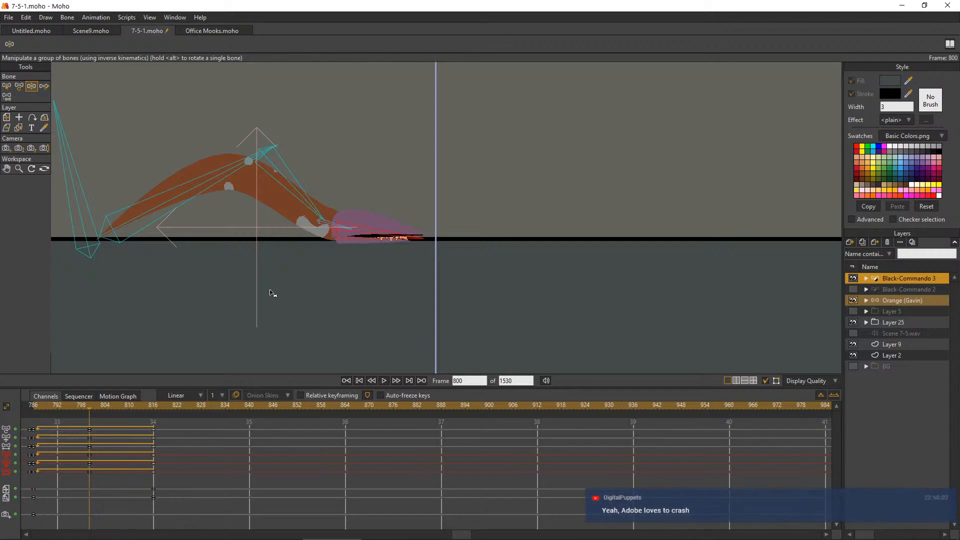
pyautogui.moveTo(92, 404); pyautogui.dragTo(153, 404)
pyautogui.moveTo(167, 483); pyautogui.dragTo(59, 498)
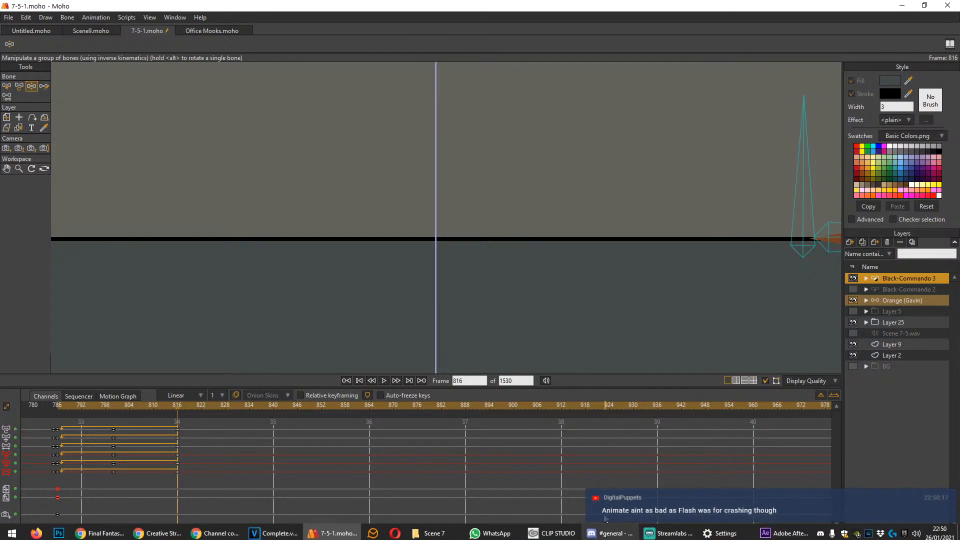
# Switch to Clip Studio Paint and open the recent Female.clip character sheet for viewing
pyautogui.moveTo(560, 538)
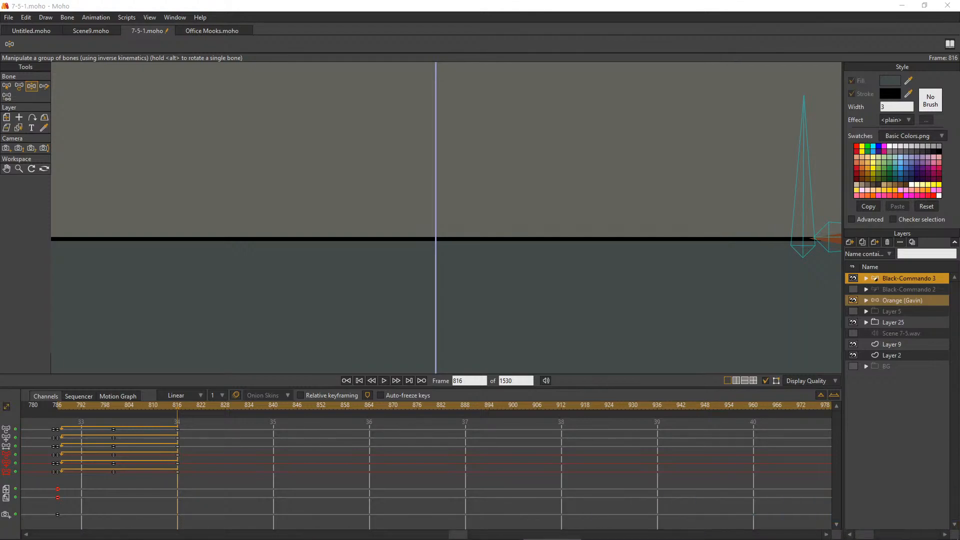
pyautogui.hotkey('alt', 'Tab')
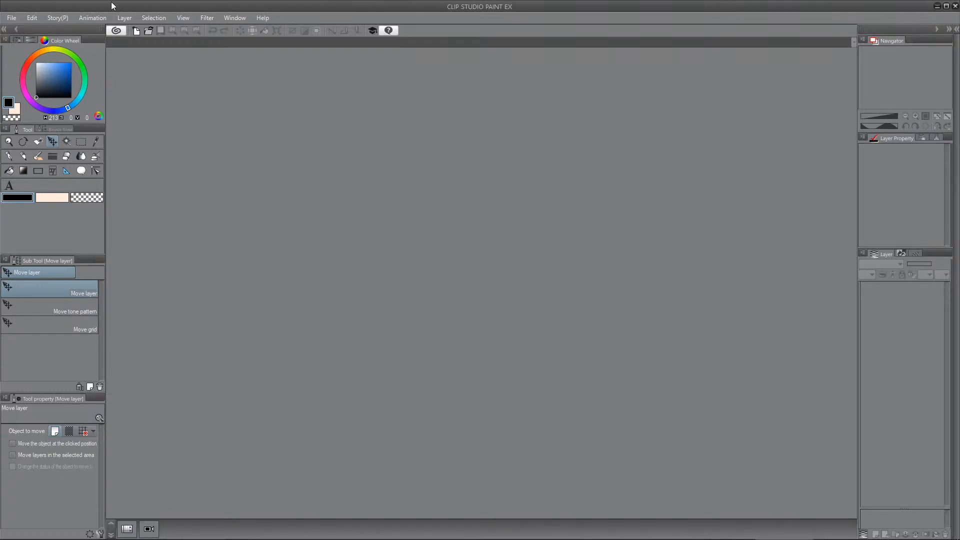
pyautogui.click(17, 18)
pyautogui.moveTo(79, 68)
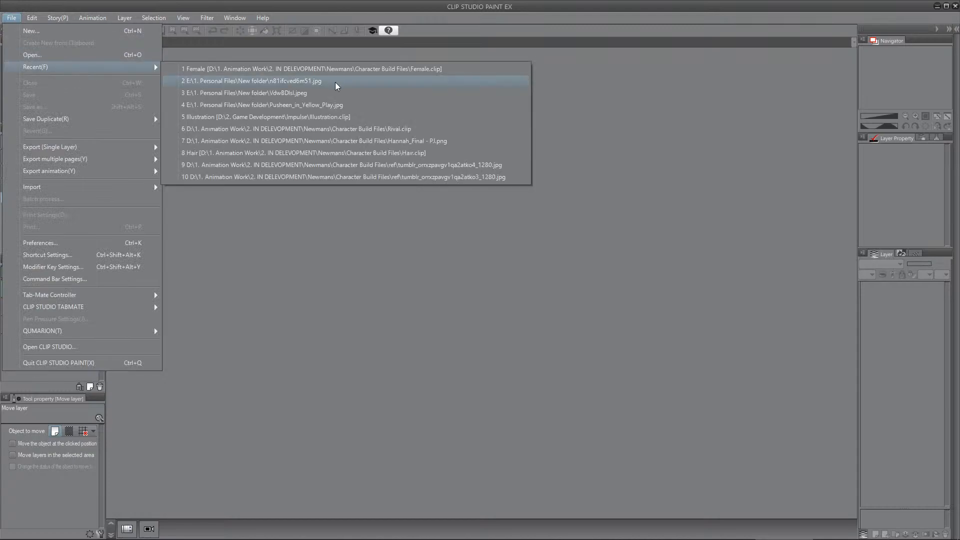
pyautogui.click(449, 69)
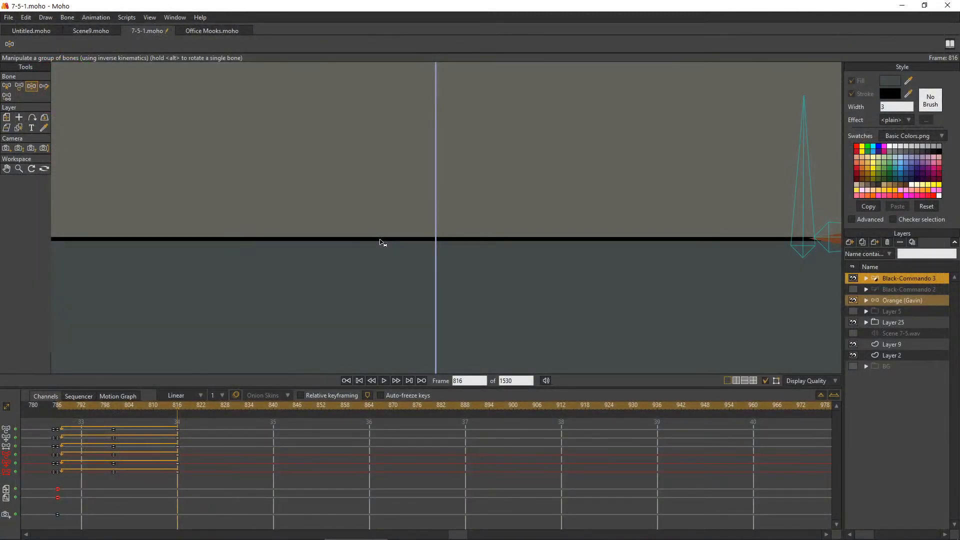
# Return to Moho, then hide and delete the Layer 9 floor guide
pyautogui.scroll(-5, 384, 242)
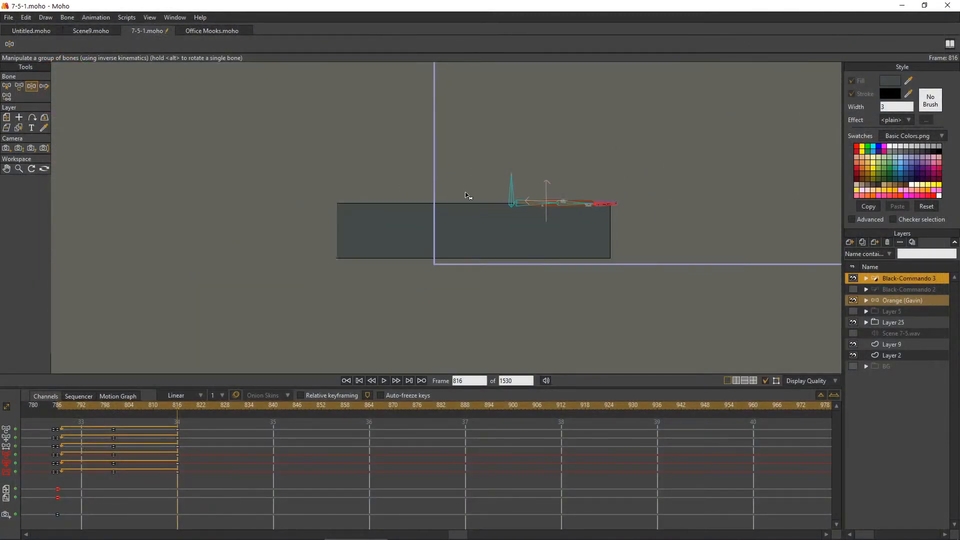
pyautogui.scroll(-5, 527, 202)
pyautogui.scroll(6, 488, 254)
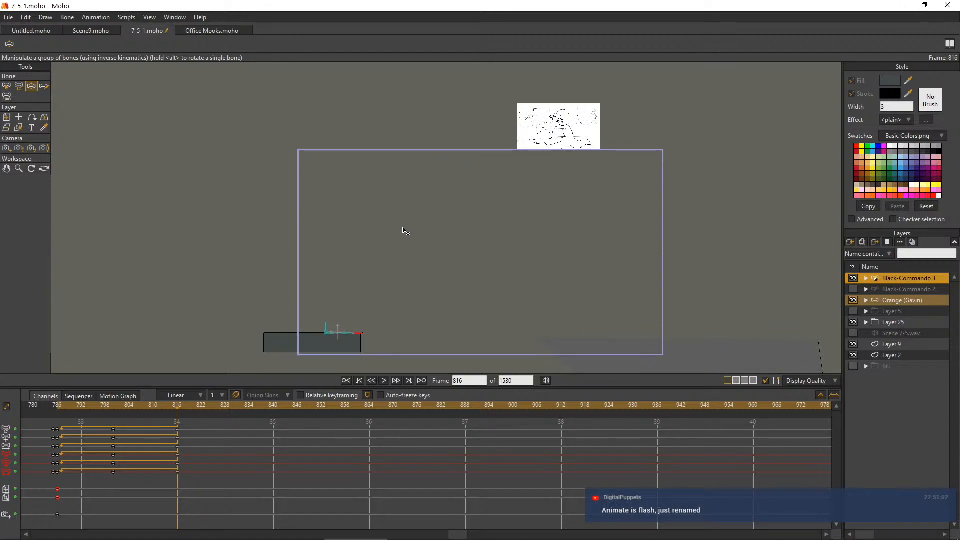
pyautogui.scroll(-1, 409, 246)
pyautogui.scroll(2, 367, 326)
pyautogui.scroll(1, 422, 305)
pyautogui.scroll(-1, 420, 302)
pyautogui.scroll(1, 485, 228)
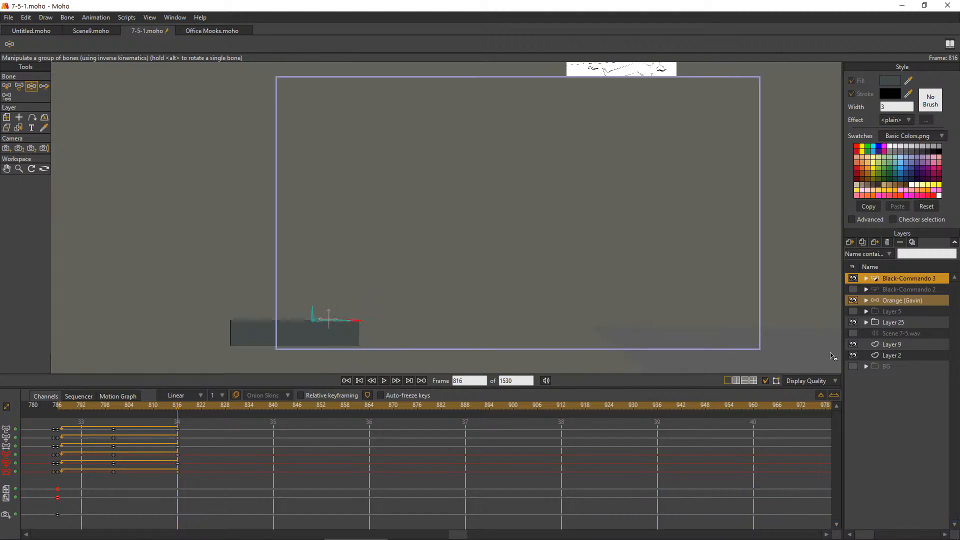
pyautogui.click(853, 344)
pyautogui.click(877, 343)
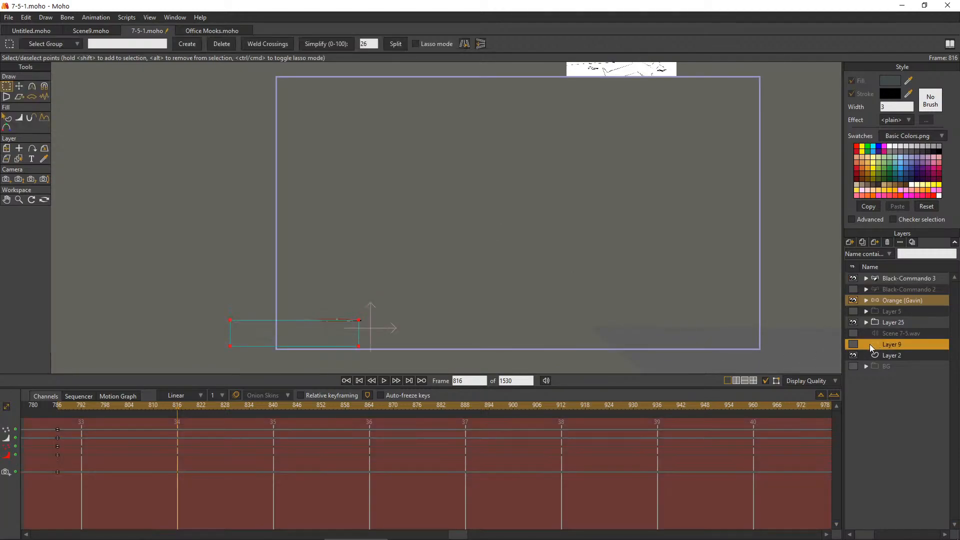
pyautogui.click(888, 243)
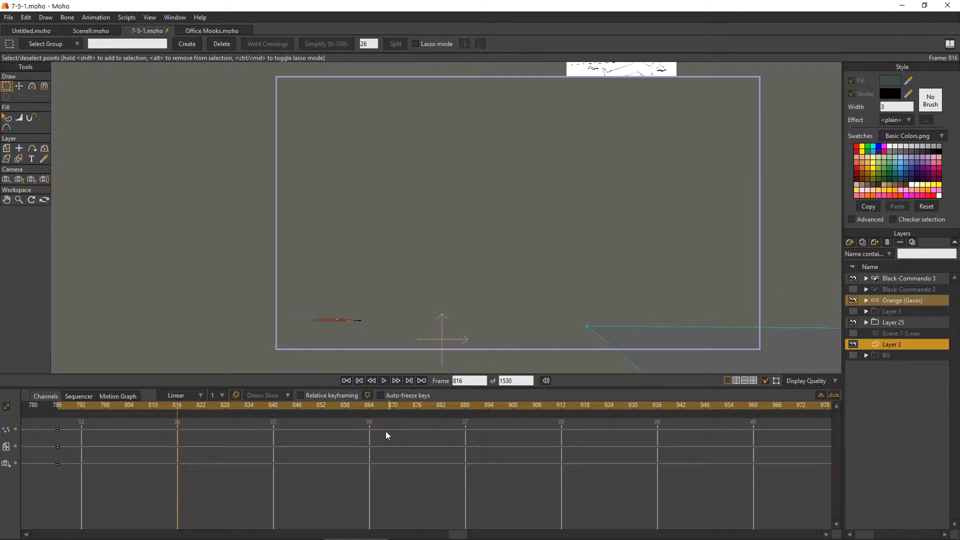
# Play the worm's crawl from frame 786 to check its travel across the shot, and return to frame 786
pyautogui.click(61, 408)
pyautogui.click(57, 410)
pyautogui.click(384, 380)
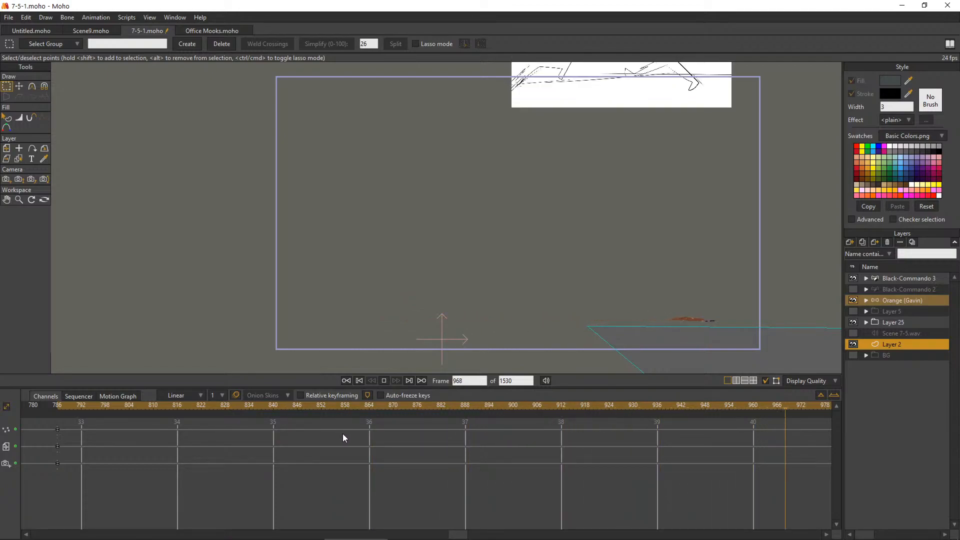
pyautogui.click(387, 381)
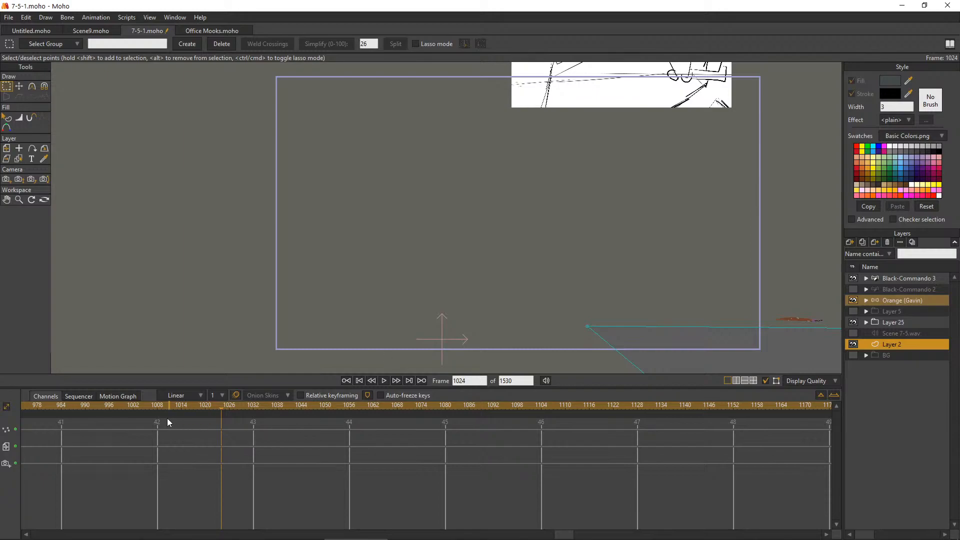
pyautogui.moveTo(85, 410); pyautogui.dragTo(473, 438)
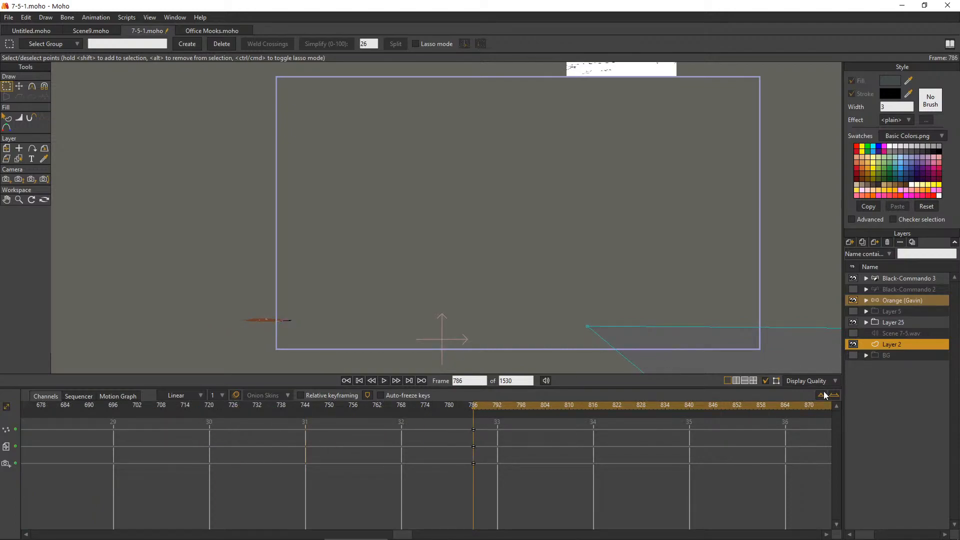
# Duplicate the Black-Commando 3 worm layer, hide the original, and expand the Black-Commando 4 copy
pyautogui.click(905, 280)
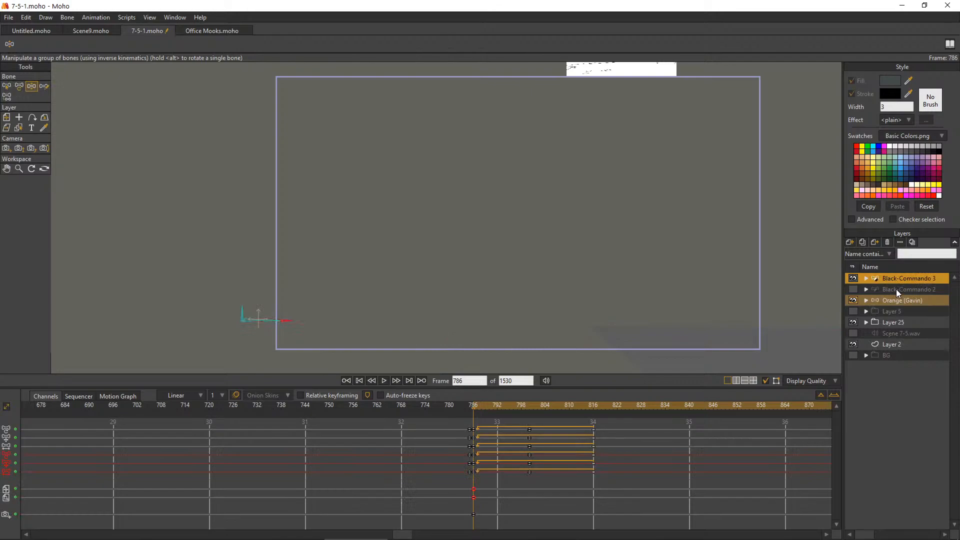
pyautogui.click(862, 243)
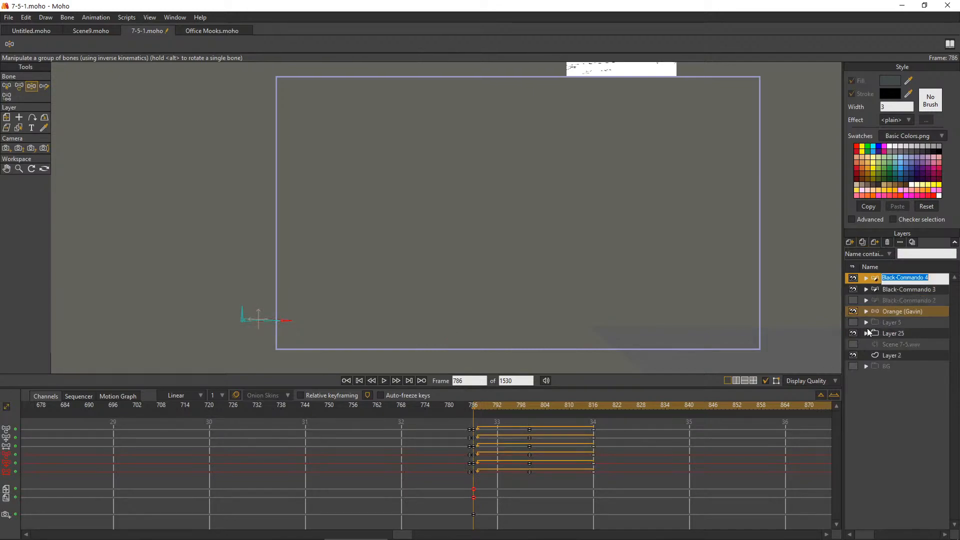
pyautogui.click(858, 289)
pyautogui.click(867, 278)
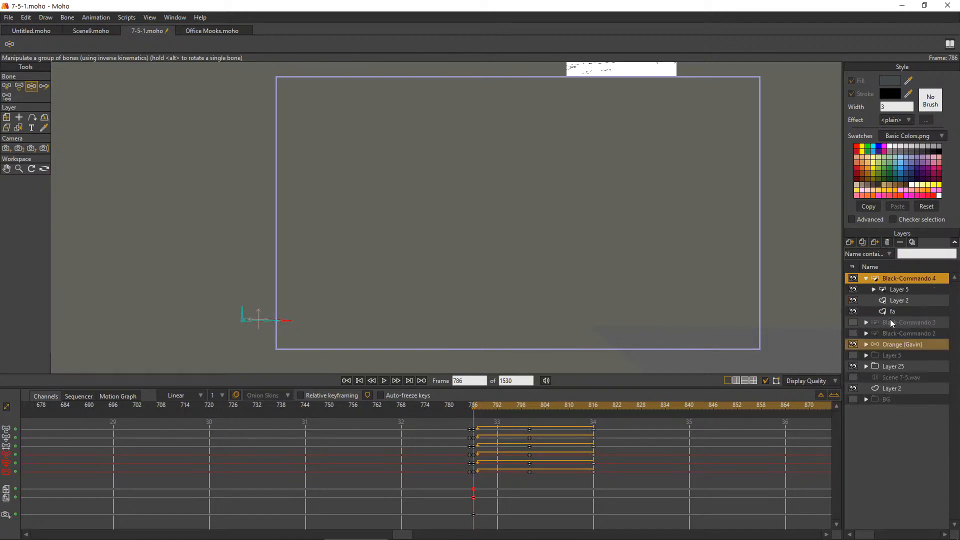
# Select Layer 2 inside Black-Commando 4 and choose a dark teal fill colour for its spots
pyautogui.click(900, 301)
pyautogui.scroll(10, 270, 320)
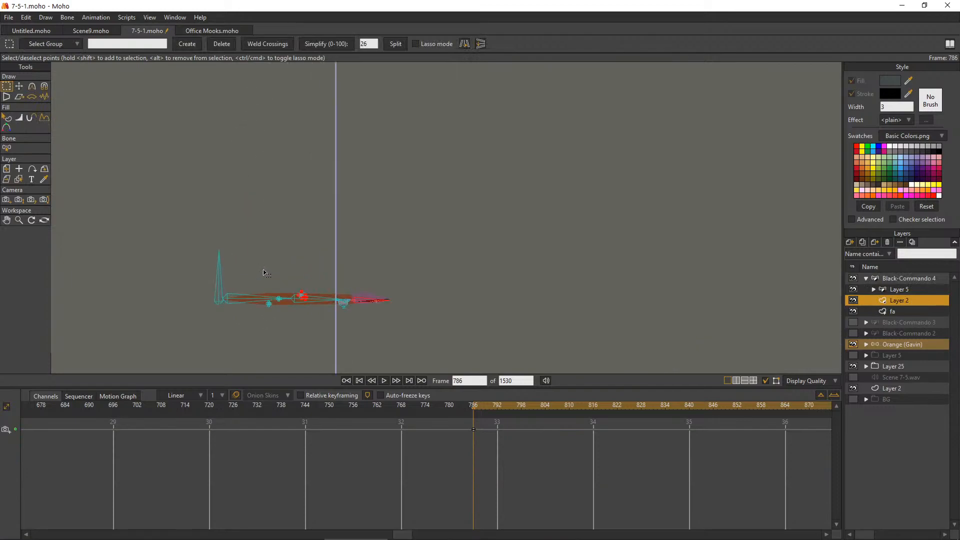
pyautogui.scroll(2, 275, 273)
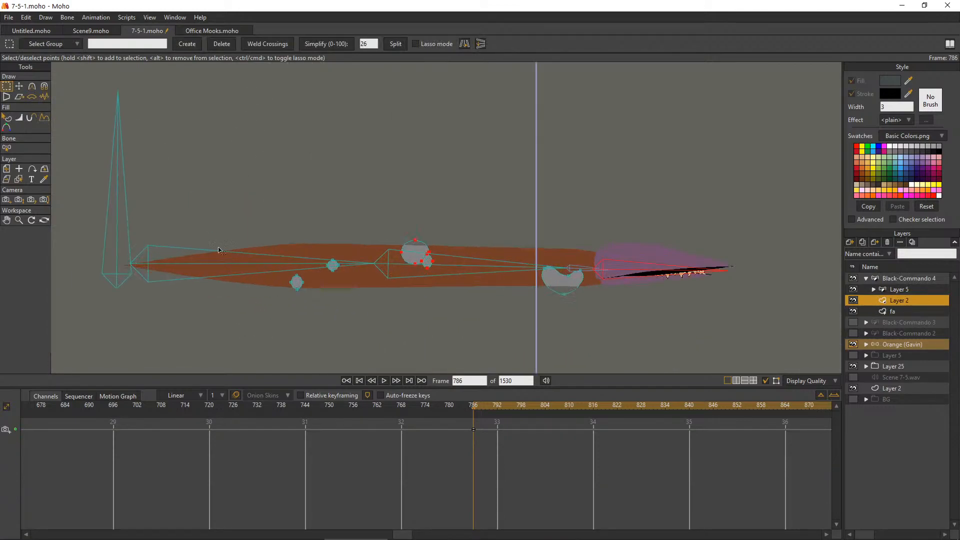
pyautogui.click(890, 81)
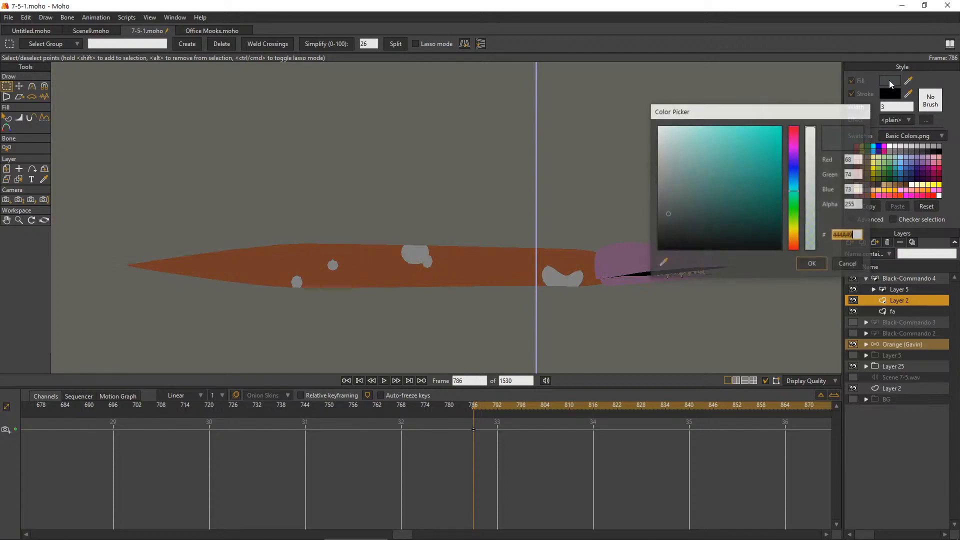
pyautogui.click(705, 200)
pyautogui.click(812, 264)
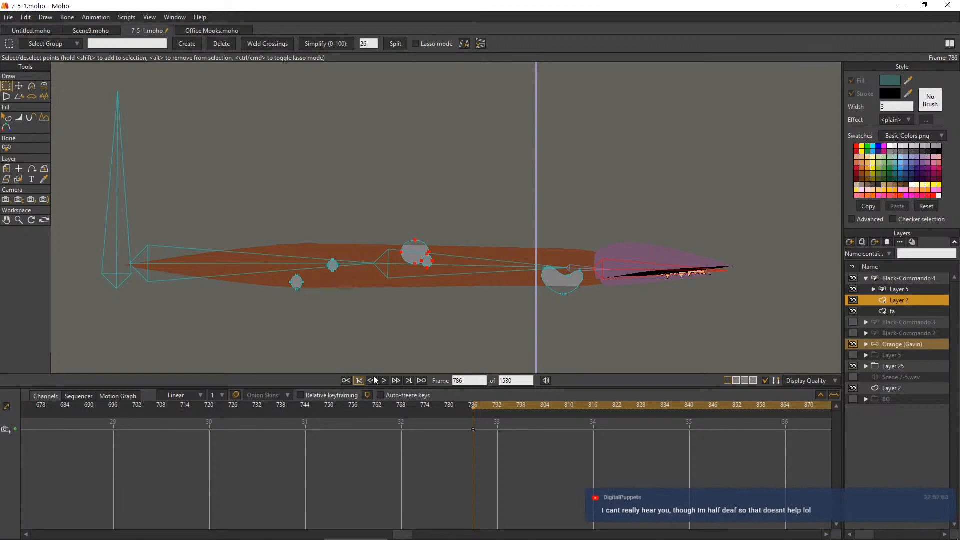
# At frame 0, fill all the spots on the worm's Layer 2 with the dark teal colour using the Paint Bucket
pyautogui.click(346, 381)
pyautogui.scroll(3, 749, 193)
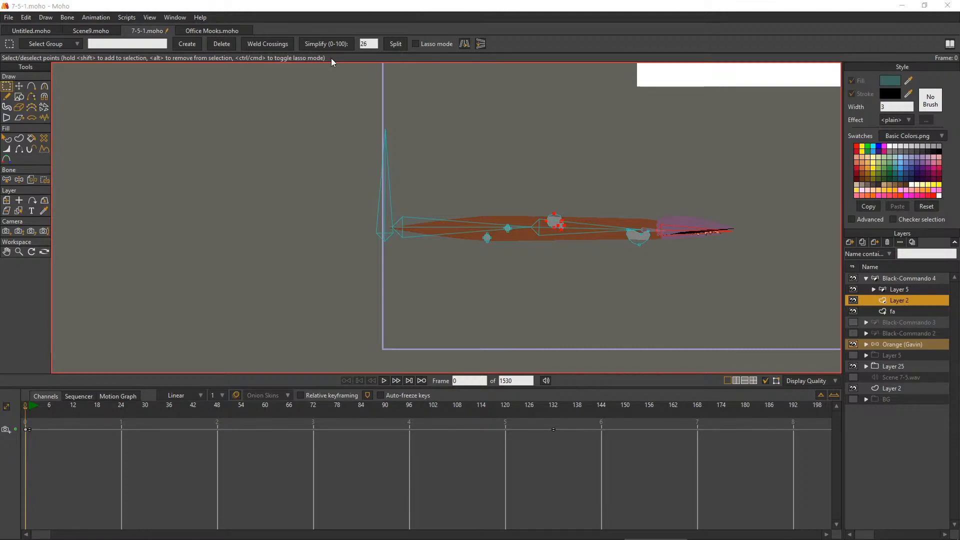
pyautogui.click(31, 138)
pyautogui.scroll(6, 625, 239)
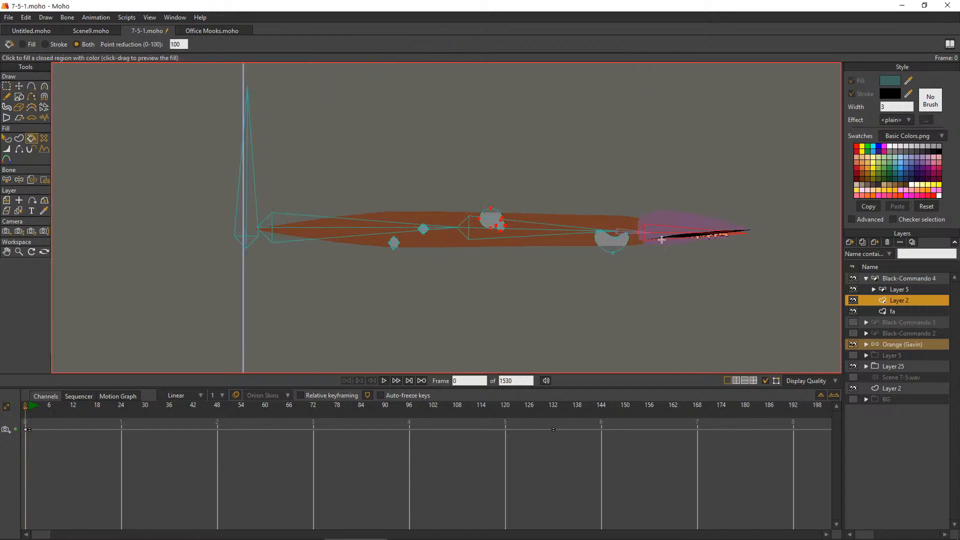
pyautogui.click(590, 239)
pyautogui.scroll(-4, 590, 239)
pyautogui.scroll(4, 483, 245)
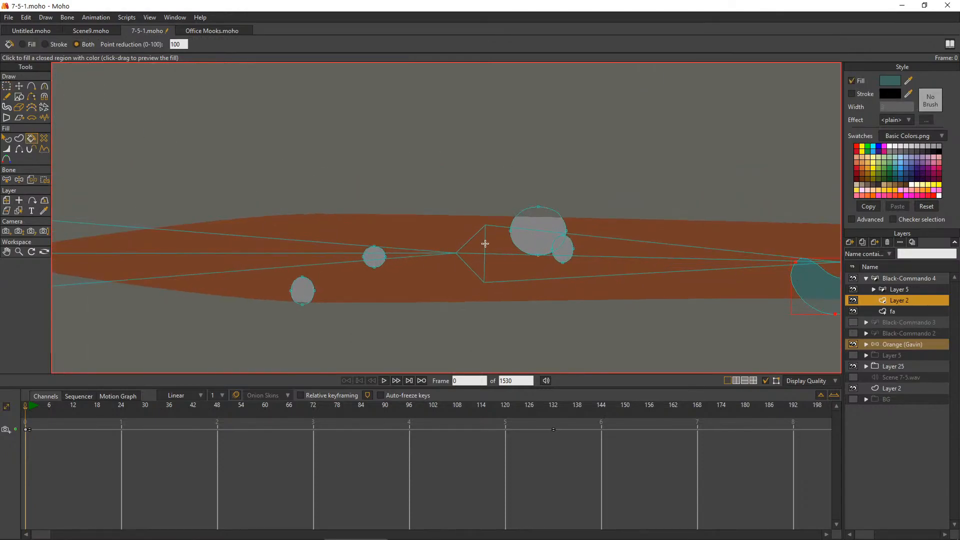
pyautogui.click(570, 257)
pyautogui.click(562, 221)
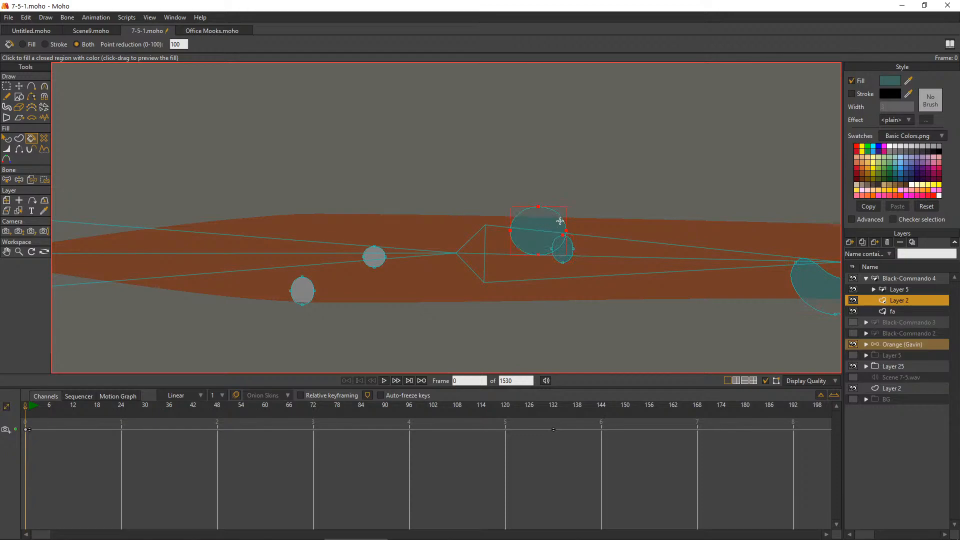
pyautogui.click(374, 257)
pyautogui.click(302, 295)
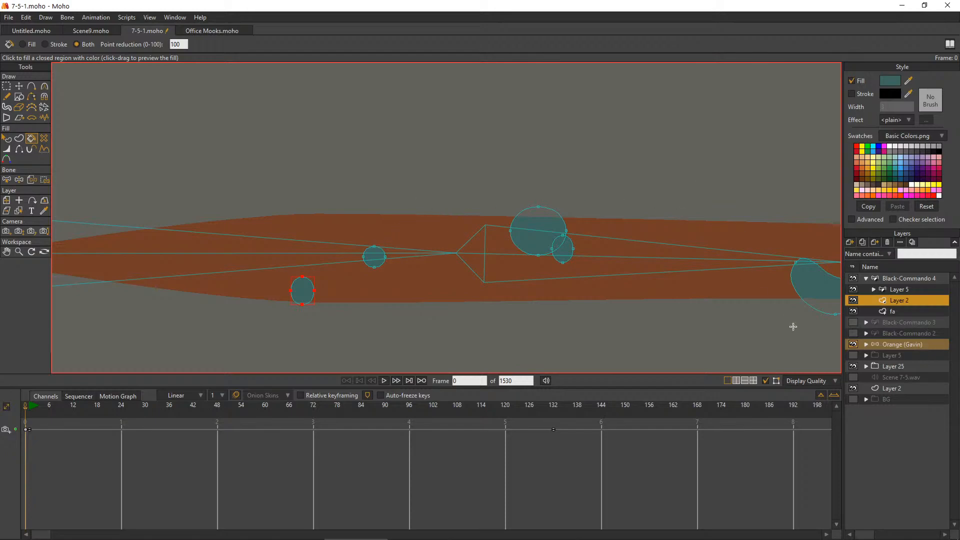
# Open the fa layer's settings and its colorizing colour for editing
pyautogui.click(901, 312)
pyautogui.scroll(-3, 759, 185)
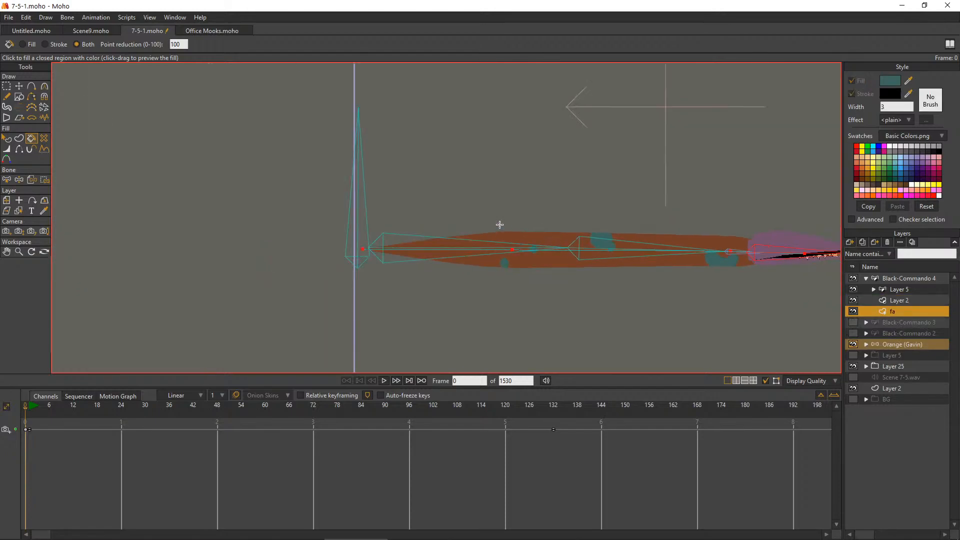
pyautogui.scroll(1, 835, 292)
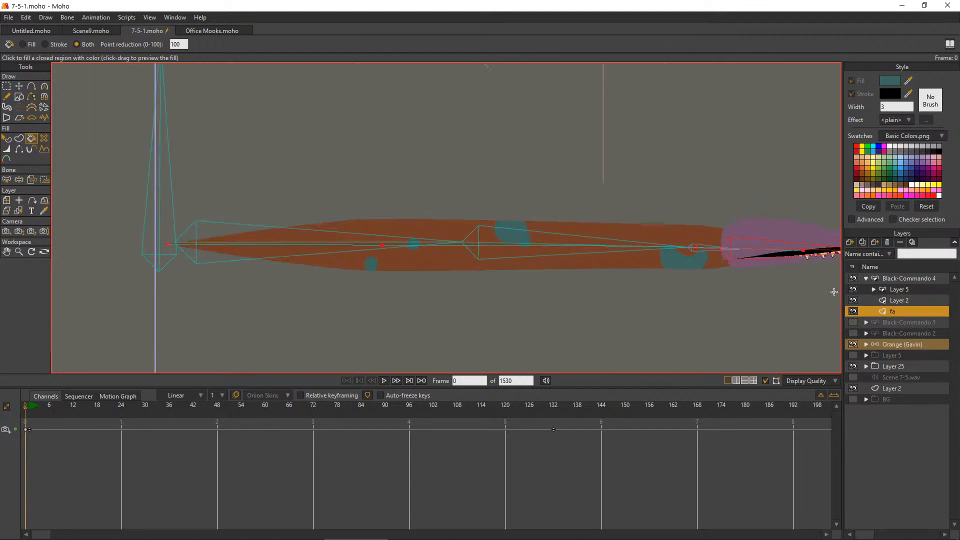
pyautogui.doubleClick(889, 314)
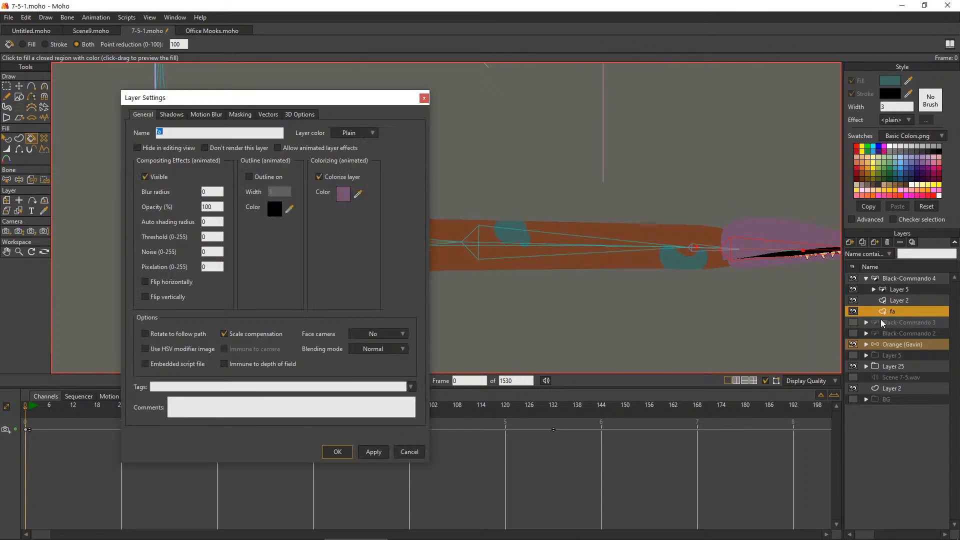
pyautogui.click(343, 195)
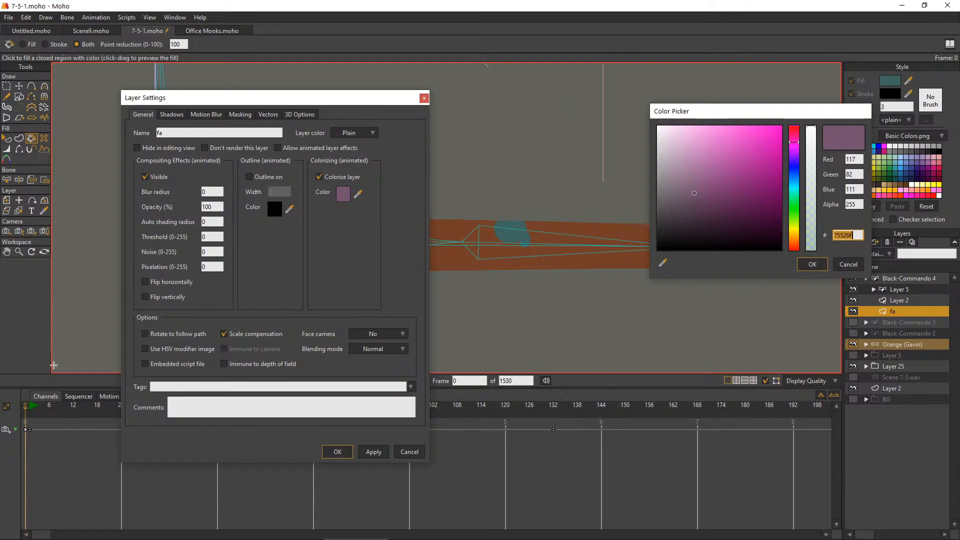
pyautogui.hotkey('alt', 'Tab')
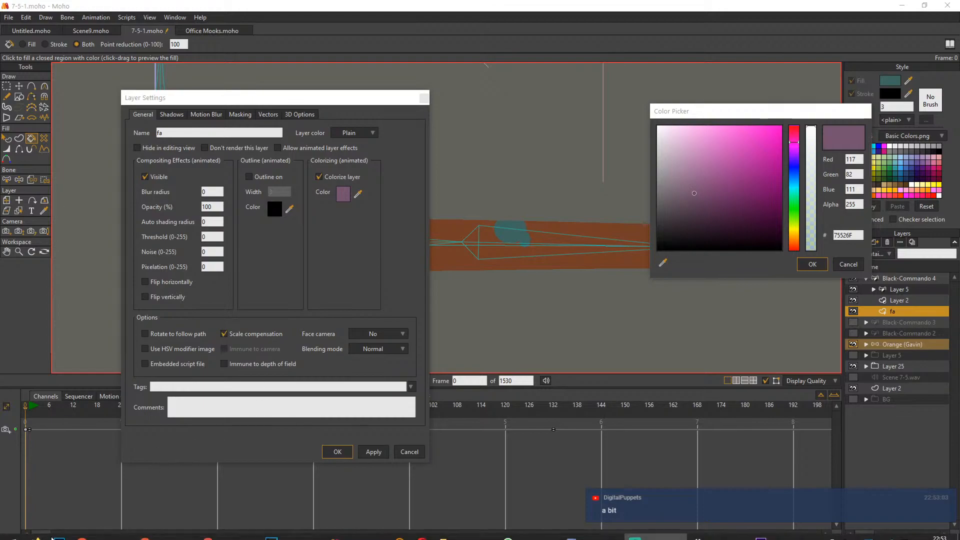
pyautogui.click(15, 532)
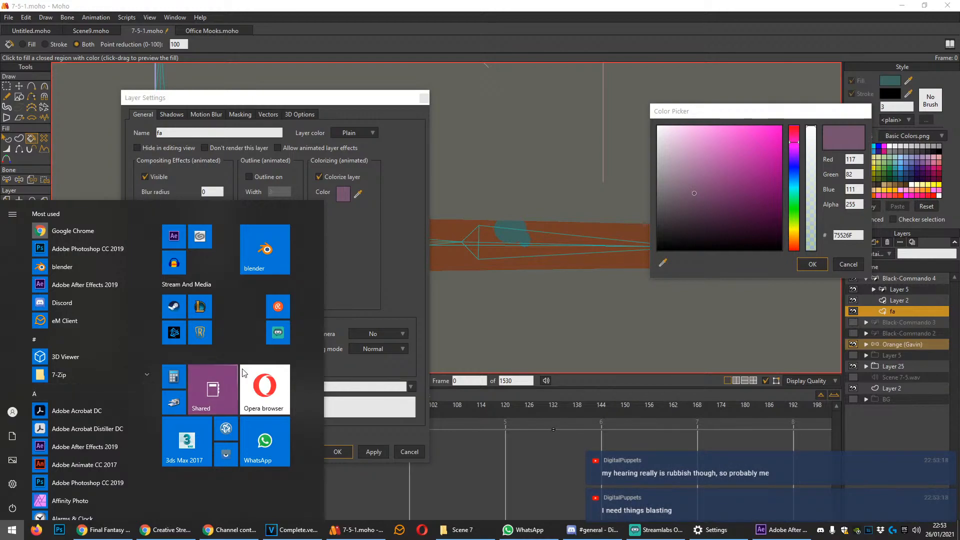
pyautogui.click(419, 266)
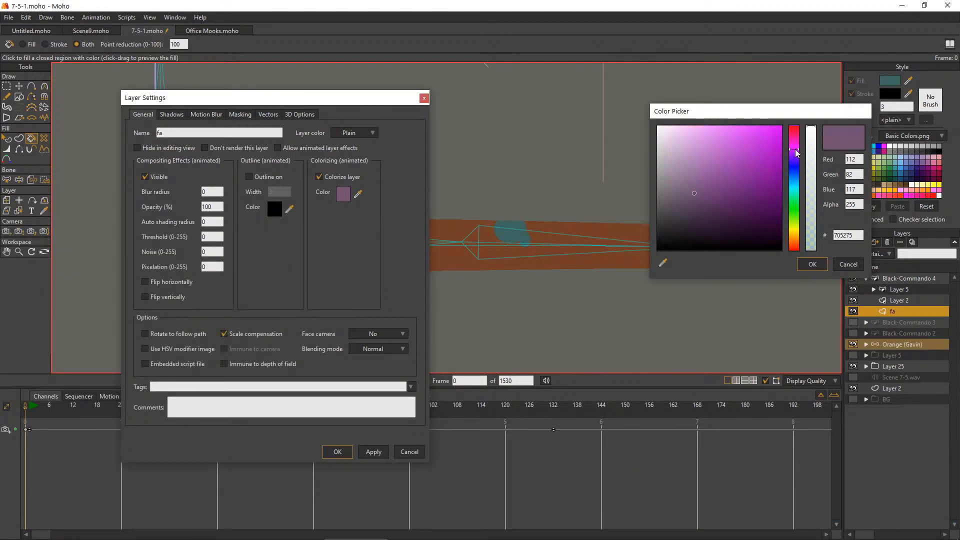
# Set the fa layer's colorizing colour to olive brown 64542D
pyautogui.moveTo(797, 153)
pyautogui.mouseDown()
pyautogui.moveTo(793, 231)
pyautogui.moveTo(792, 219)
pyautogui.mouseUp()
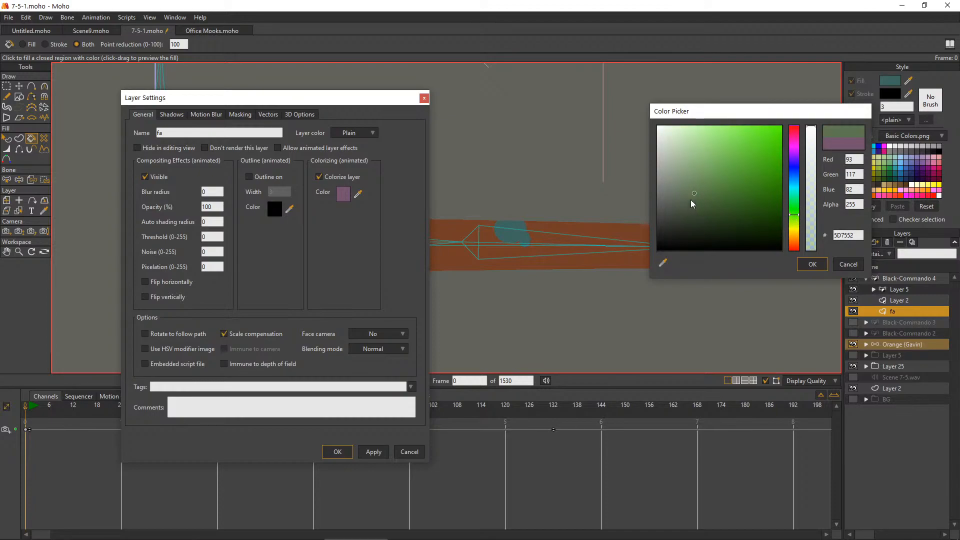
pyautogui.moveTo(696, 198); pyautogui.dragTo(722, 196)
pyautogui.click(790, 179)
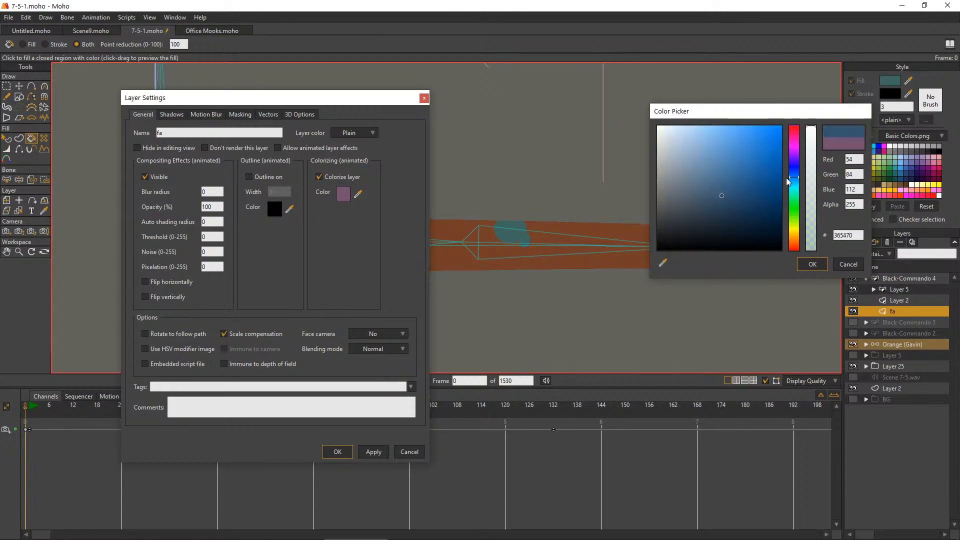
pyautogui.moveTo(788, 179)
pyautogui.mouseDown()
pyautogui.moveTo(795, 245)
pyautogui.moveTo(794, 235)
pyautogui.mouseUp()
pyautogui.click(741, 204)
pyautogui.moveTo(742, 202); pyautogui.dragTo(727, 201)
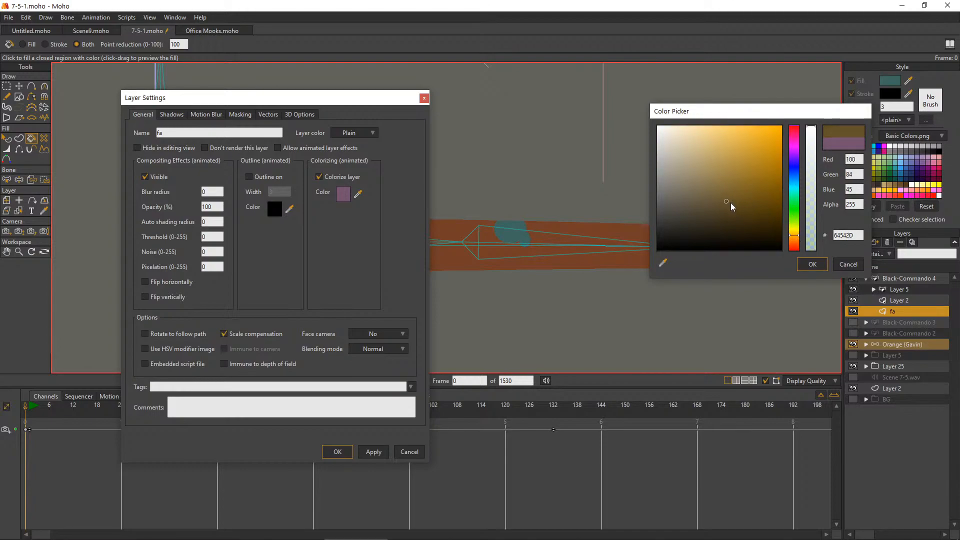
pyautogui.click(811, 265)
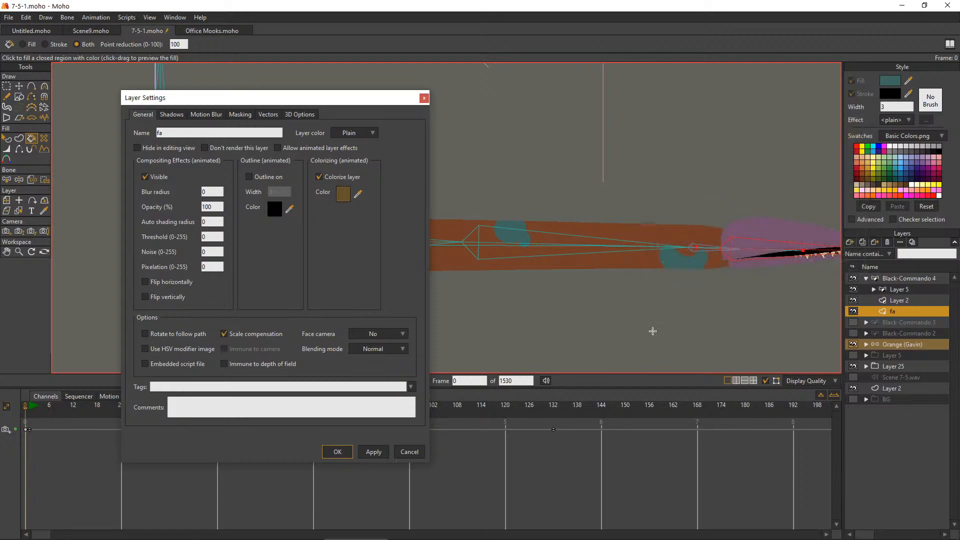
# Copy the fa layer's colorizing colour code, accept the layer settings, and set the fill colour to 64542D
pyautogui.click(344, 200)
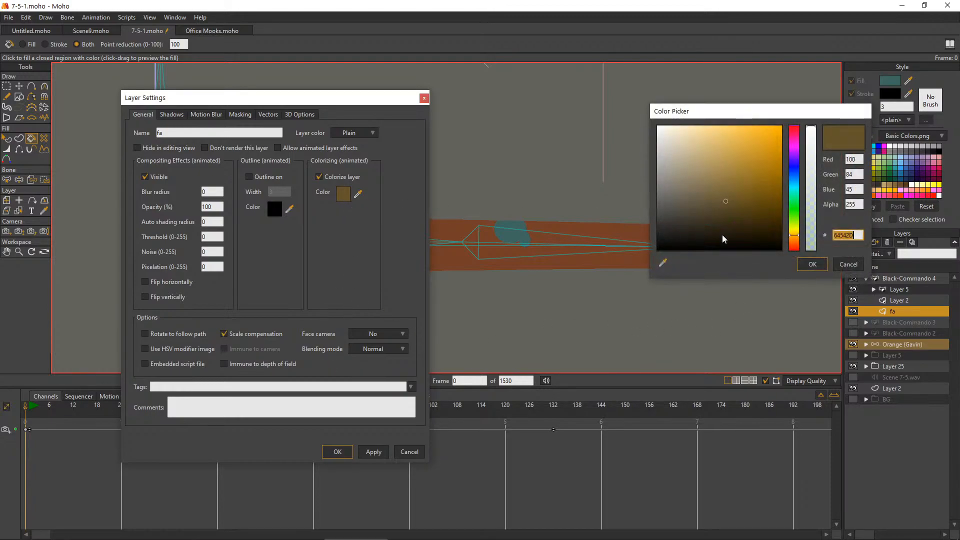
pyautogui.click(806, 267)
pyautogui.click(334, 452)
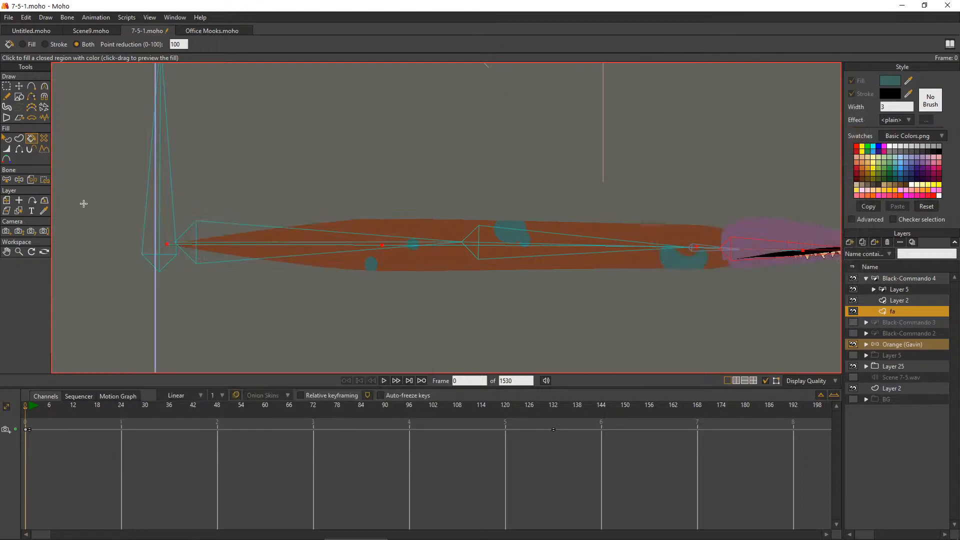
pyautogui.scroll(-1, 311, 190)
pyautogui.click(889, 87)
pyautogui.click(845, 235)
pyautogui.click(819, 267)
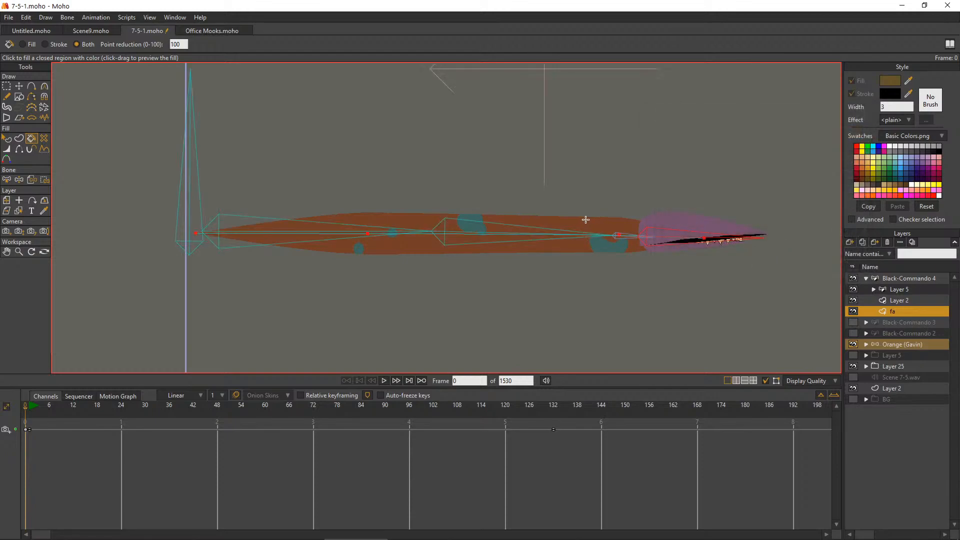
# Expand the Layer 5 head group and fill the upper head on Layer 4 with olive brown 64542D
pyautogui.scroll(4, 638, 220)
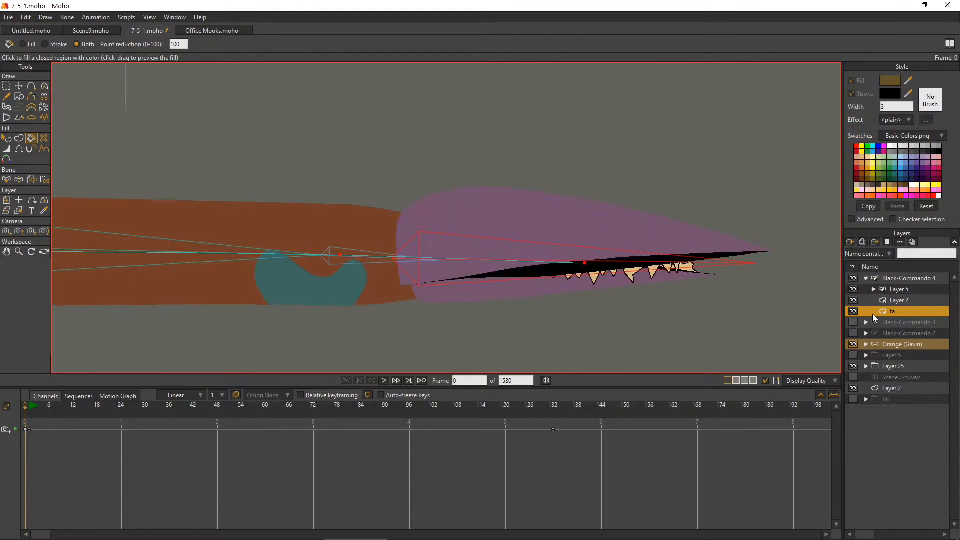
pyautogui.click(874, 289)
pyautogui.click(900, 301)
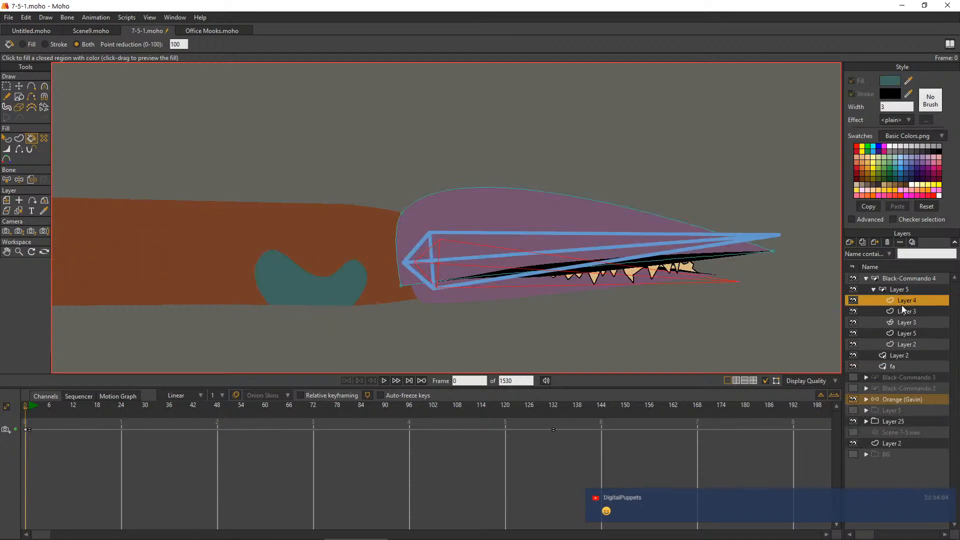
pyautogui.click(890, 81)
pyautogui.click(845, 235)
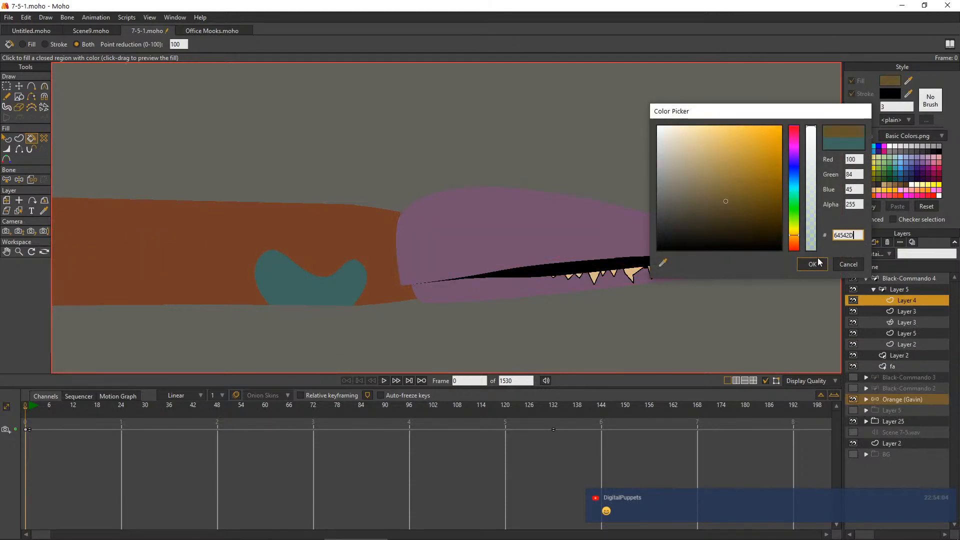
pyautogui.click(818, 266)
pyautogui.click(625, 229)
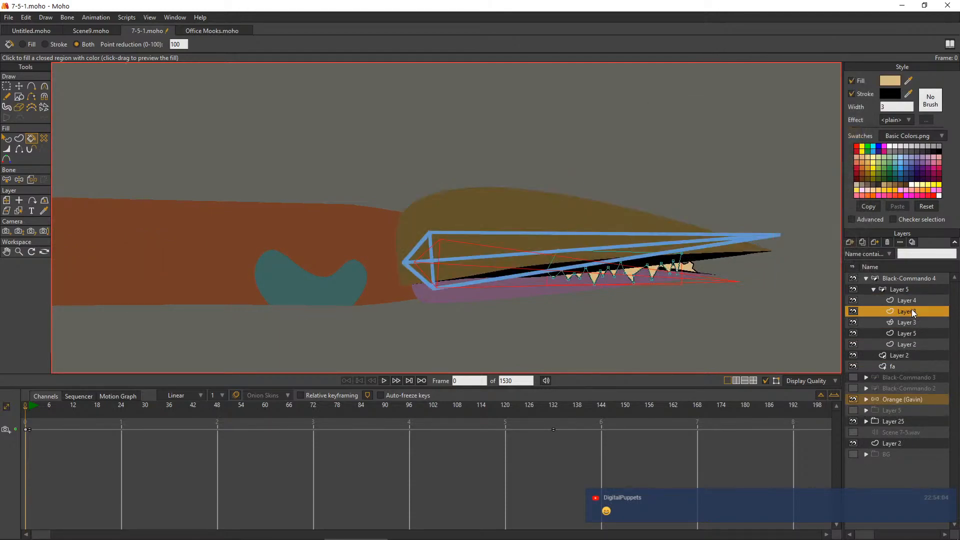
# Find the lower jaw's layer inside the Layer 5 head group and fill the jaw with olive brown 64542D
pyautogui.click(896, 333)
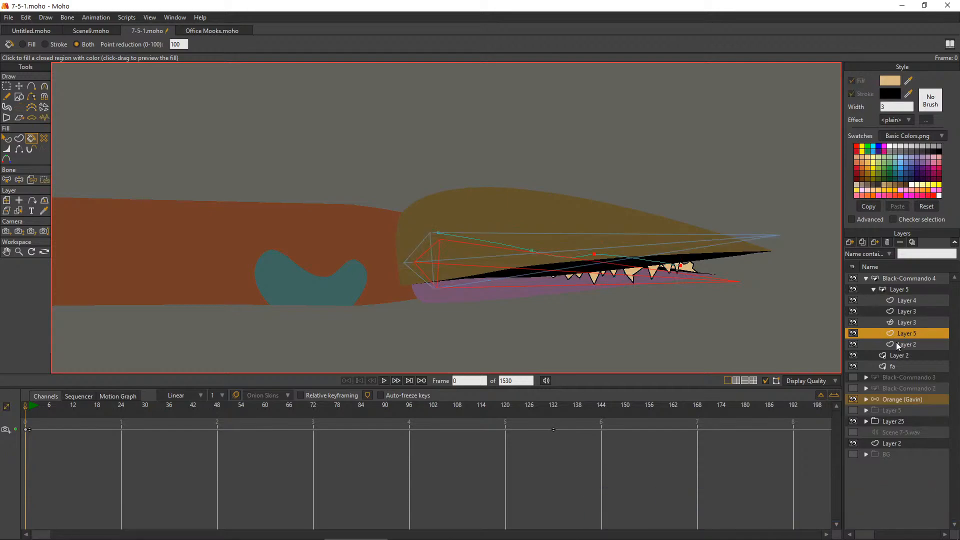
pyautogui.click(896, 344)
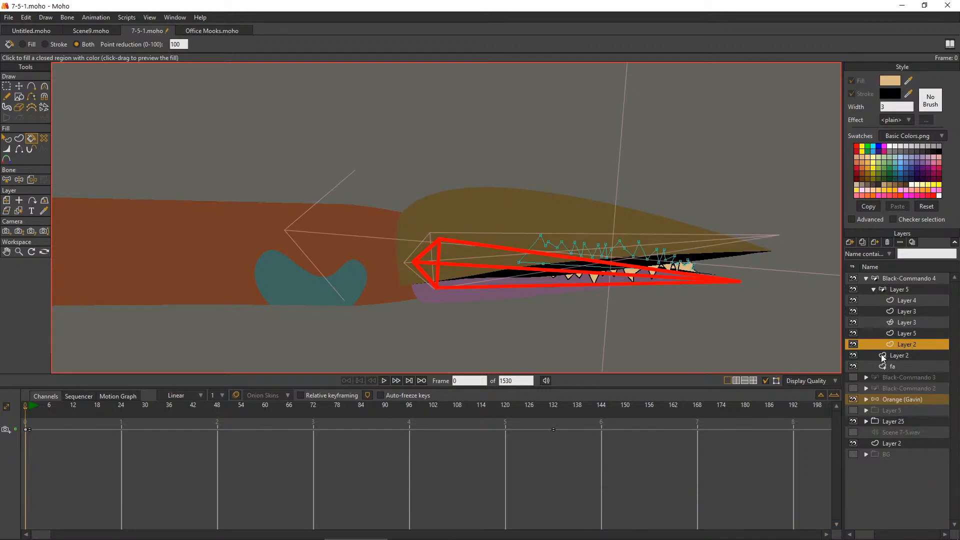
pyautogui.click(911, 333)
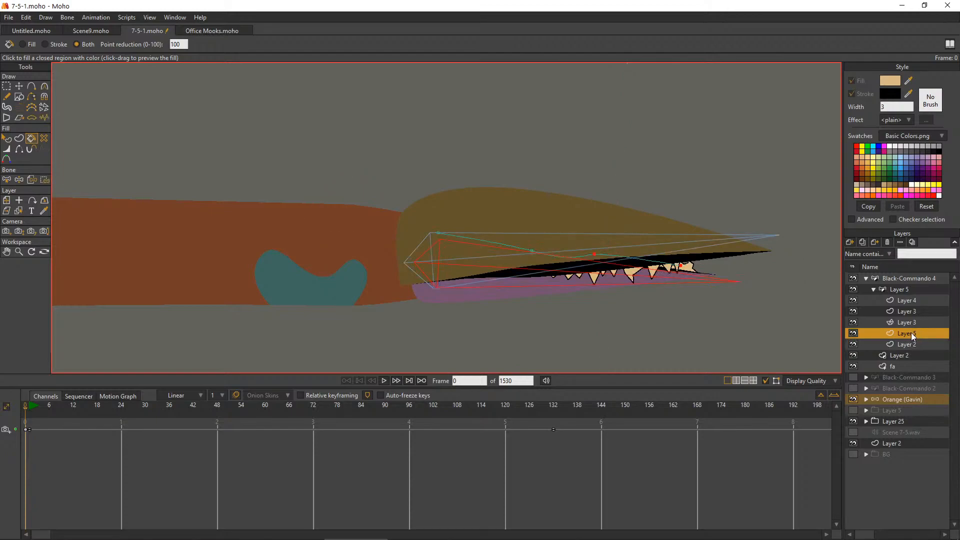
pyautogui.click(911, 323)
pyautogui.click(918, 311)
pyautogui.click(908, 321)
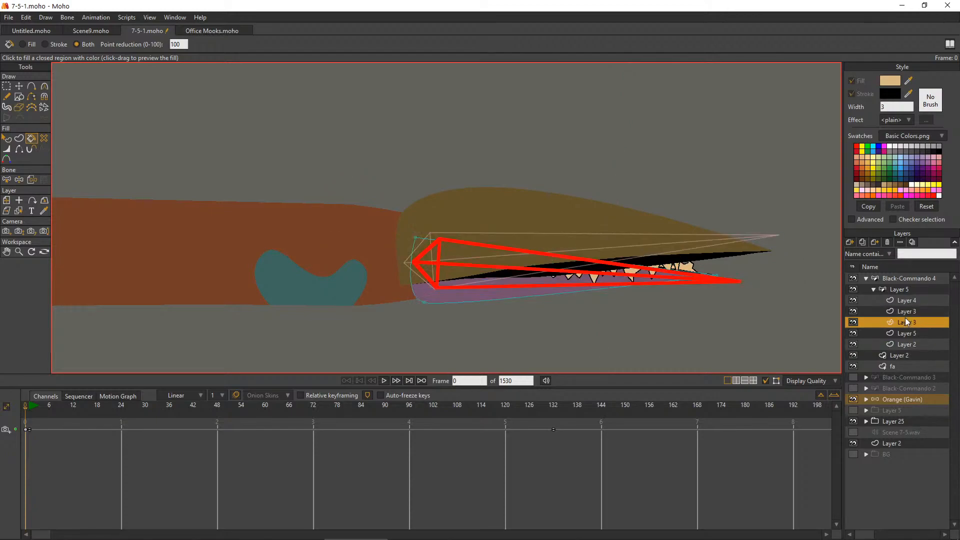
pyautogui.click(531, 284)
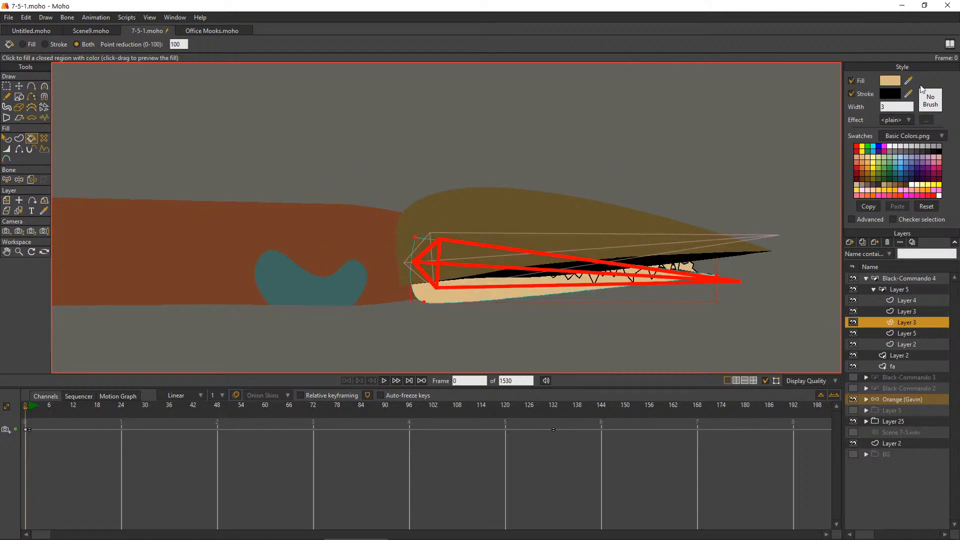
pyautogui.click(892, 81)
pyautogui.write('64542D')
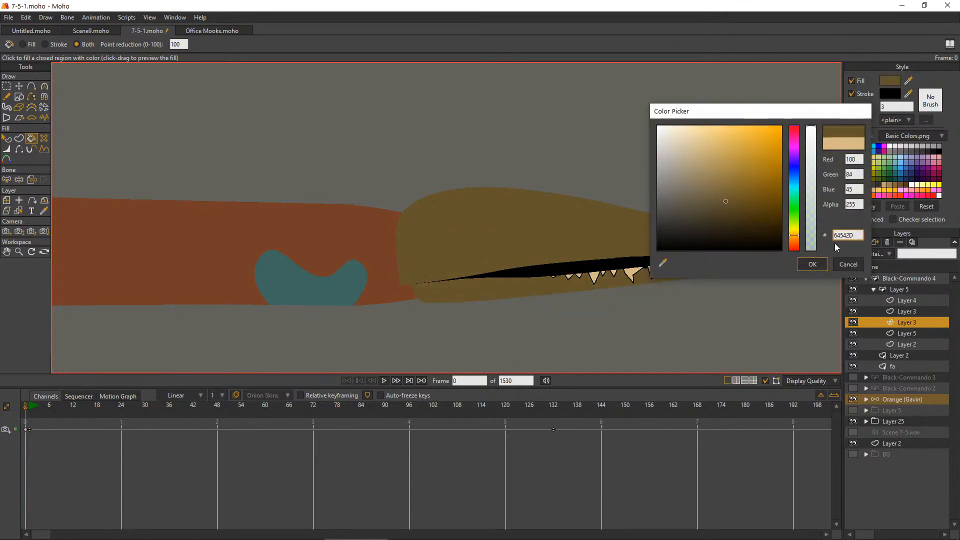
pyautogui.click(810, 264)
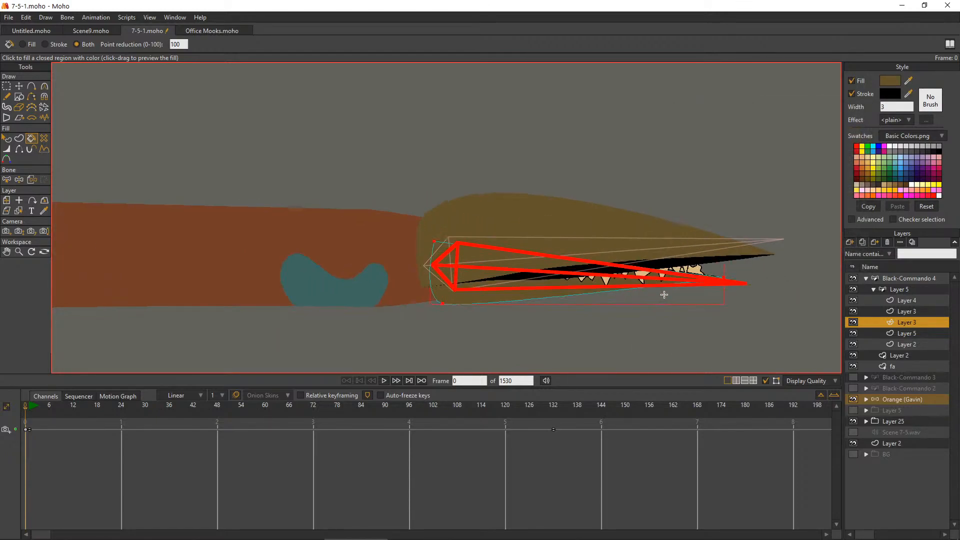
# Collapse the Layer 5 head group and swing its lower jaw bone open to check the recoloured mouth
pyautogui.scroll(1, 661, 295)
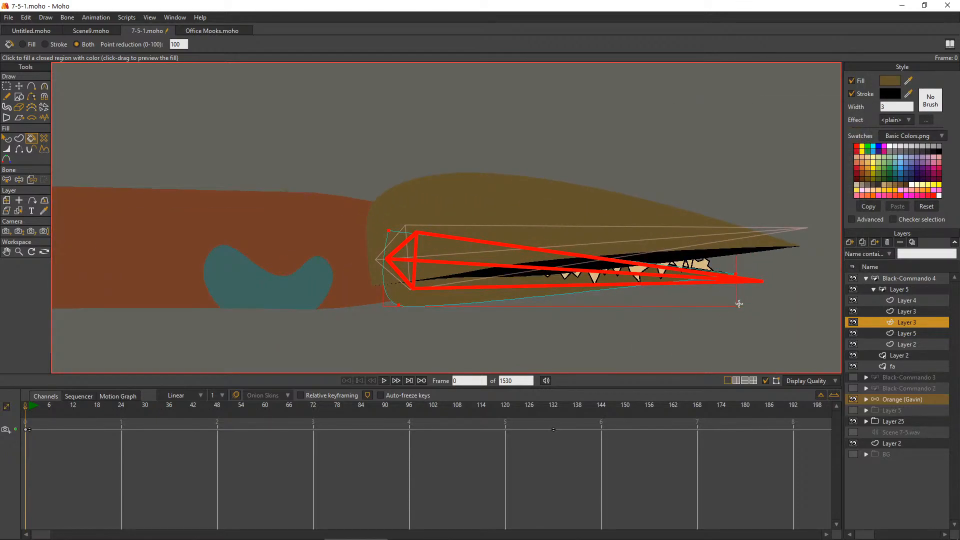
pyautogui.click(871, 289)
pyautogui.click(45, 86)
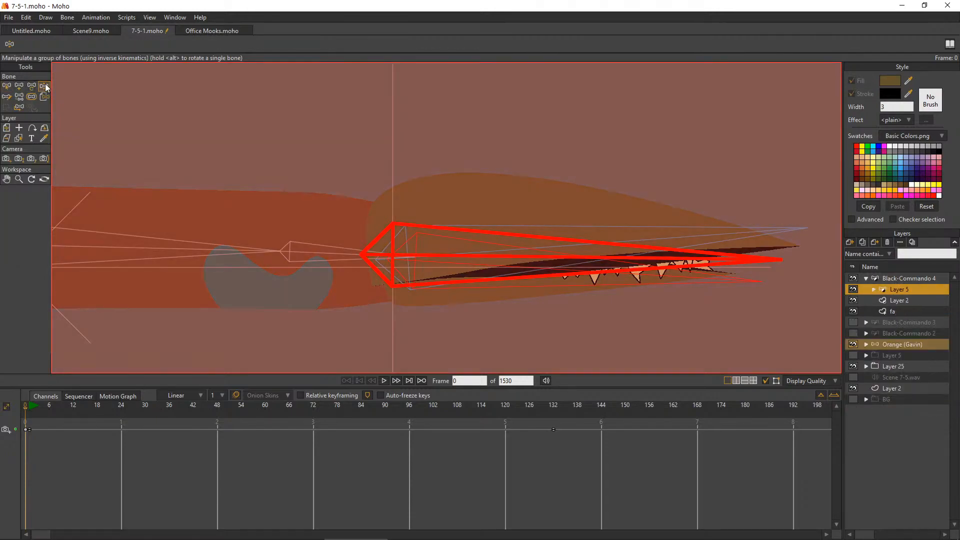
pyautogui.moveTo(669, 270); pyautogui.dragTo(668, 331)
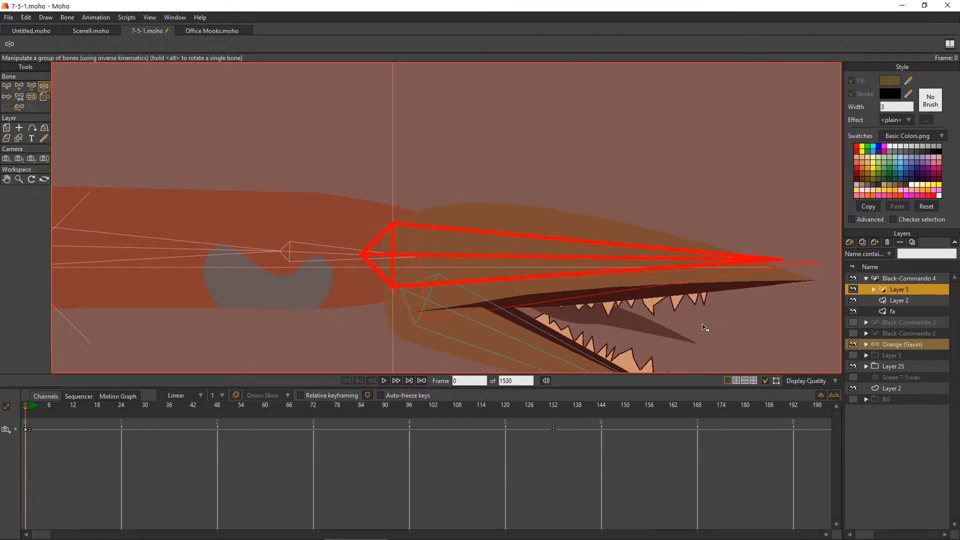
# Collapse and select the Black-Commando 4 layer, and switch to the Select Bone tool
pyautogui.click(866, 280)
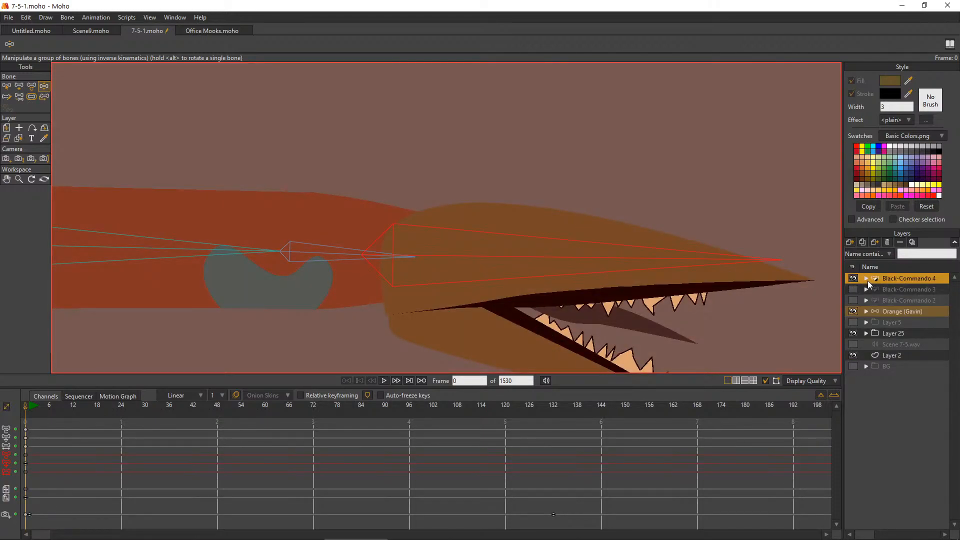
pyautogui.click(7, 87)
pyautogui.scroll(-6, 495, 231)
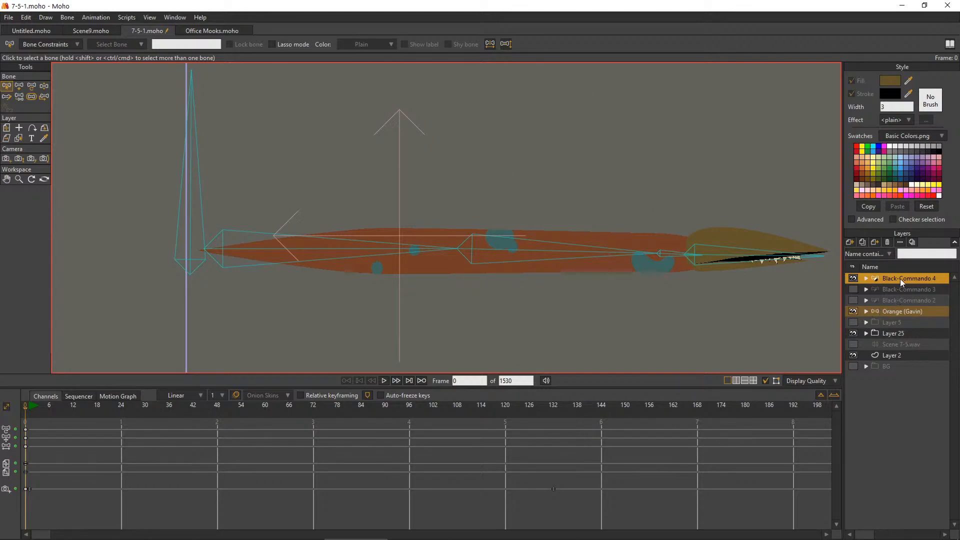
# At frame 786, move the Black-Commando 4 worm down to about X 0.705, Y 0.042
pyautogui.click(6, 179)
pyautogui.scroll(-5, 515, 242)
pyautogui.scroll(3, 541, 217)
pyautogui.scroll(-4, 542, 215)
pyautogui.scroll(2, 562, 197)
pyautogui.moveTo(600, 201)
pyautogui.mouseDown()
pyautogui.moveTo(510, 266)
pyautogui.moveTo(550, 223)
pyautogui.mouseUp()
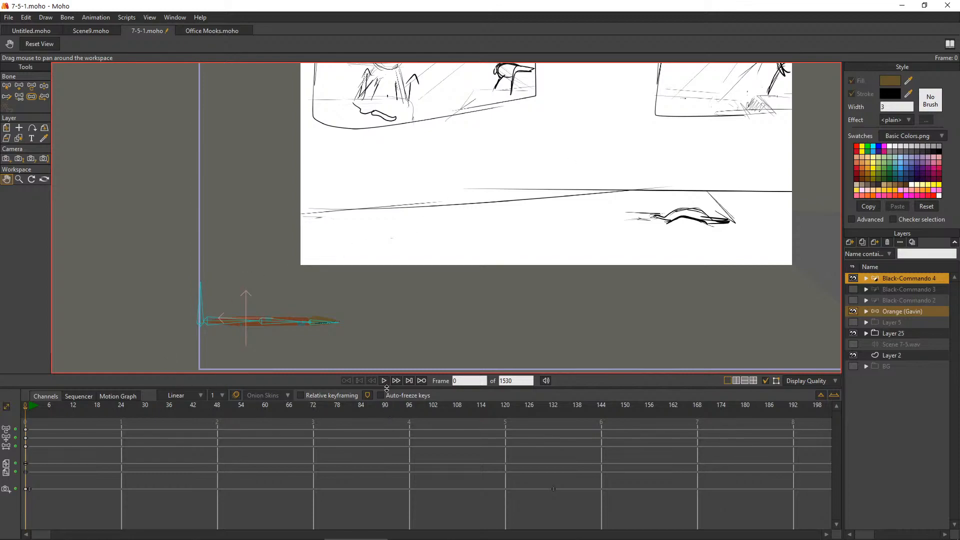
pyautogui.moveTo(78, 538)
pyautogui.moveTo(57, 534); pyautogui.dragTo(232, 539)
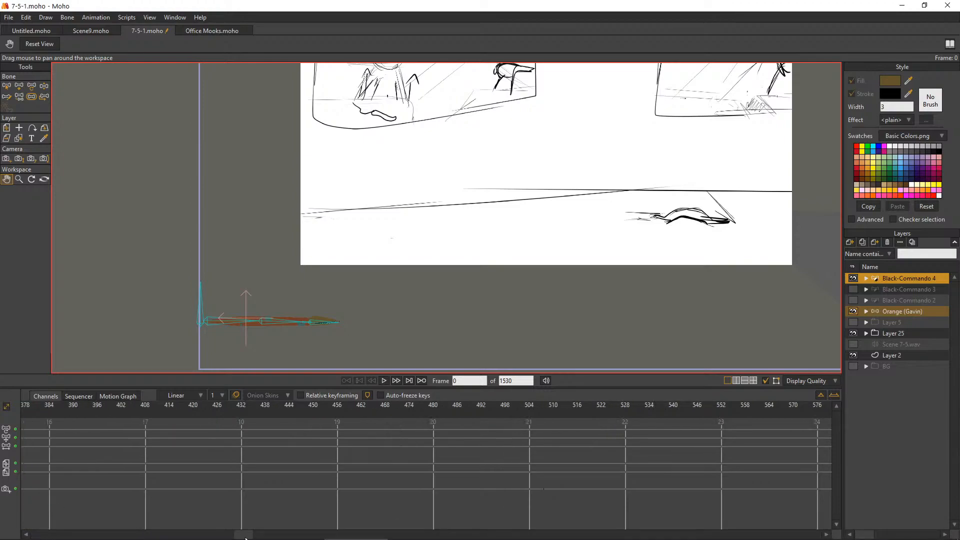
pyautogui.click(384, 381)
pyautogui.click(383, 380)
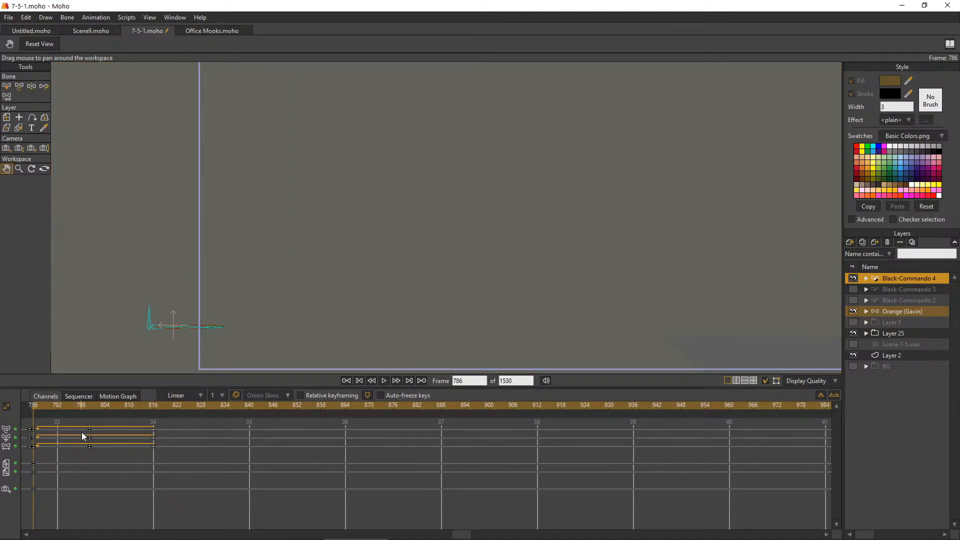
pyautogui.click(6, 117)
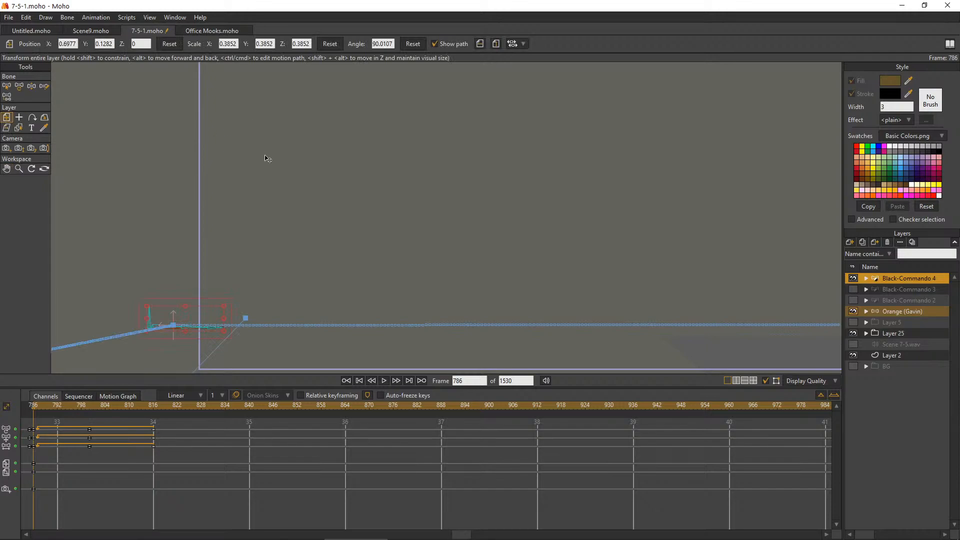
pyautogui.scroll(-1, 528, 195)
pyautogui.scroll(3, 335, 325)
pyautogui.scroll(3, 242, 275)
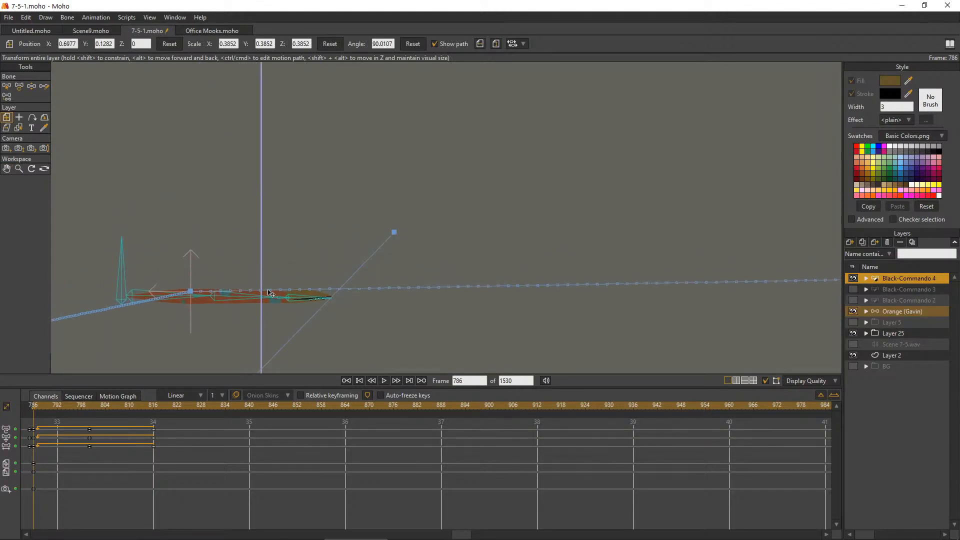
pyautogui.moveTo(273, 300); pyautogui.dragTo(271, 344)
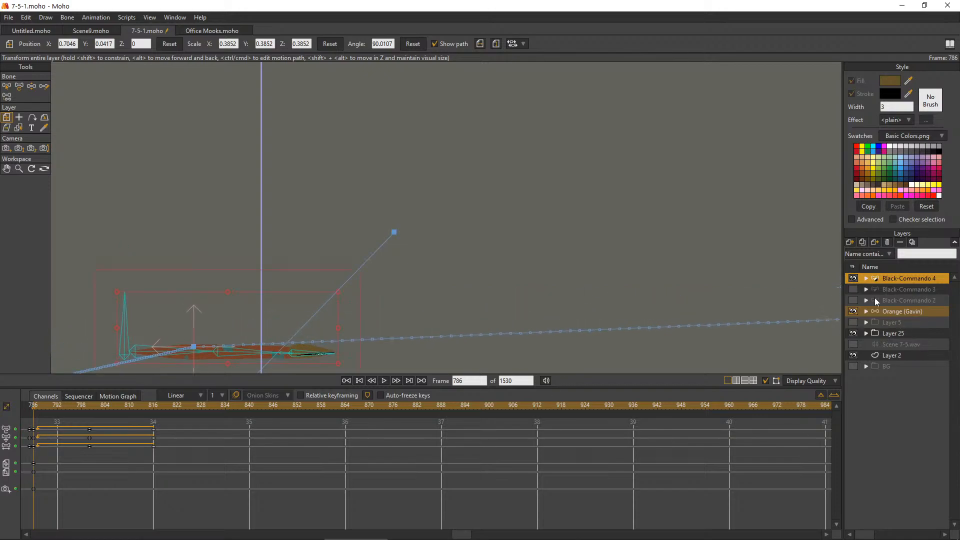
# Show the Black-Commando 3 worm and place Black-Commando 4 below and behind it at about X 0.598, Y 0.034
pyautogui.click(854, 289)
pyautogui.scroll(-2, 150, 230)
pyautogui.scroll(3, 225, 295)
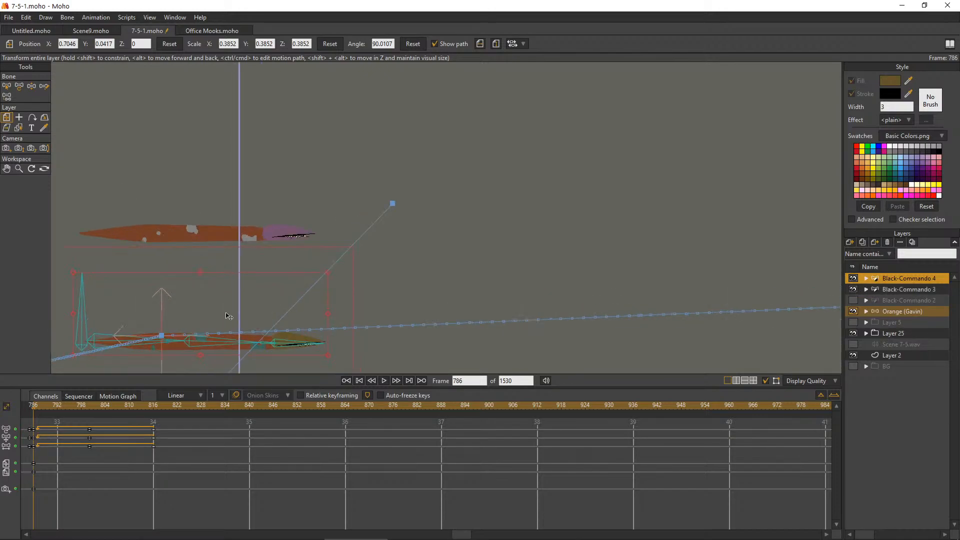
pyautogui.moveTo(288, 343); pyautogui.dragTo(158, 354)
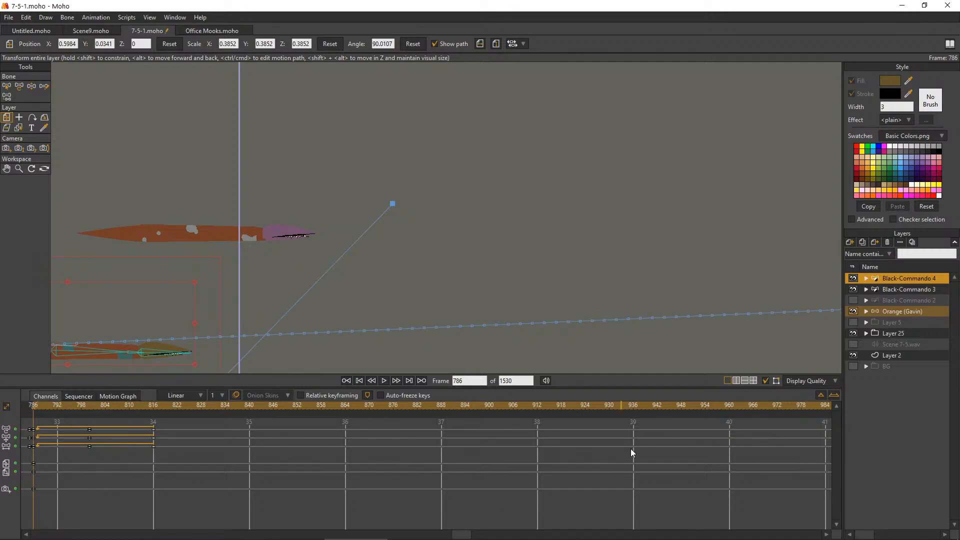
# Play the shot from frame 786 to frame 839 to compare the crawl of both worms
pyautogui.moveTo(465, 538); pyautogui.dragTo(526, 538)
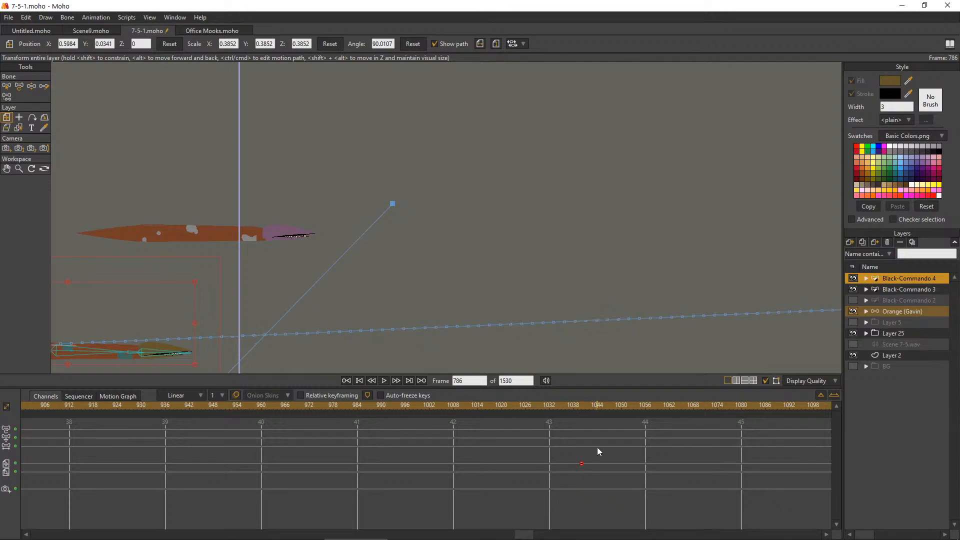
pyautogui.scroll(-6, 420, 201)
pyautogui.scroll(5, 453, 185)
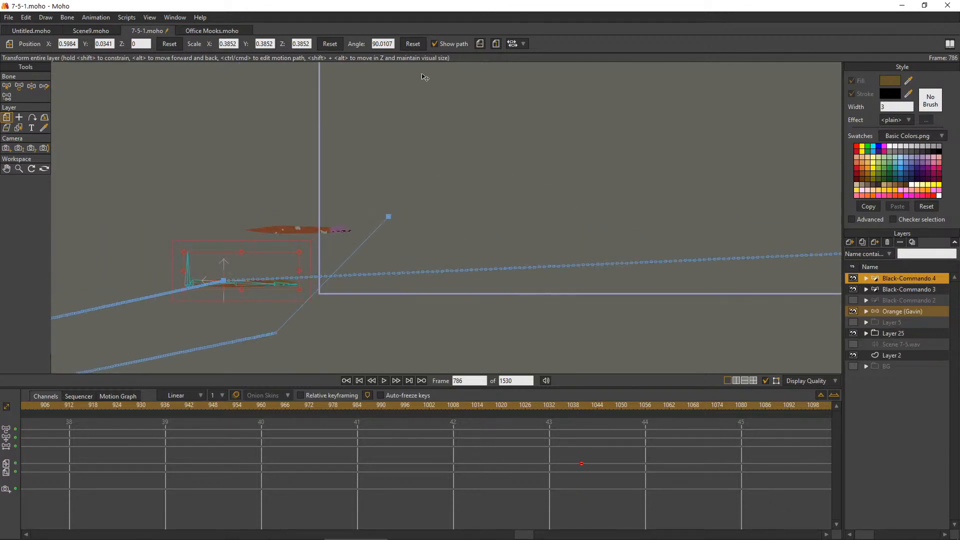
pyautogui.click(384, 381)
pyautogui.click(386, 381)
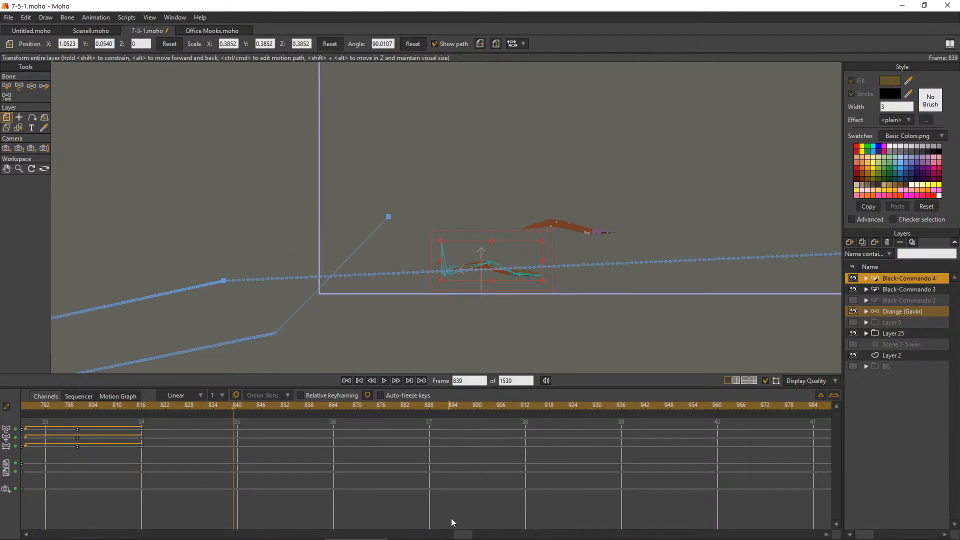
# Shift Black-Commando 4's crawl keyframes earlier so they end at frame 809, and cycle the end keys back to absolute frame 781
pyautogui.moveTo(465, 535); pyautogui.dragTo(412, 536)
pyautogui.moveTo(542, 454); pyautogui.dragTo(406, 429)
pyautogui.moveTo(461, 449); pyautogui.dragTo(437, 446)
pyautogui.moveTo(506, 457); pyautogui.dragTo(496, 430)
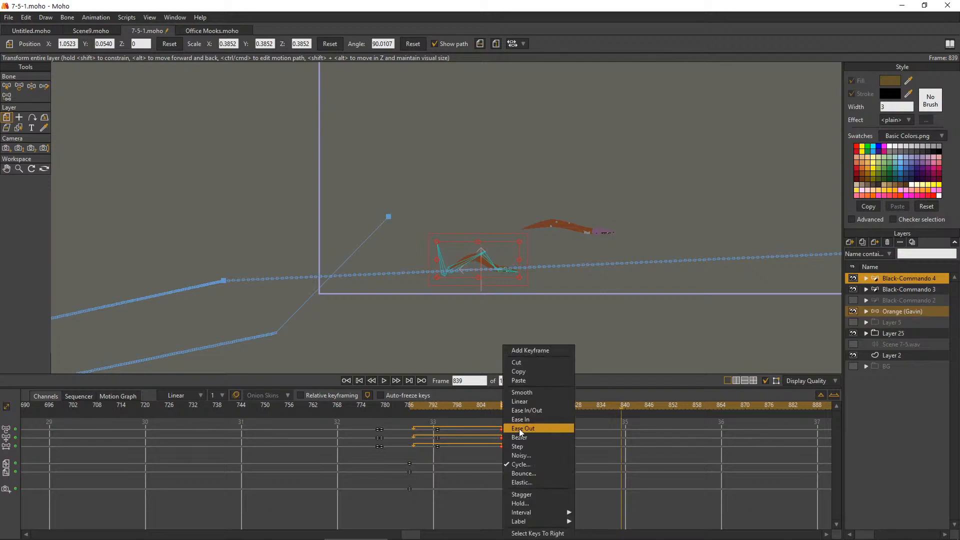
pyautogui.click(525, 464)
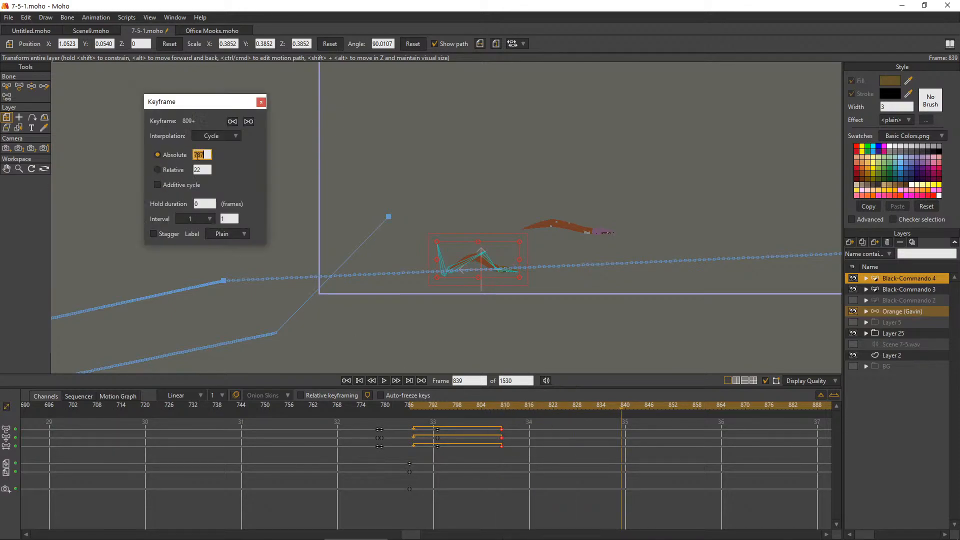
pyautogui.write('781')
pyautogui.click(261, 102)
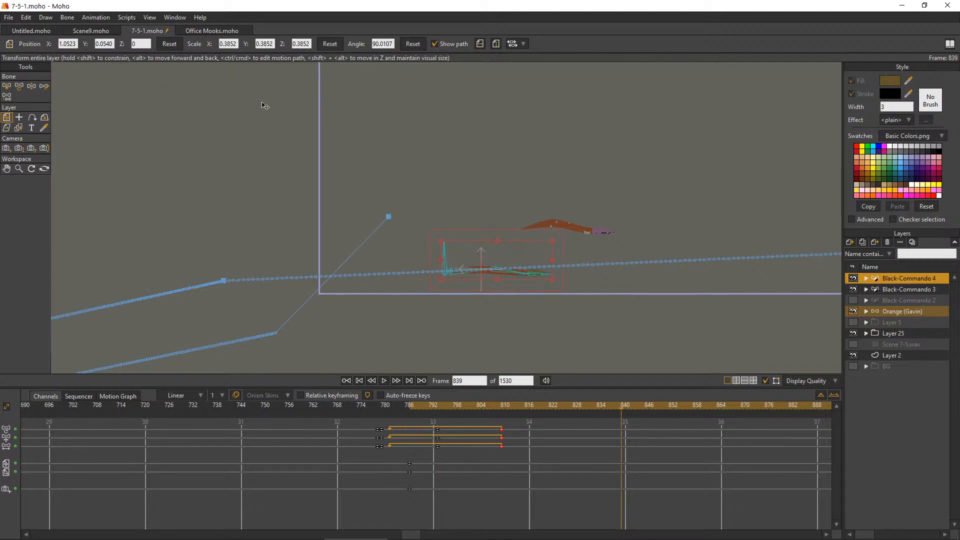
# Move the end keyframes of Black-Commando 4's crawl to frame 808 and go to frame 780
pyautogui.moveTo(384, 460); pyautogui.dragTo(391, 429)
pyautogui.moveTo(522, 453); pyautogui.dragTo(444, 423)
pyautogui.moveTo(502, 436); pyautogui.dragTo(438, 443)
pyautogui.click(462, 454)
pyautogui.click(385, 406)
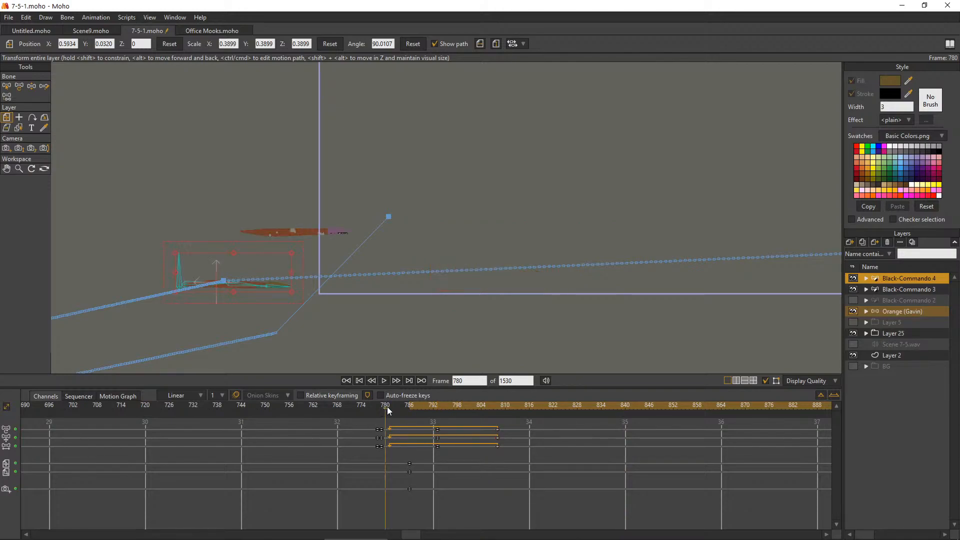
# Set the cycle on Black-Commando 4's end keyframes to return to absolute frame 780
pyautogui.moveTo(511, 426); pyautogui.dragTo(485, 448)
pyautogui.rightClick(497, 438)
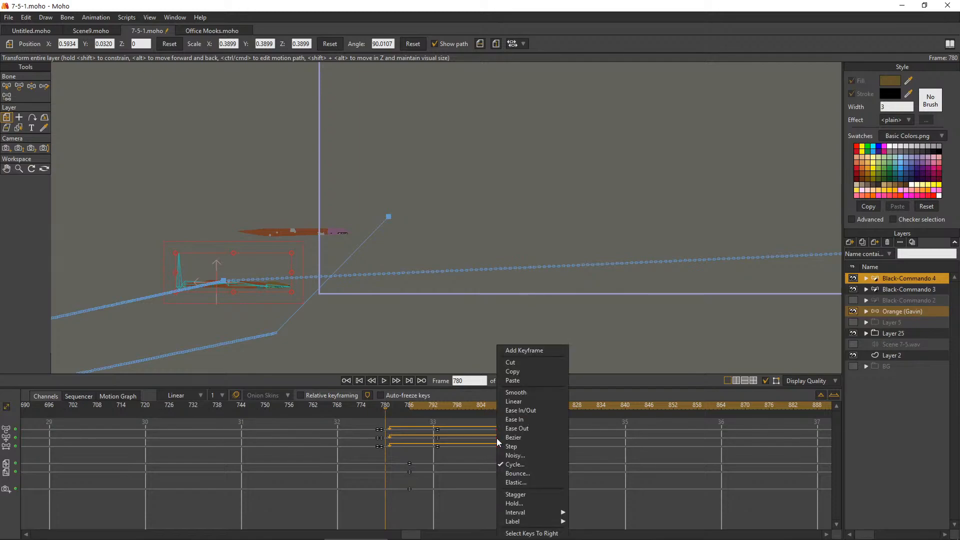
pyautogui.click(513, 465)
pyautogui.write('780')
pyautogui.press('Return')
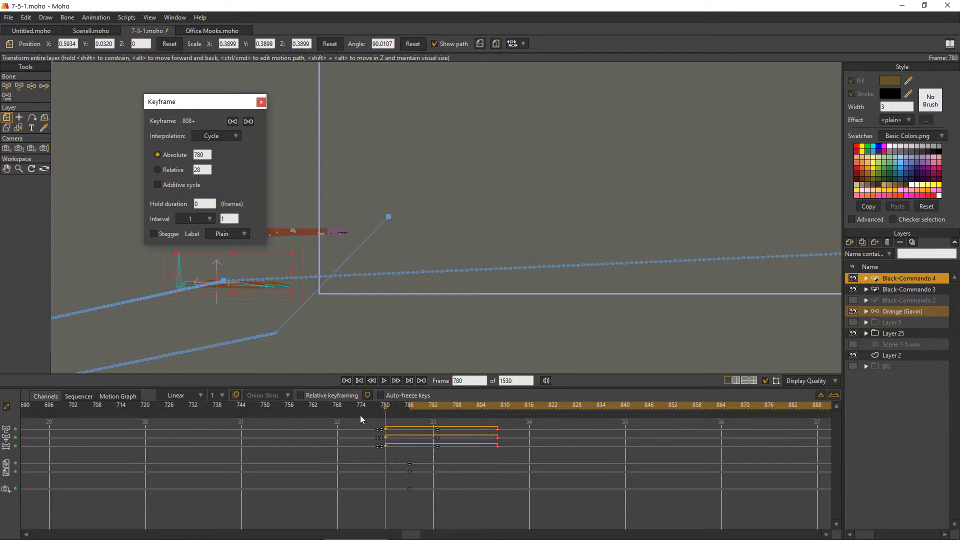
pyautogui.click(340, 458)
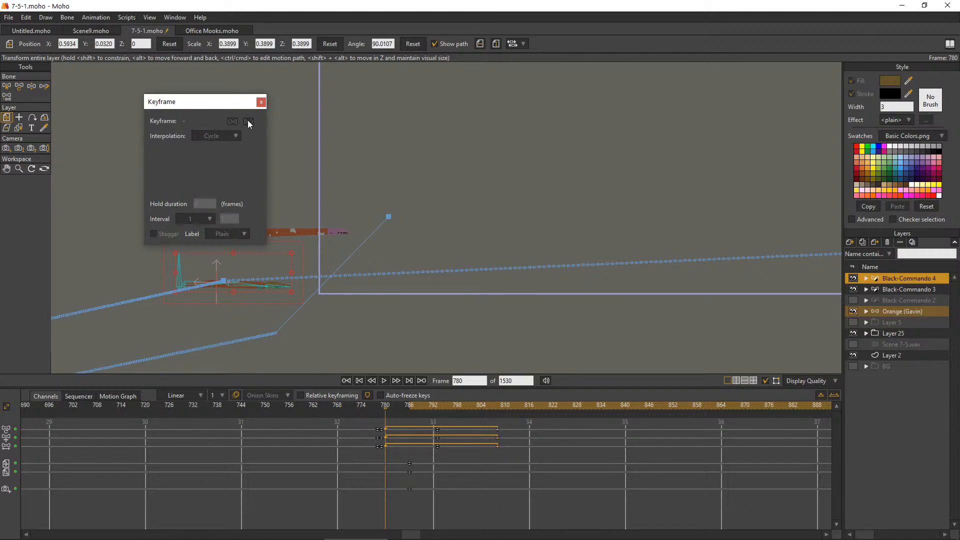
pyautogui.click(261, 102)
# Play the shot with the hidden BG layer selected to check both worms crawling out of the camera frame
pyautogui.click(388, 380)
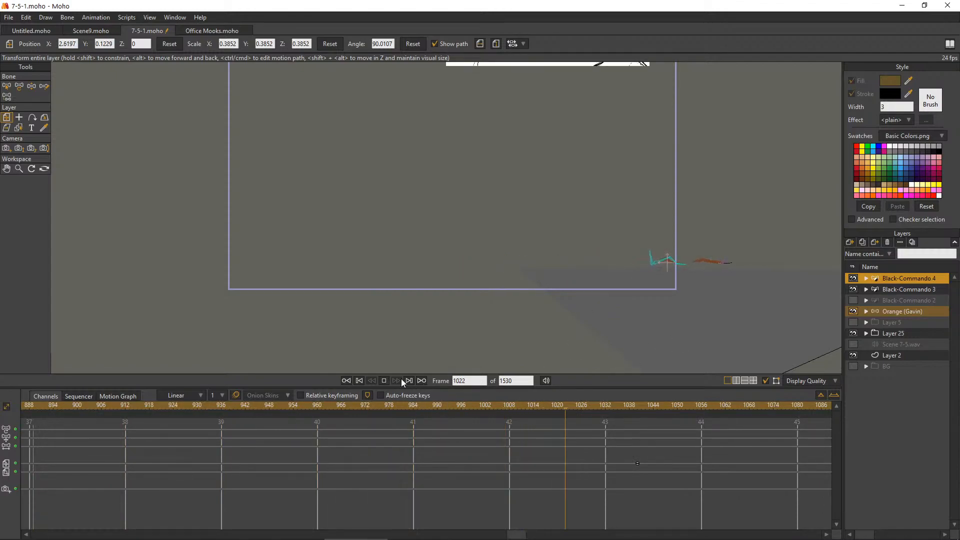
pyautogui.click(384, 381)
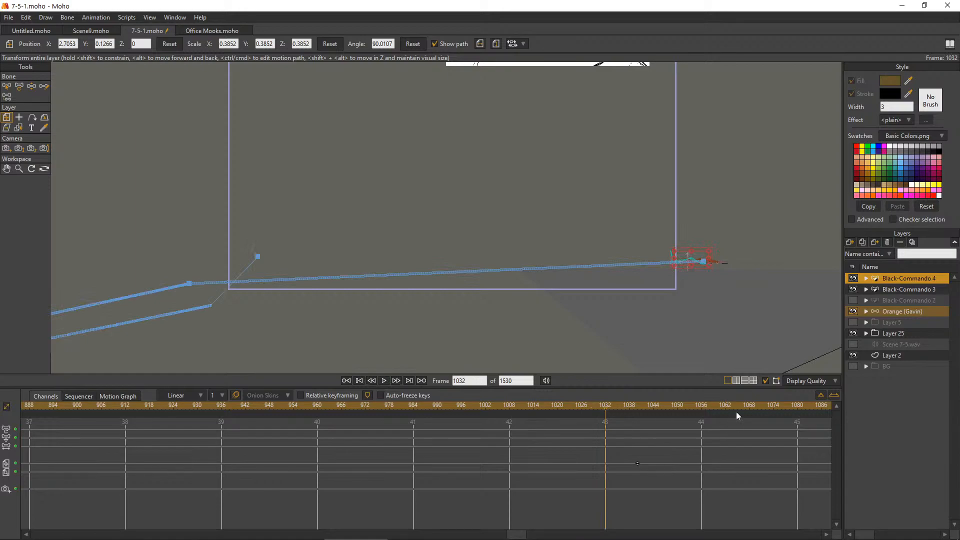
pyautogui.click(893, 355)
pyautogui.click(903, 366)
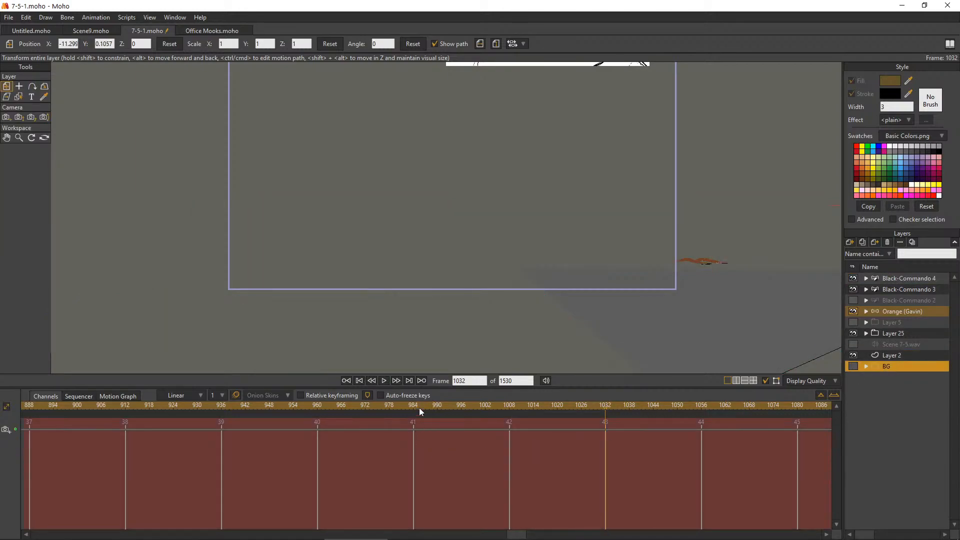
pyautogui.click(371, 380)
pyautogui.click(385, 380)
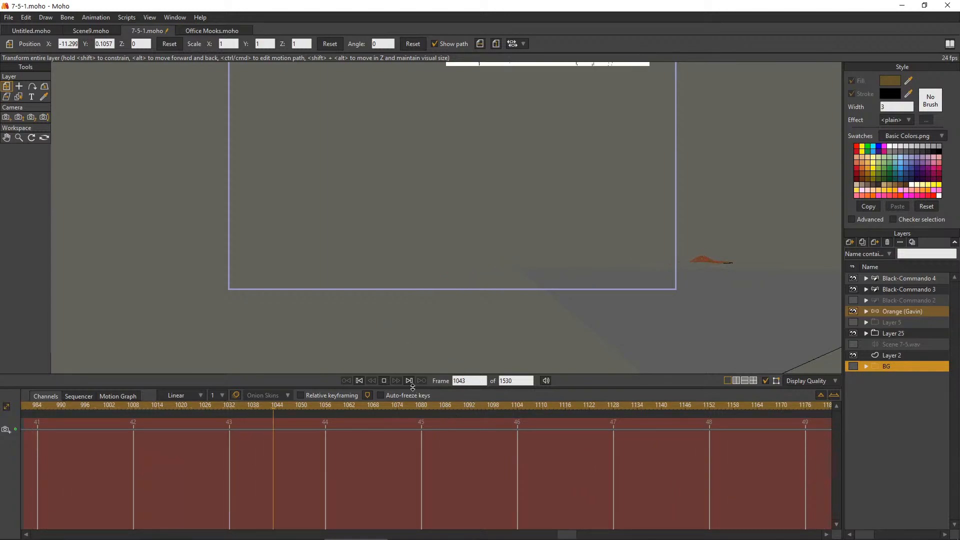
pyautogui.click(384, 381)
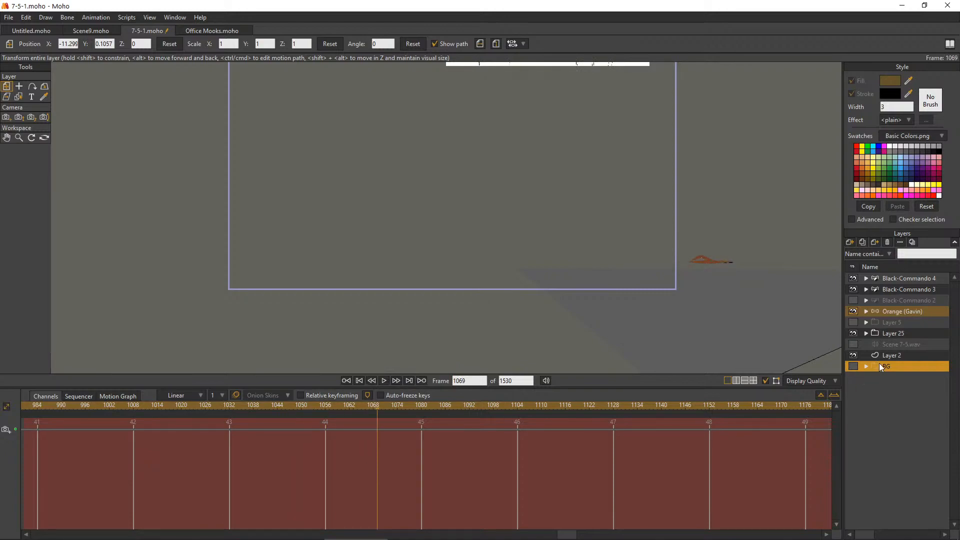
# At frame 1040, lower the Black-Commando 4 worm to about Y 0.085 and save the project
pyautogui.click(903, 289)
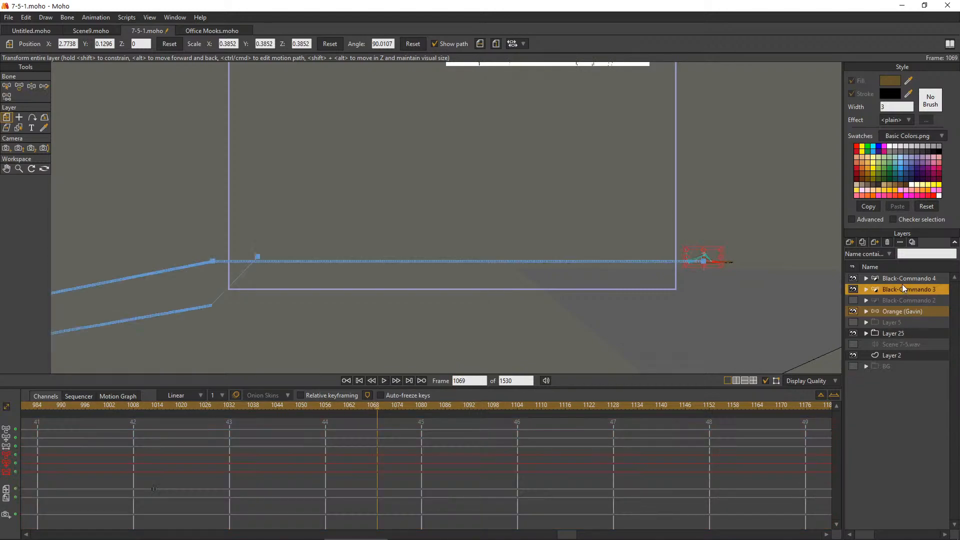
pyautogui.click(904, 280)
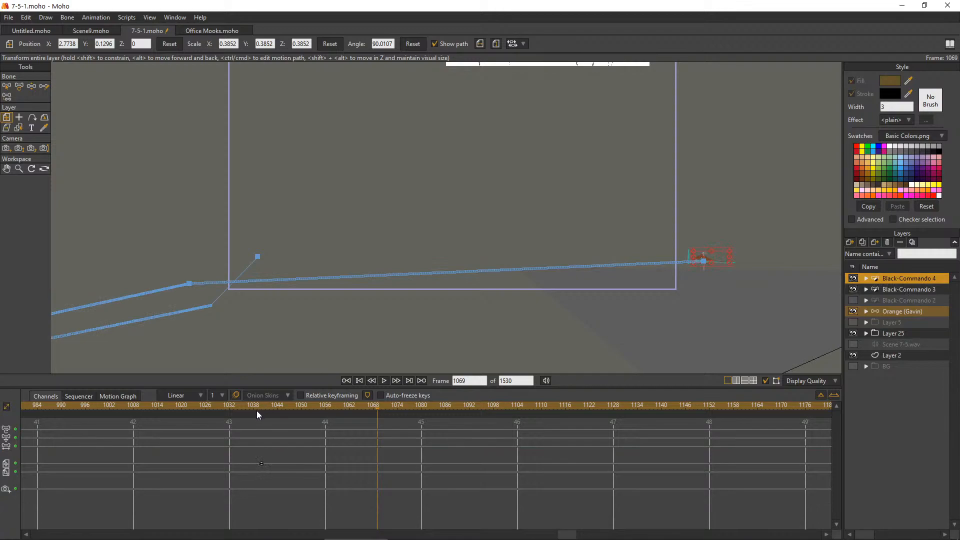
pyautogui.scroll(3, 784, 256)
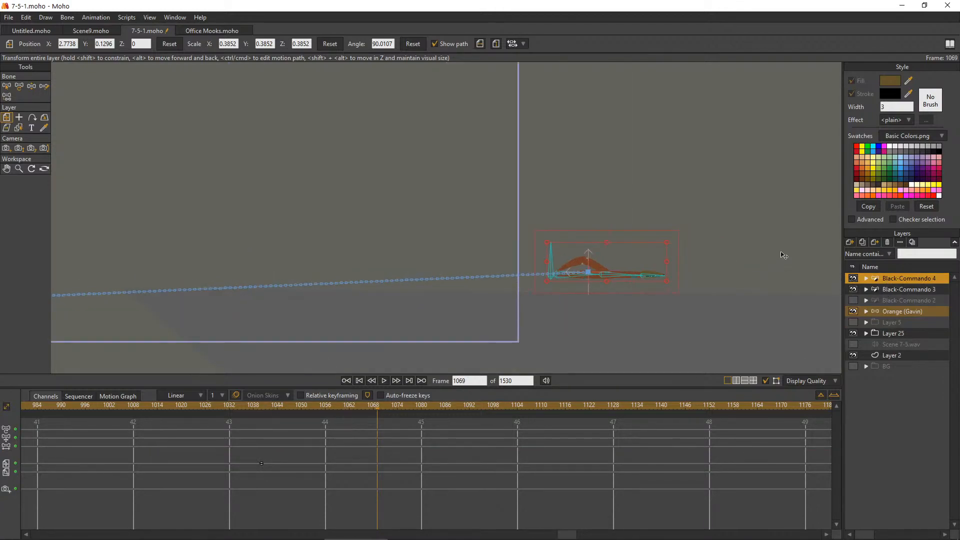
pyautogui.scroll(2, 719, 287)
pyautogui.click(854, 278)
pyautogui.click(854, 278)
pyautogui.click(263, 407)
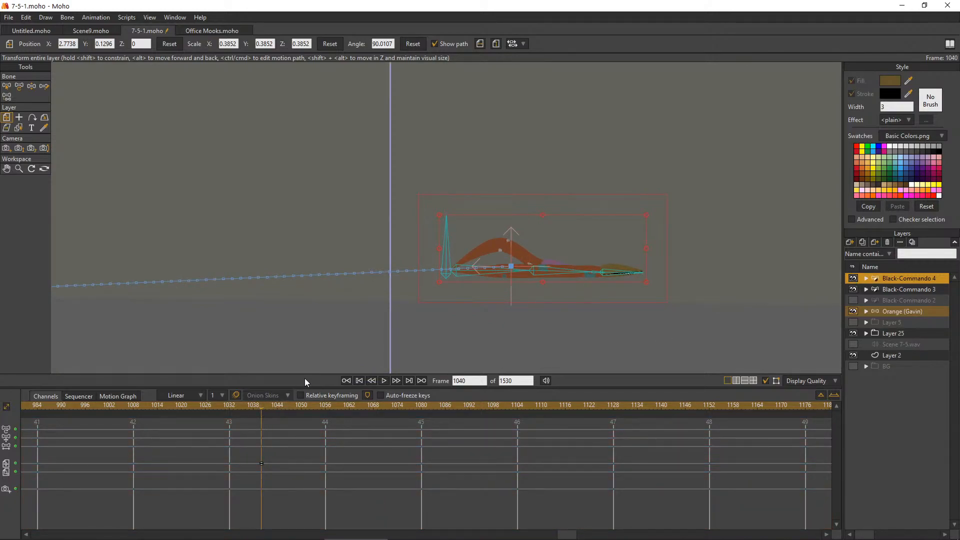
pyautogui.moveTo(549, 283); pyautogui.dragTo(548, 328)
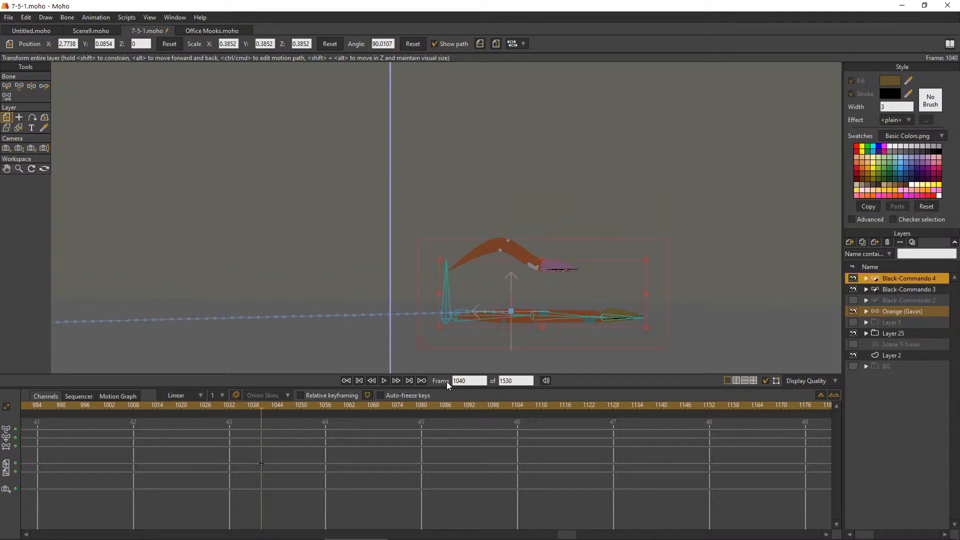
pyautogui.hotkey('ctrl', 's')
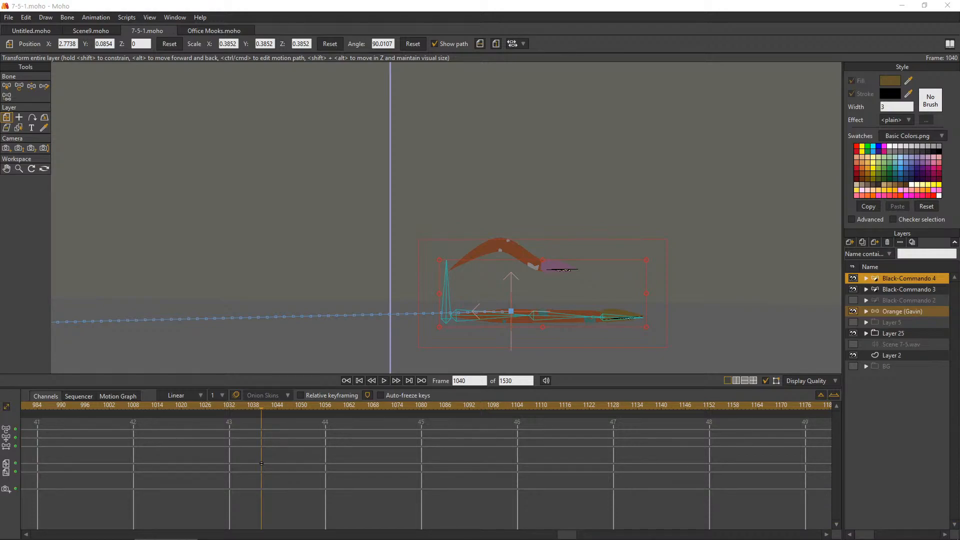
# Return to frame 786 and bring the whole camera frame and both worms into view
pyautogui.moveTo(244, 407); pyautogui.dragTo(309, 427)
pyautogui.scroll(-7, 271, 195)
pyautogui.click(6, 170)
pyautogui.moveTo(72, 184); pyautogui.dragTo(571, 310)
pyautogui.scroll(3, 519, 302)
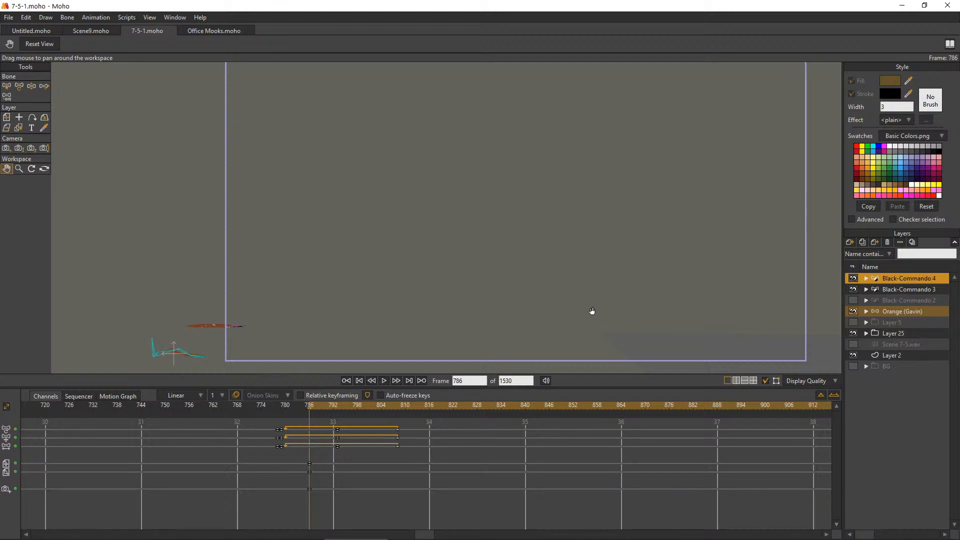
pyautogui.scroll(-2, 548, 170)
pyautogui.scroll(2, 531, 213)
pyautogui.moveTo(547, 175); pyautogui.dragTo(517, 208)
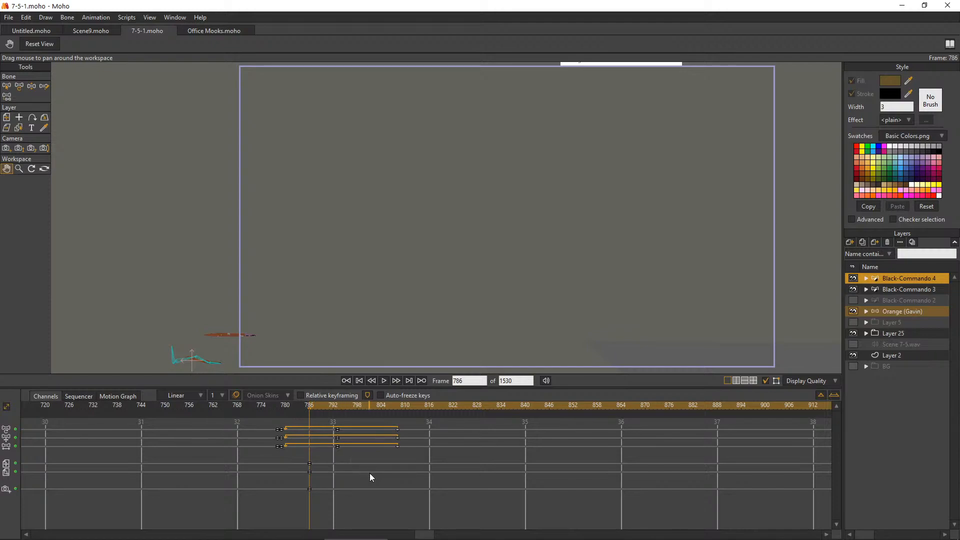
# Select the Black-Commando 3 layer and render frame 811 to examine both worms' colours and spacing
pyautogui.moveTo(350, 539)
pyautogui.click(910, 290)
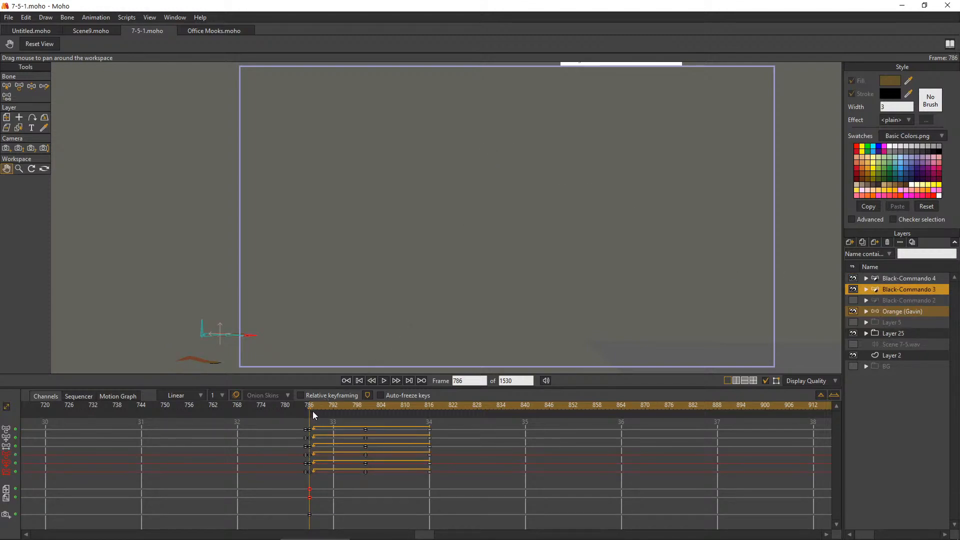
pyautogui.moveTo(320, 402); pyautogui.dragTo(409, 415)
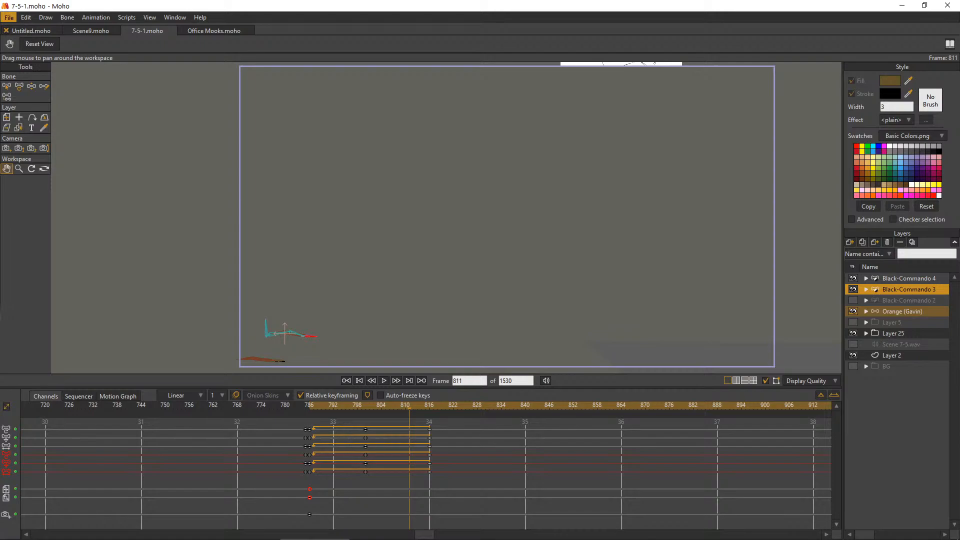
pyautogui.hotkey('ctrl', 'r')
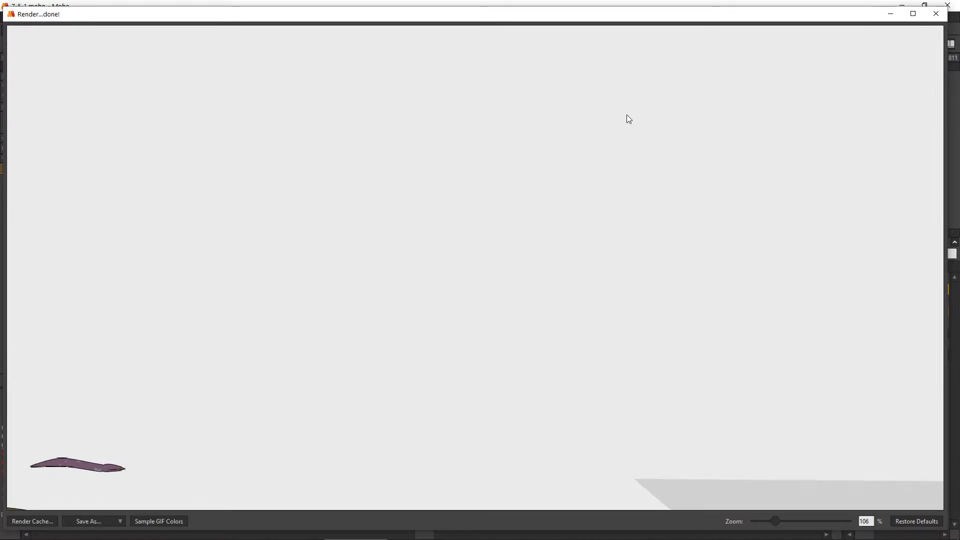
pyautogui.scroll(-2, 606, 200)
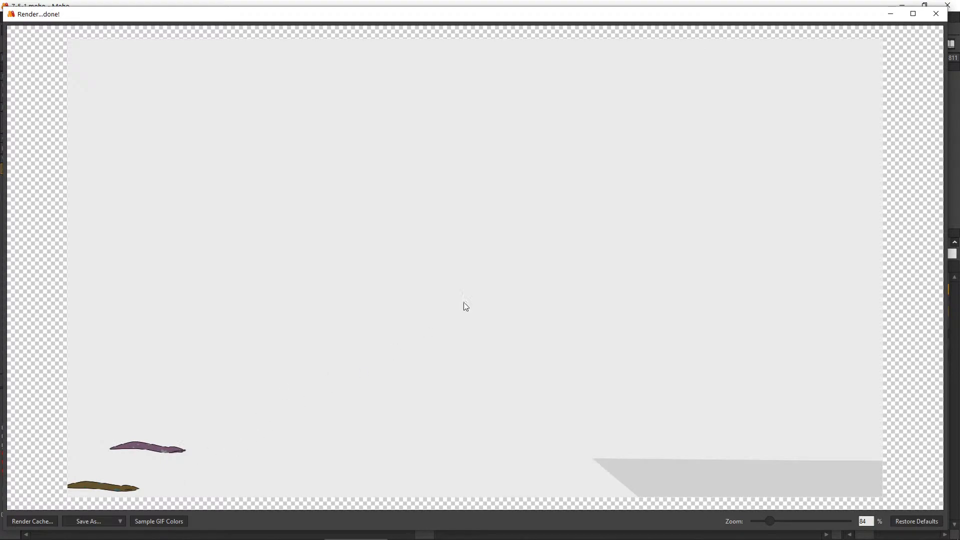
pyautogui.click(940, 19)
pyautogui.click(942, 11)
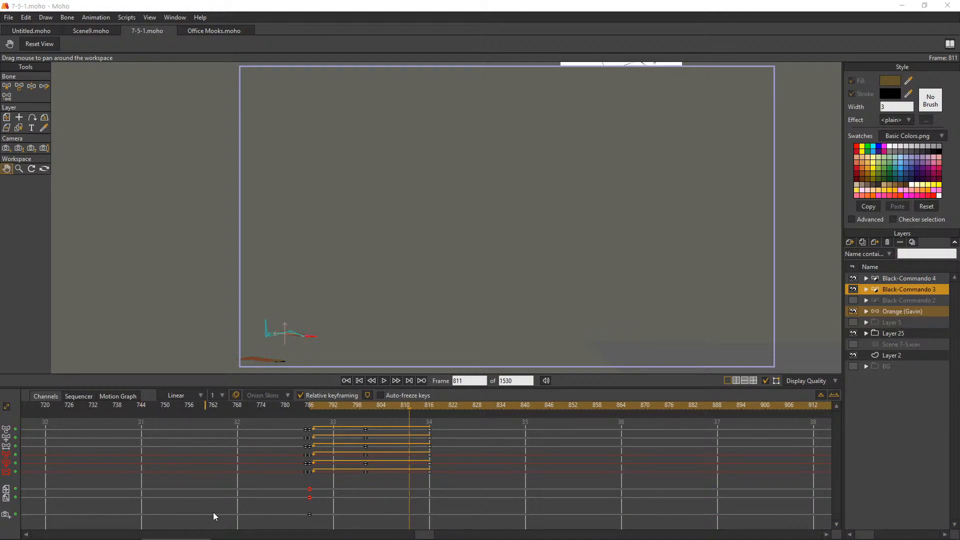
# Switch to YouTube in the browser and watch the Godzilla vs. Kong official trailer in full screen
pyautogui.moveTo(478, 538)
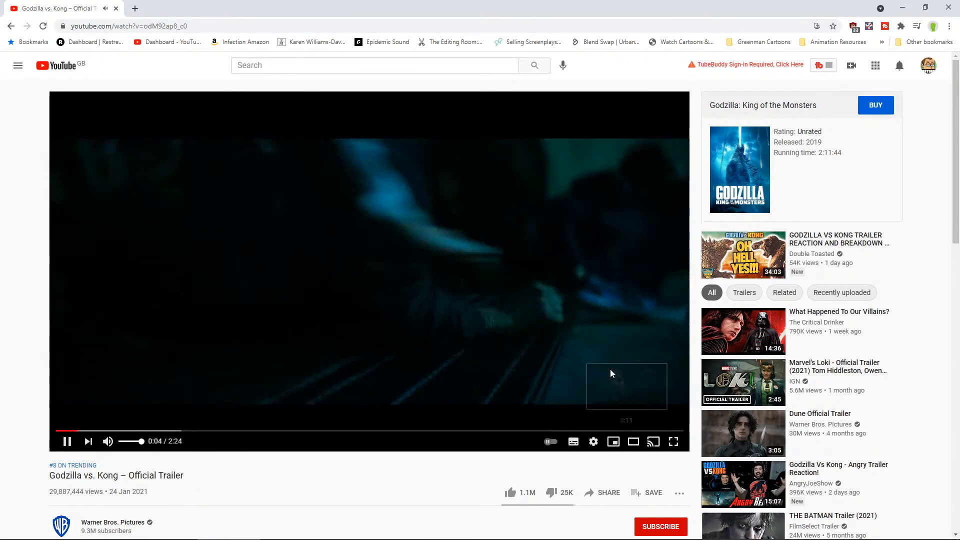
pyautogui.click(673, 441)
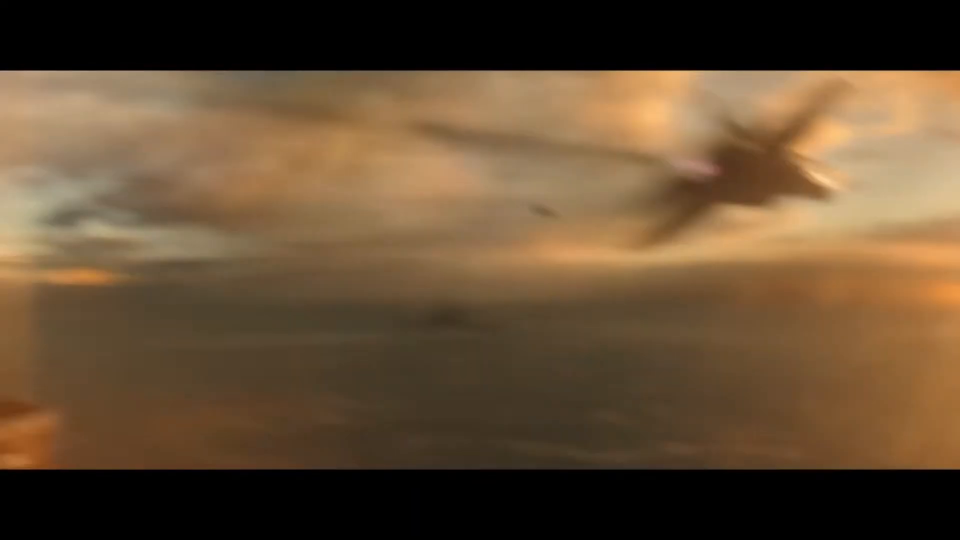
pyautogui.moveTo(899, 233)
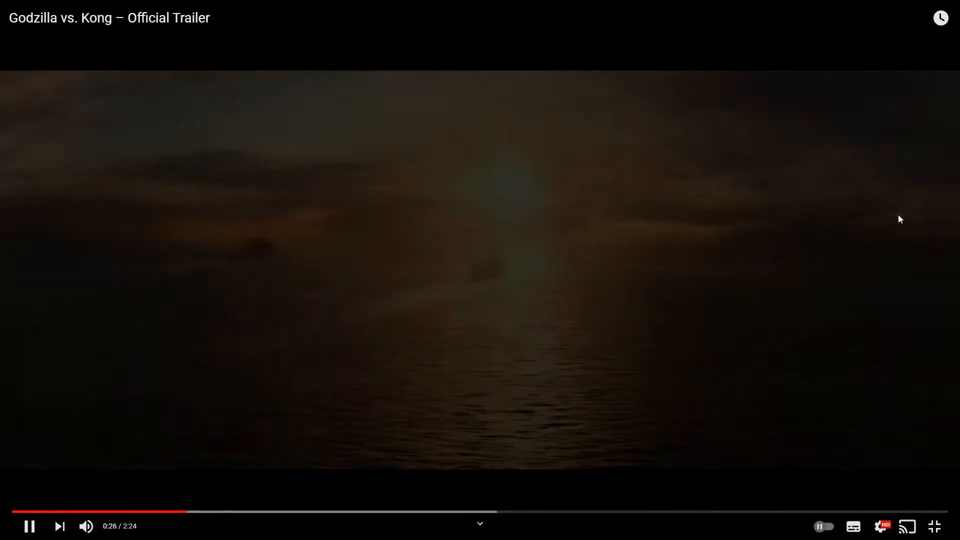
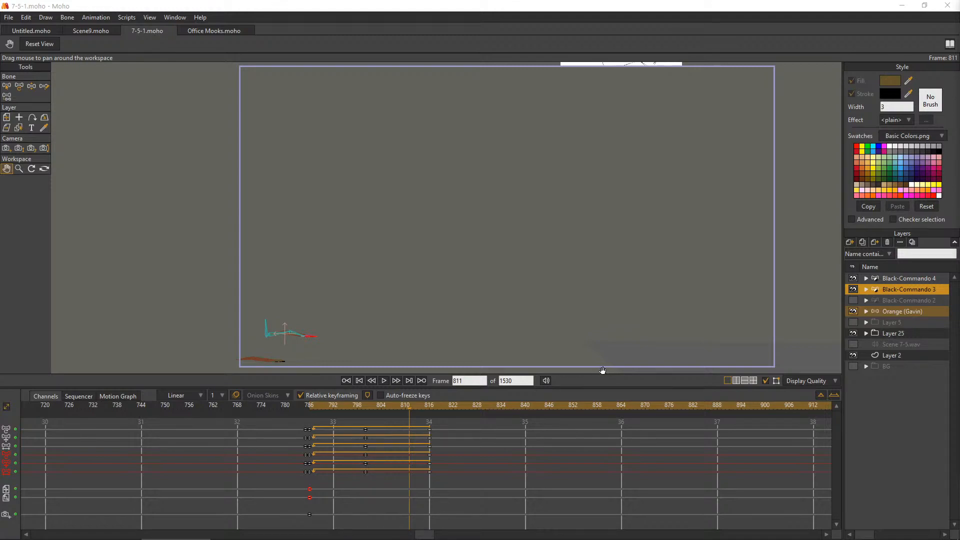
# Turn off relative keyframing, preview the worms' crawl from frame 784 to 868, and return to frame 786
pyautogui.click(302, 408)
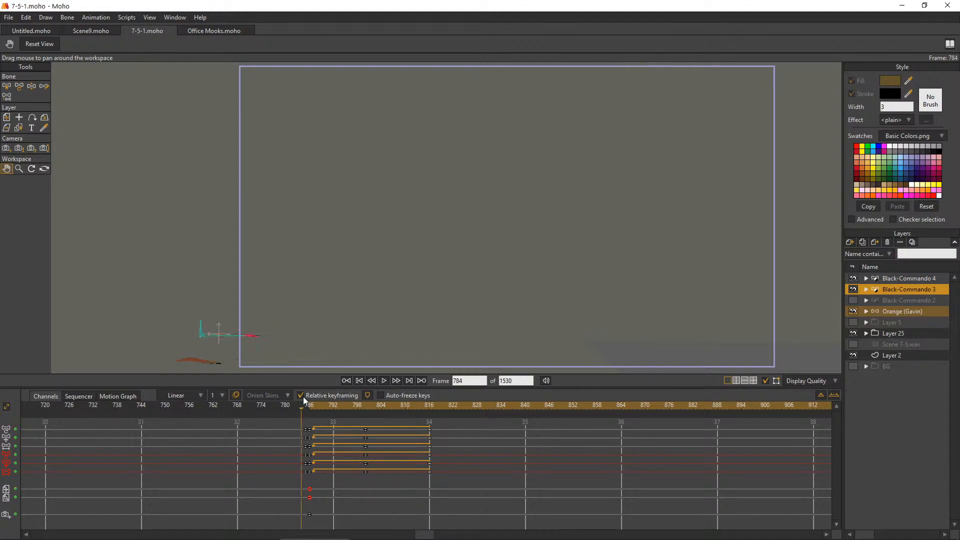
pyautogui.moveTo(308, 410); pyautogui.dragTo(550, 485)
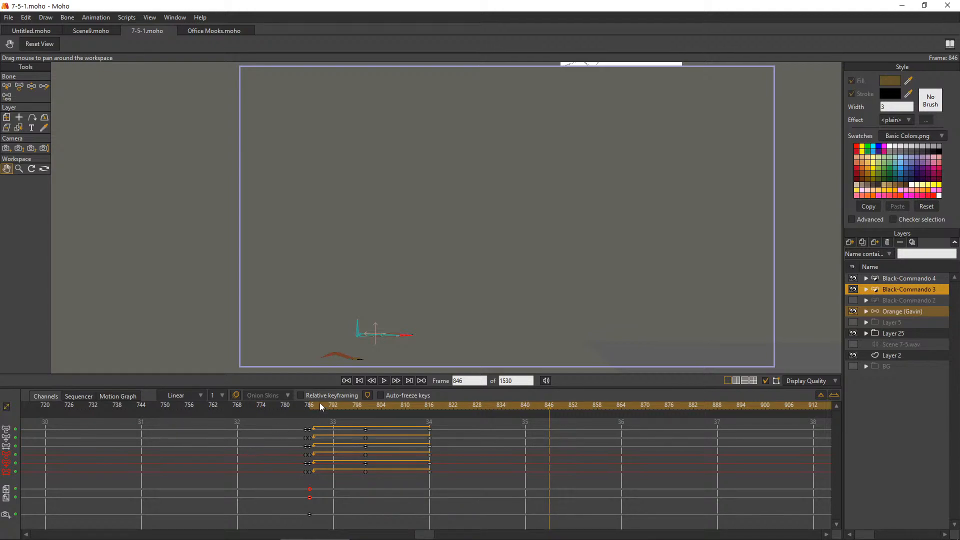
pyautogui.moveTo(320, 403); pyautogui.dragTo(638, 459)
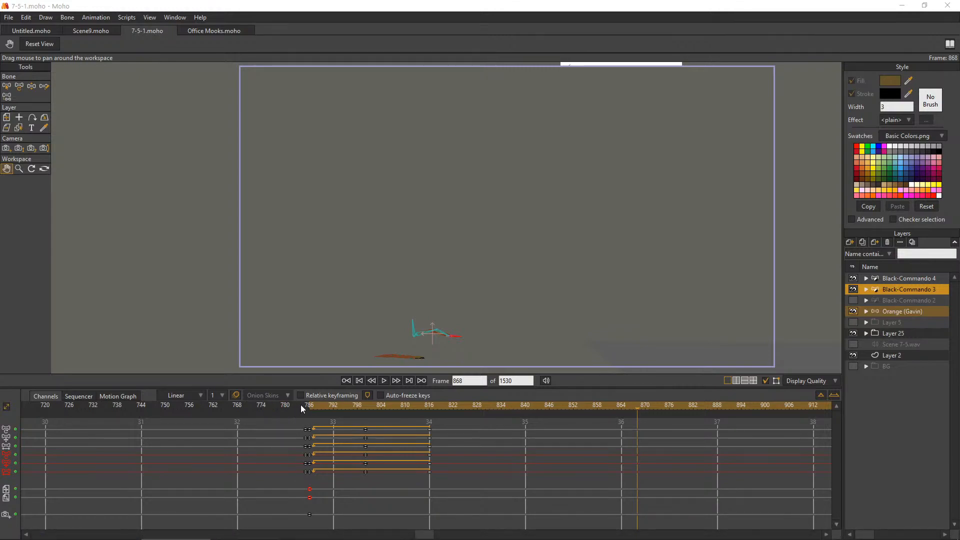
pyautogui.moveTo(301, 405); pyautogui.dragTo(38, 443)
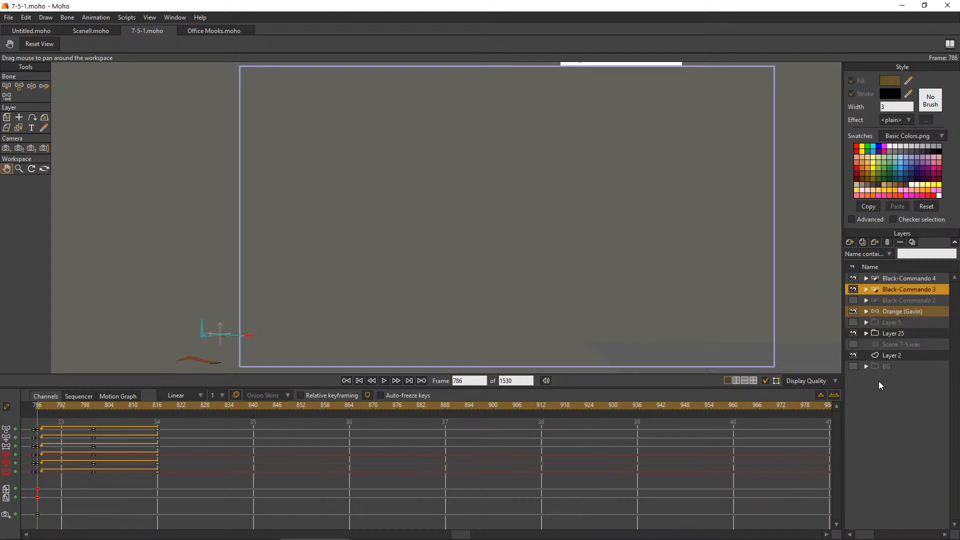
# Duplicate the Black-Commando 3 layer and place the copy above Black-Commando 4 in the layer stack
pyautogui.click(885, 295)
pyautogui.click(880, 291)
pyautogui.click(867, 242)
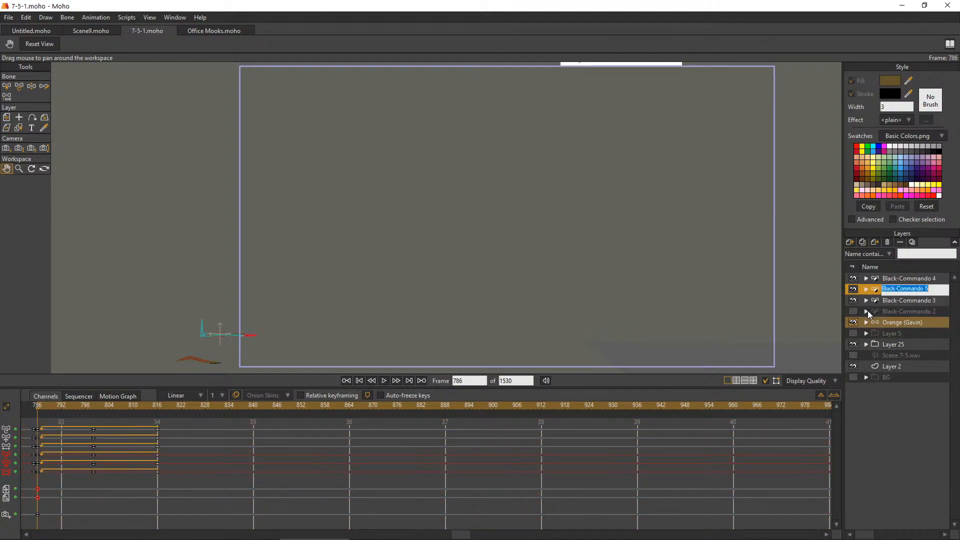
pyautogui.press('Return')
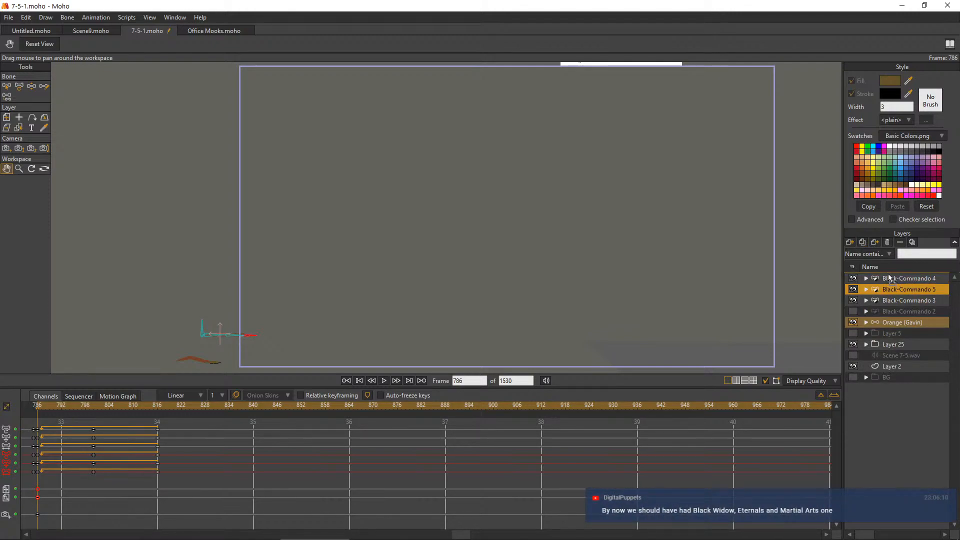
pyautogui.moveTo(888, 275); pyautogui.dragTo(882, 288)
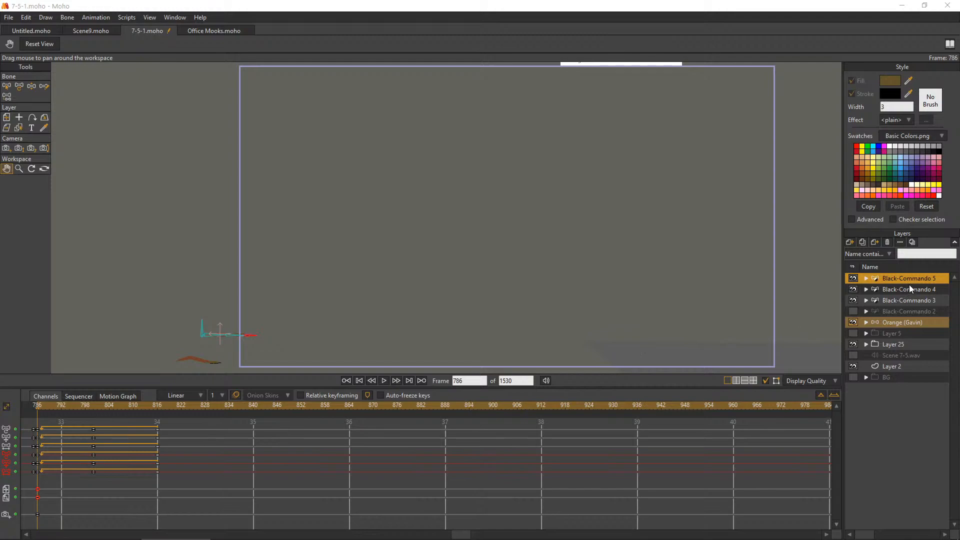
# Delete the duplicate worm's looping crawl keyframes after frame 786 and its movement keyframe near frame 1013
pyautogui.moveTo(169, 485); pyautogui.dragTo(40, 434)
pyautogui.press('Delete')
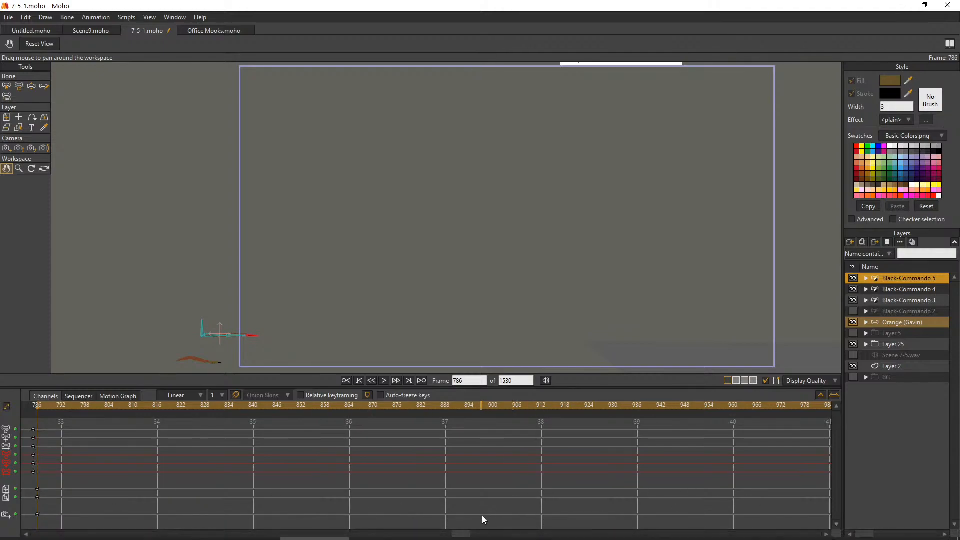
pyautogui.moveTo(461, 534); pyautogui.dragTo(499, 534)
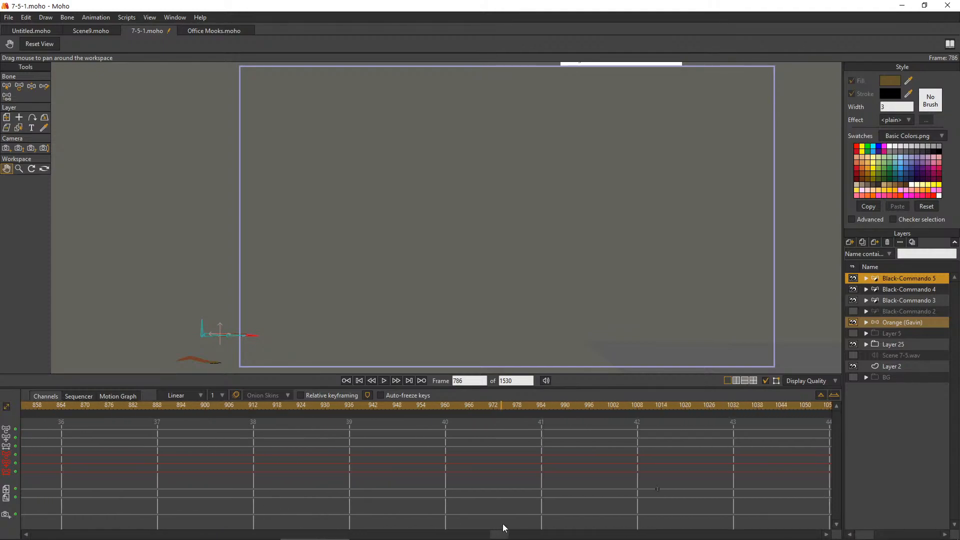
pyautogui.moveTo(638, 458); pyautogui.dragTo(671, 470)
pyautogui.moveTo(496, 535); pyautogui.dragTo(418, 533)
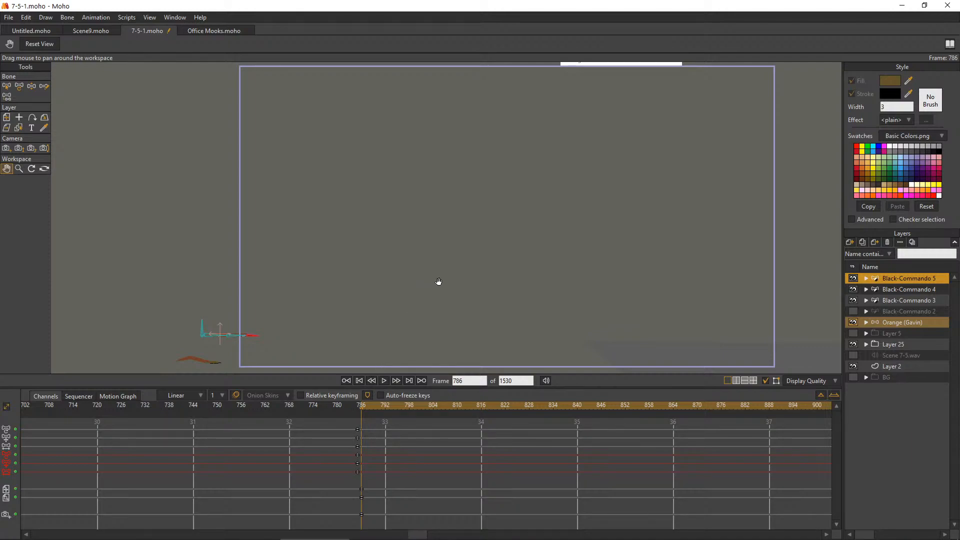
# Show the BG hallway group and expand it to its window and door groups, keeping Window 3 collapsed
pyautogui.click(8, 118)
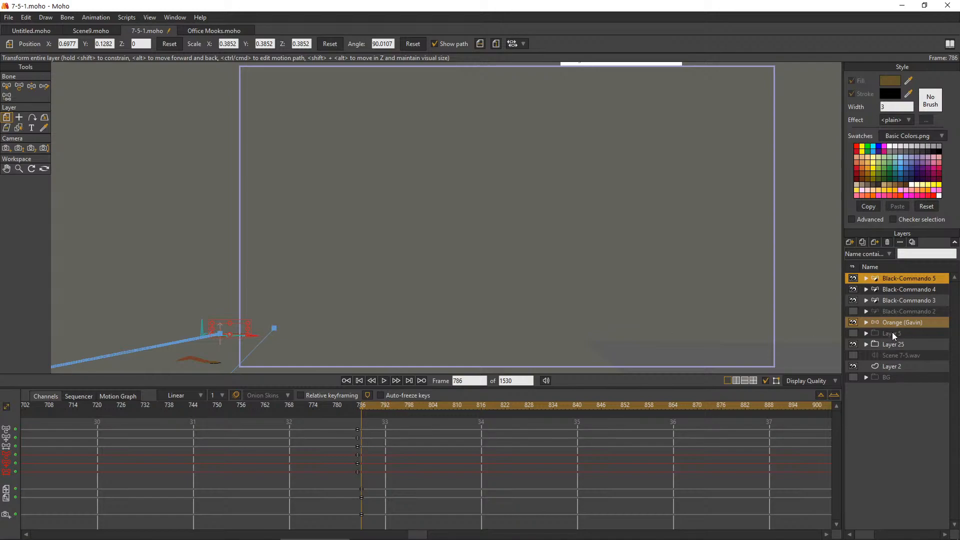
pyautogui.click(853, 377)
pyautogui.click(866, 377)
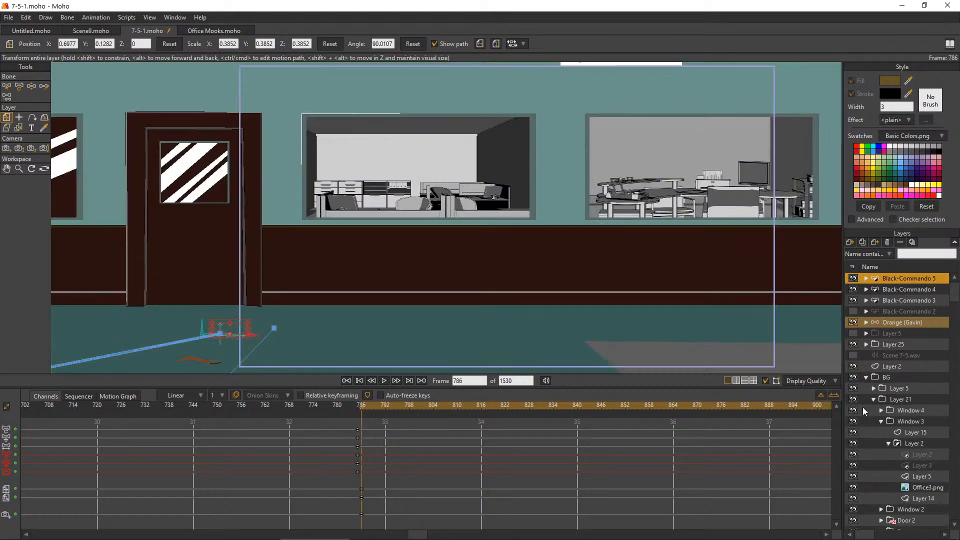
pyautogui.click(882, 422)
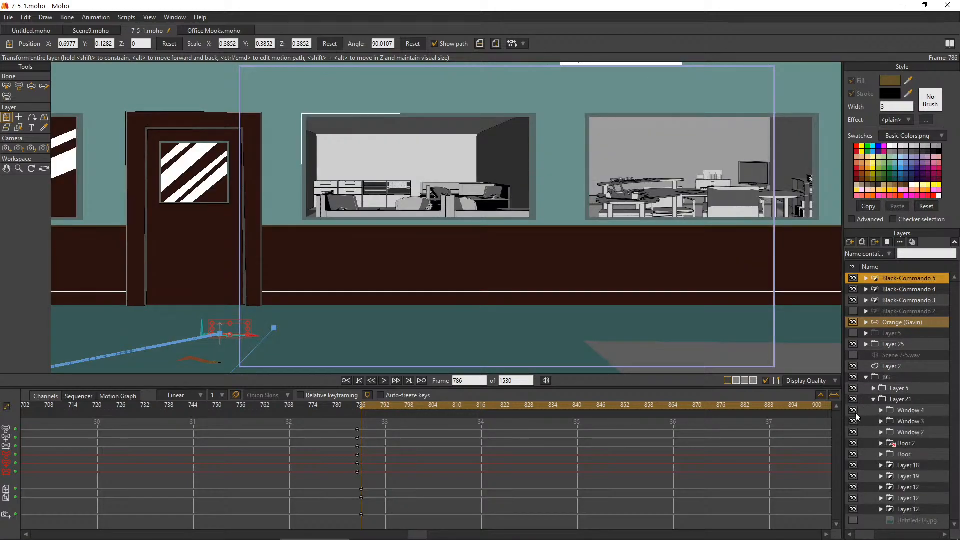
# Identify the Window 4, Window 3 and Window 2 groups by toggling their visibility, and move the duplicate worm layer into Window 2
pyautogui.click(855, 411)
pyautogui.click(855, 412)
pyautogui.click(854, 421)
pyautogui.click(854, 421)
pyautogui.click(854, 433)
pyautogui.click(854, 433)
pyautogui.click(882, 432)
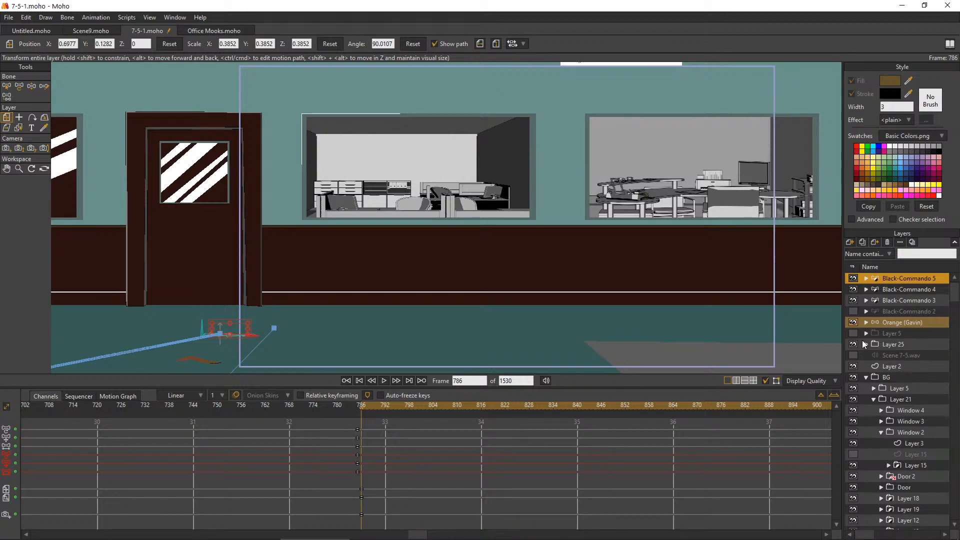
pyautogui.moveTo(911, 278); pyautogui.dragTo(911, 439)
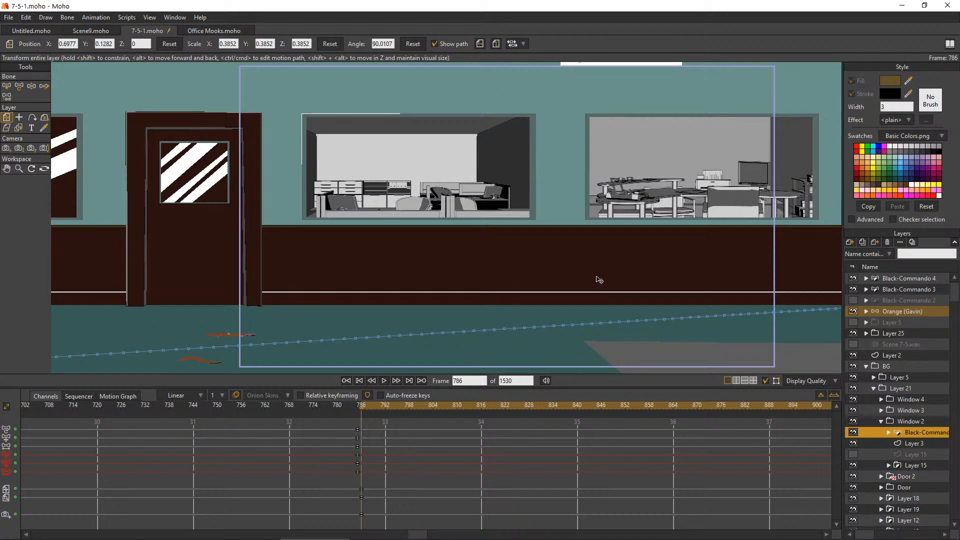
# At frame 786, move the duplicate worm inside the office window beside the door, at about X -1.19, Y 0.37
pyautogui.scroll(-5, 603, 255)
pyautogui.scroll(-2, 604, 253)
pyautogui.scroll(8, 605, 250)
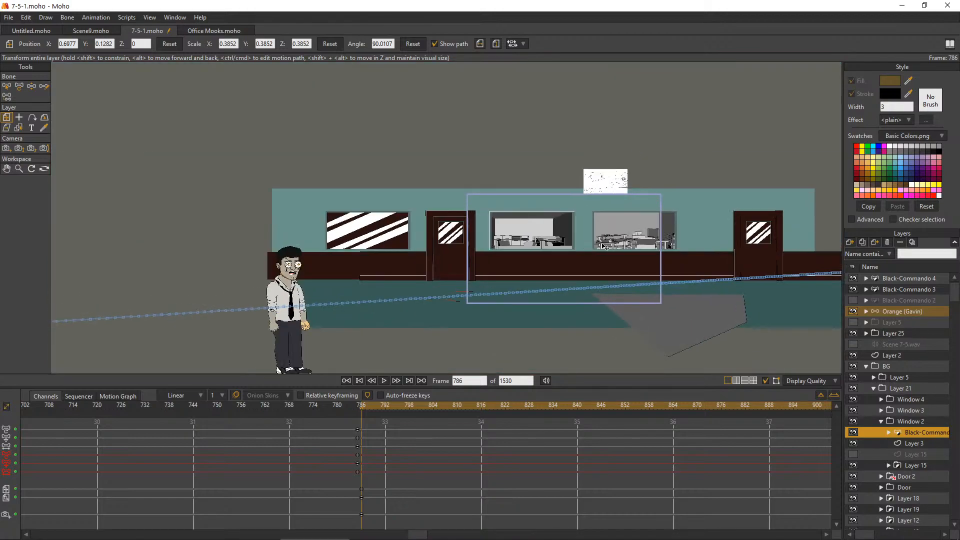
pyautogui.scroll(-5, 439, 293)
pyautogui.scroll(6, 664, 322)
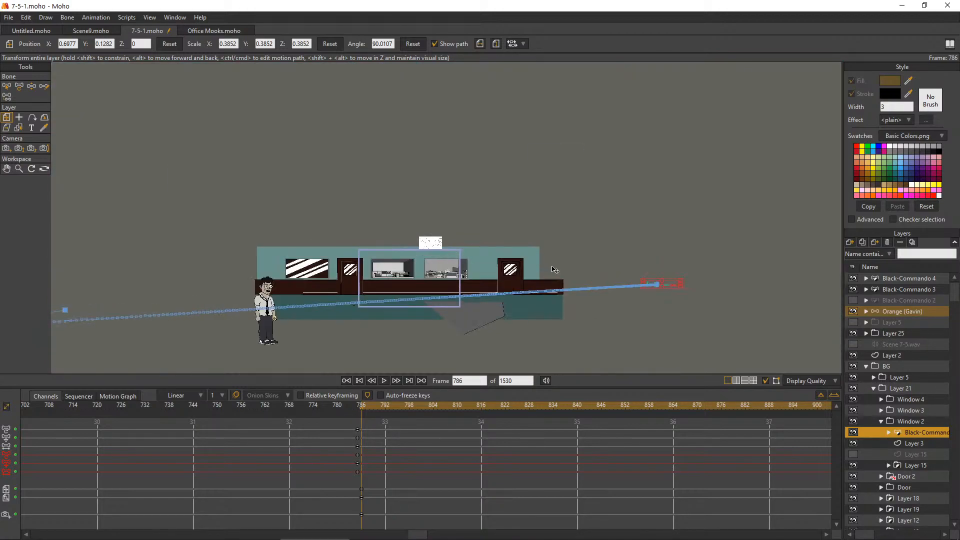
pyautogui.moveTo(835, 281); pyautogui.dragTo(290, 222)
pyautogui.scroll(-3, 290, 222)
pyautogui.scroll(7, 311, 283)
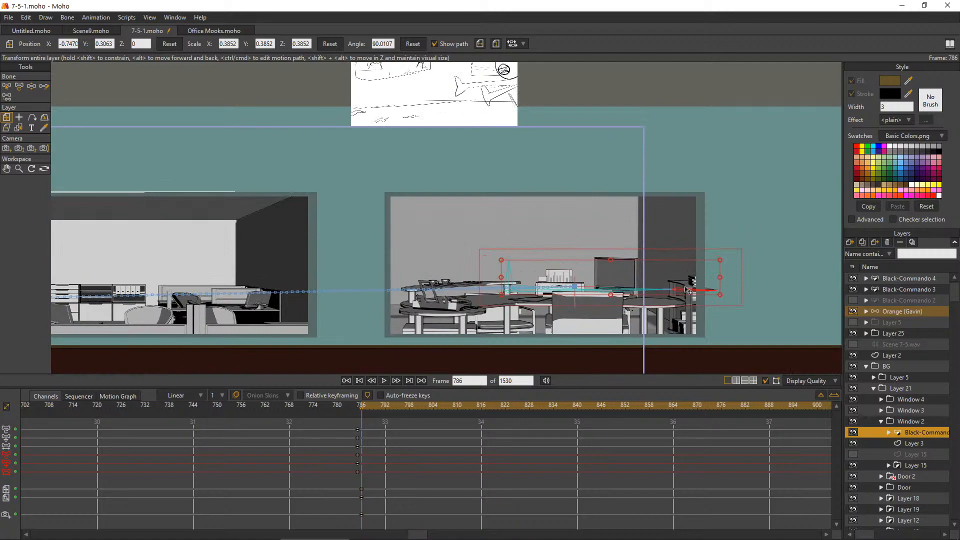
pyautogui.moveTo(689, 291); pyautogui.dragTo(216, 252)
pyautogui.scroll(-6, 359, 255)
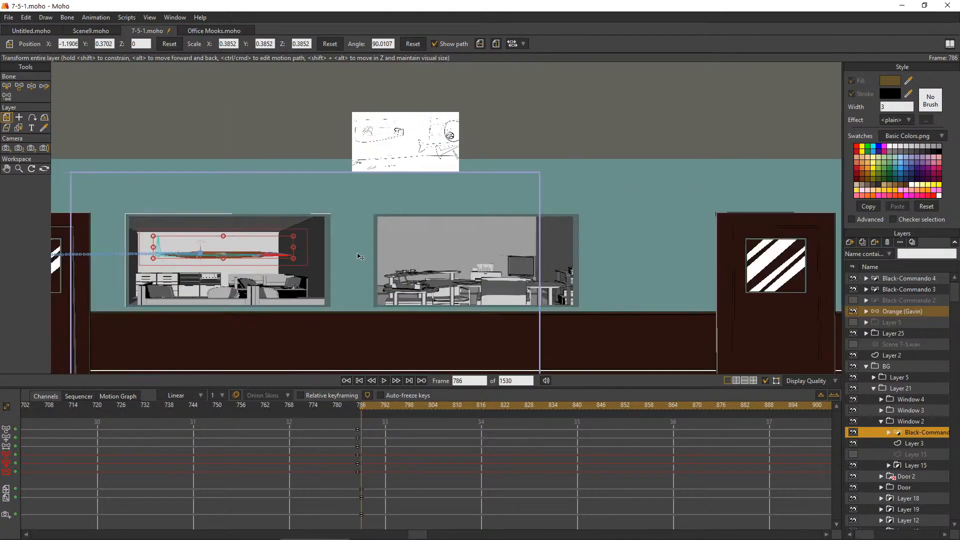
pyautogui.scroll(5, 242, 263)
pyautogui.scroll(3, 287, 240)
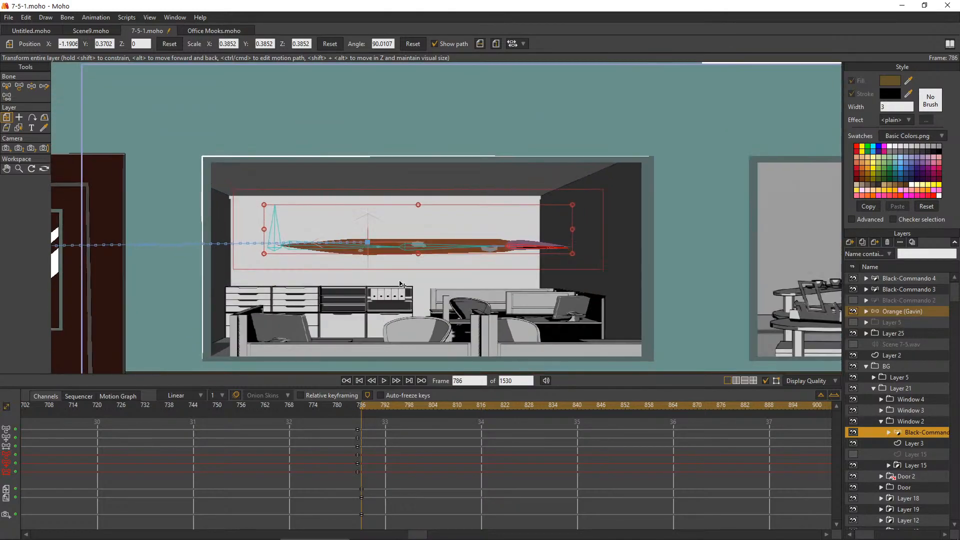